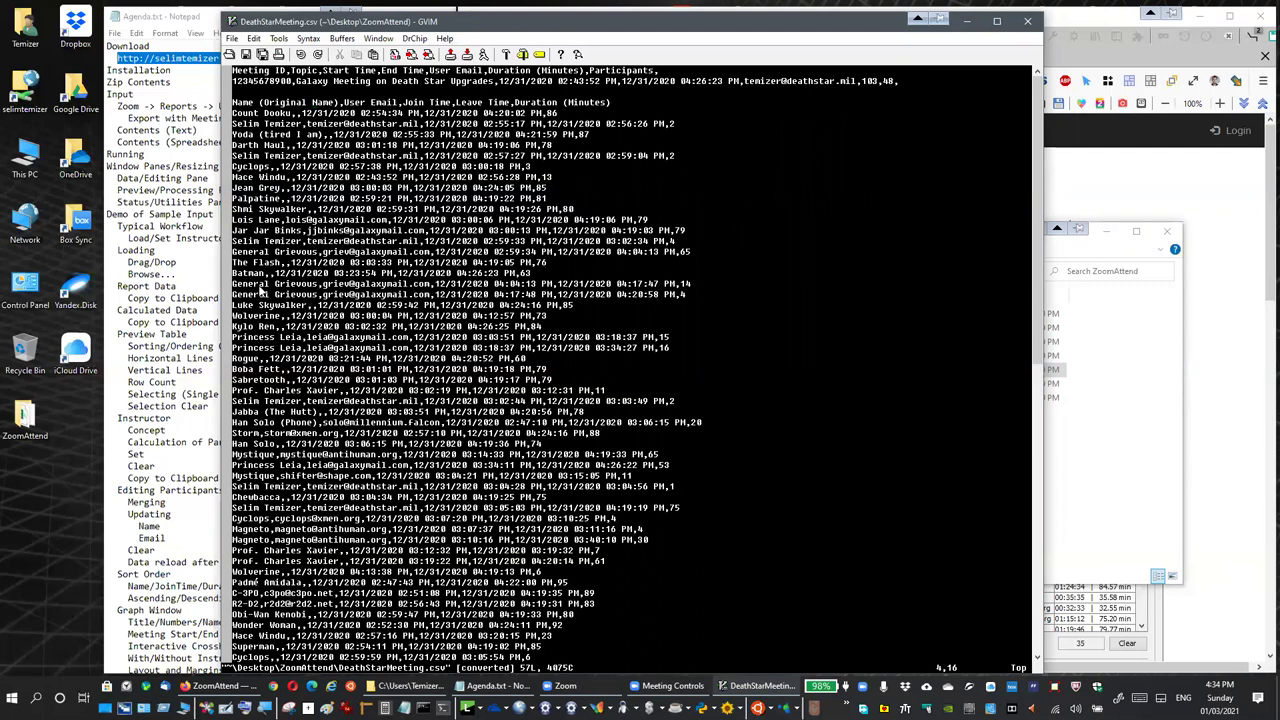
Examine the participant rows and the participant count in the raw text of DeathStarMeeting.csv, and close the text editor.
drag(233, 285, 463, 296)
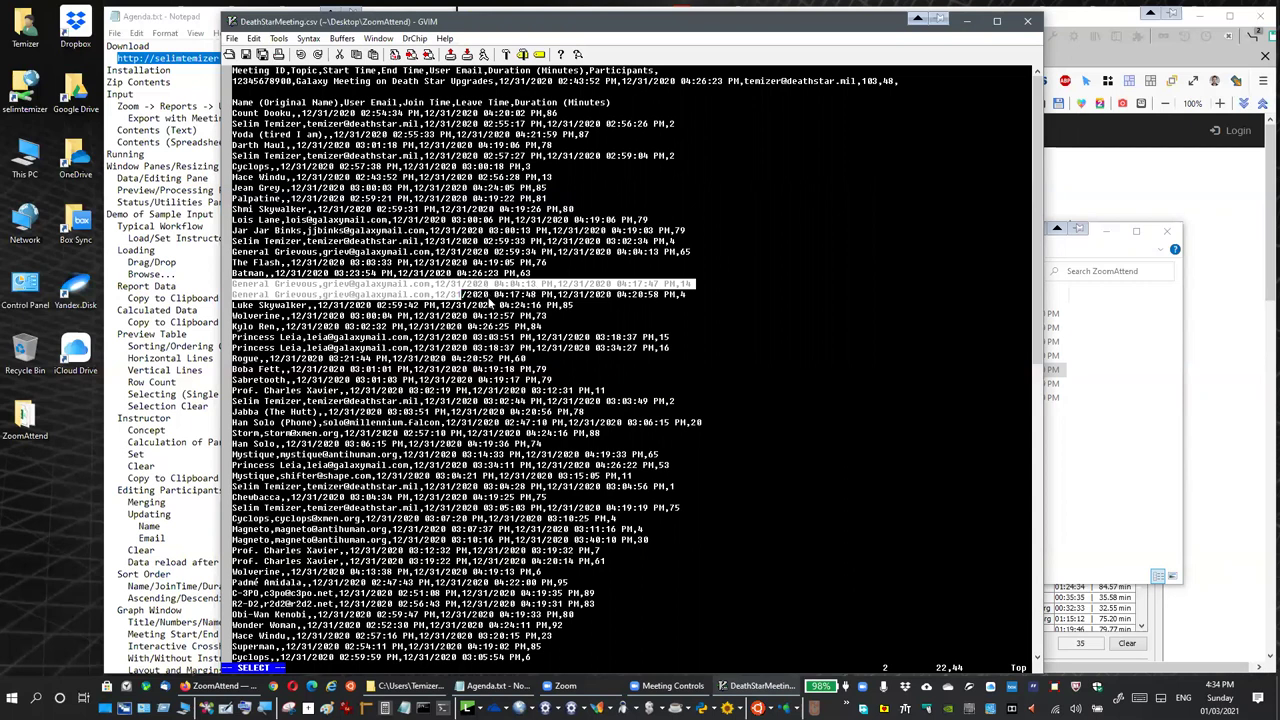
click(288, 358)
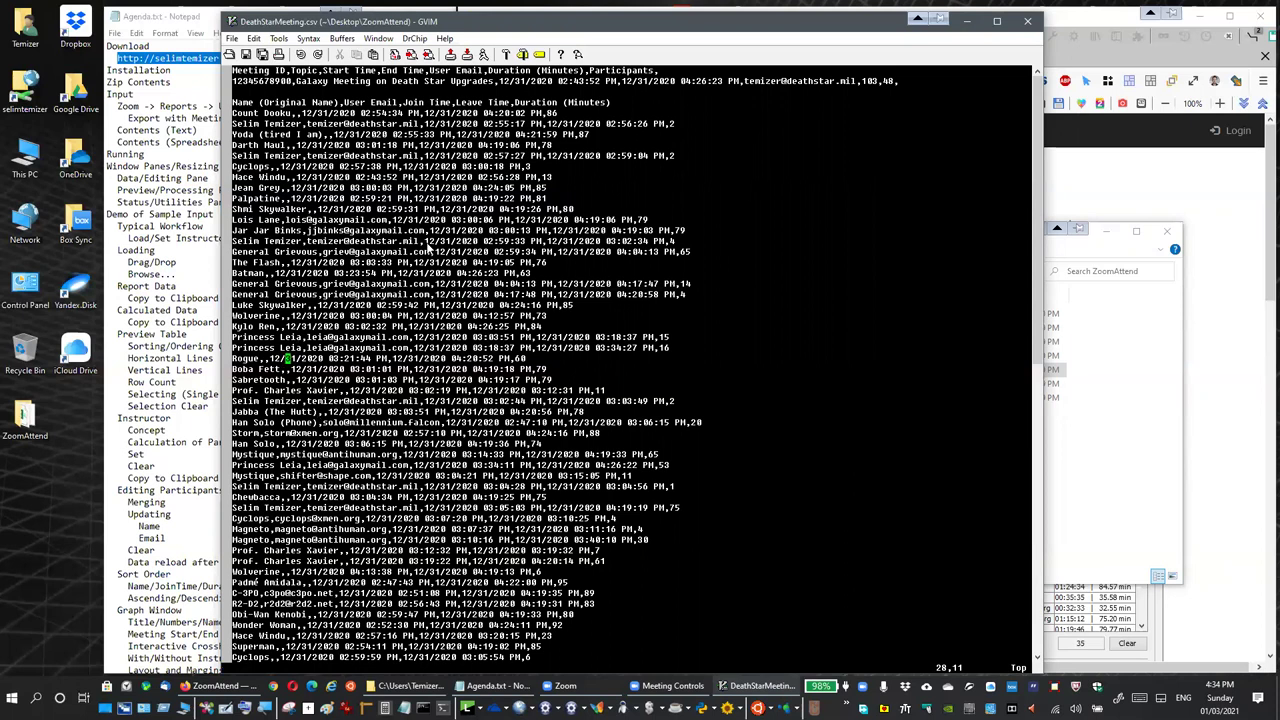
scroll(356, 389, down, 4)
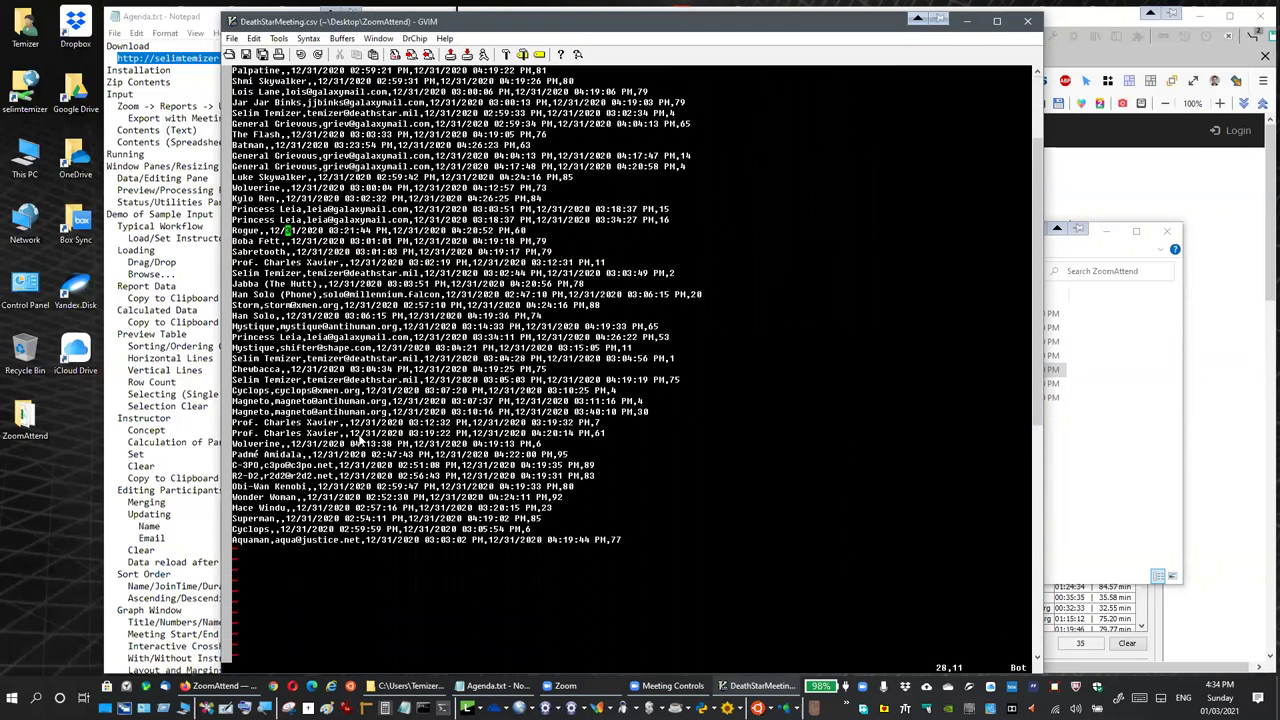
scroll(298, 442, up, 4)
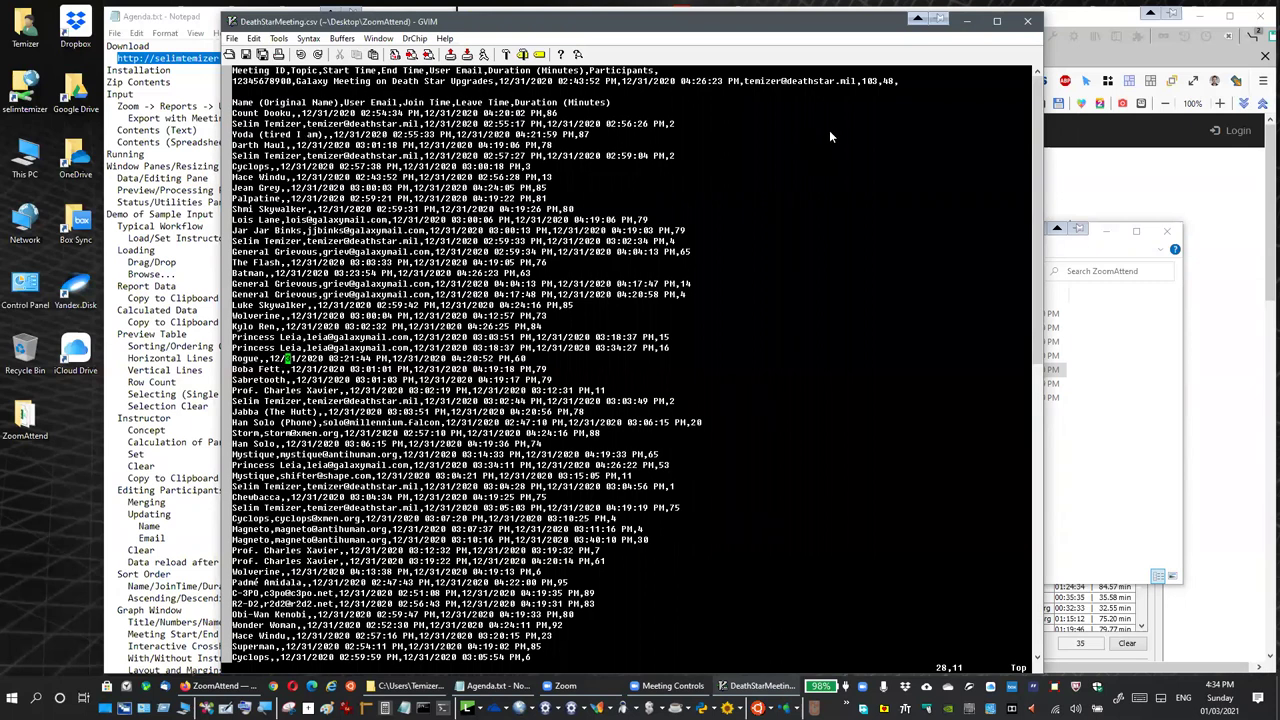
double_click(888, 82)
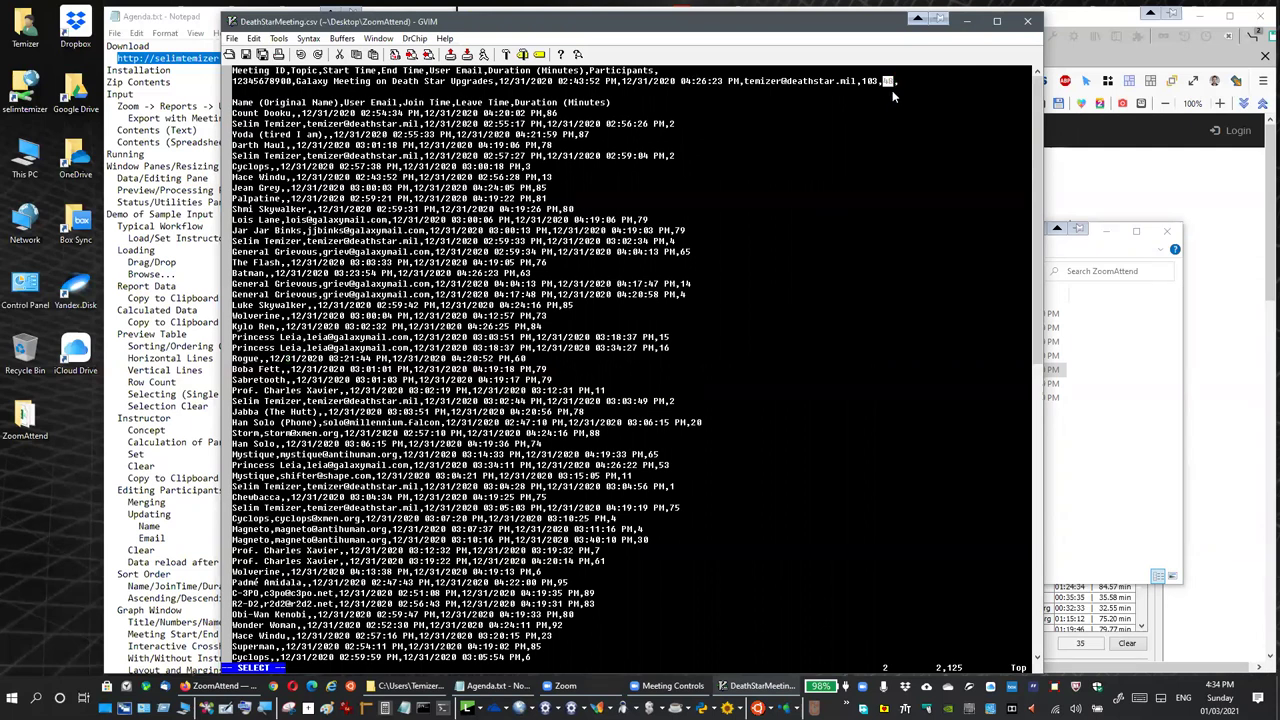
key(Escape)
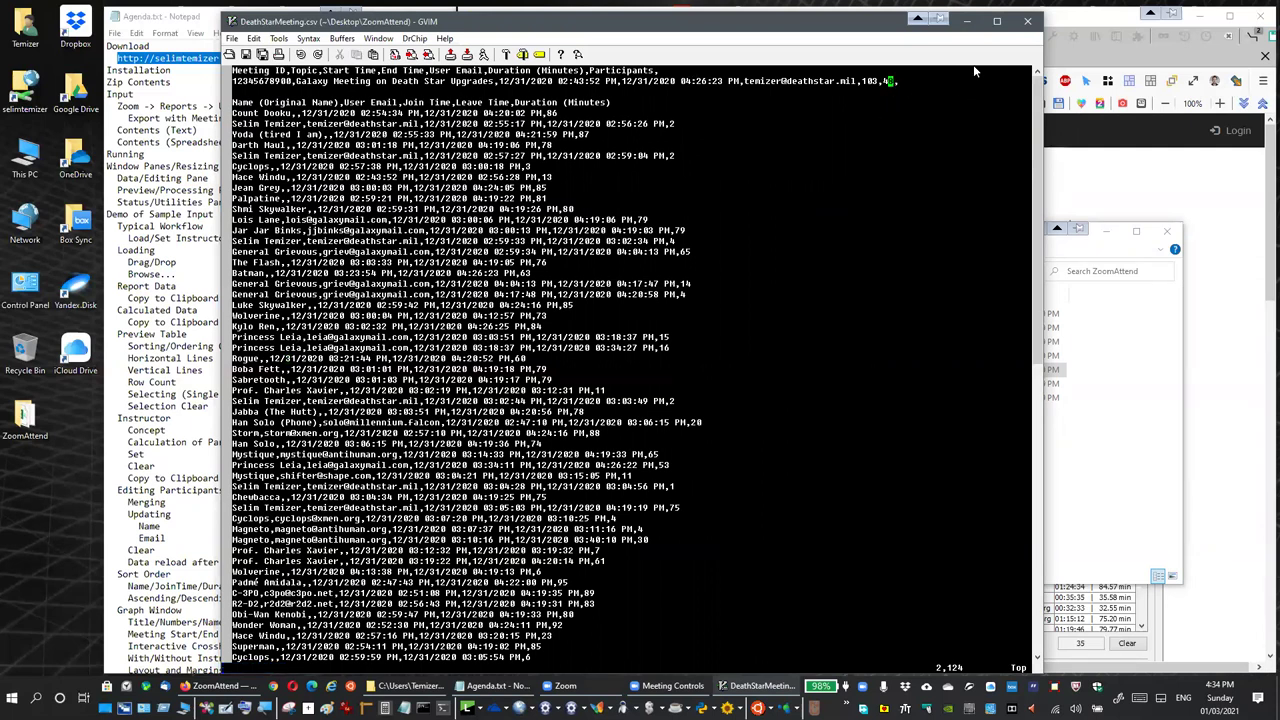
click(1029, 22)
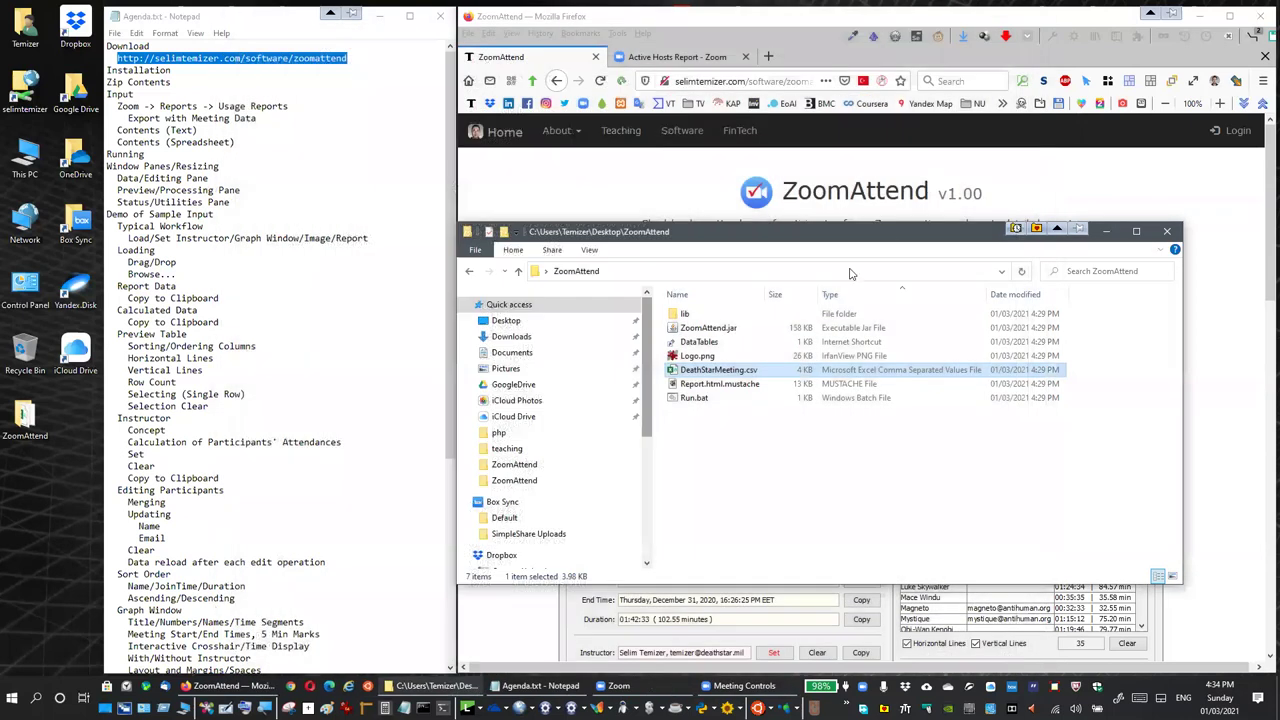
Open DeathStarMeeting.csv in Excel and fit all column widths to their contents.
double_click(738, 372)
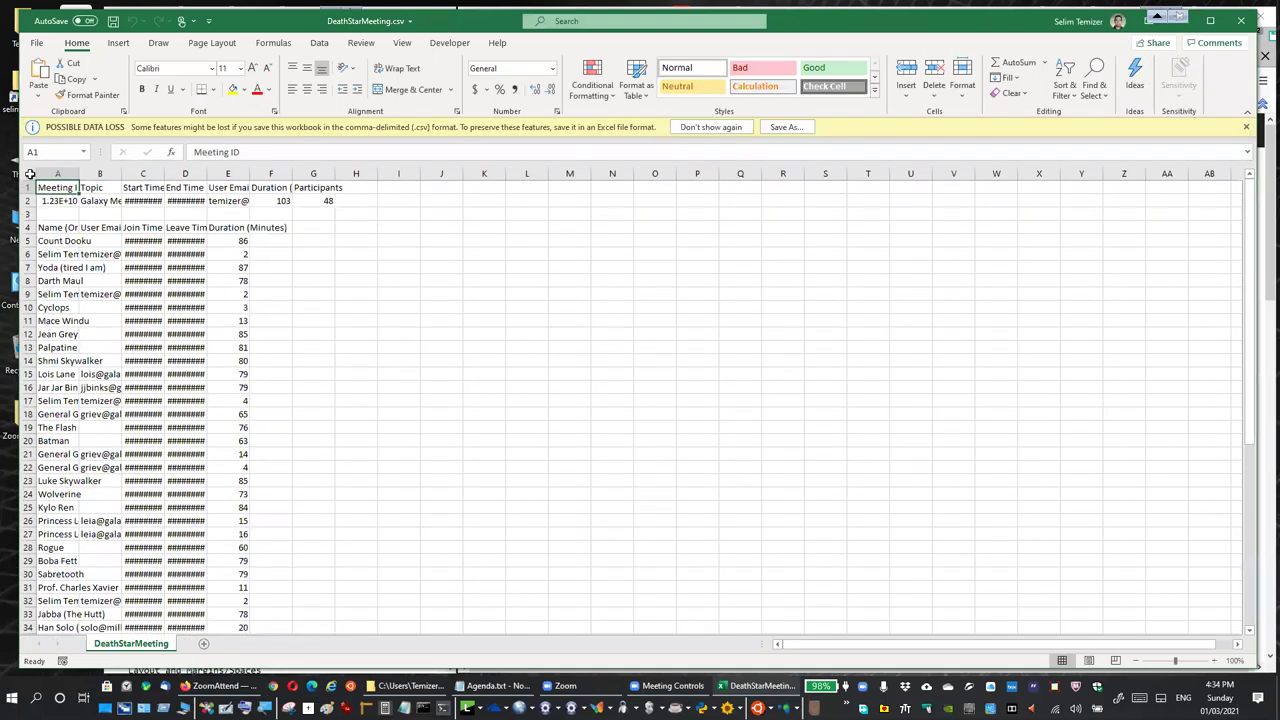
click(30, 174)
double_click(79, 174)
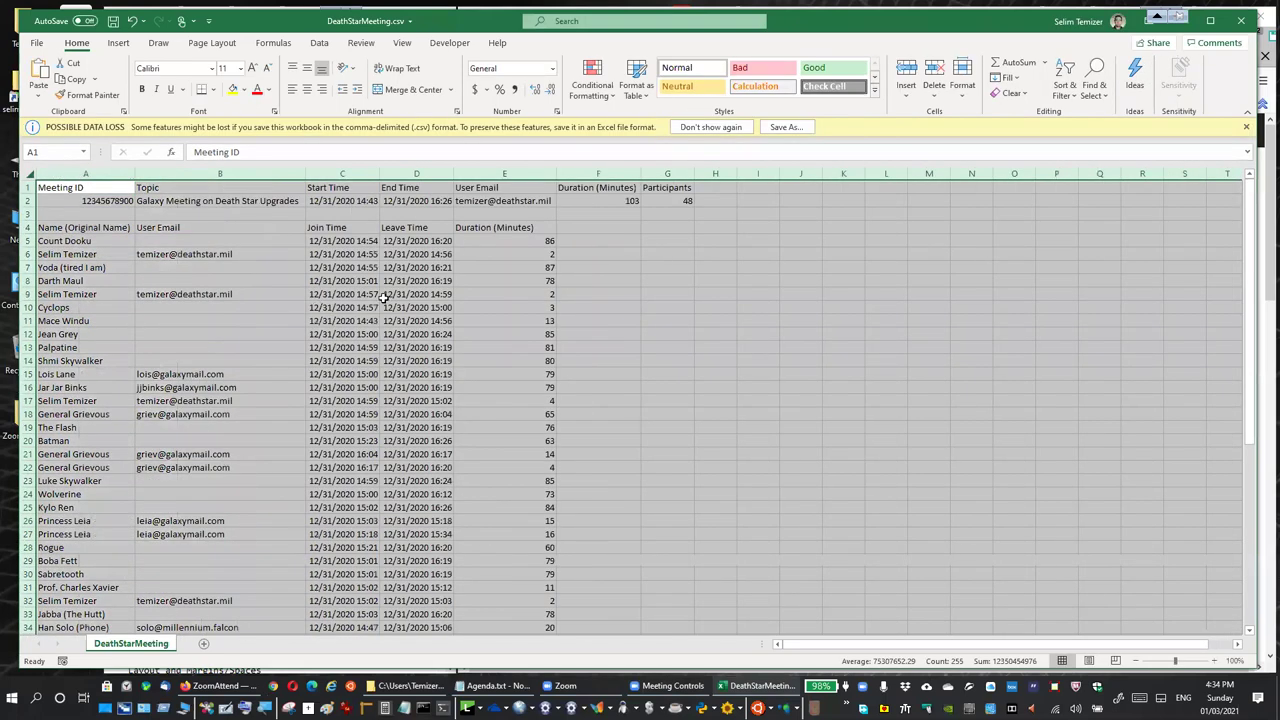
click(340, 224)
Examine the meeting summary in A1:G2 and the participant records below it, and close the workbook.
drag(108, 186, 681, 204)
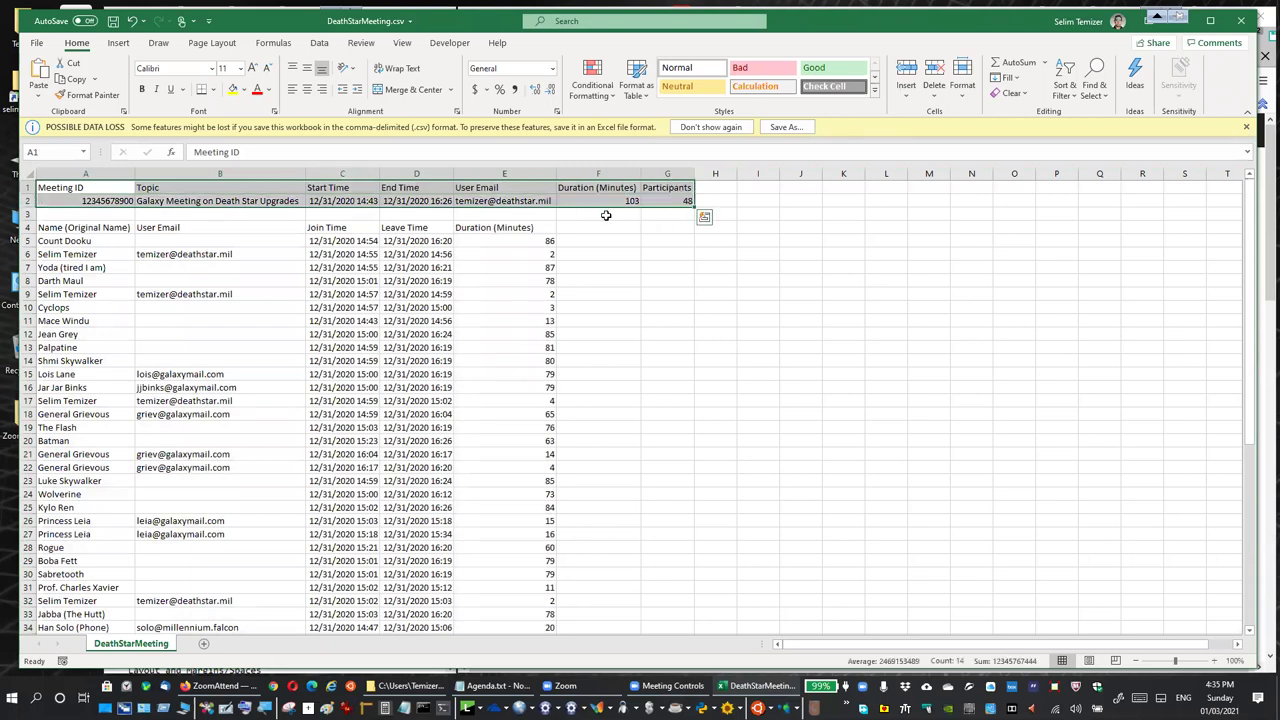
drag(78, 232, 626, 463)
click(666, 425)
scroll(389, 443, up, 2)
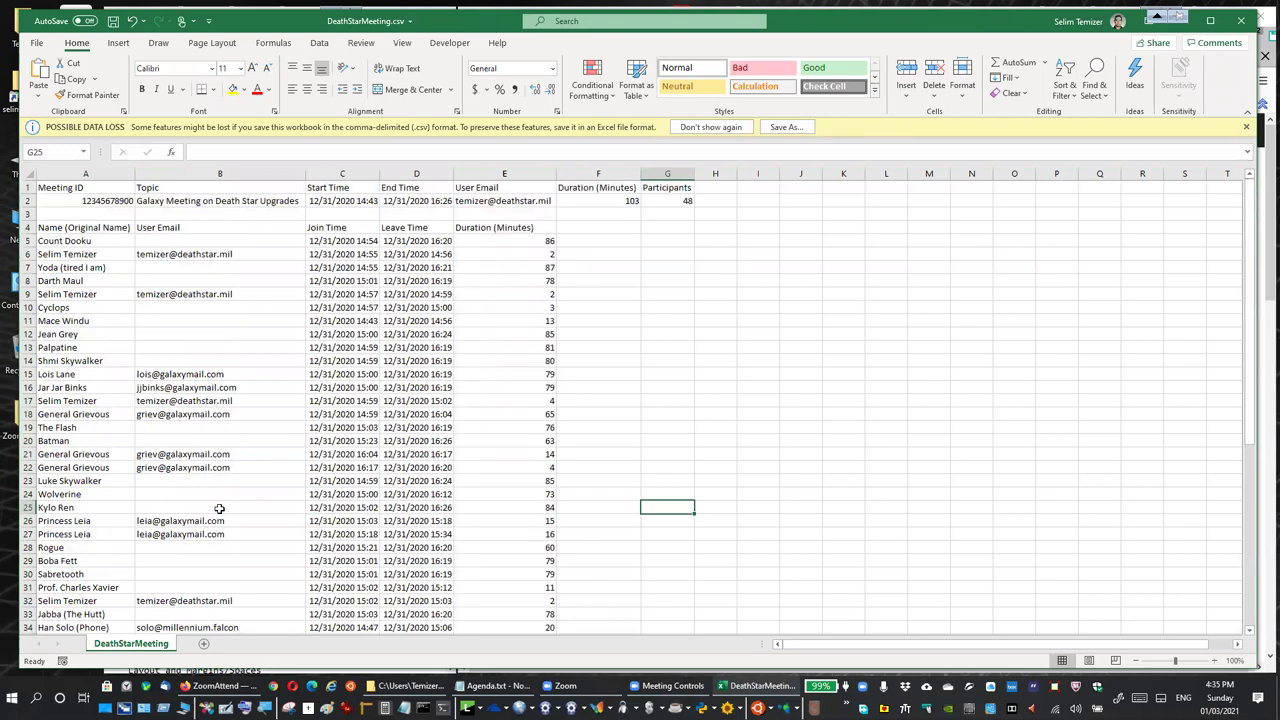
scroll(188, 490, down, 4)
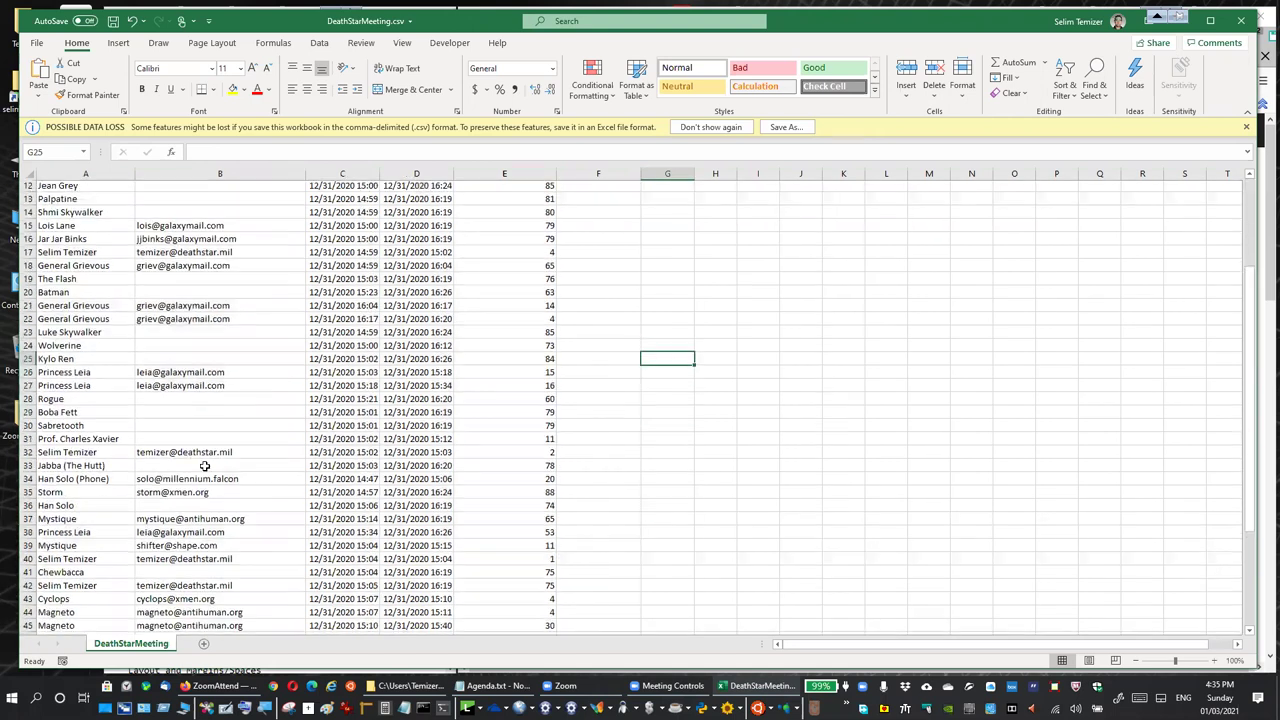
scroll(246, 471, up, 4)
click(1241, 20)
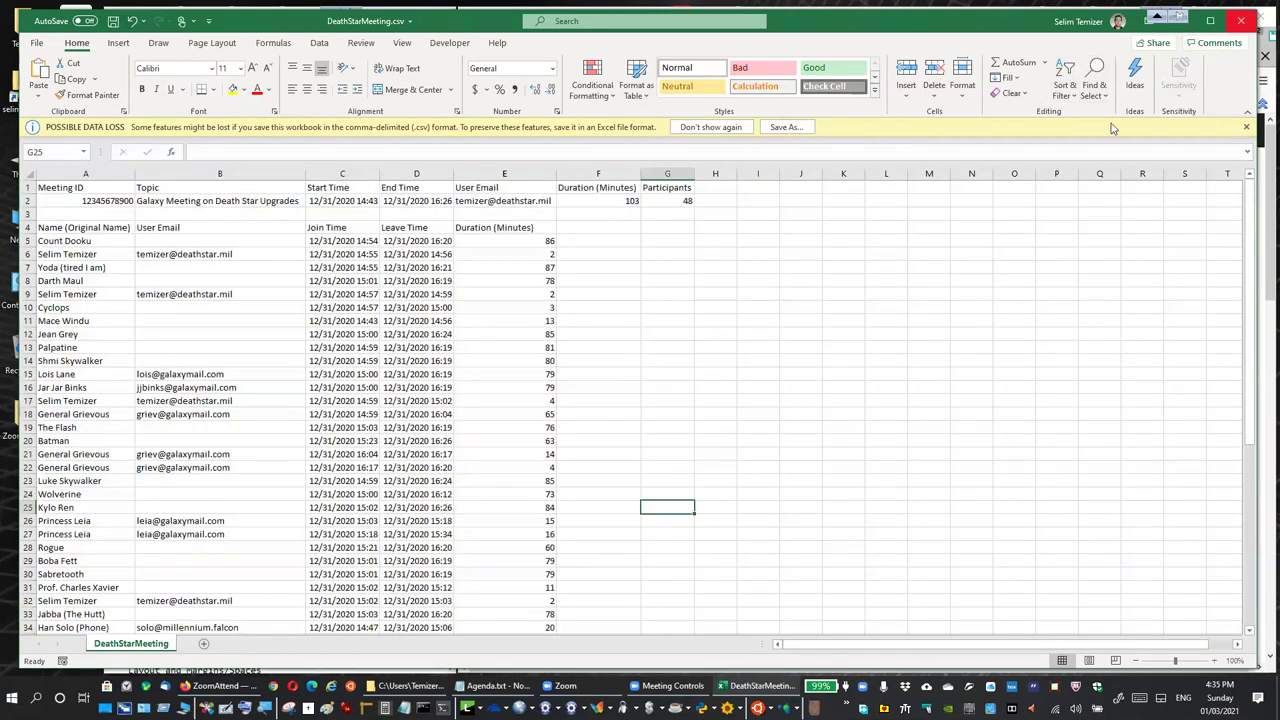
click(638, 362)
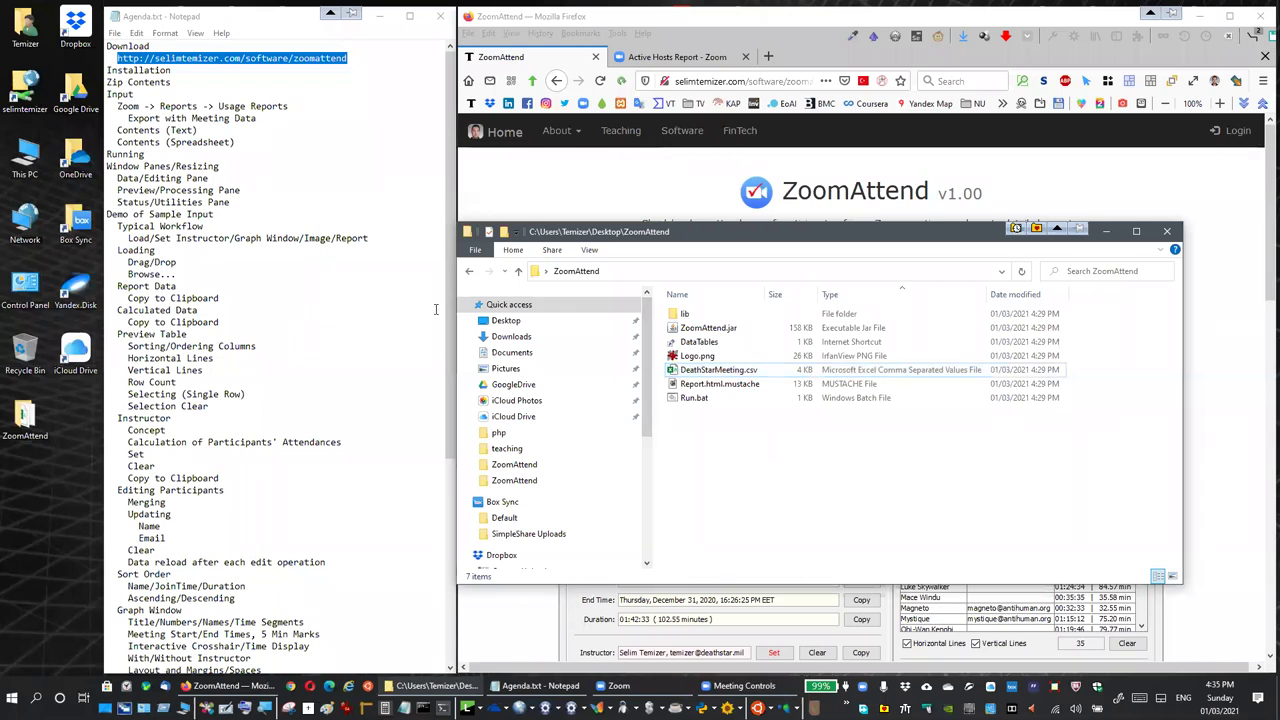
Mark the Running item in the agenda, and launch ZoomAttend.jar from its folder and close its window again.
double_click(125, 154)
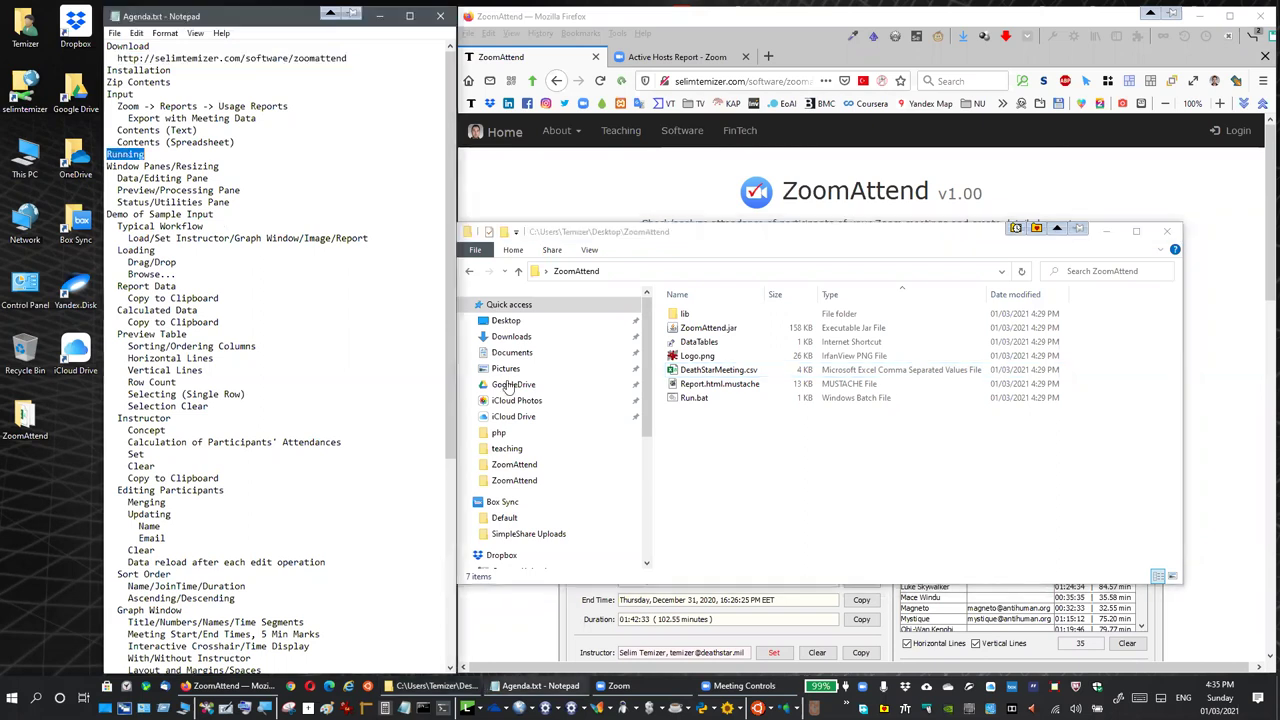
click(728, 468)
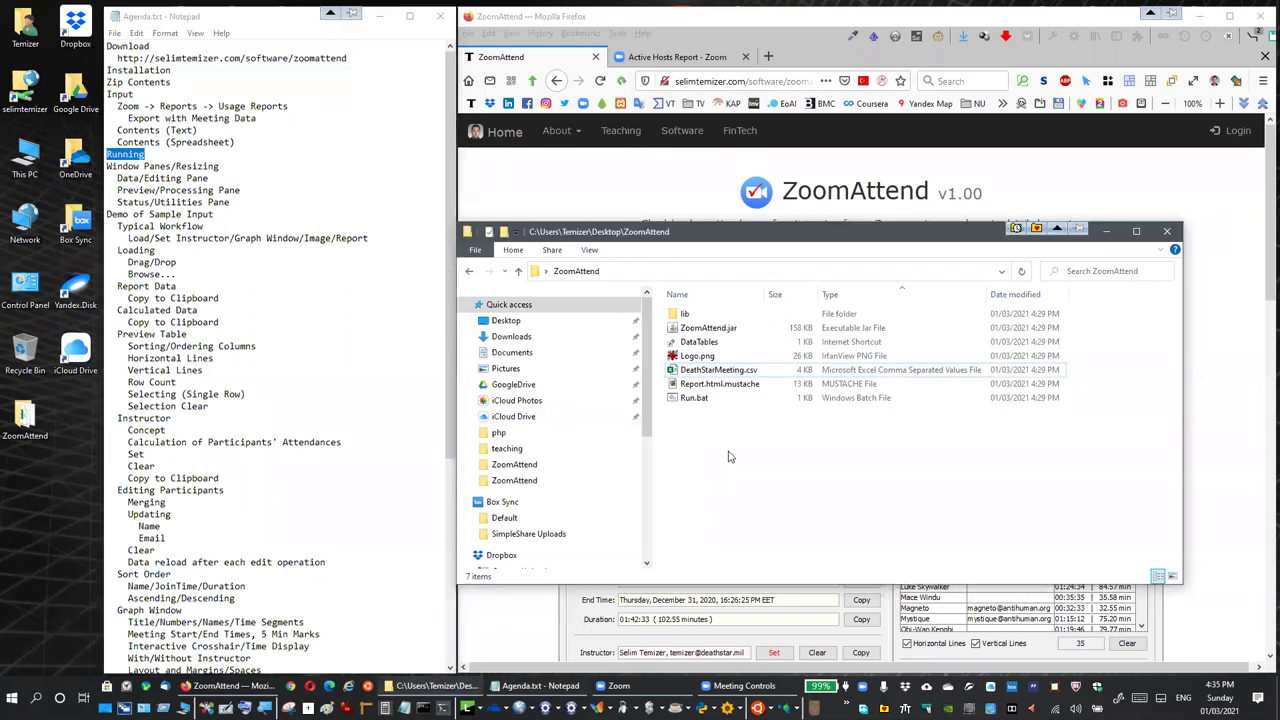
double_click(720, 334)
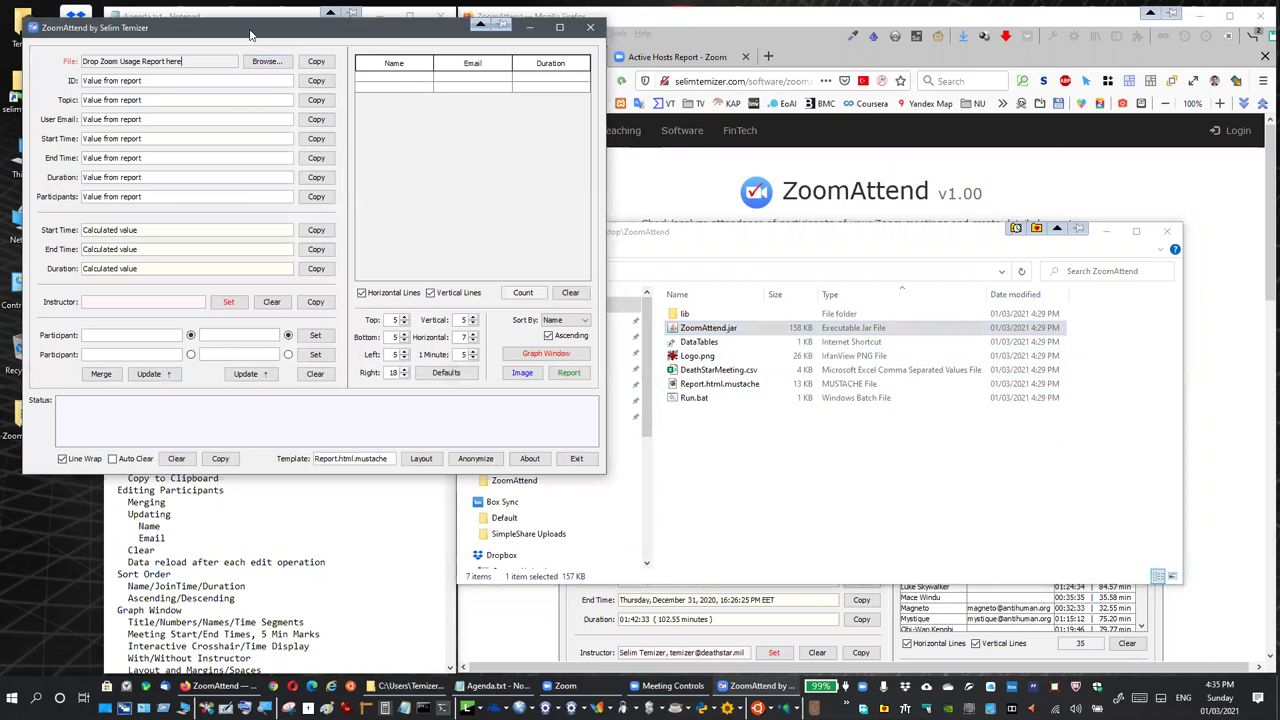
drag(250, 35, 658, 128)
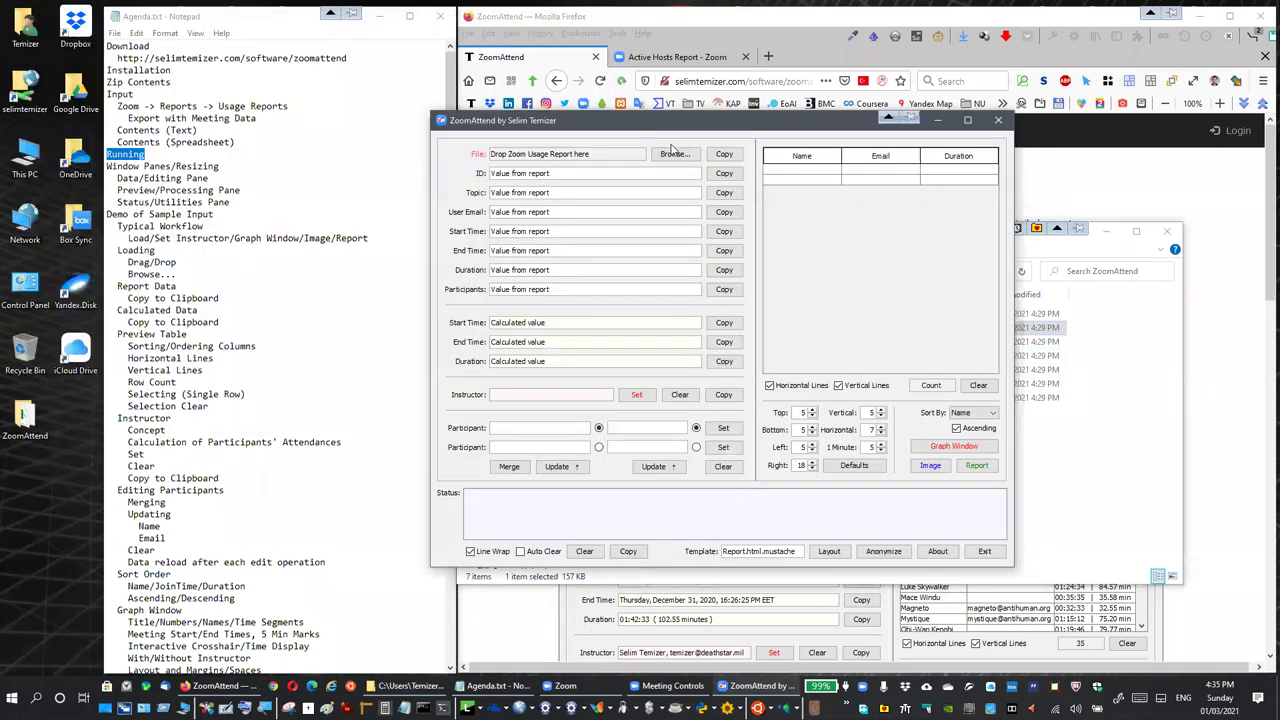
click(997, 122)
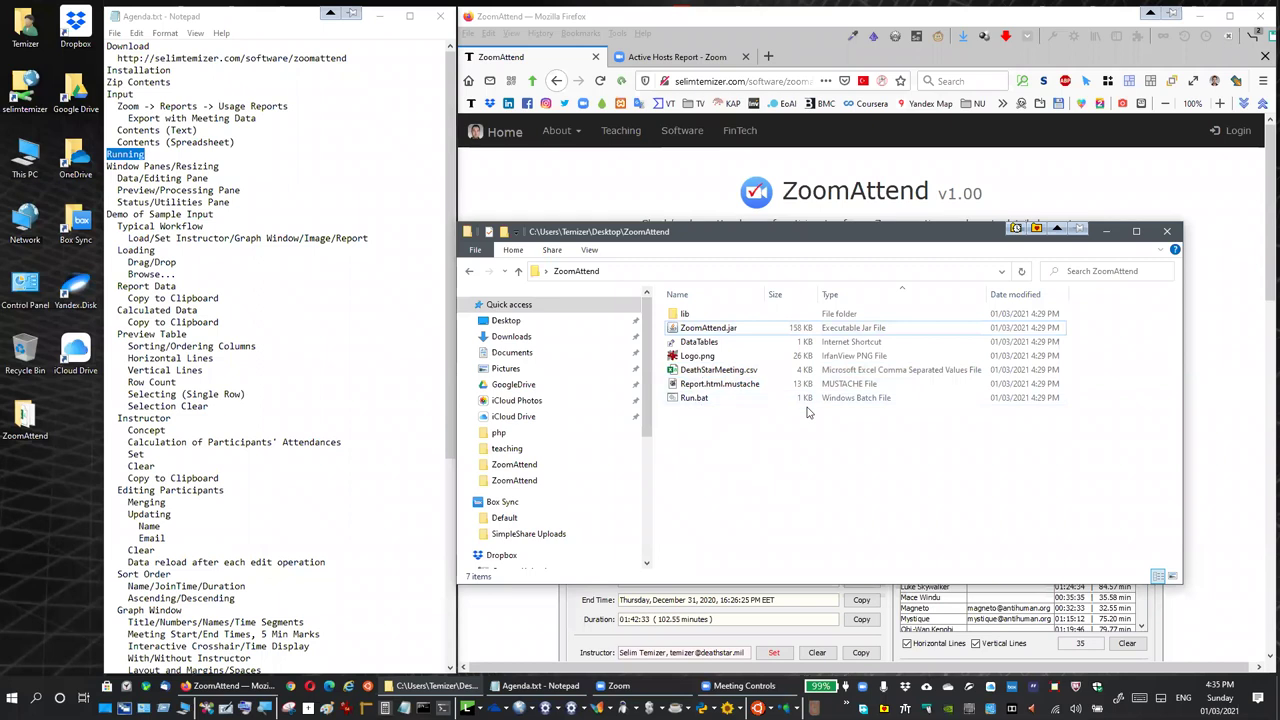
Try to start the program with Run.bat, dismissing the Windows protection warning.
double_click(698, 399)
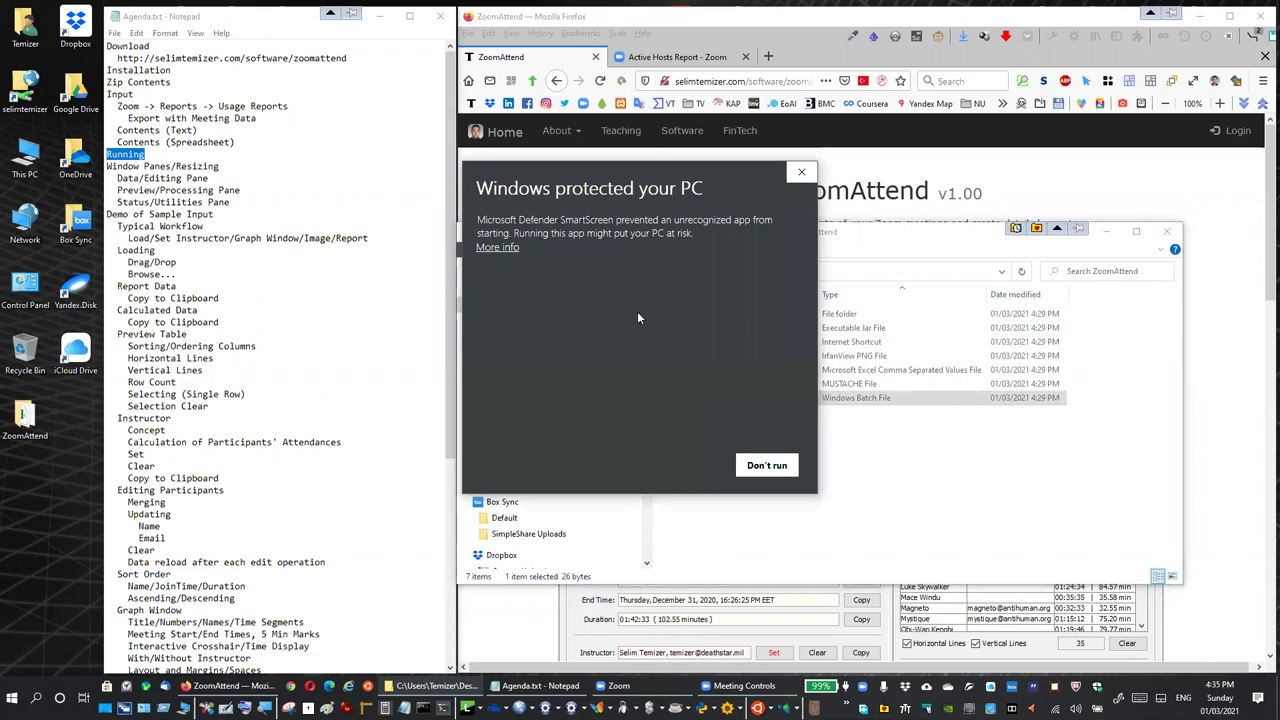
click(801, 172)
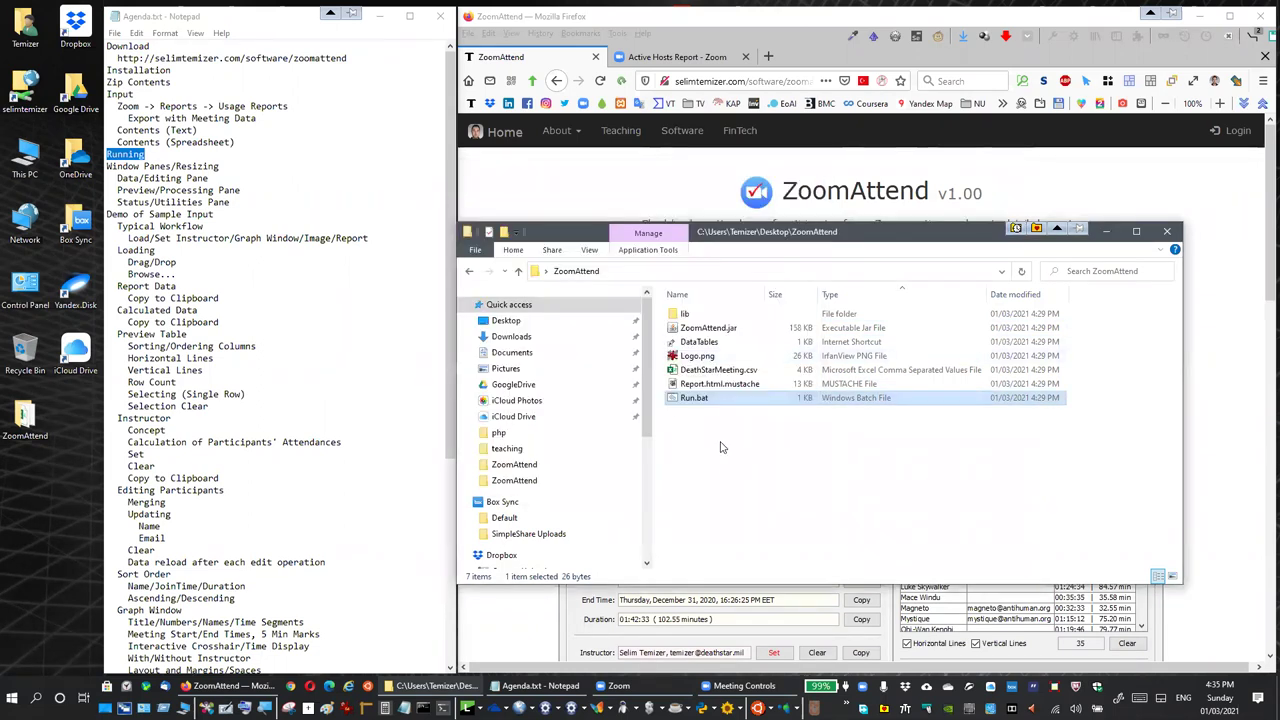
double_click(697, 398)
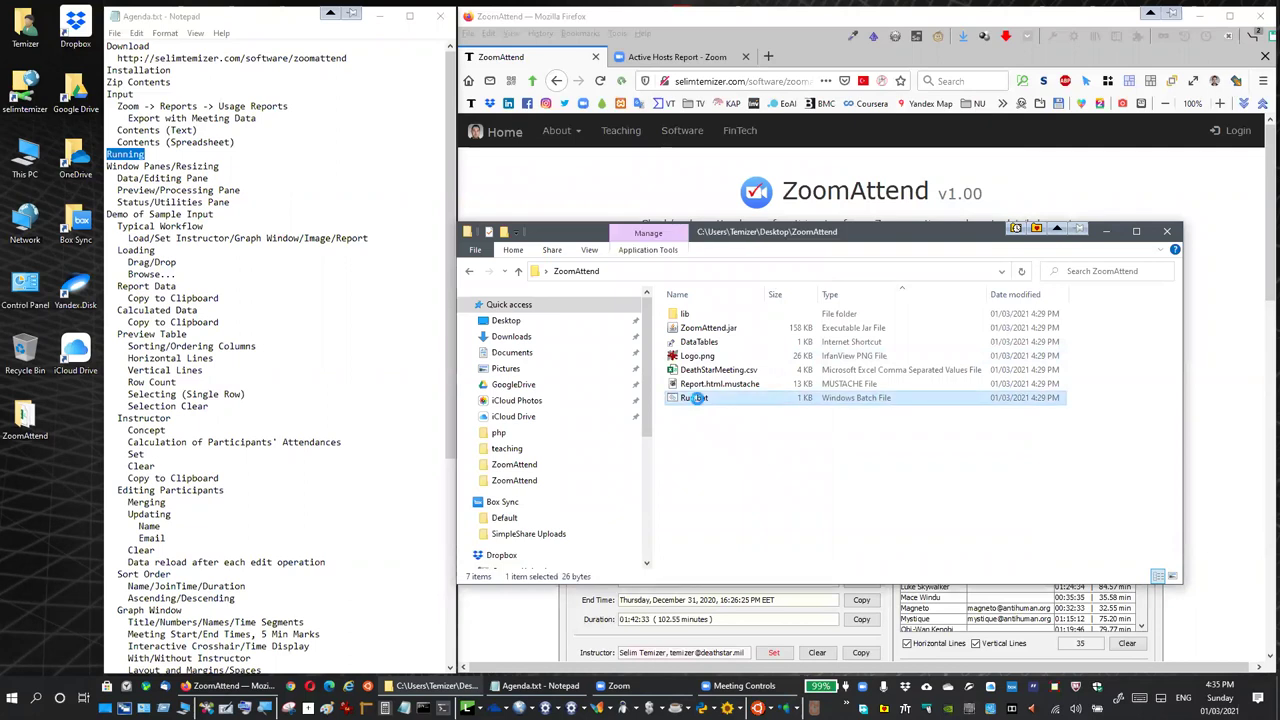
Inspect the command inside Run.bat with Vim and close the editor.
right_click(697, 398)
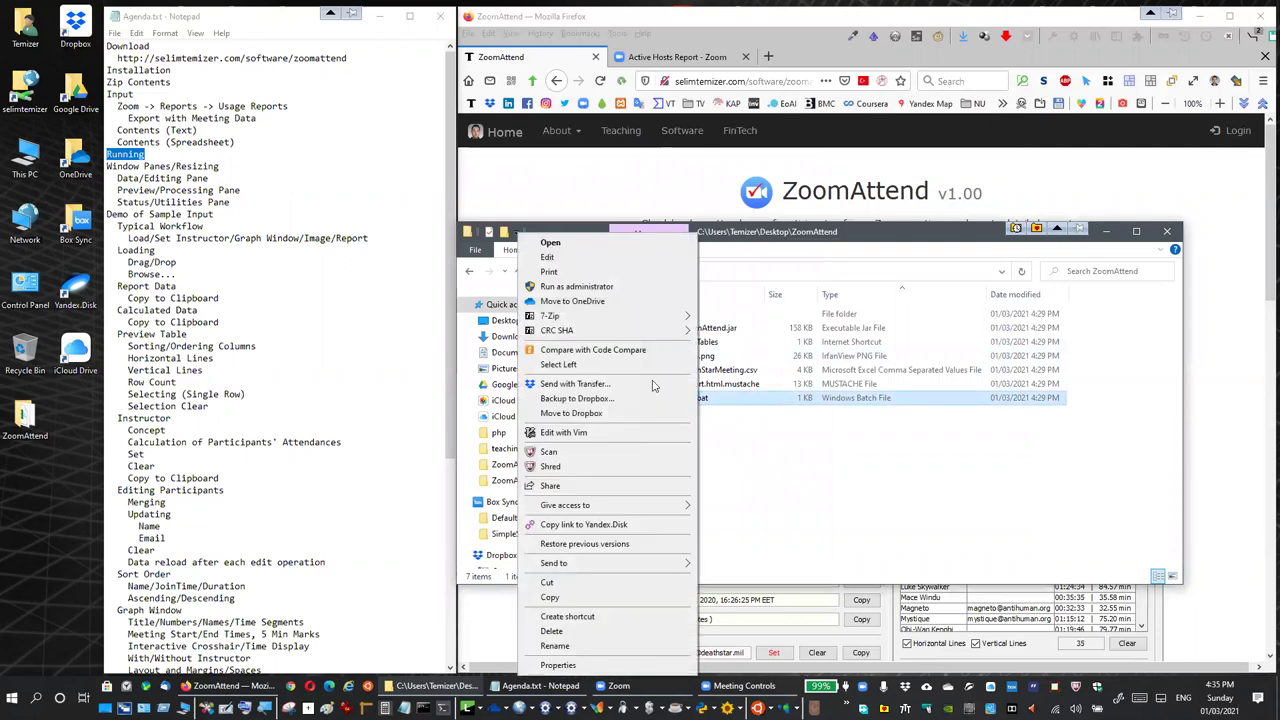
click(587, 436)
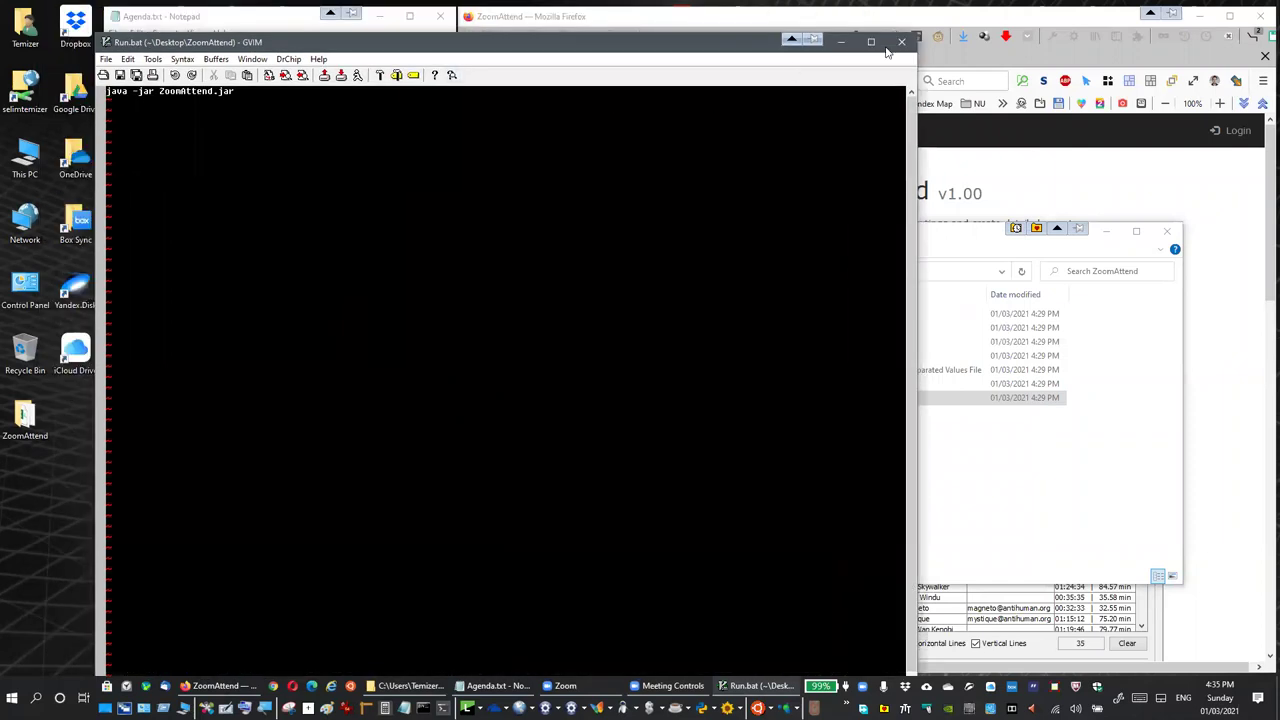
click(897, 43)
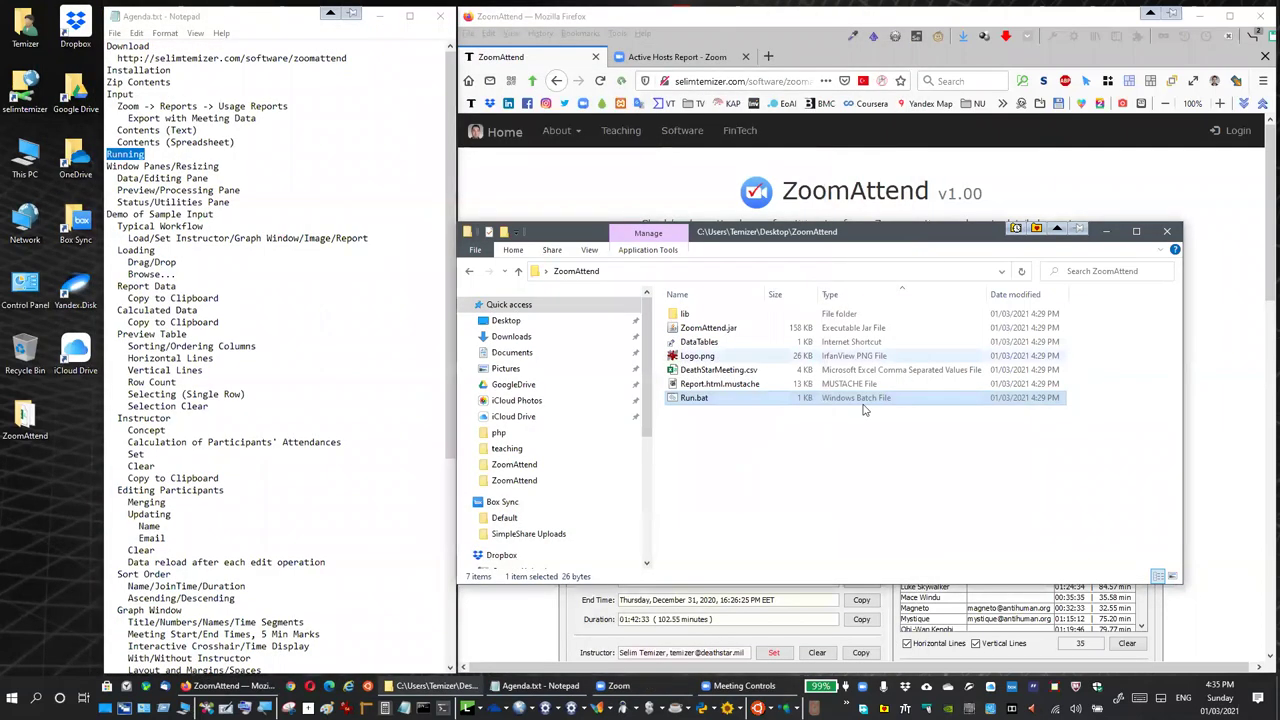
Open a command prompt in the ZoomAttend folder, run java -jar ZoomAttend.jar, and close both the program and the prompt.
right_click(718, 484)
click(600, 310)
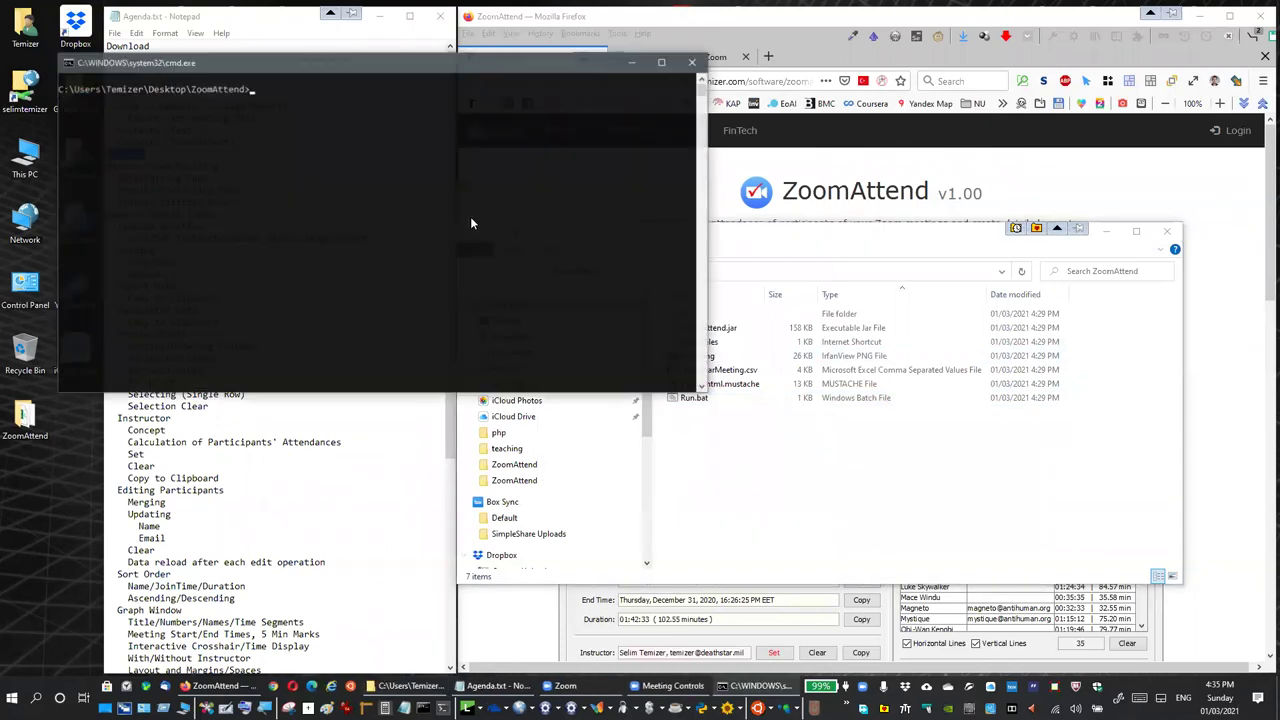
drag(314, 66, 815, 338)
text(java -)
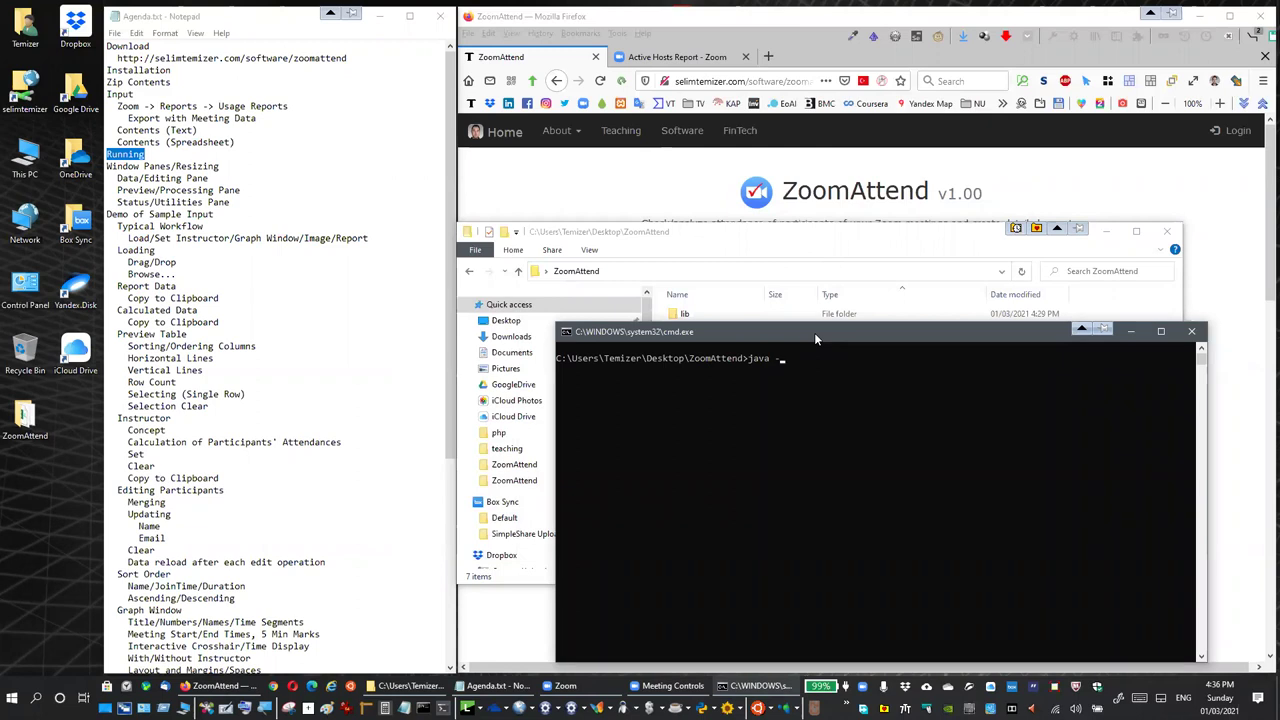
text(jar ZoomAttend.jar)
key(Return)
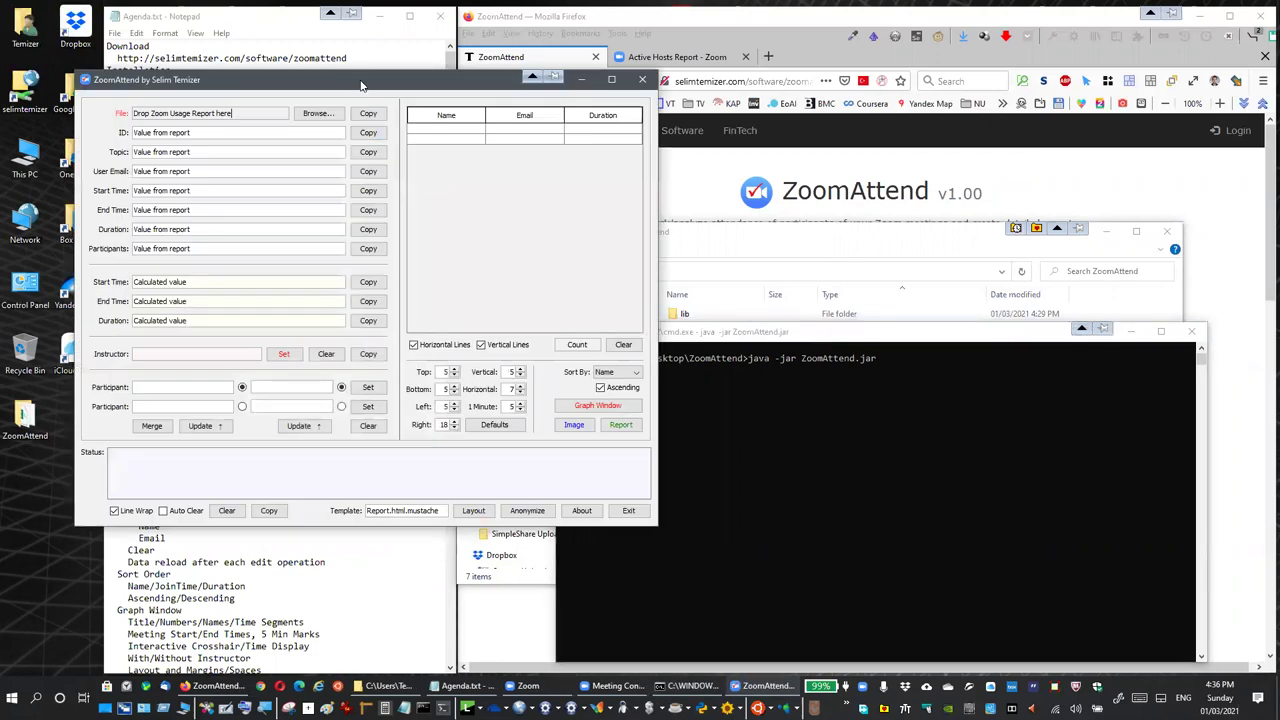
drag(362, 85, 632, 126)
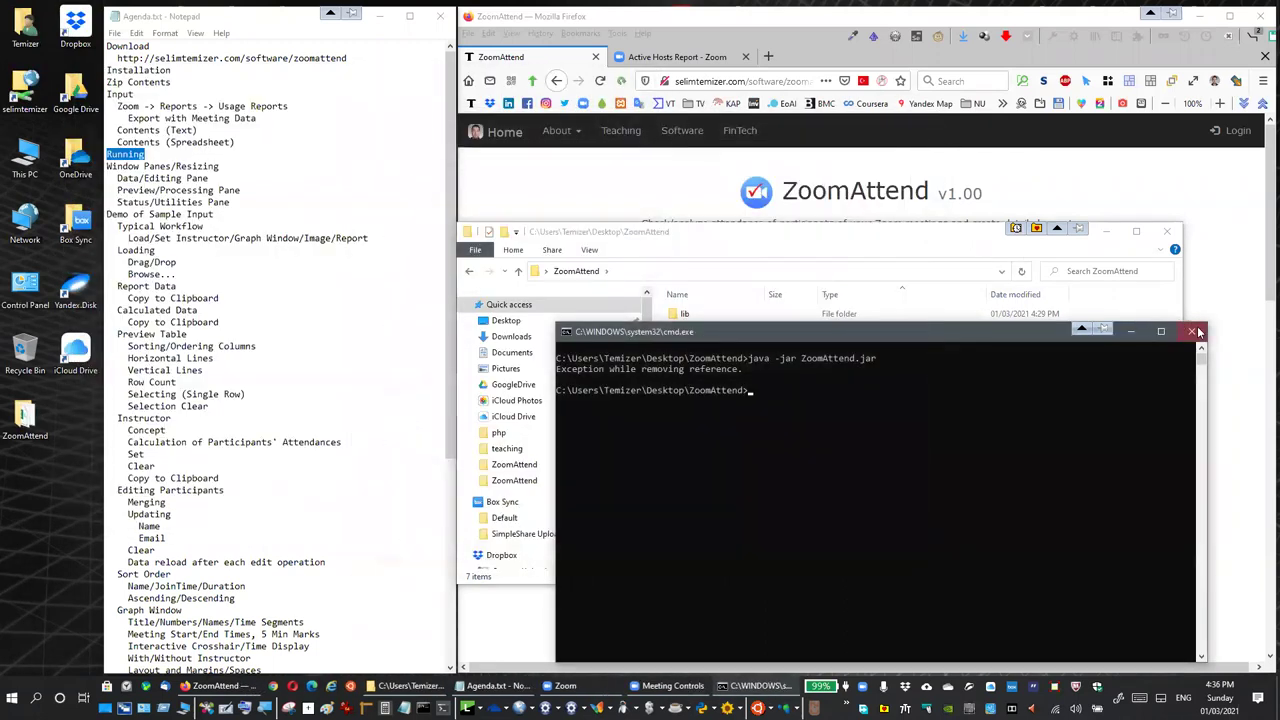
click(1147, 347)
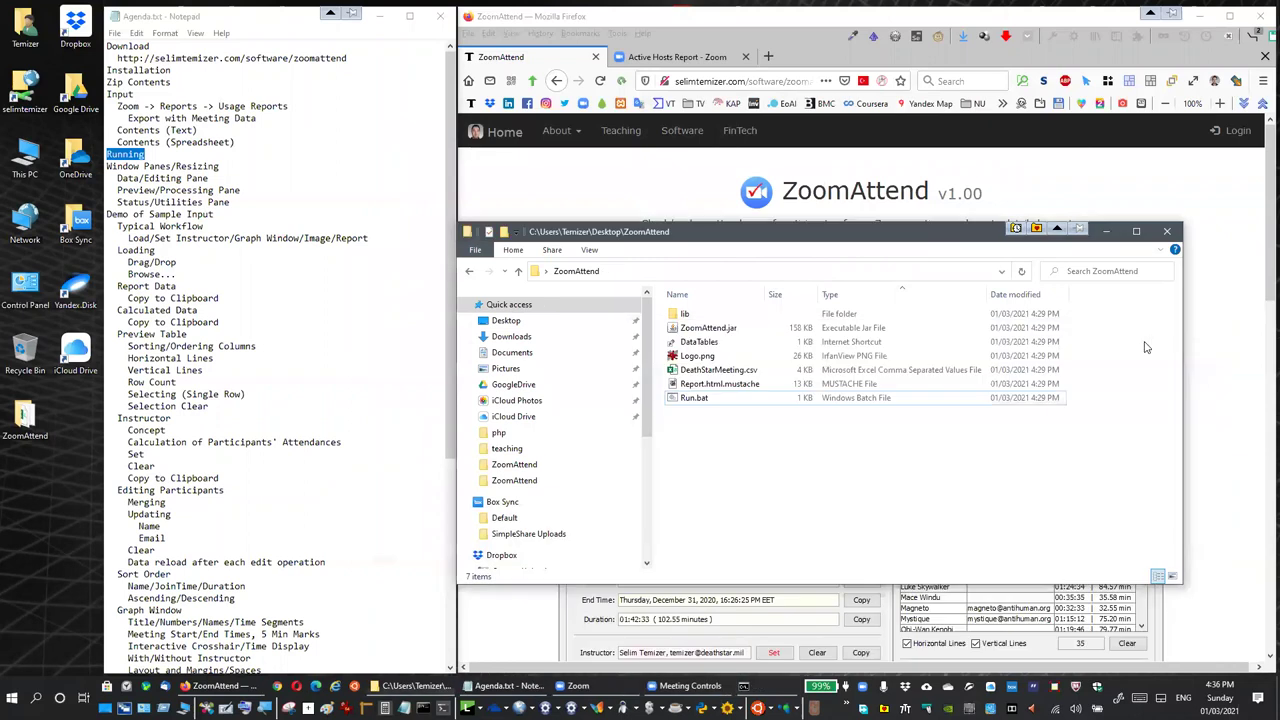
Launch ZoomAttend.jar from the folder and move its window over the file explorer.
double_click(725, 332)
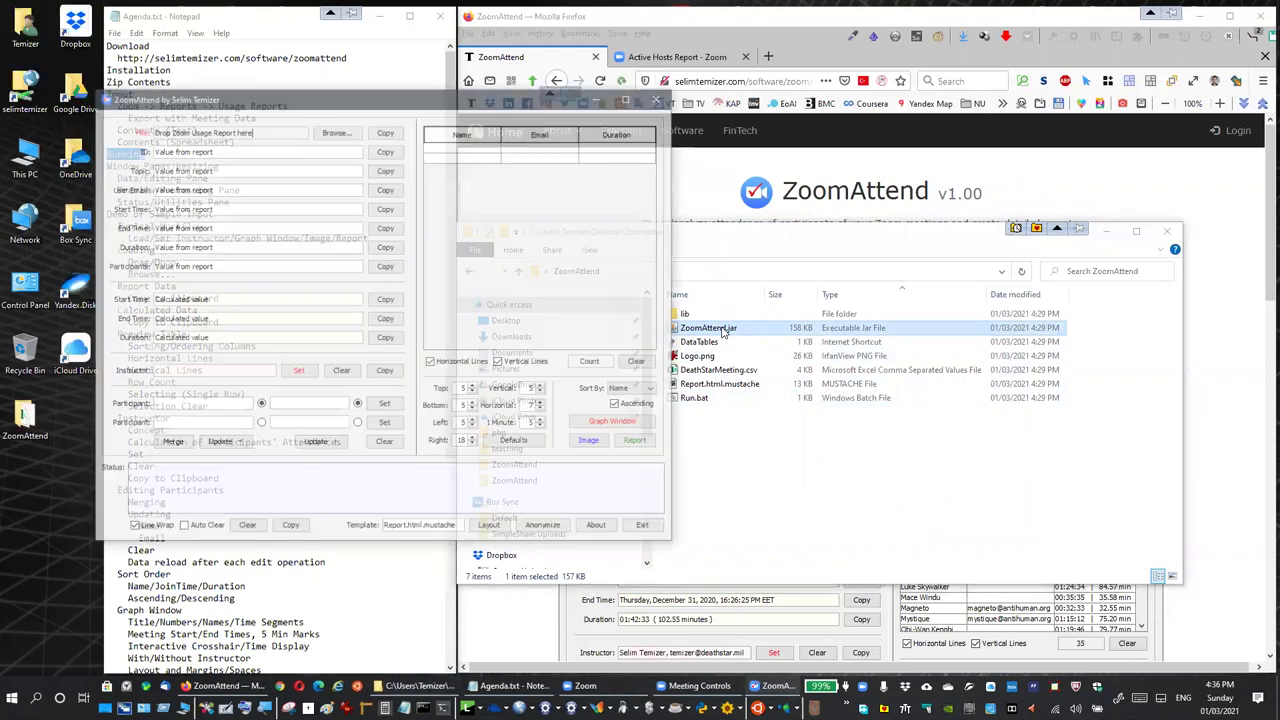
drag(360, 104, 792, 130)
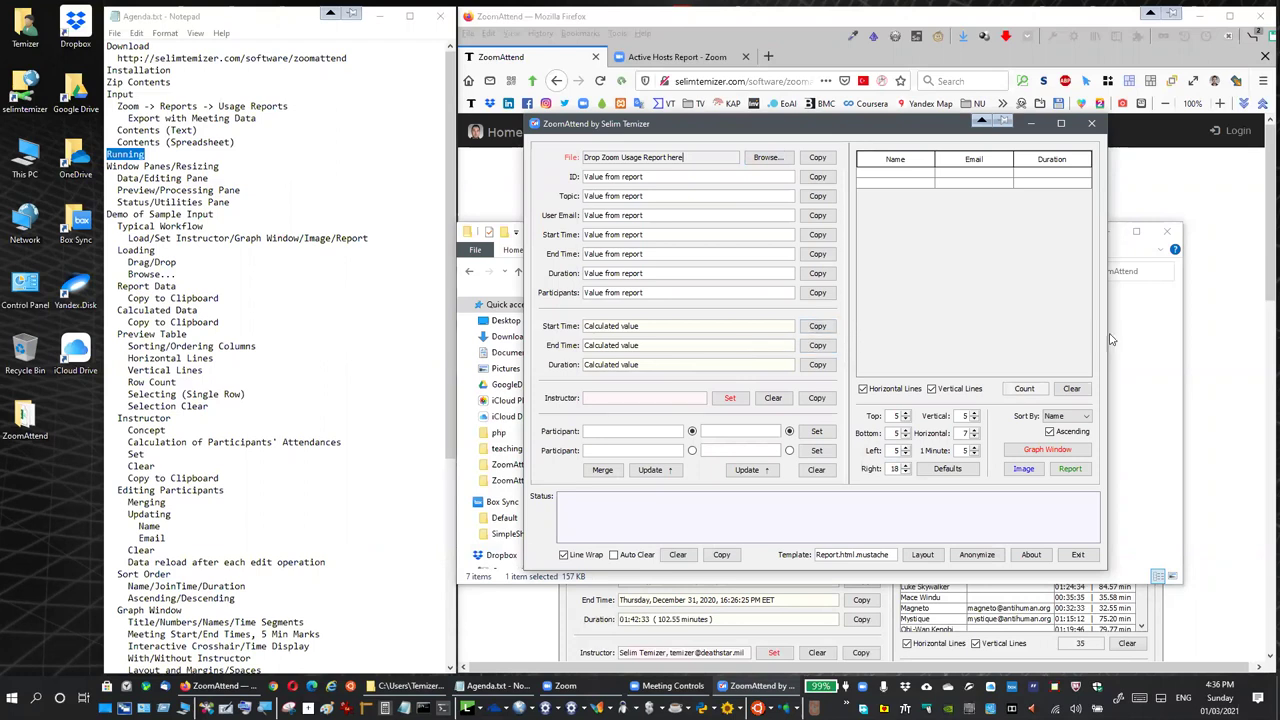
Enlarge the ZoomAttend window in width and height, and widen its data and editing pane.
drag(1108, 333, 1198, 335)
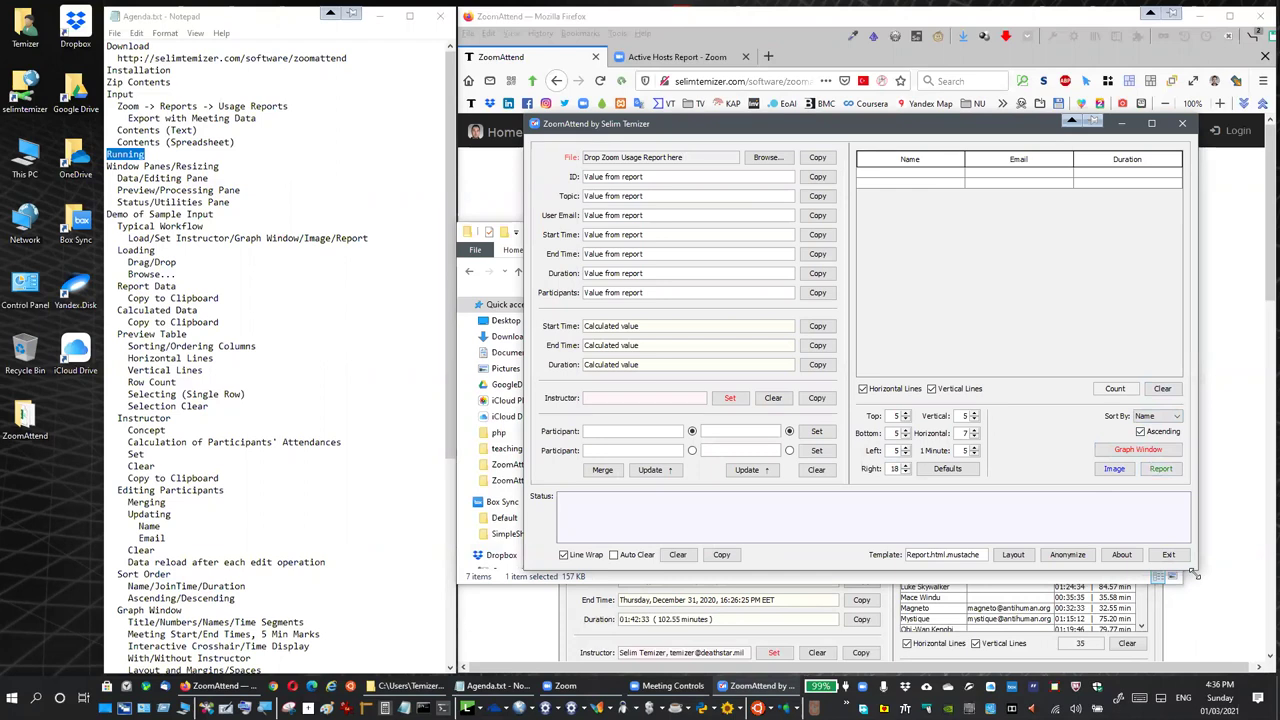
drag(1195, 575, 1197, 598)
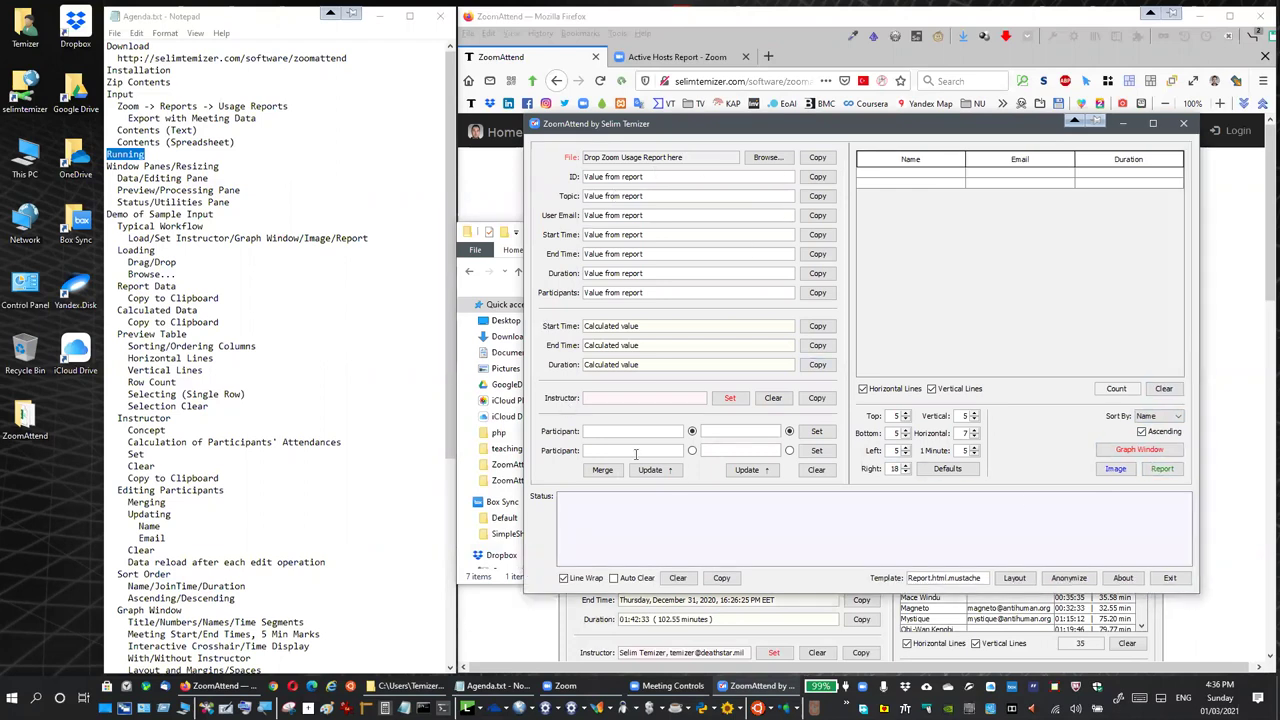
drag(850, 300, 877, 312)
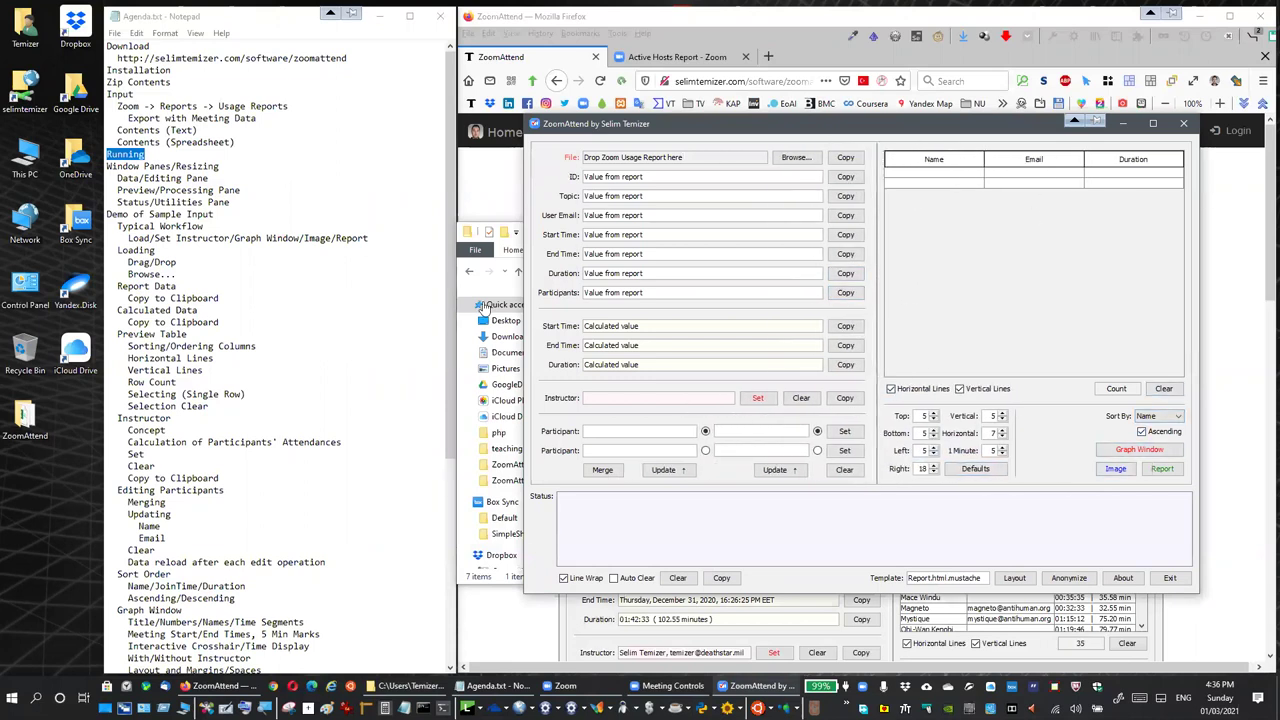
Move the ZoomAttend window over the browser, make it taller, and narrow its data and editing pane.
drag(719, 128, 673, 106)
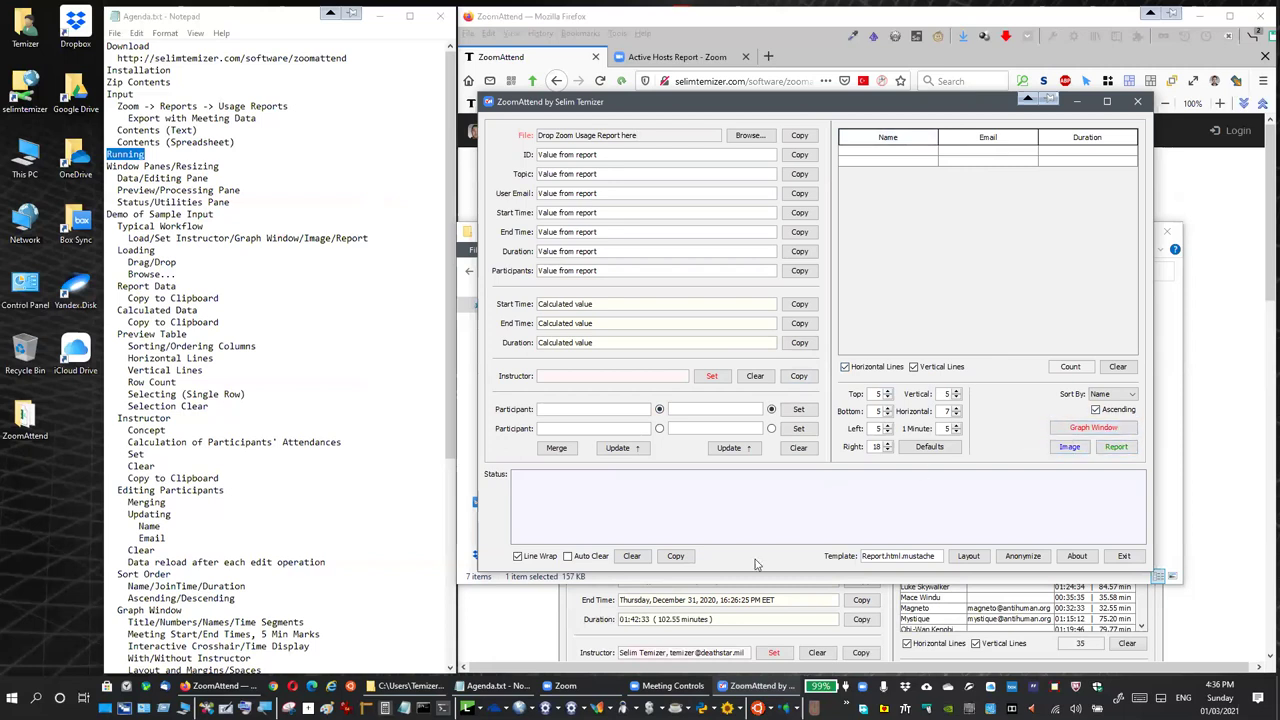
drag(766, 572, 764, 621)
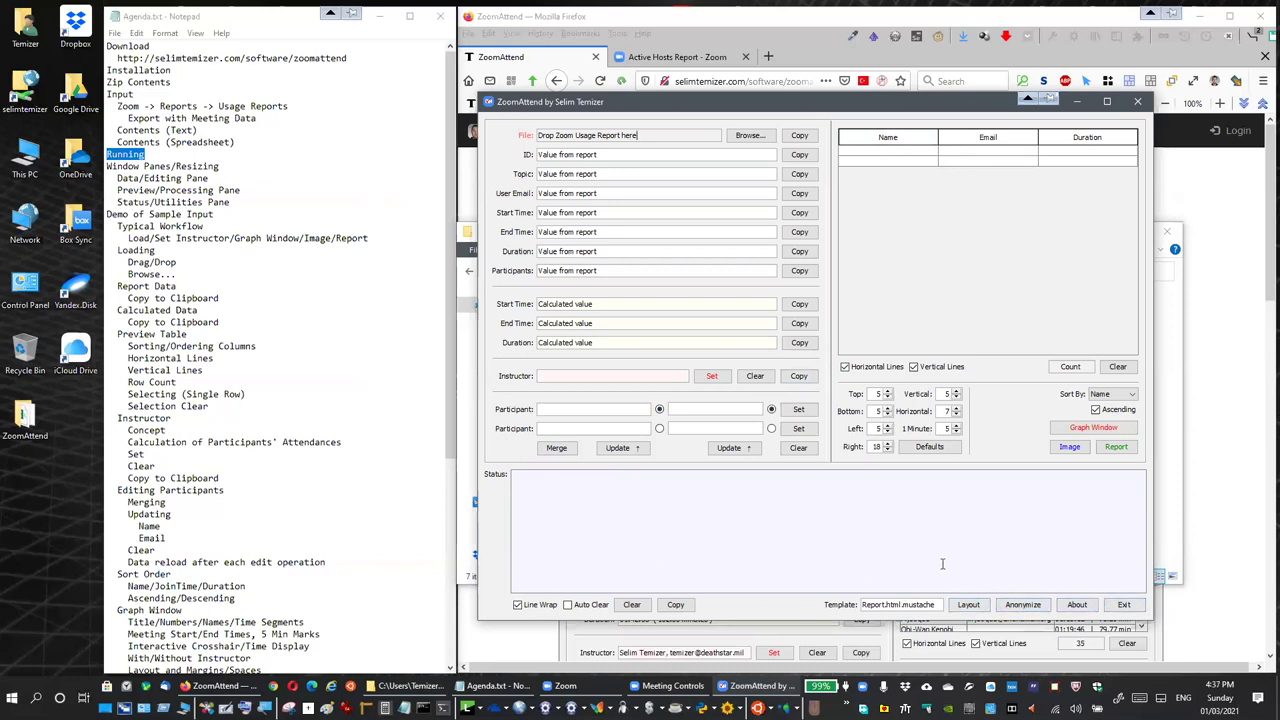
drag(830, 318, 766, 325)
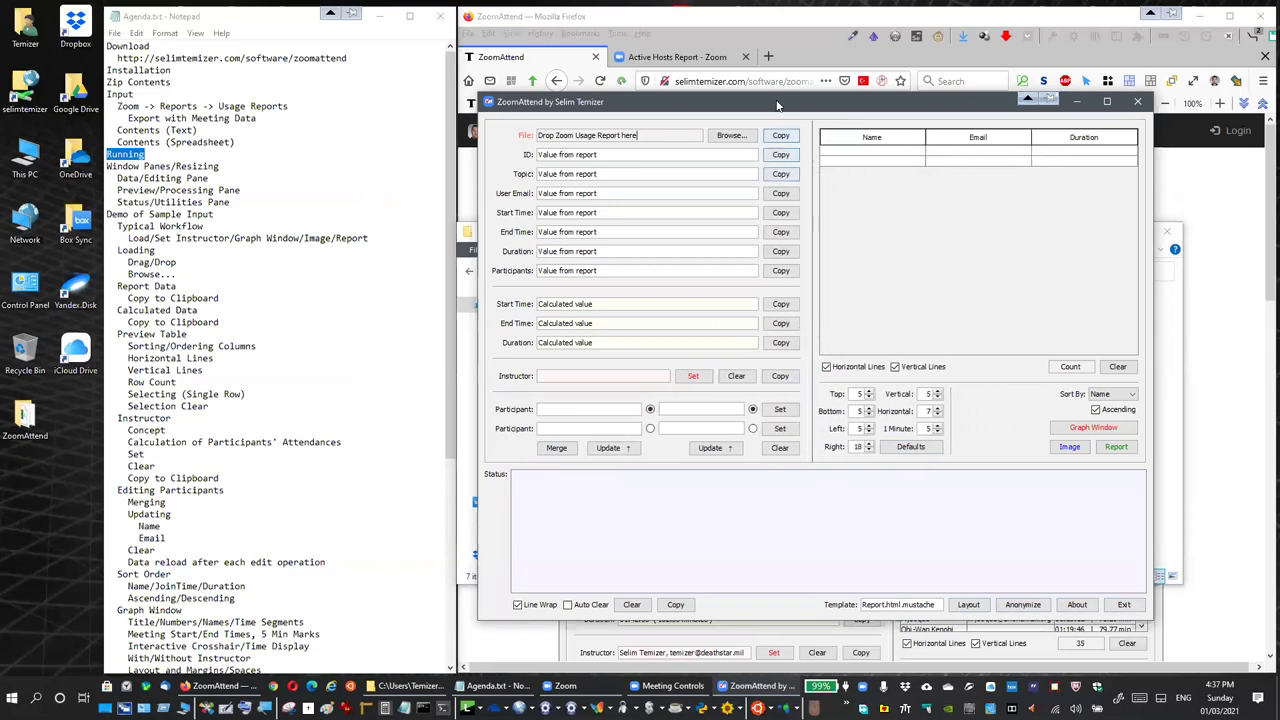
Reposition the ZoomAttend window and reduce its width and height.
drag(777, 104, 744, 63)
mouse_move(780, 198)
mouse_down()
mouse_move(825, 198)
mouse_move(787, 198)
mouse_up()
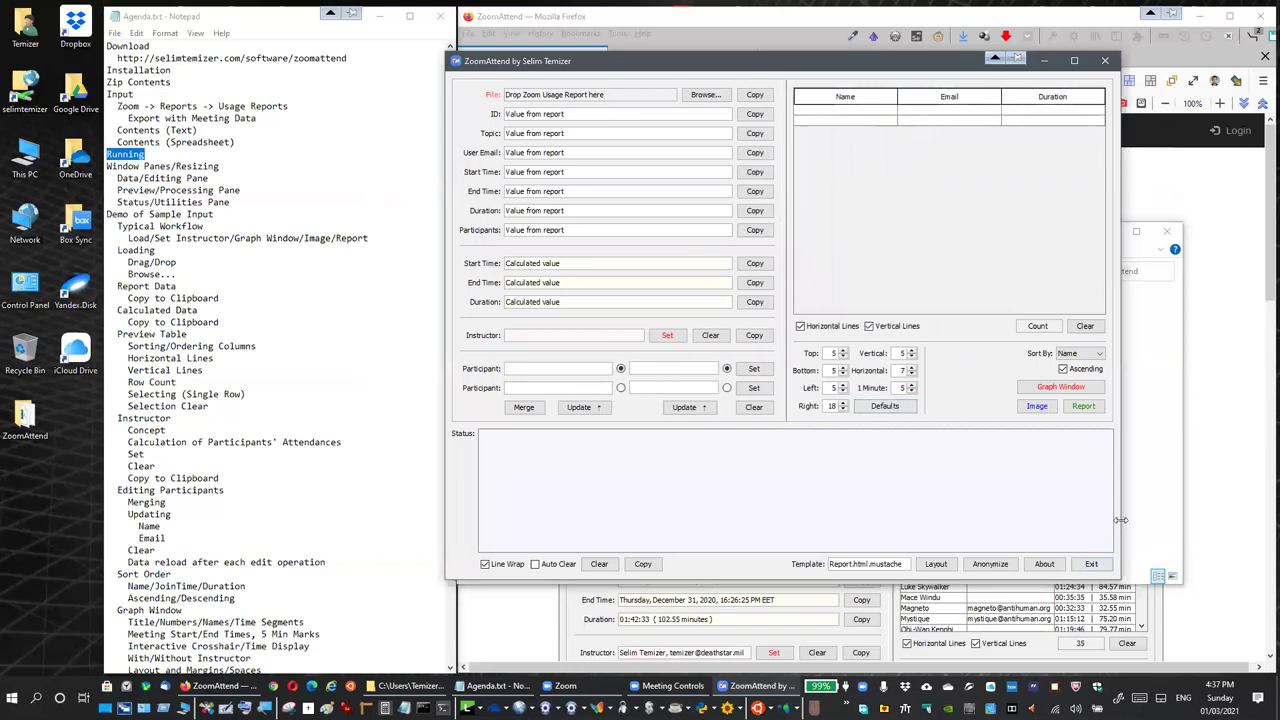
drag(1120, 519, 1095, 520)
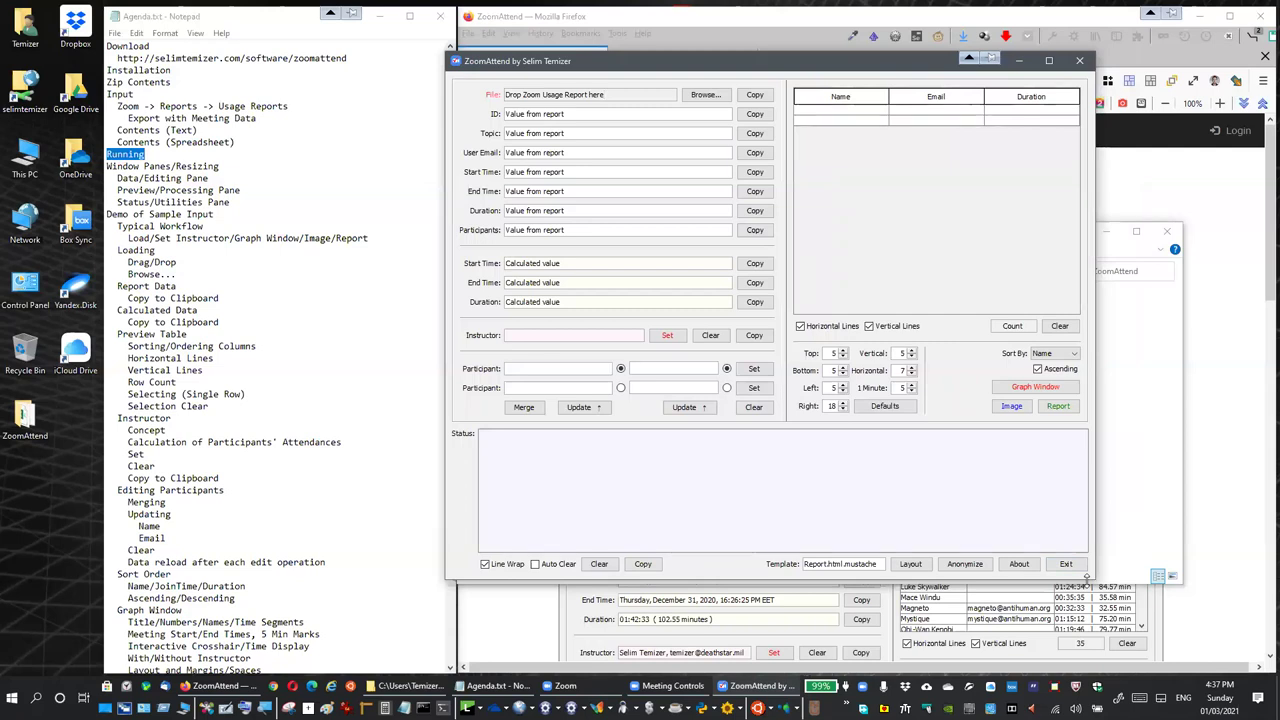
drag(1087, 577, 1087, 550)
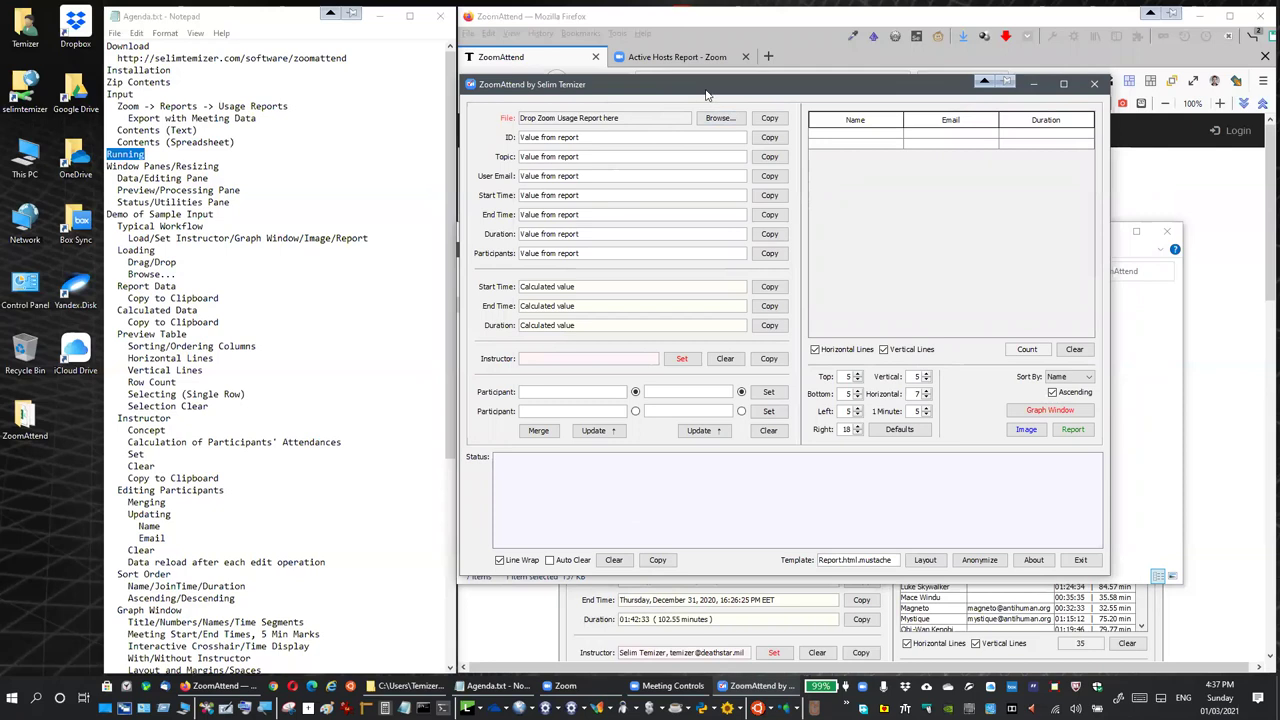
Load DeathStarMeeting.csv from the ZoomAttend folder into ZoomAttend as the Zoom usage report.
click(542, 242)
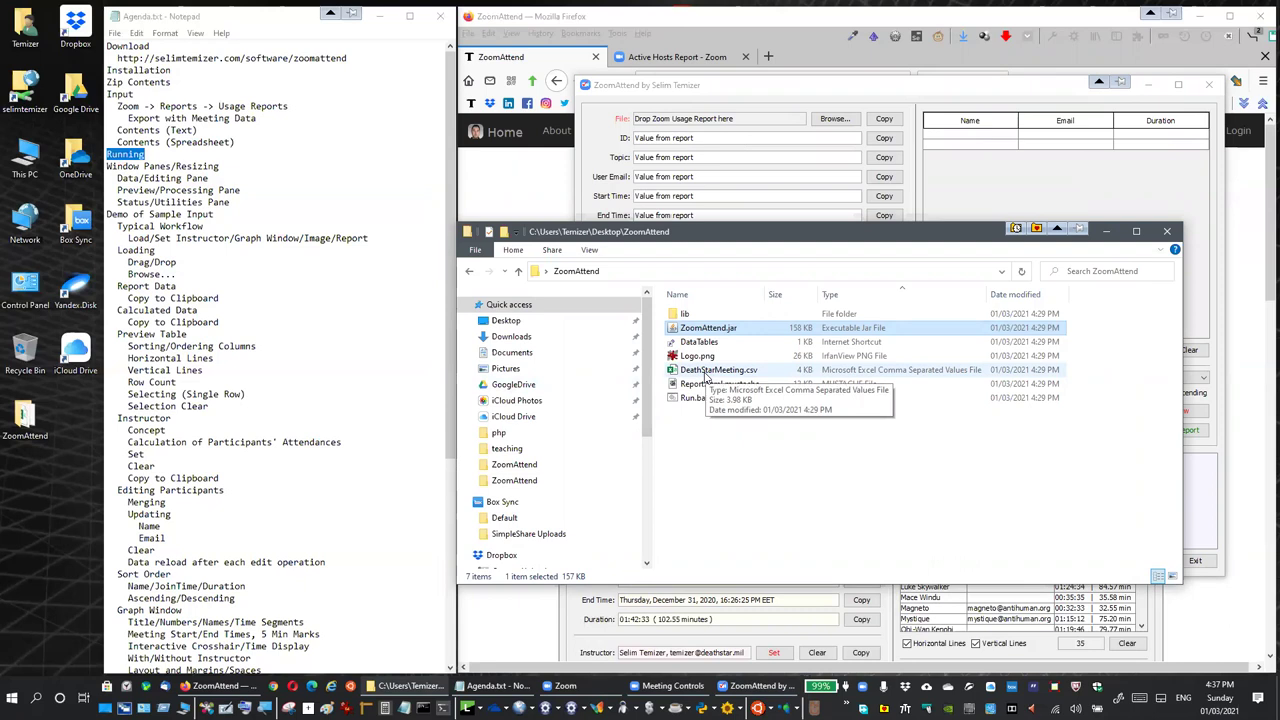
drag(706, 378, 718, 120)
click(641, 88)
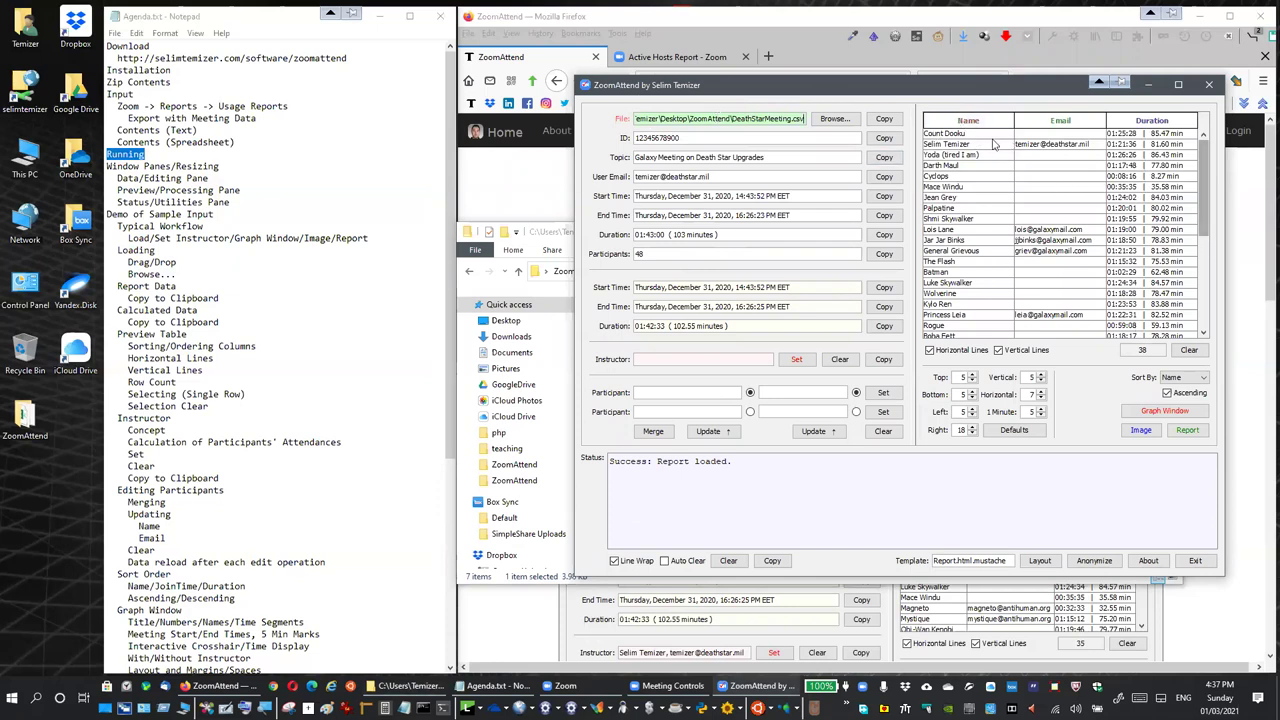
Sort the preview table by name and set the participant matching the report's user email as instructor.
click(968, 120)
scroll(972, 215, down, 3)
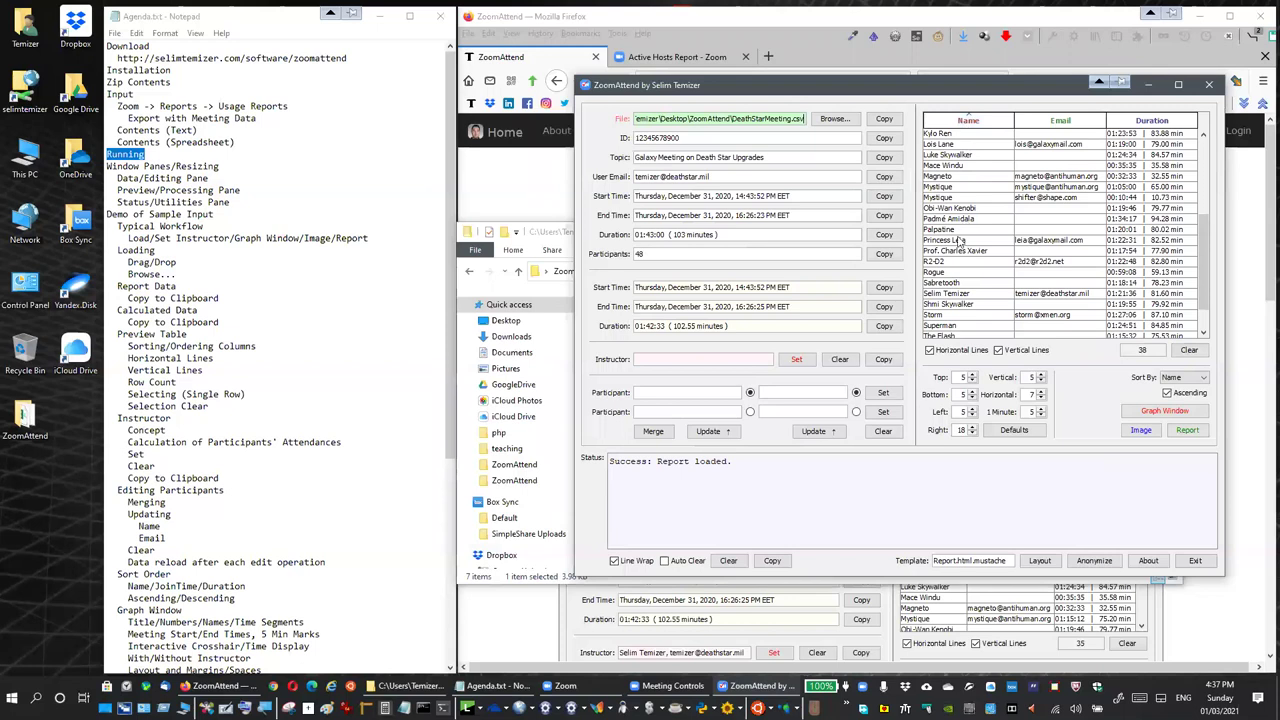
scroll(960, 250, down, 3)
click(958, 258)
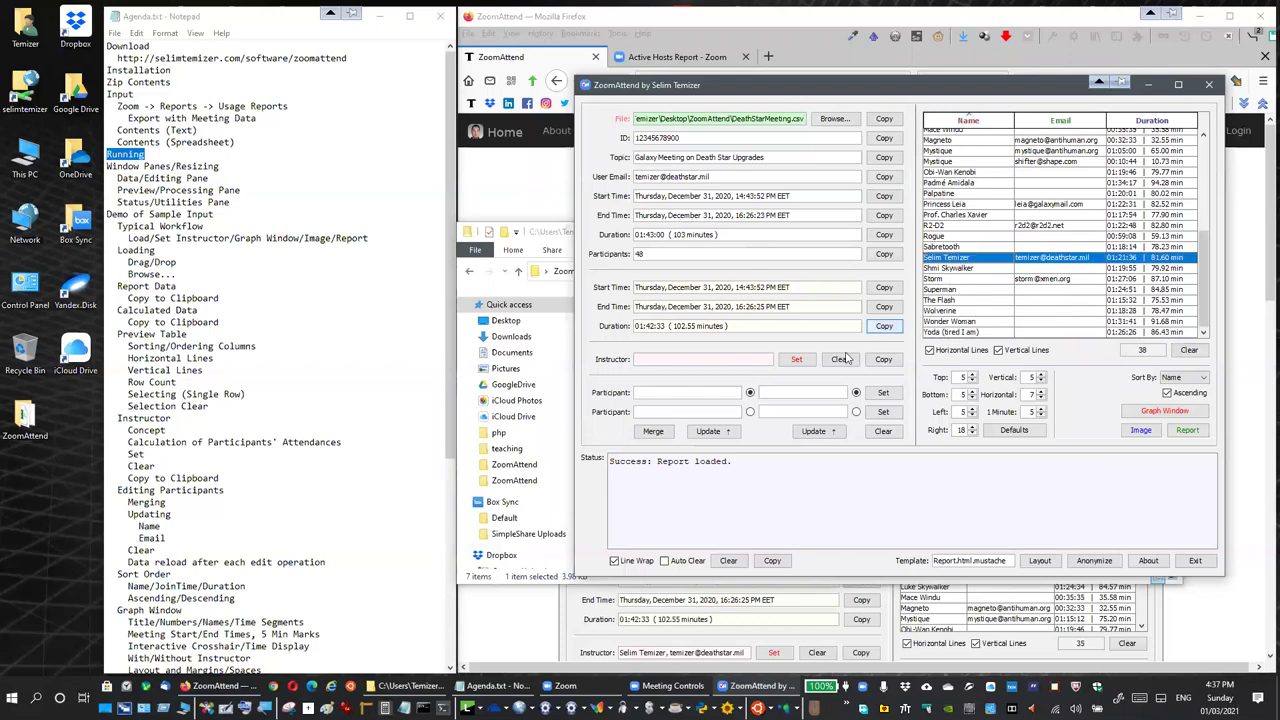
click(790, 362)
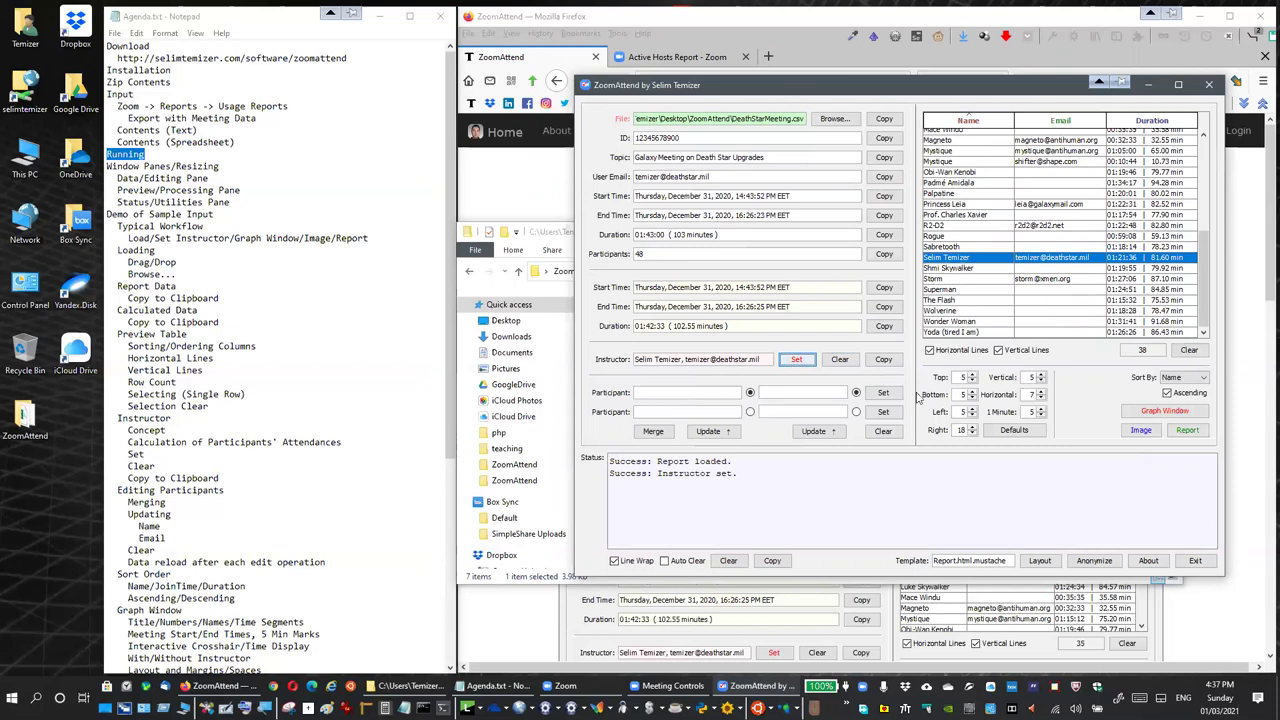
Open the attendance graph window, inspect the participants' time bars with the crosshair, and close it.
click(1165, 411)
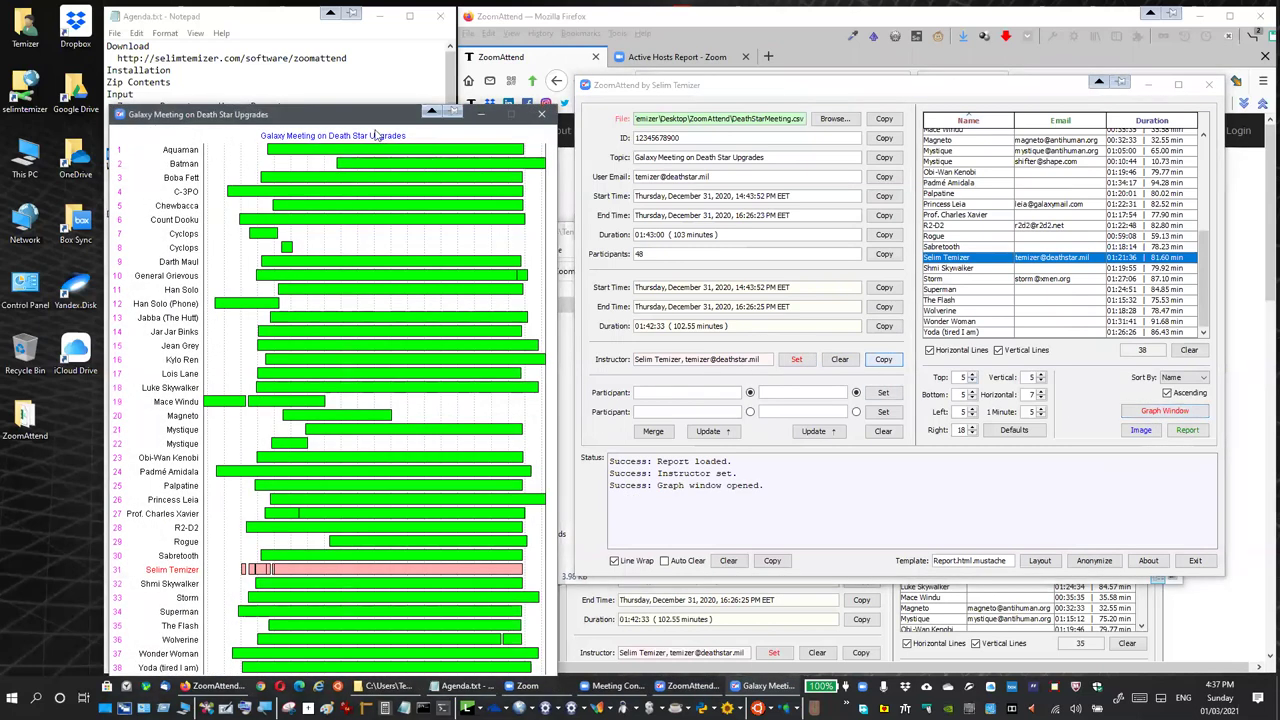
drag(388, 120, 710, 62)
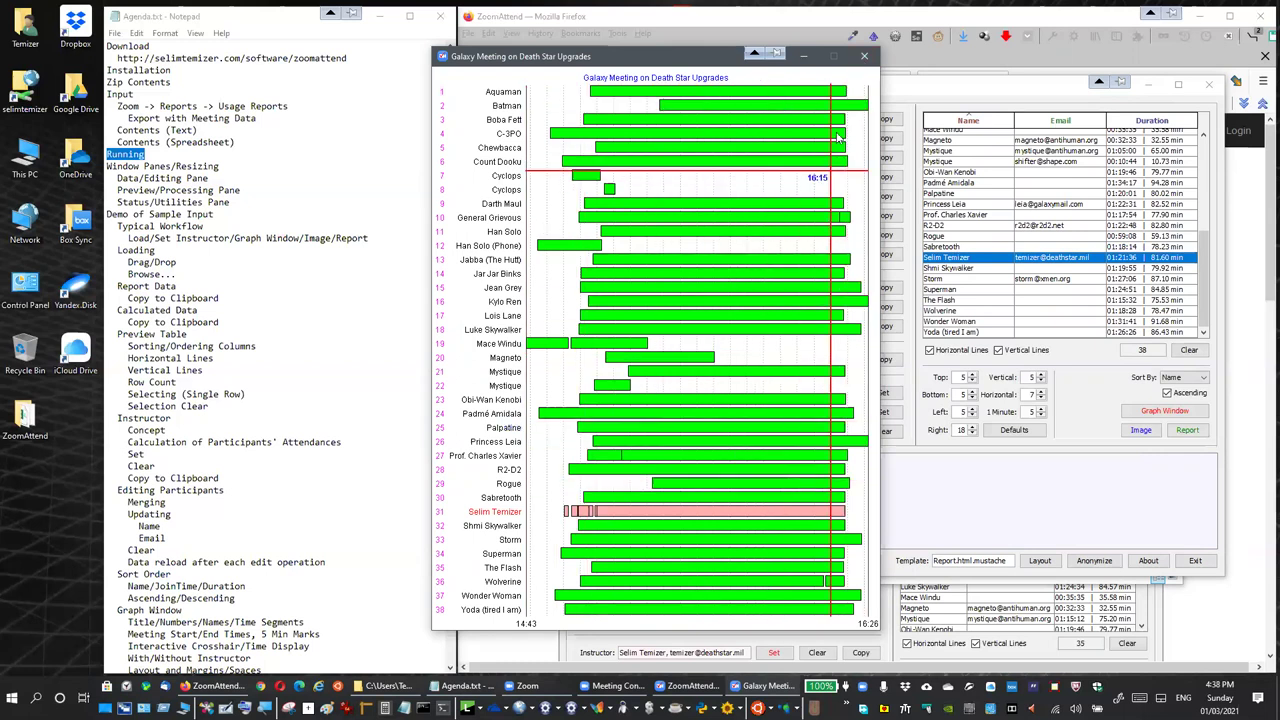
click(864, 56)
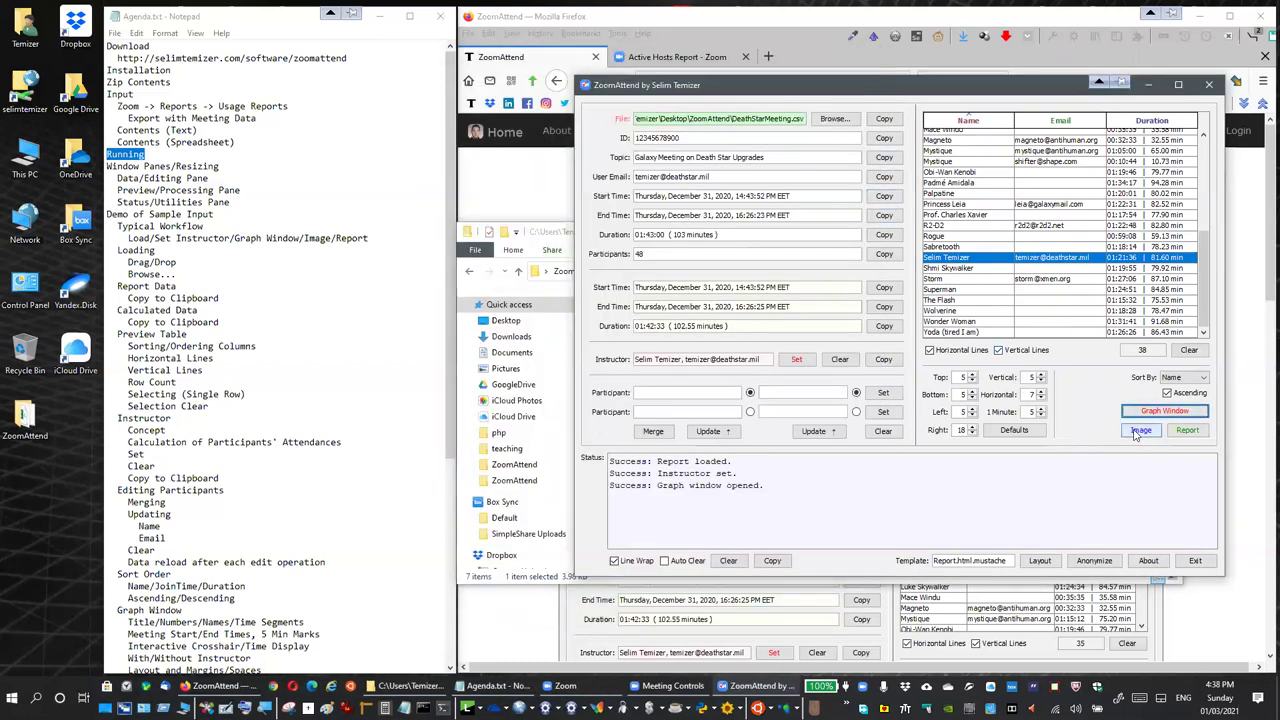
Open the save dialogs for the graph image and the report, cancelling each one.
click(1141, 430)
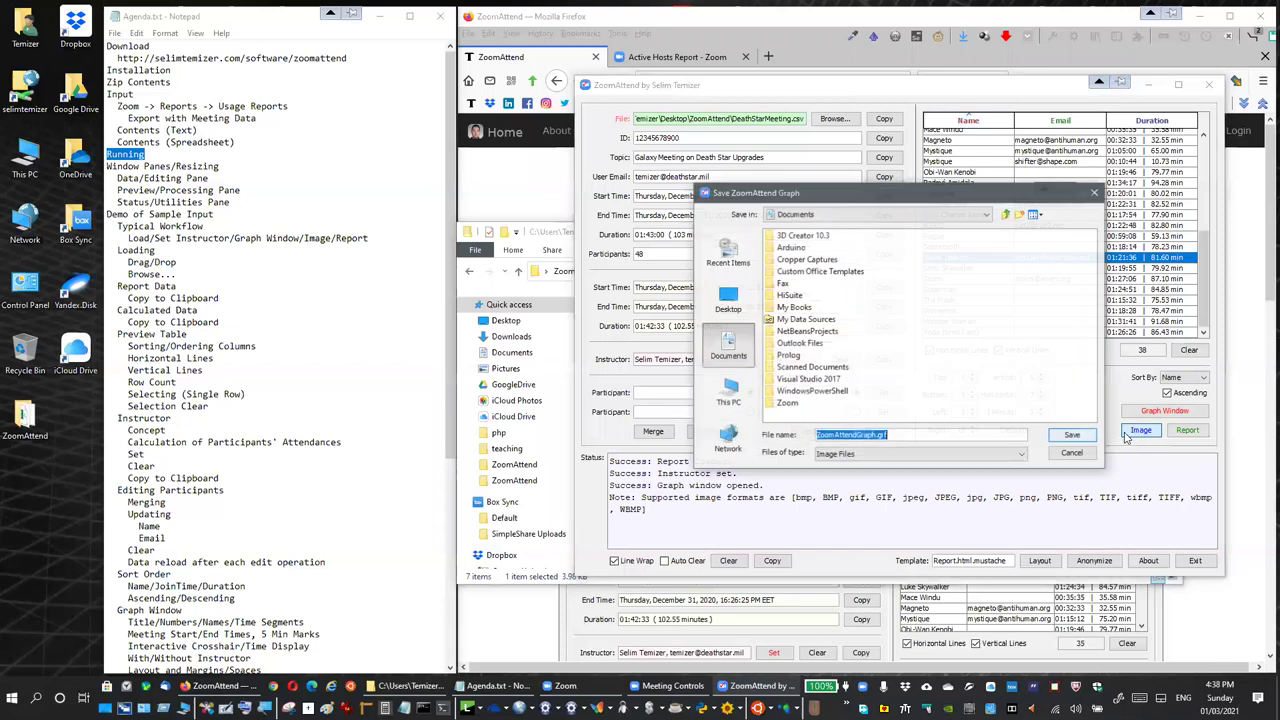
click(1070, 454)
click(1187, 432)
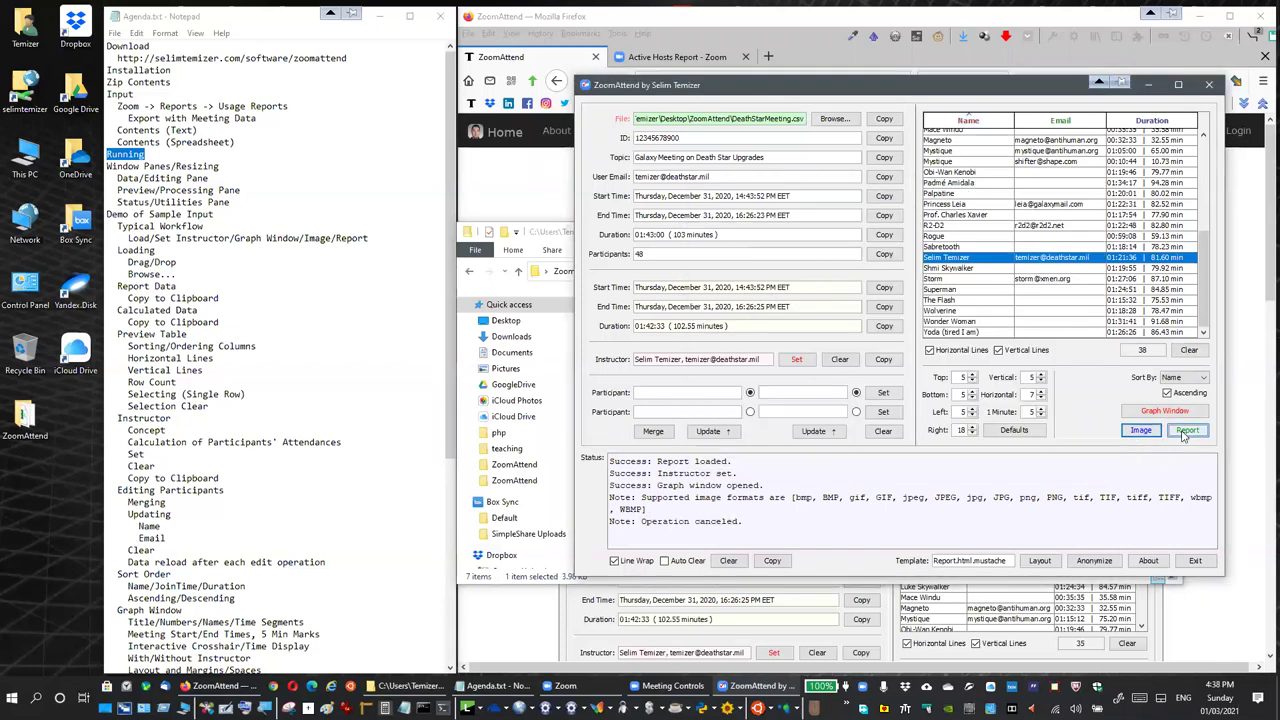
click(1074, 455)
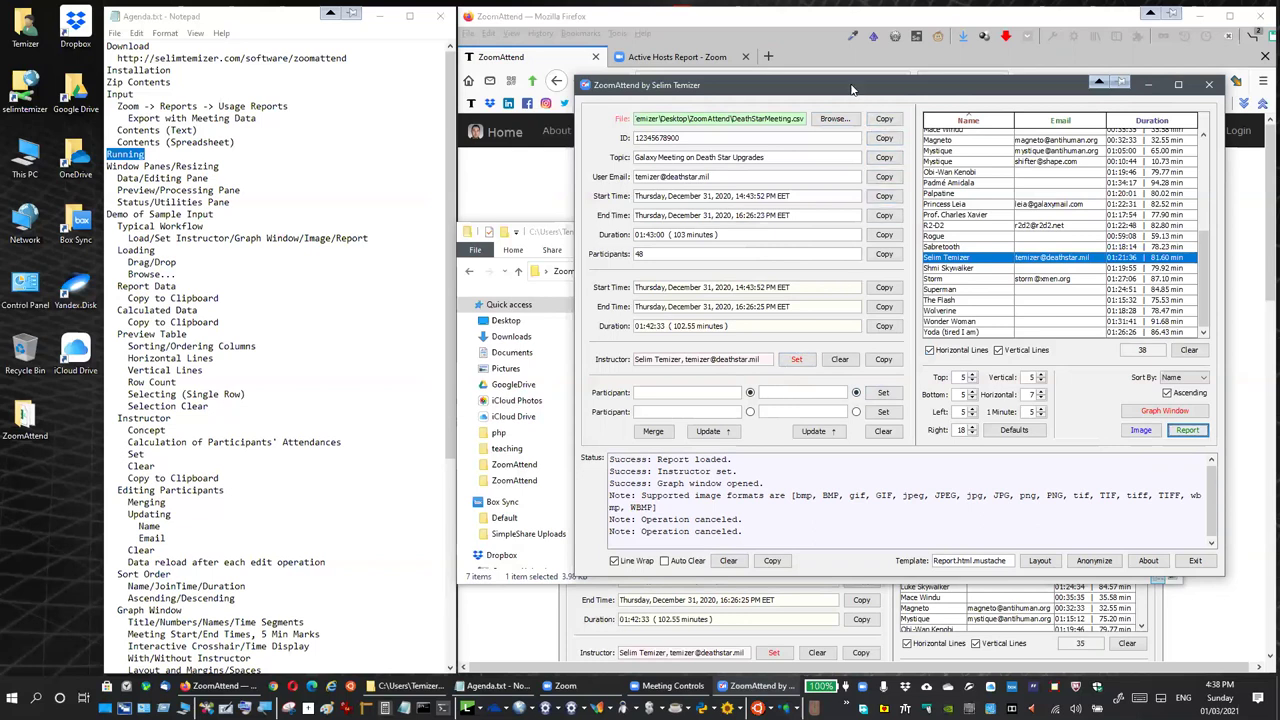
Highlight the Loading topic in Agenda.txt and load DeathStarMeeting.csv from the folder into ZoomAttend again.
drag(851, 90, 859, 70)
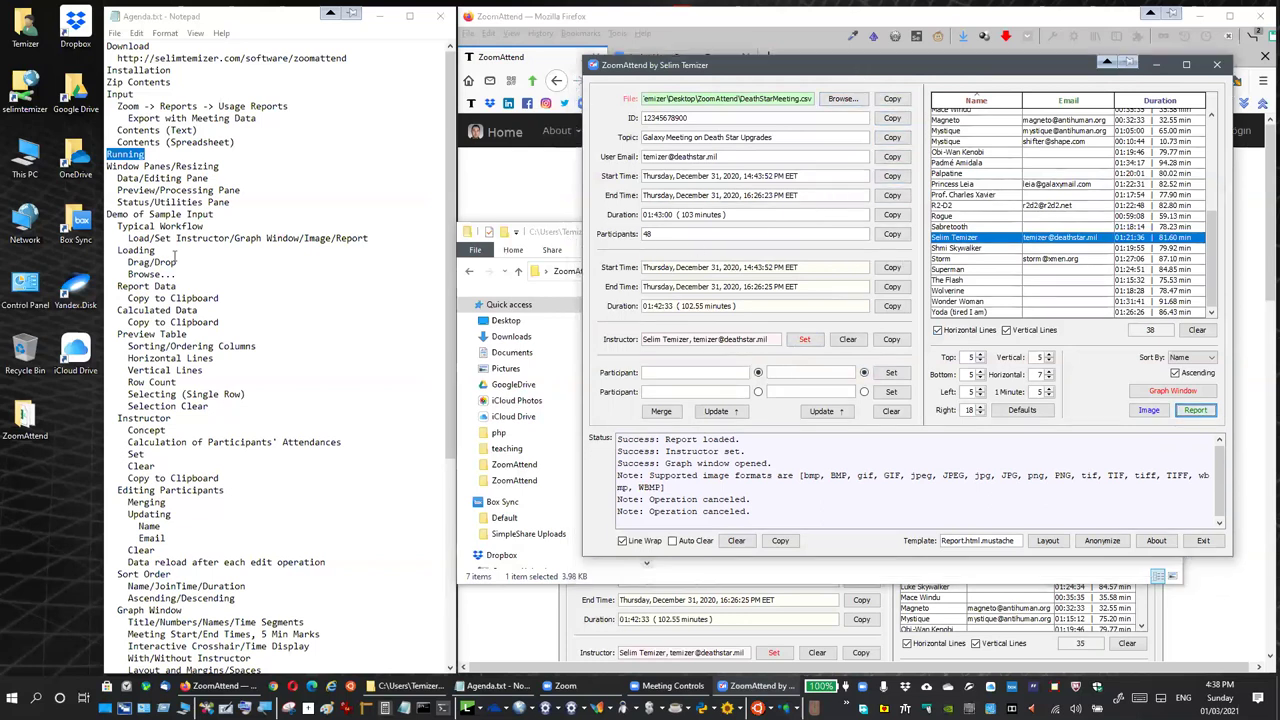
double_click(135, 251)
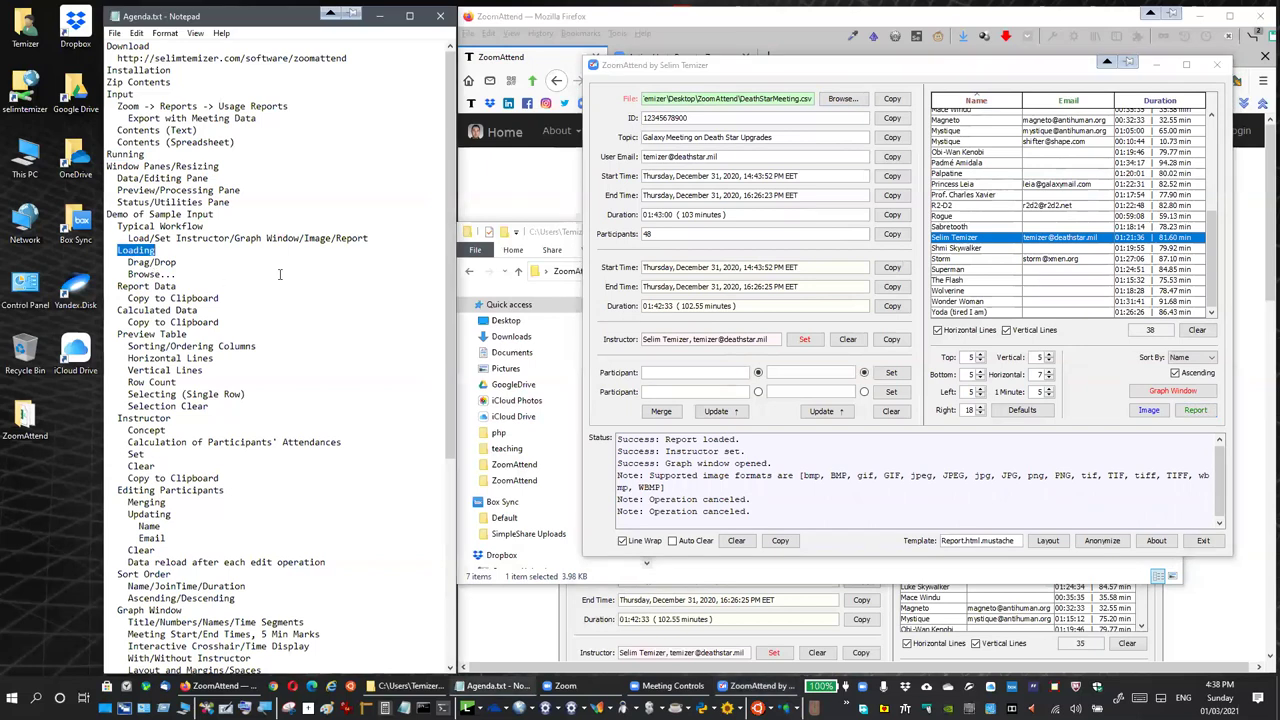
click(557, 256)
drag(557, 256, 563, 284)
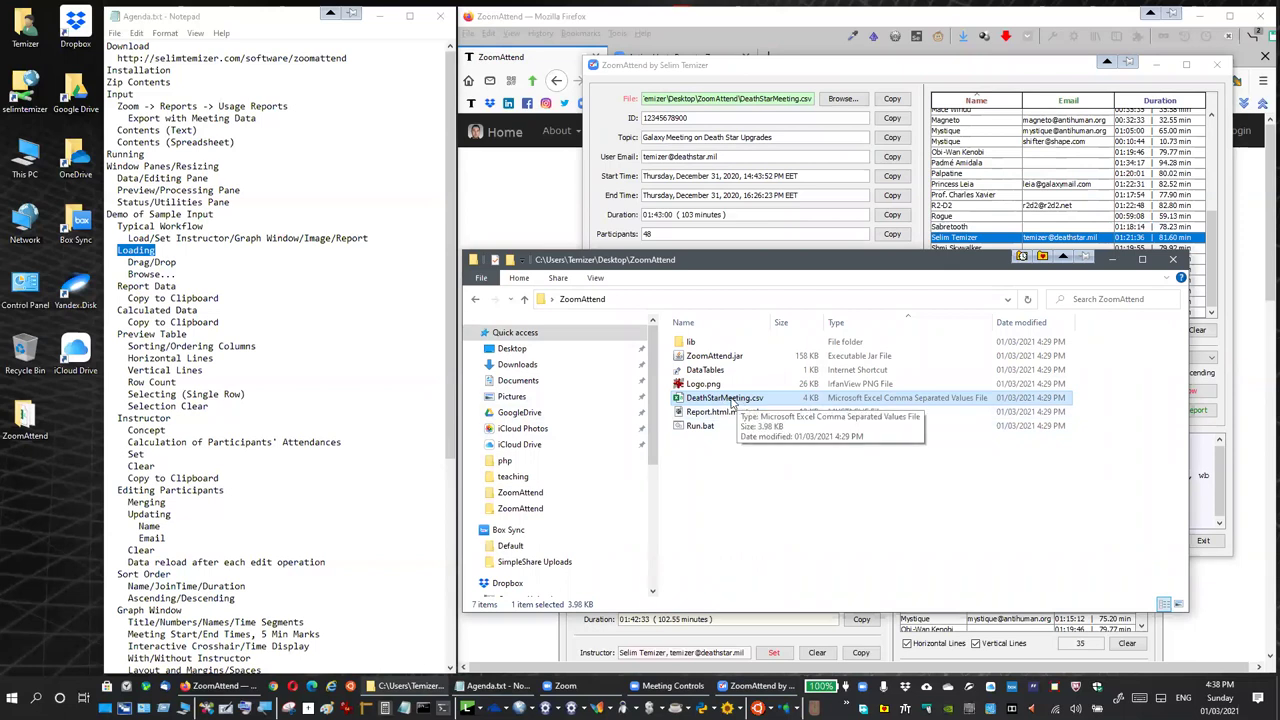
drag(730, 402, 716, 70)
click(716, 70)
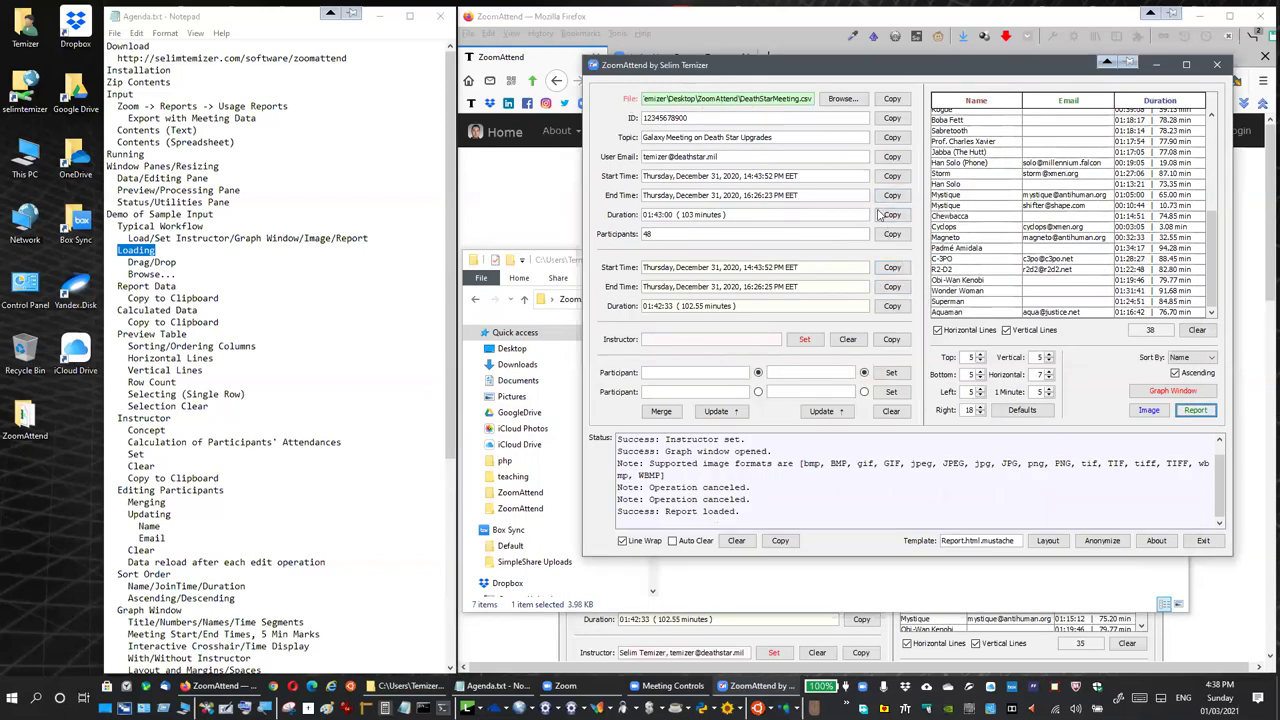
Browse for a Zoom usage report in the ZoomAttend folder and cancel the file chooser.
click(840, 99)
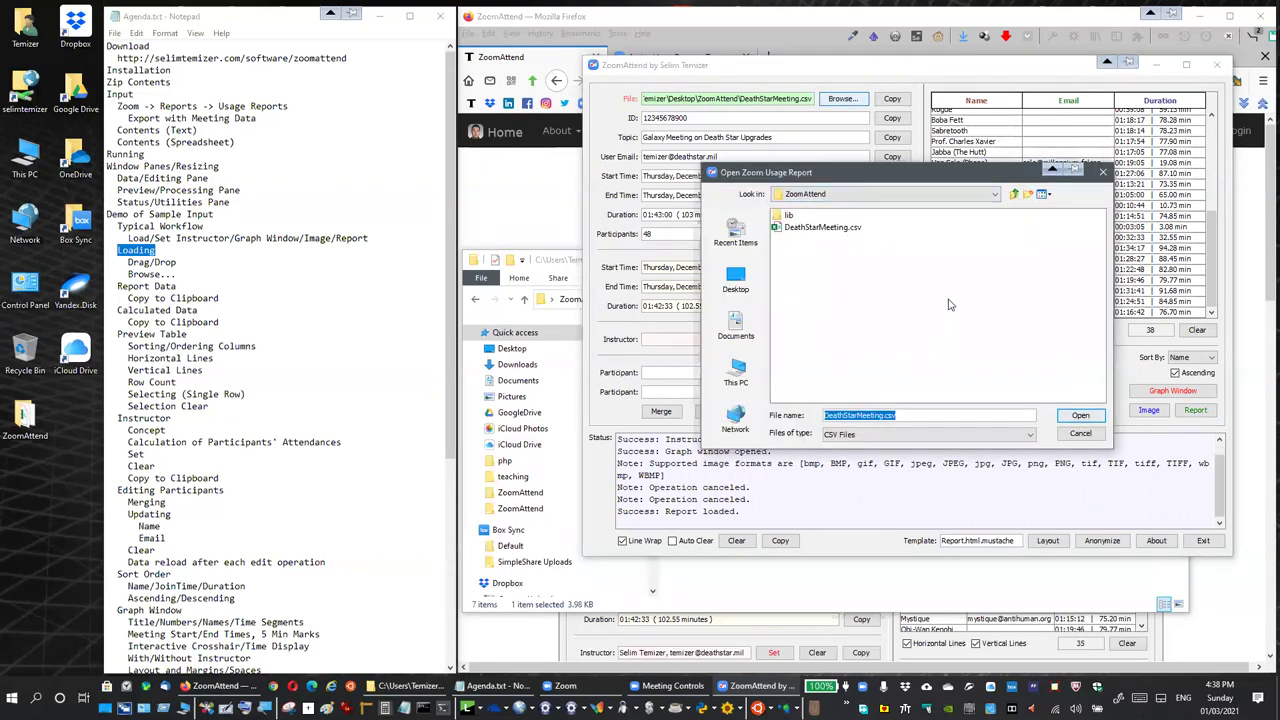
click(716, 266)
click(1052, 405)
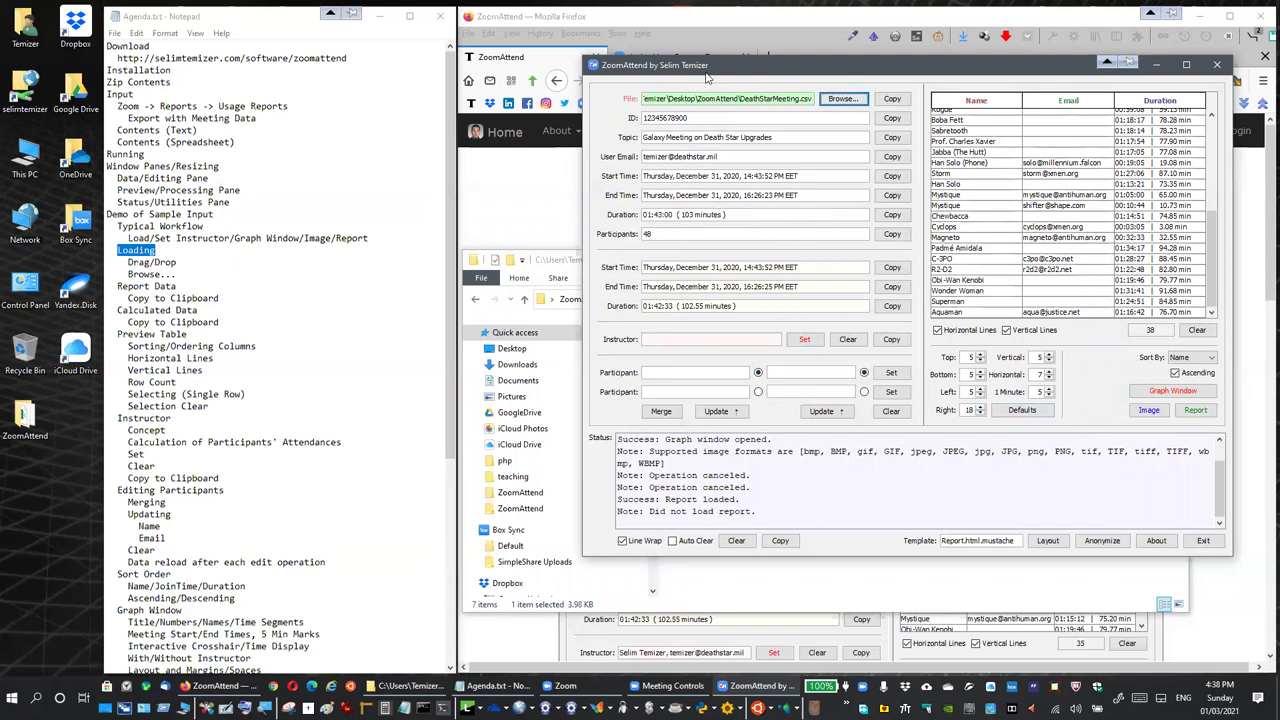
drag(706, 77, 697, 83)
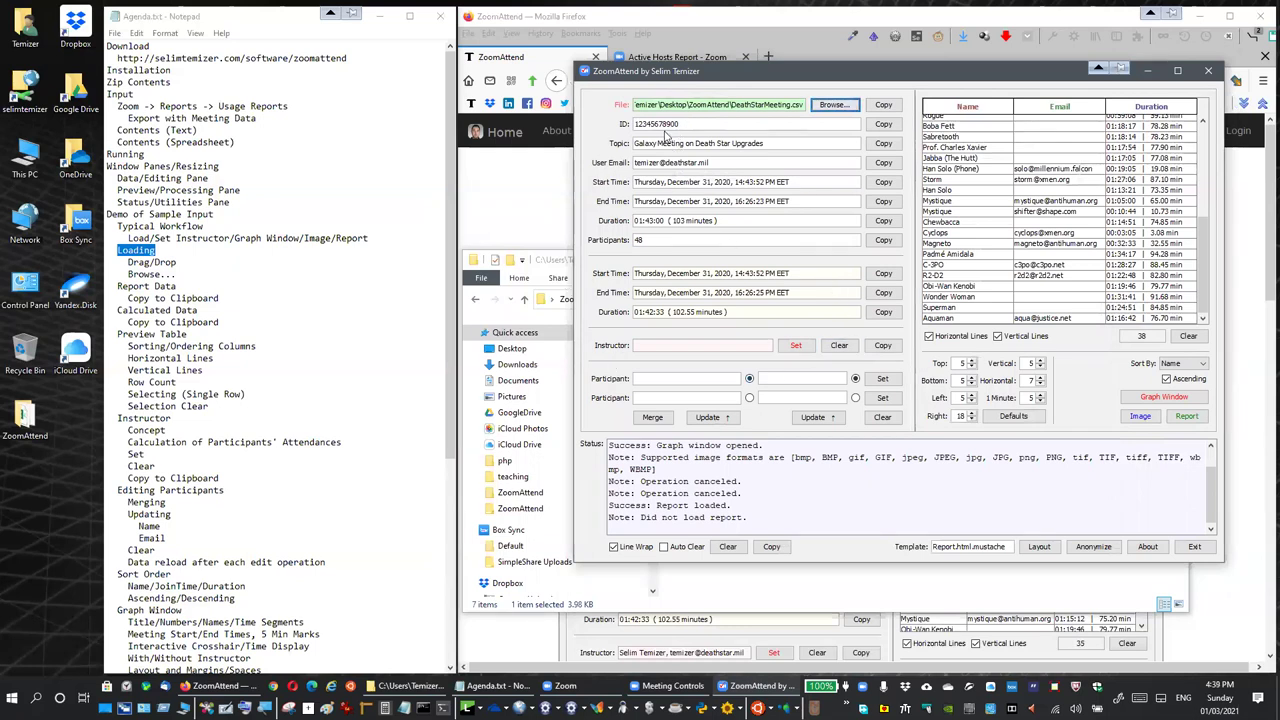
Examine the meeting ID, topic, and user email in the report data fields.
double_click(679, 124)
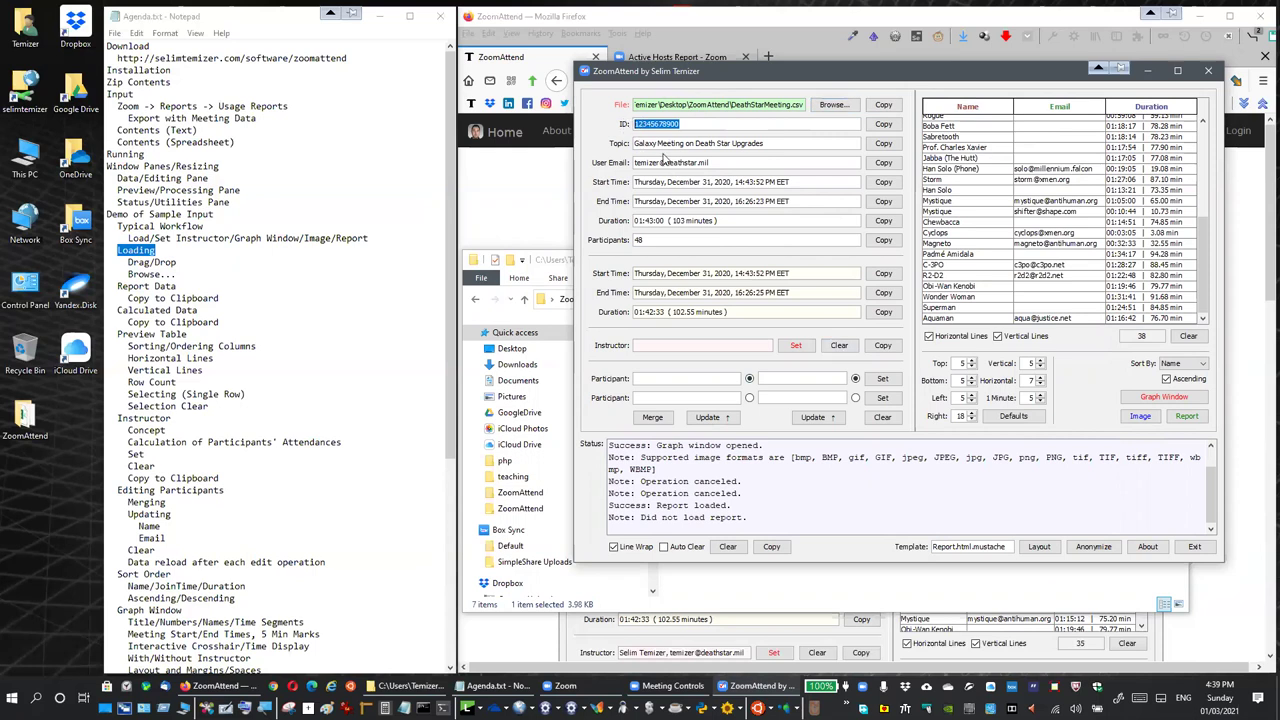
click(682, 126)
double_click(670, 123)
click(695, 125)
drag(782, 142, 632, 143)
click(722, 166)
drag(729, 162, 623, 162)
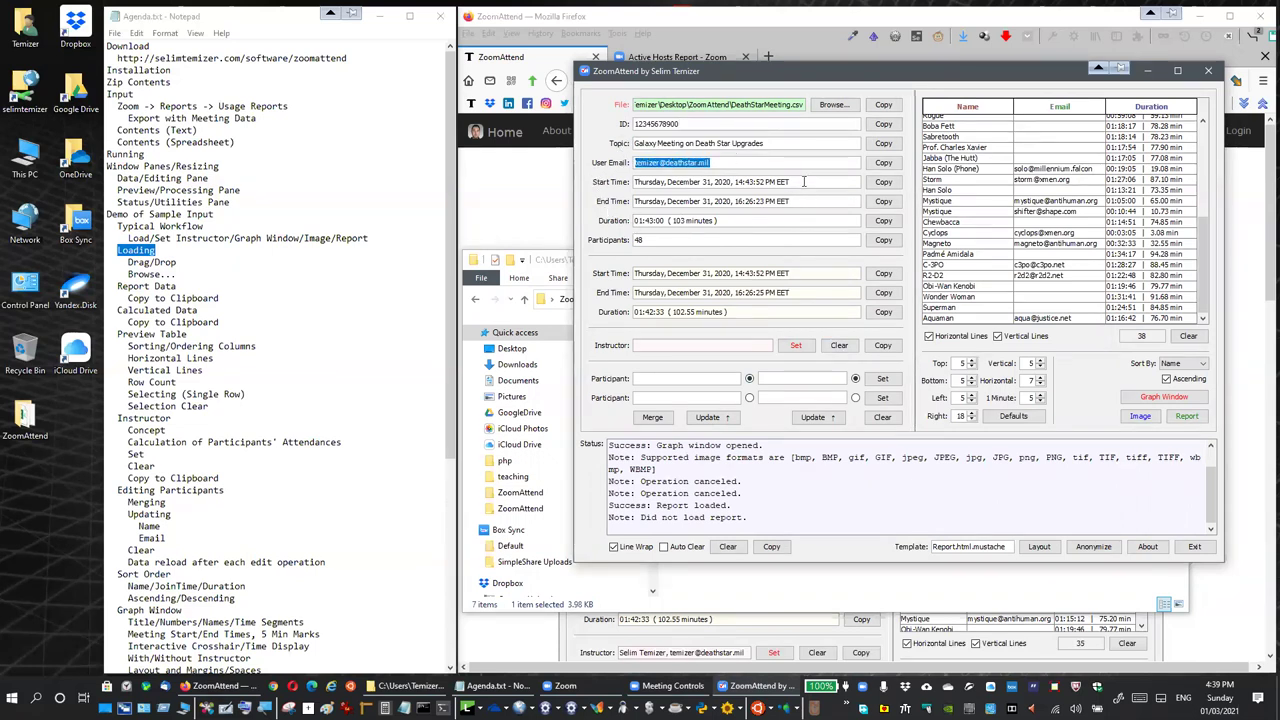
Examine the start time, end time, duration, and participant count taken from the report.
drag(802, 182, 708, 182)
drag(798, 201, 703, 201)
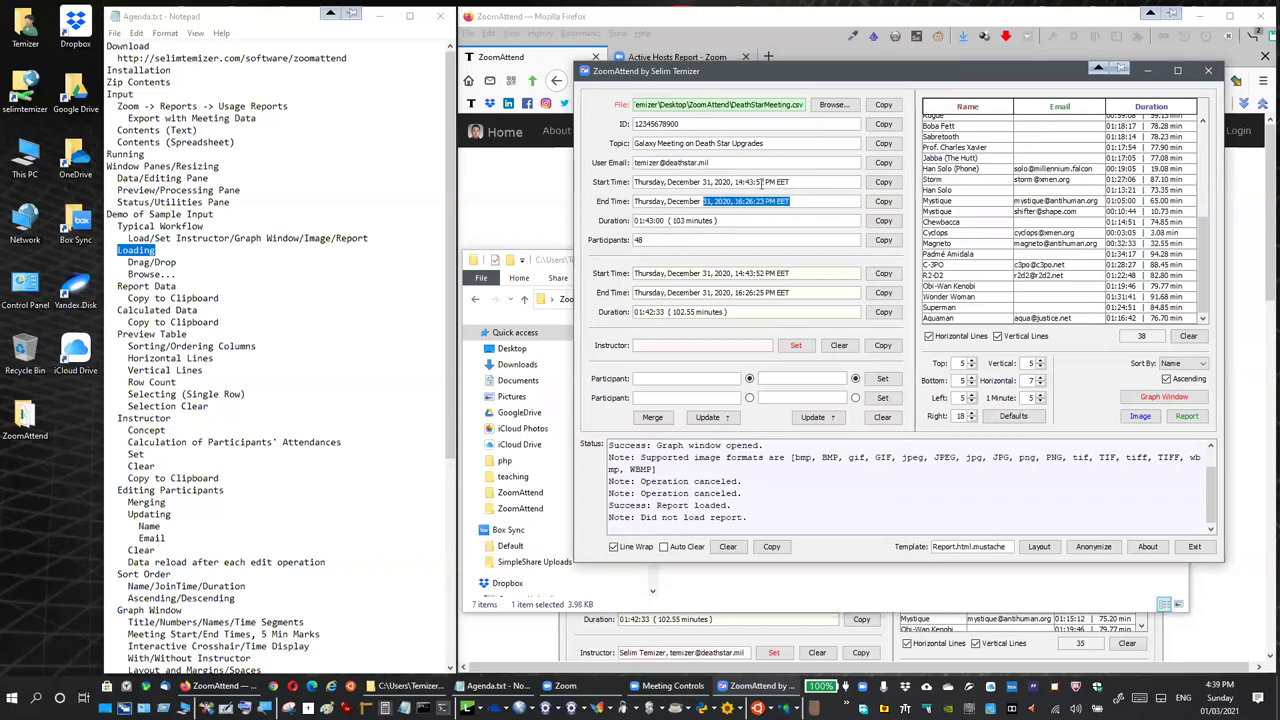
click(737, 221)
click(636, 240)
click(658, 239)
double_click(658, 239)
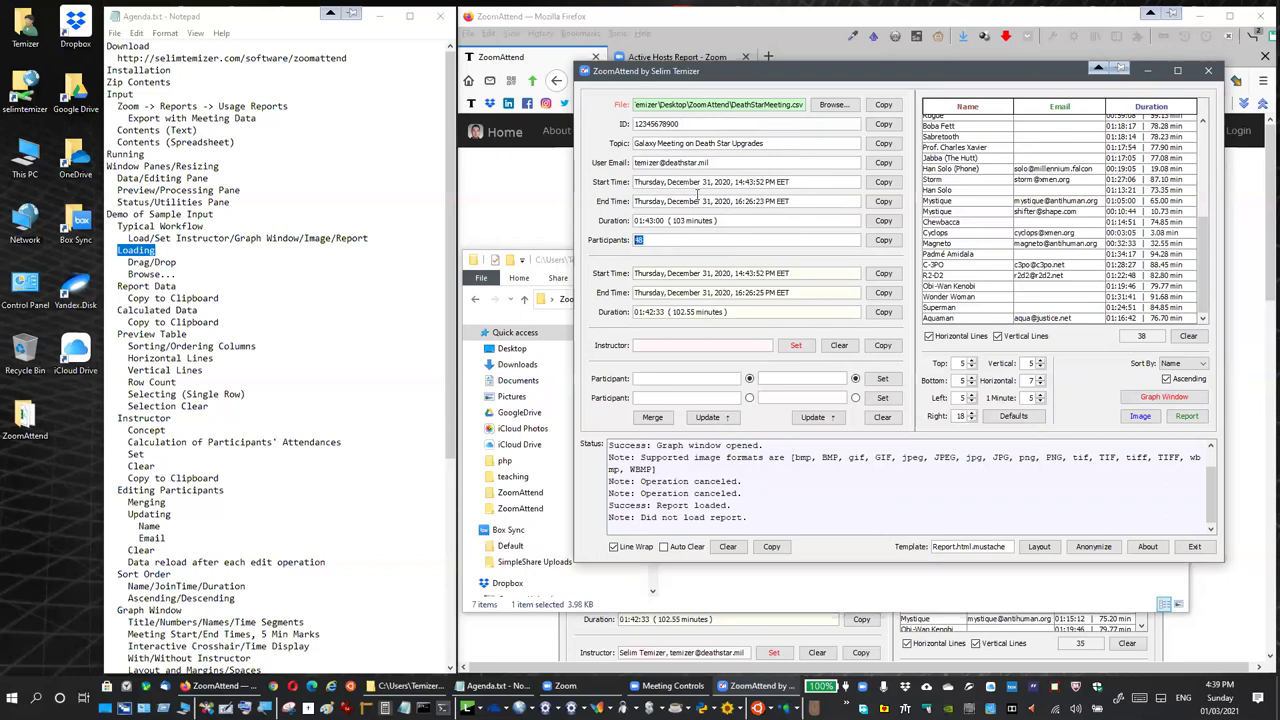
Examine the calculated start time, end time, and duration fields.
click(699, 273)
drag(802, 270, 633, 273)
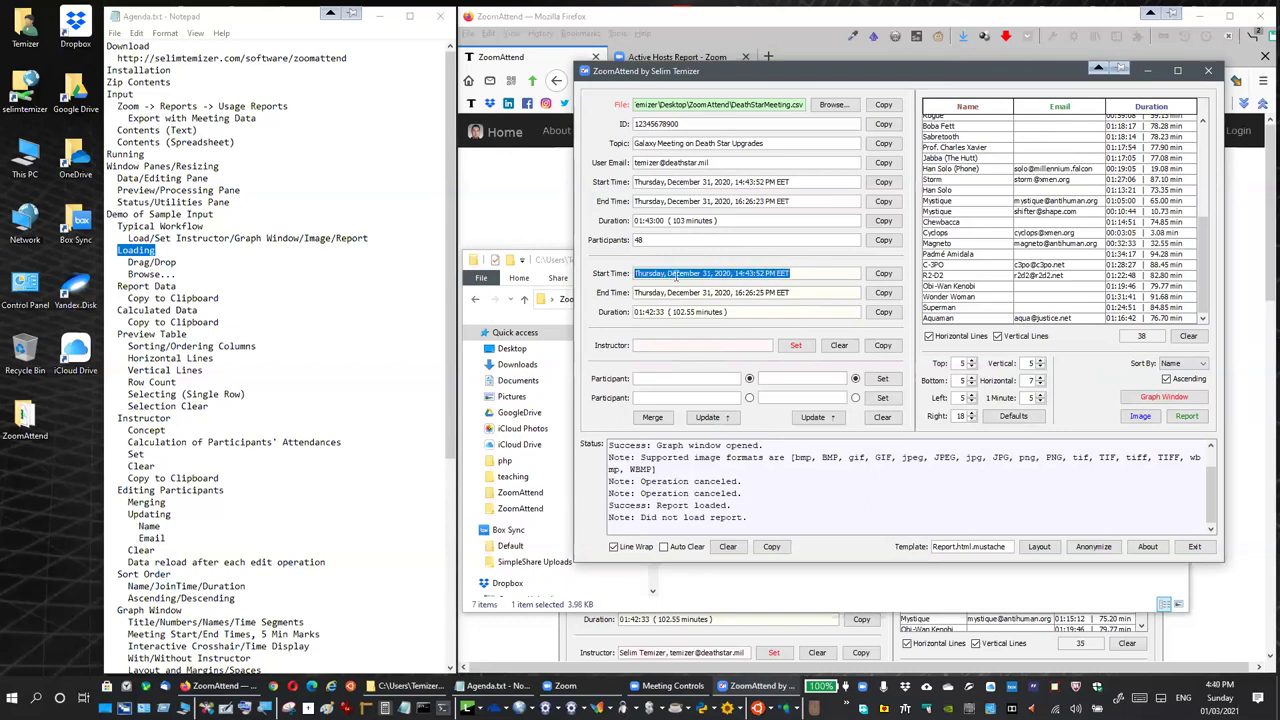
click(676, 275)
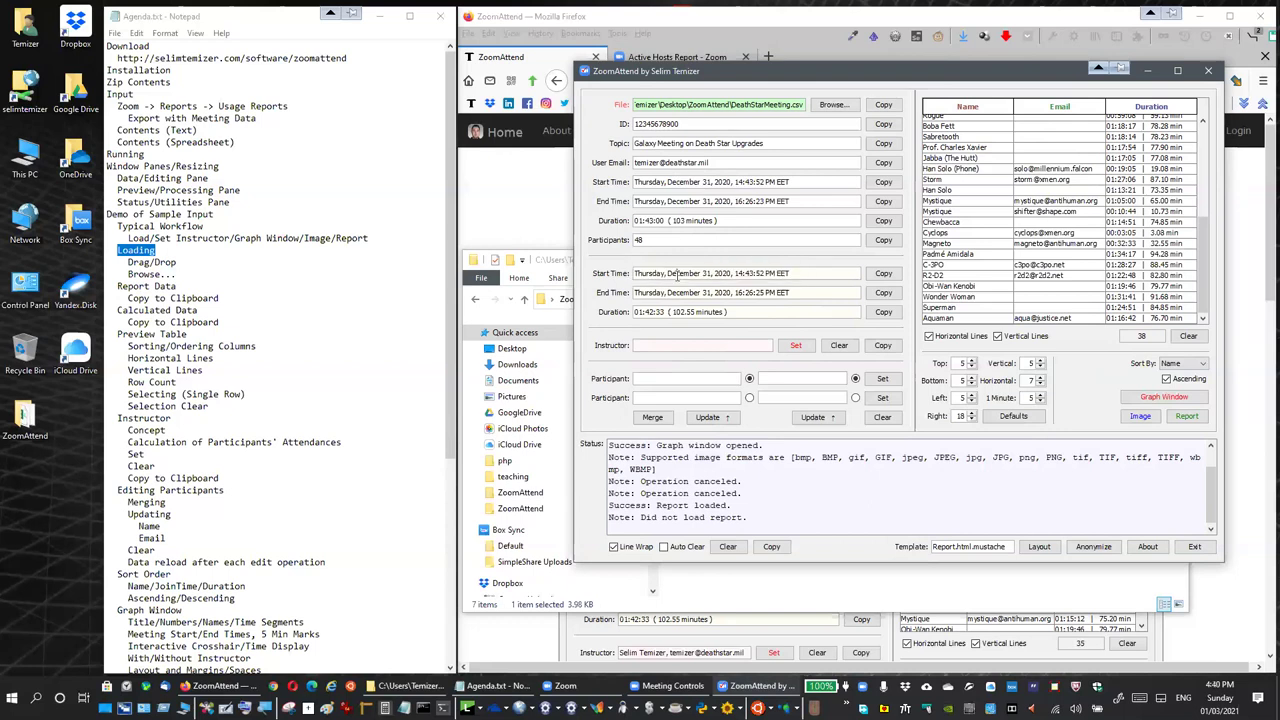
drag(794, 292, 626, 292)
click(794, 292)
drag(672, 312, 697, 312)
key(Right)
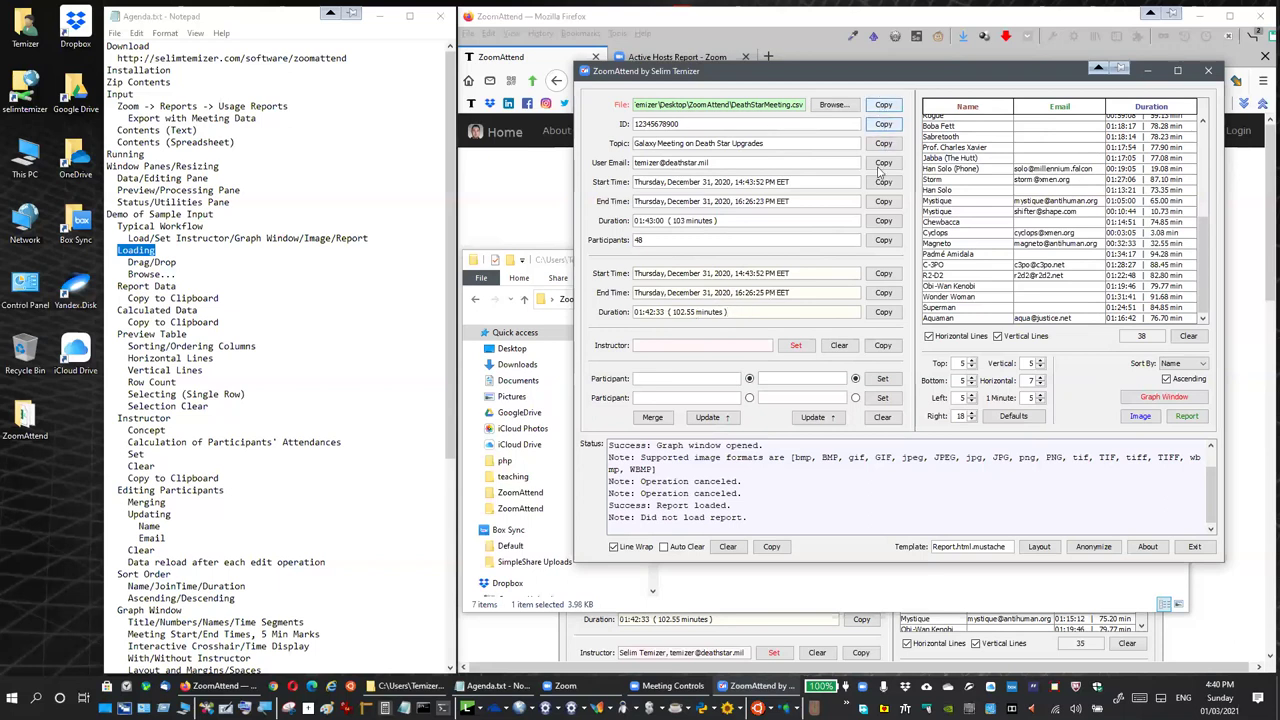
Copy the report's file path and its start time to the clipboard, one after the other.
click(883, 105)
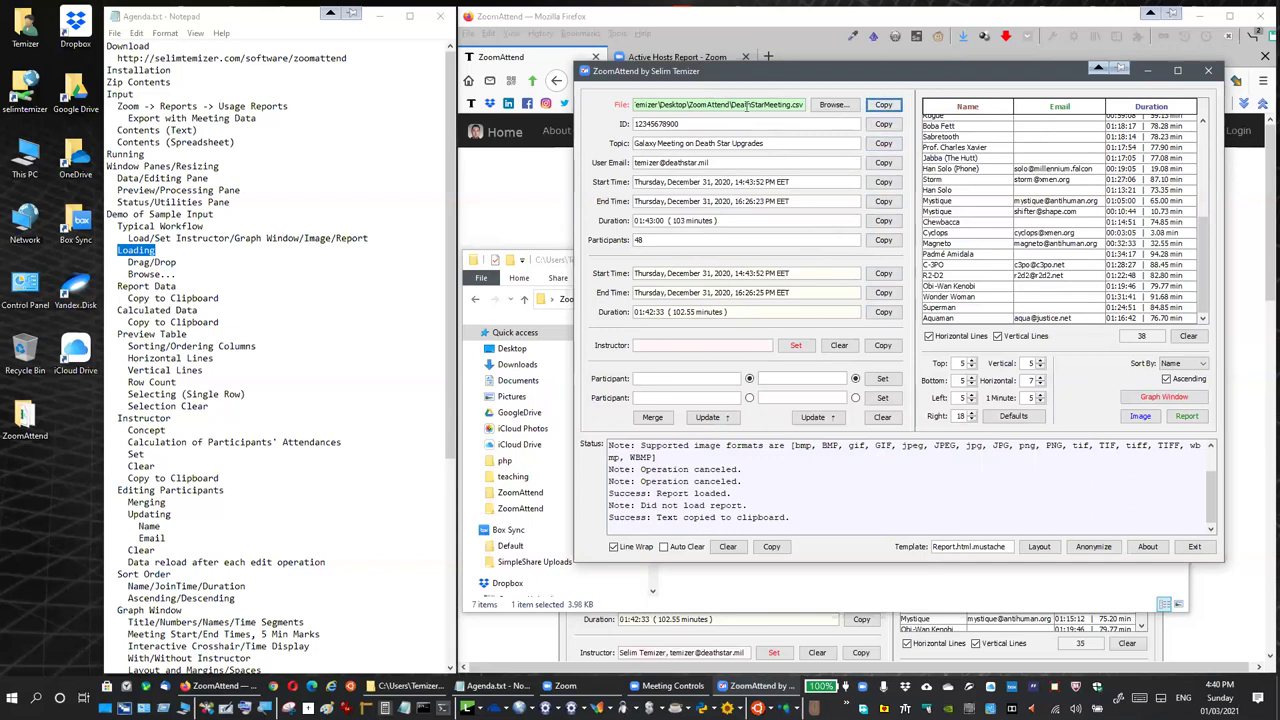
click(883, 181)
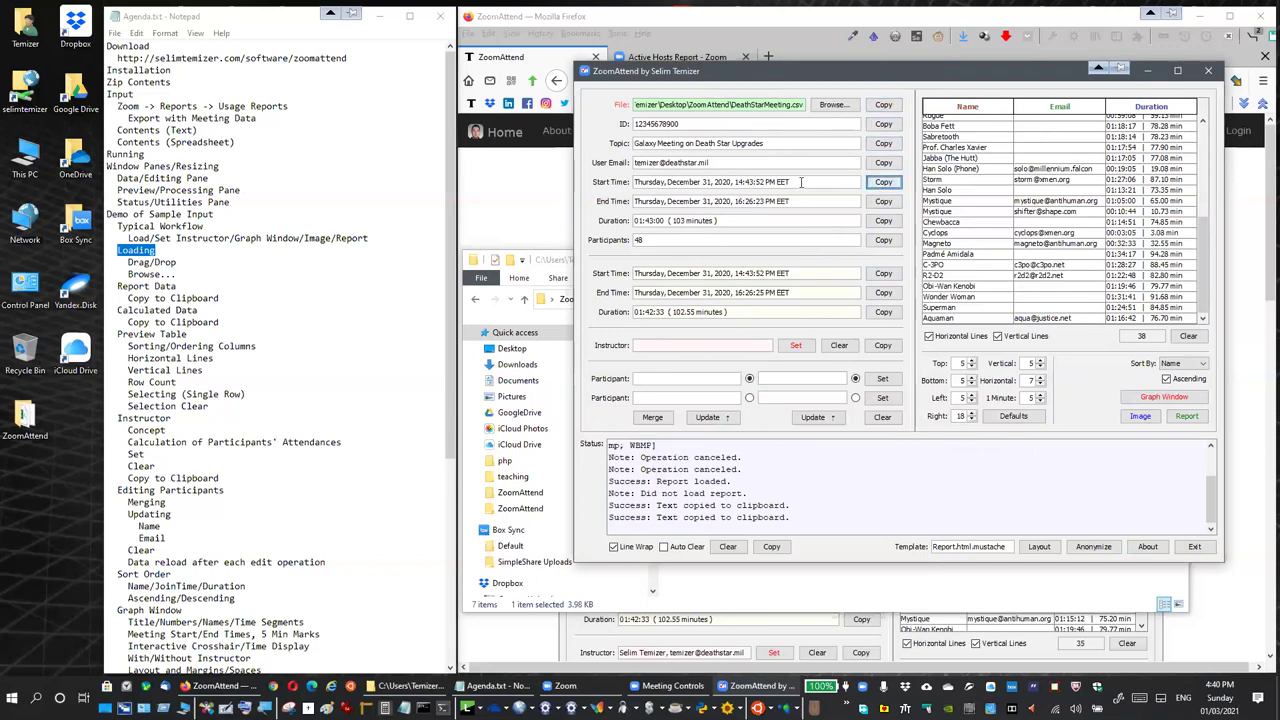
click(800, 181)
click(798, 181)
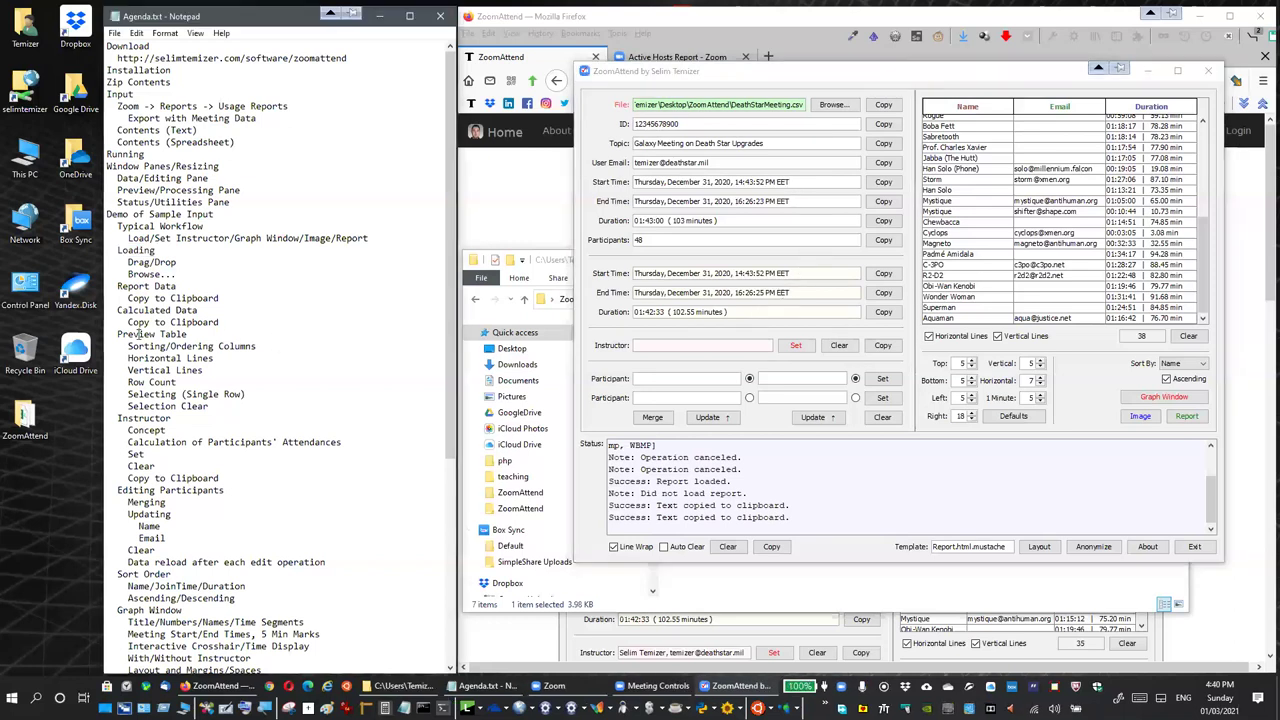
Mark the Preview Table item in the agenda and sort the preview table by name, alternating direction and finishing in ascending order.
drag(117, 334, 187, 334)
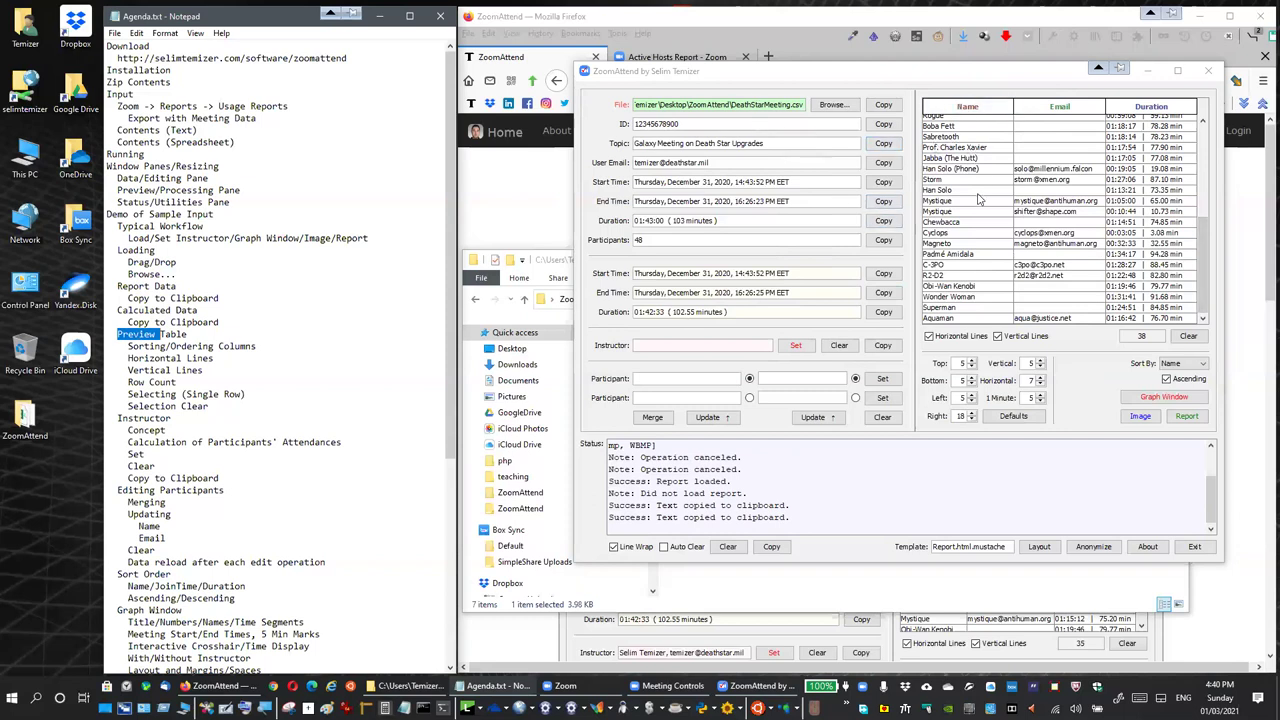
scroll(975, 150, up, 4)
click(971, 108)
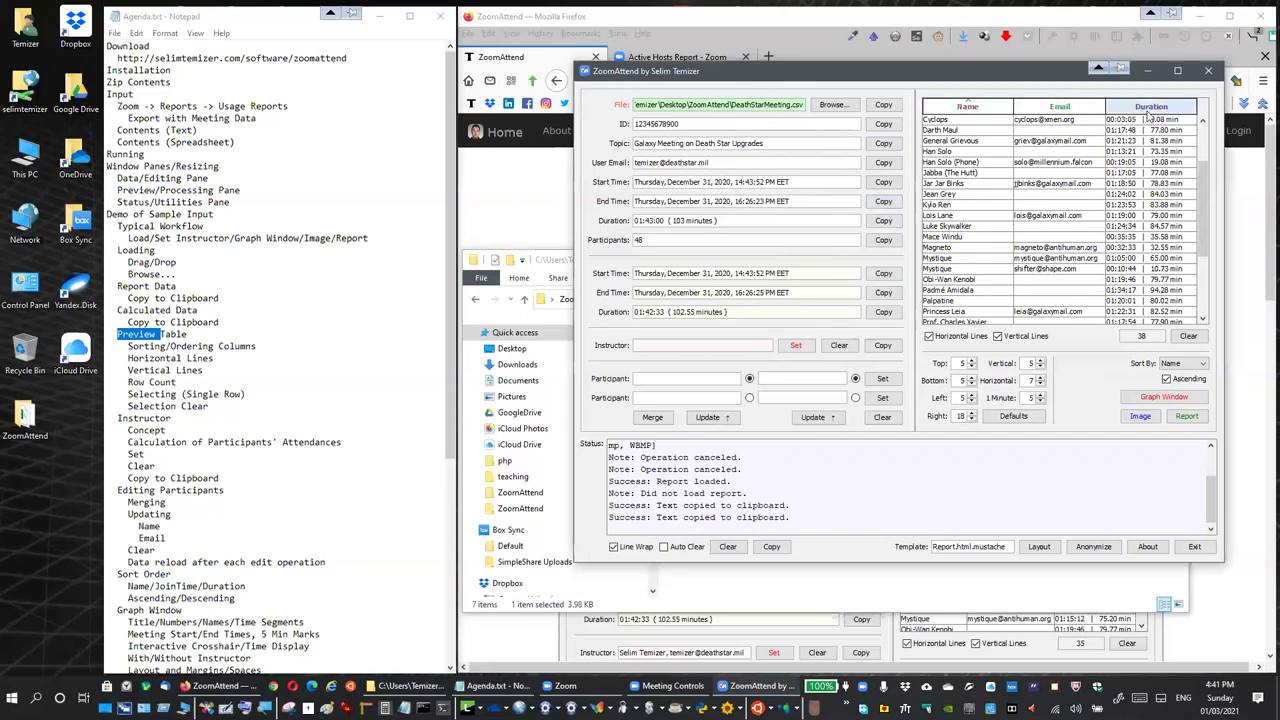
scroll(1146, 118, up, 3)
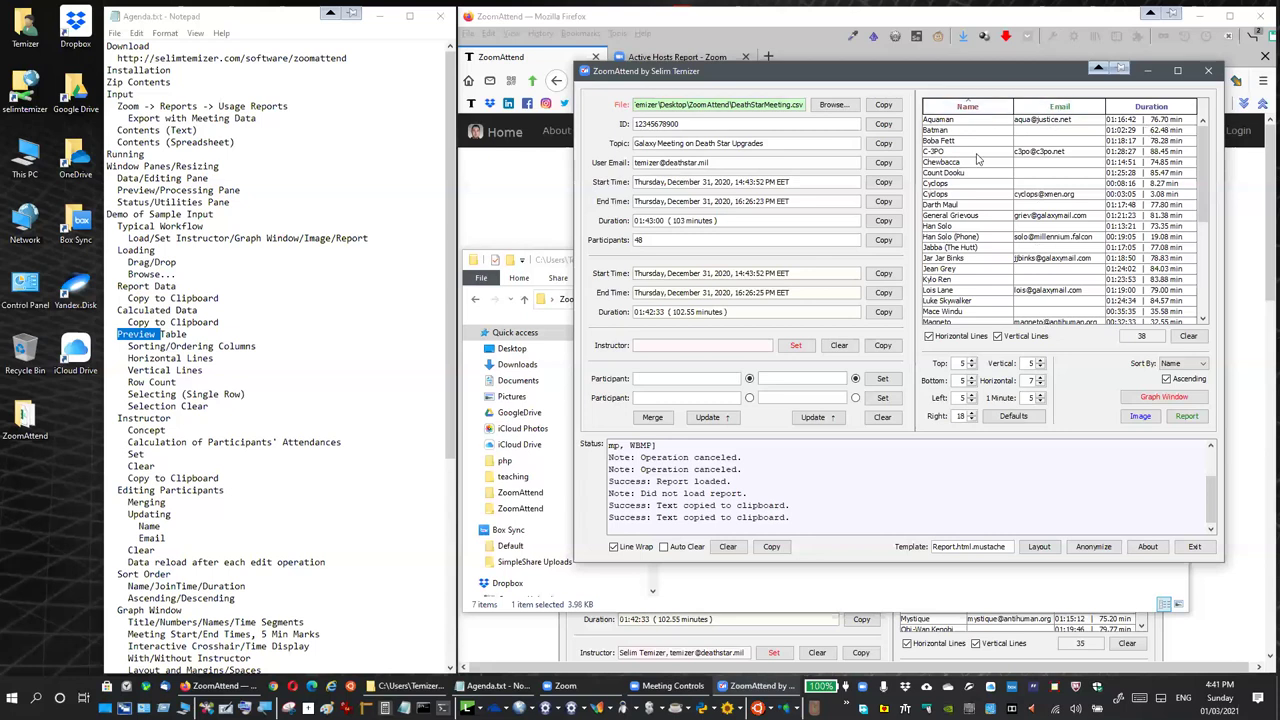
click(966, 108)
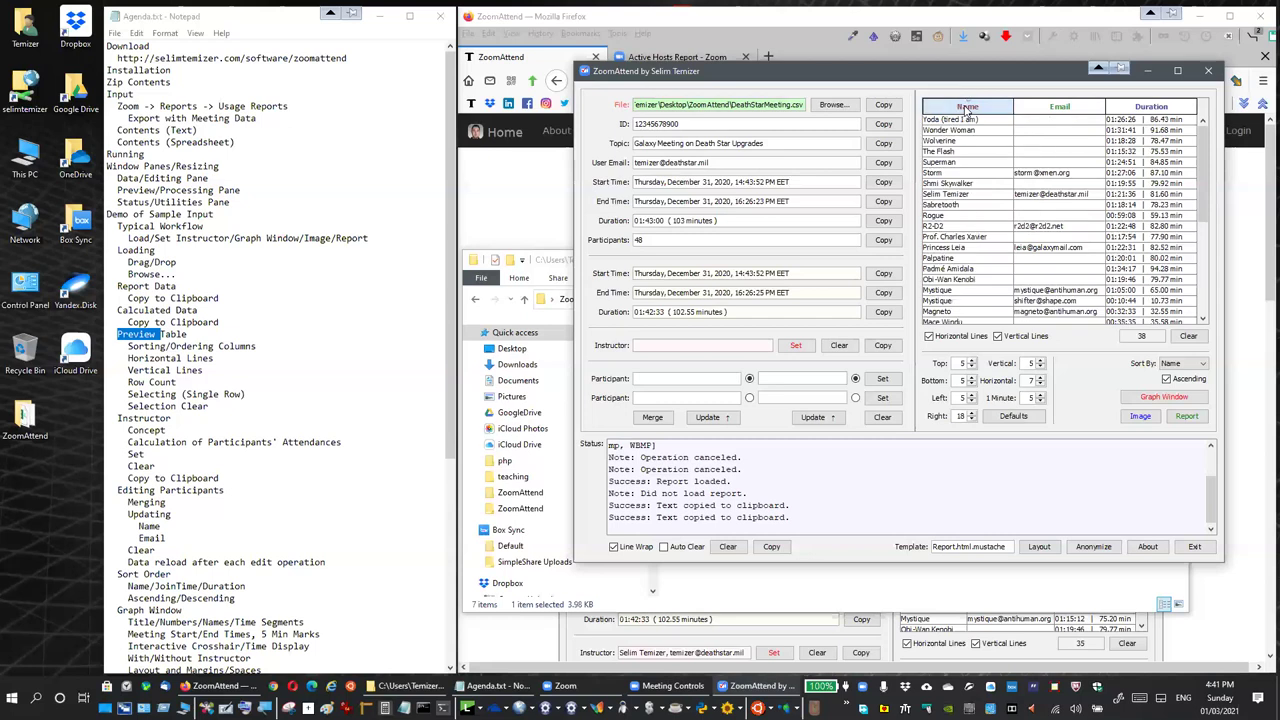
click(966, 108)
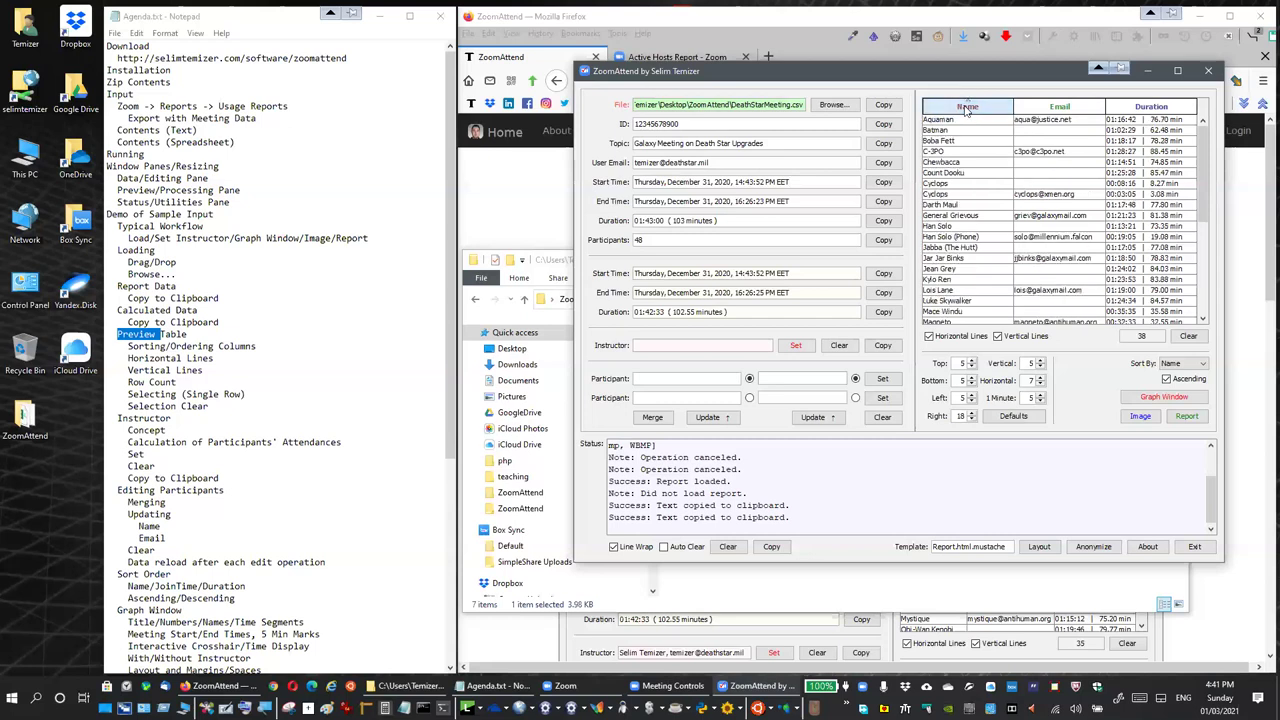
click(966, 108)
click(966, 108)
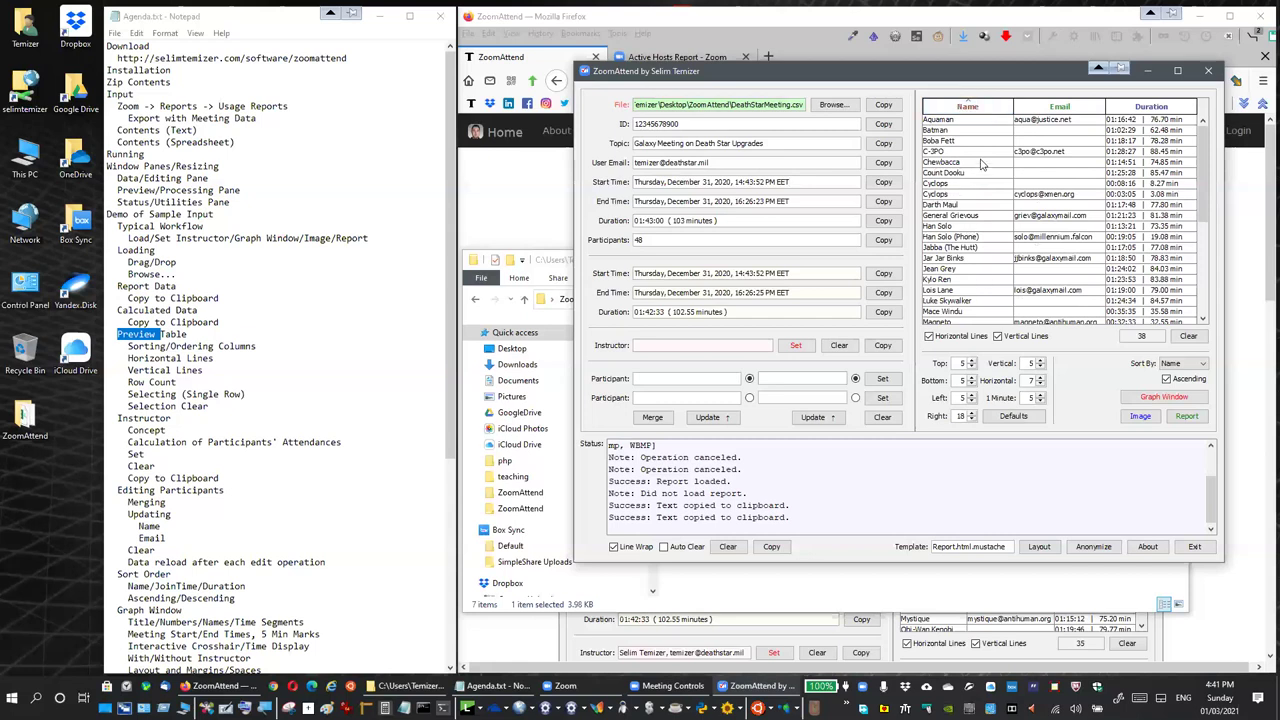
Sort the preview table by email in descending order, followed by duration in descending order.
click(1059, 108)
click(1059, 108)
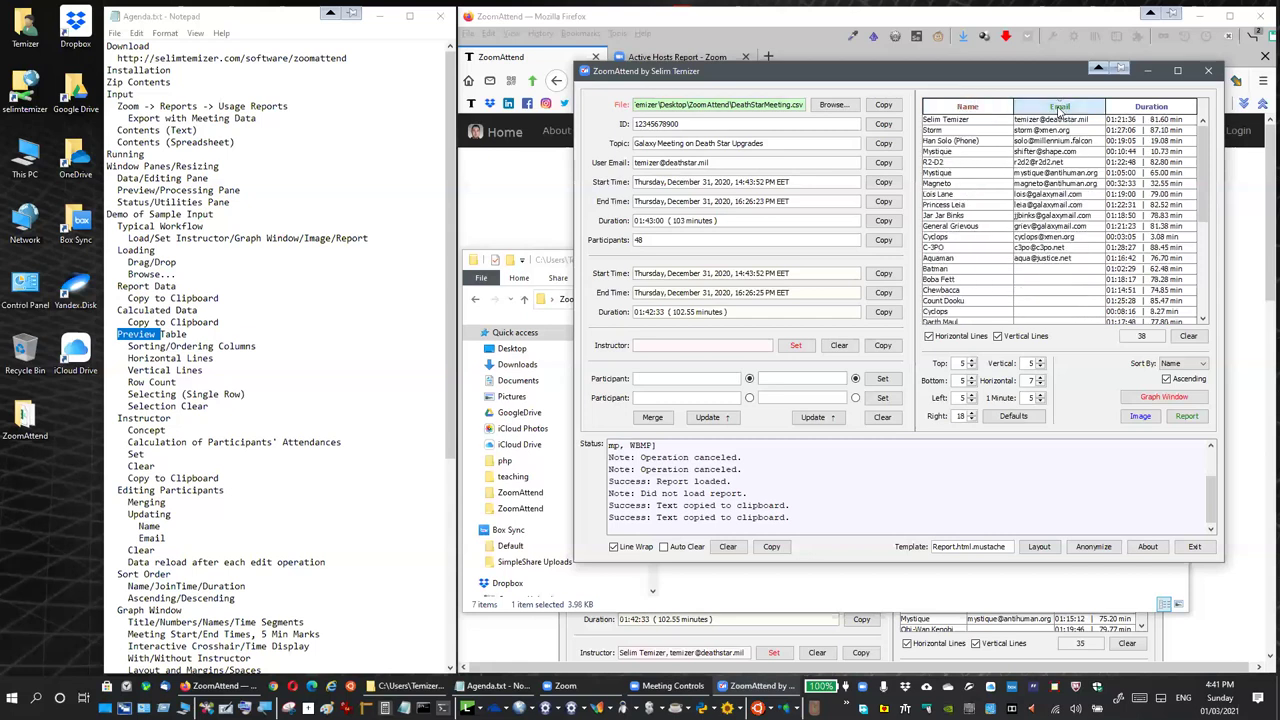
click(1165, 108)
click(1166, 108)
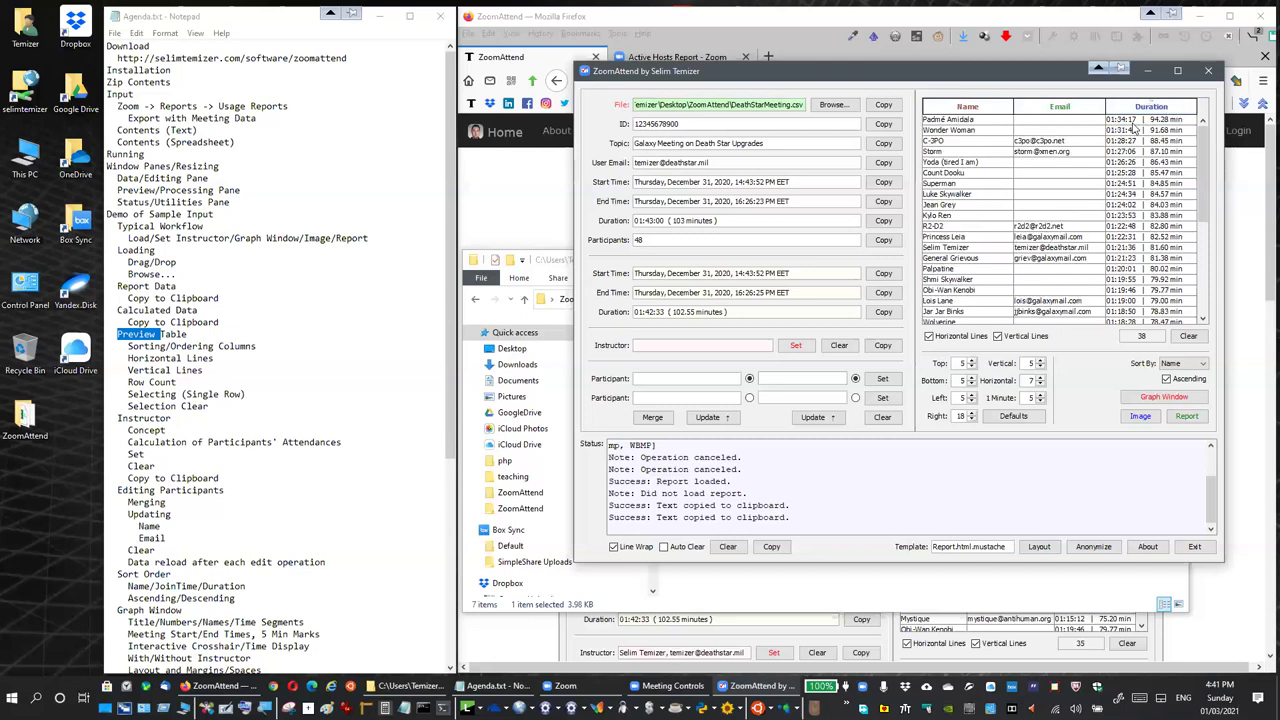
Rearrange the preview table's columns with Duration first, and restore the order Name, Email, Duration.
drag(1057, 112, 1029, 115)
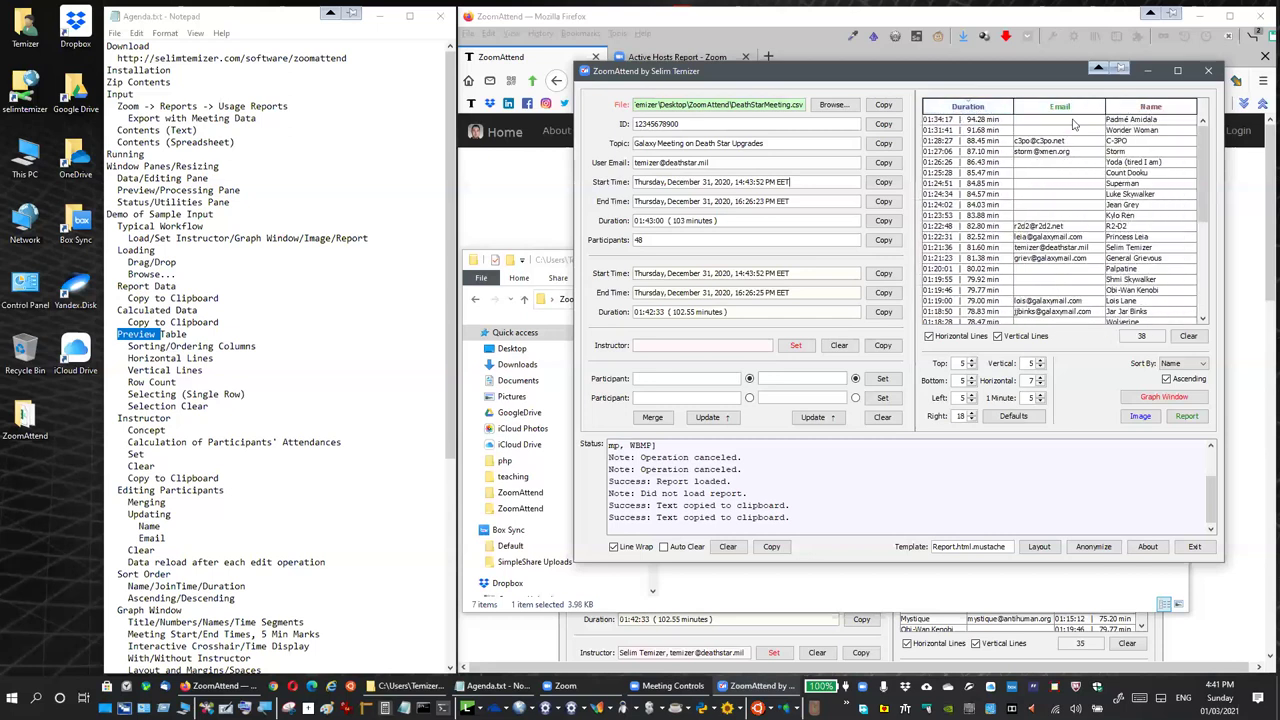
drag(1140, 112, 965, 112)
drag(1127, 112, 1050, 118)
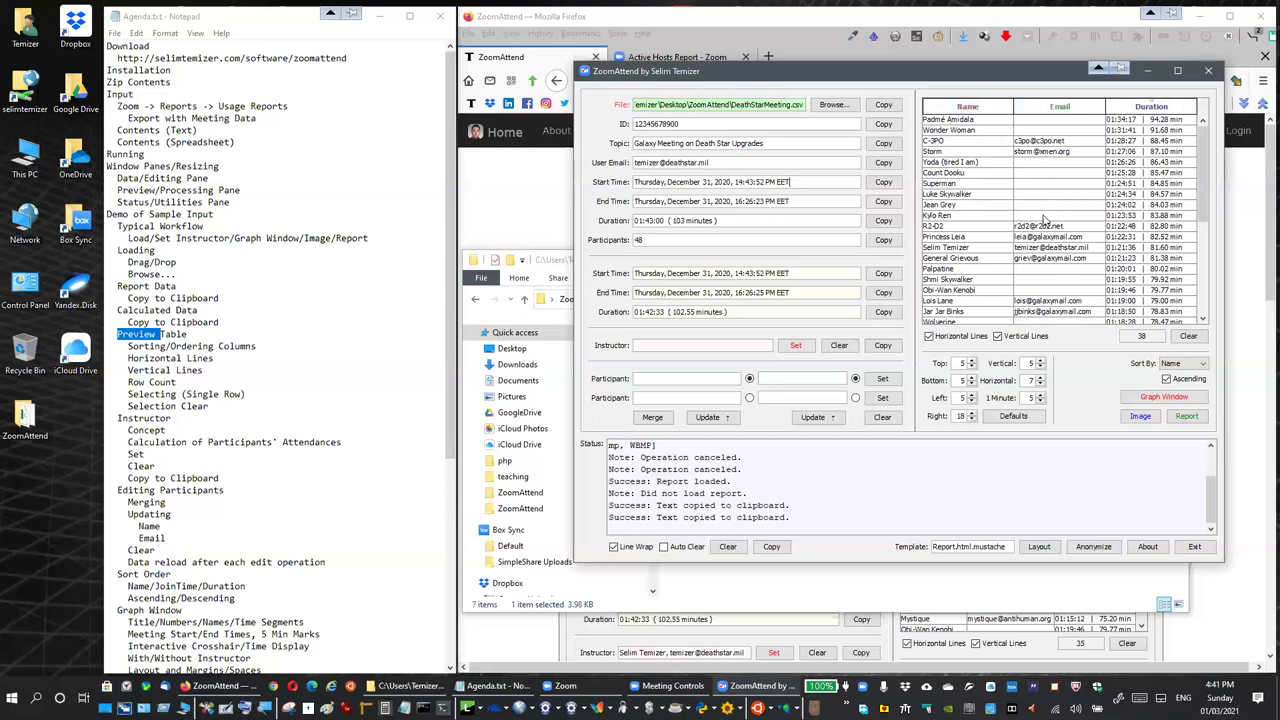
Toggle the preview table's horizontal and vertical lines off and back on.
click(950, 337)
click(1020, 338)
click(1024, 340)
click(1024, 340)
click(966, 342)
click(1026, 338)
Compare the preview table's row count with the participant count taken from the report.
drag(1150, 338, 1127, 342)
click(1142, 342)
double_click(641, 240)
click(1140, 340)
double_click(1138, 340)
Select several participant rows in the preview table one at a time, and clear the selection.
click(994, 227)
click(1050, 173)
click(1039, 247)
click(1051, 301)
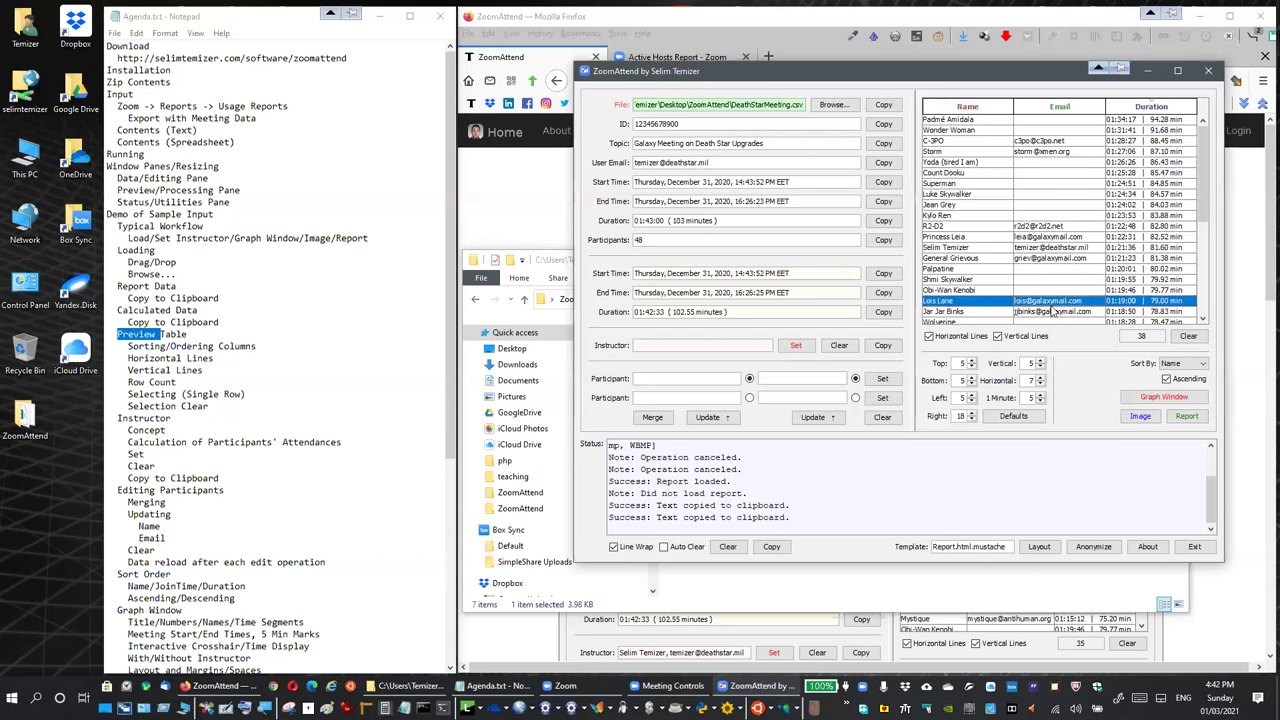
click(1010, 194)
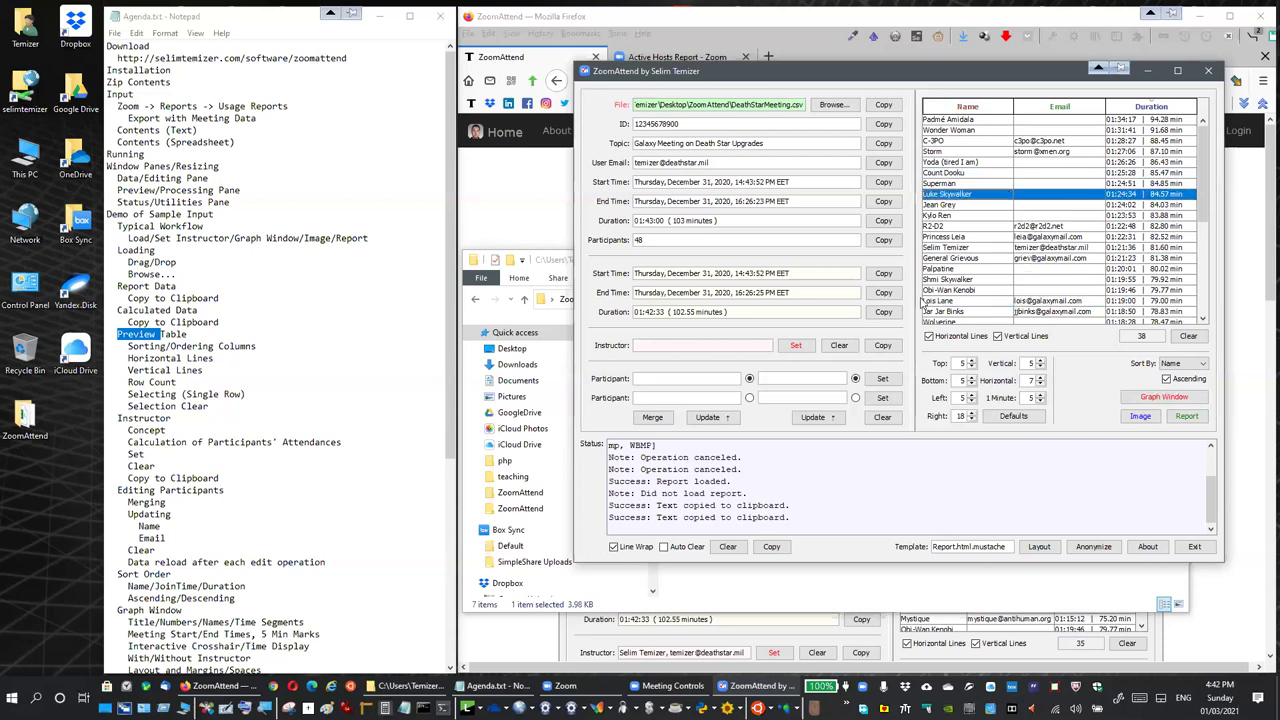
click(998, 261)
click(1010, 175)
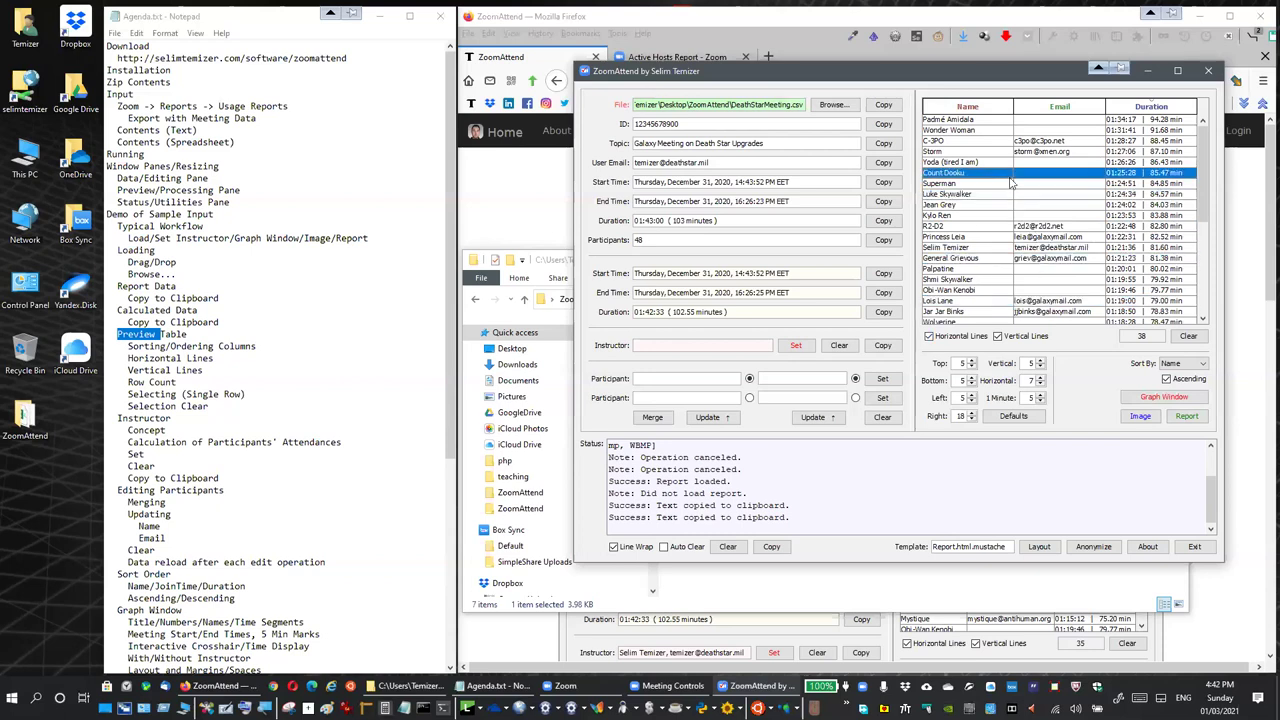
click(1190, 338)
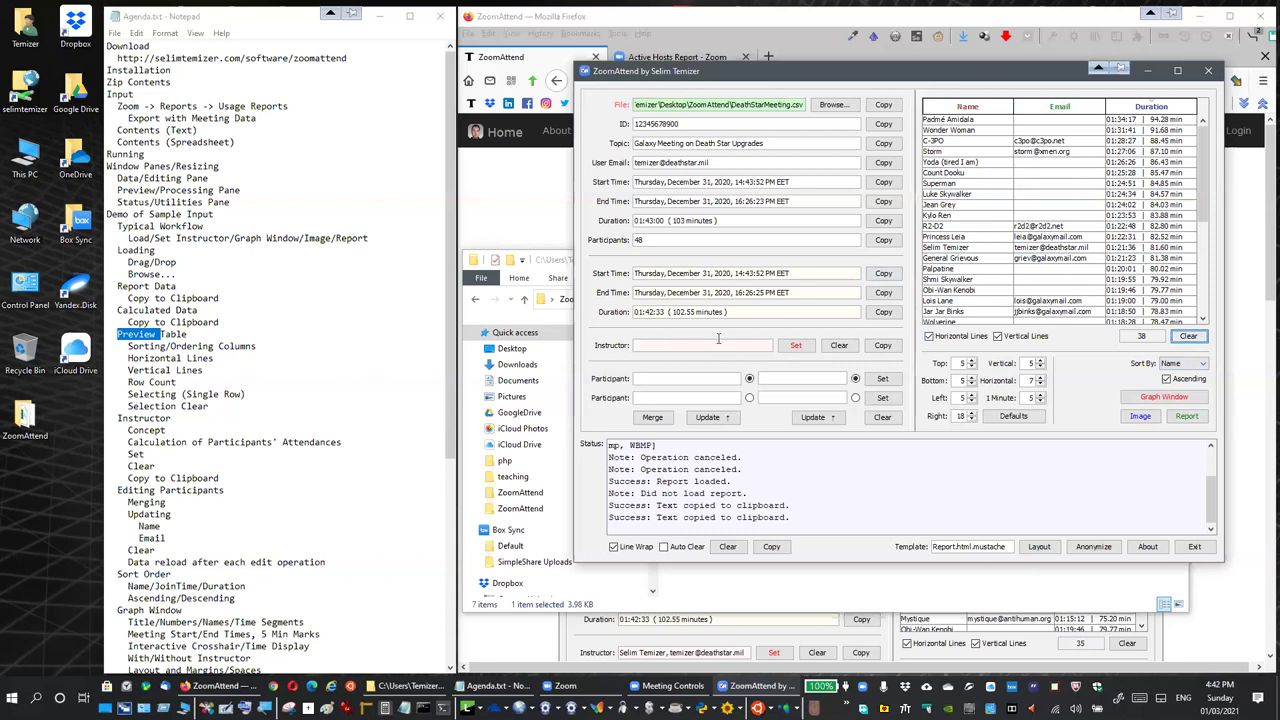
Switch to the Notepad agenda and mark its Instructor heading.
click(641, 346)
click(140, 421)
double_click(140, 421)
scroll(243, 408, down, 8)
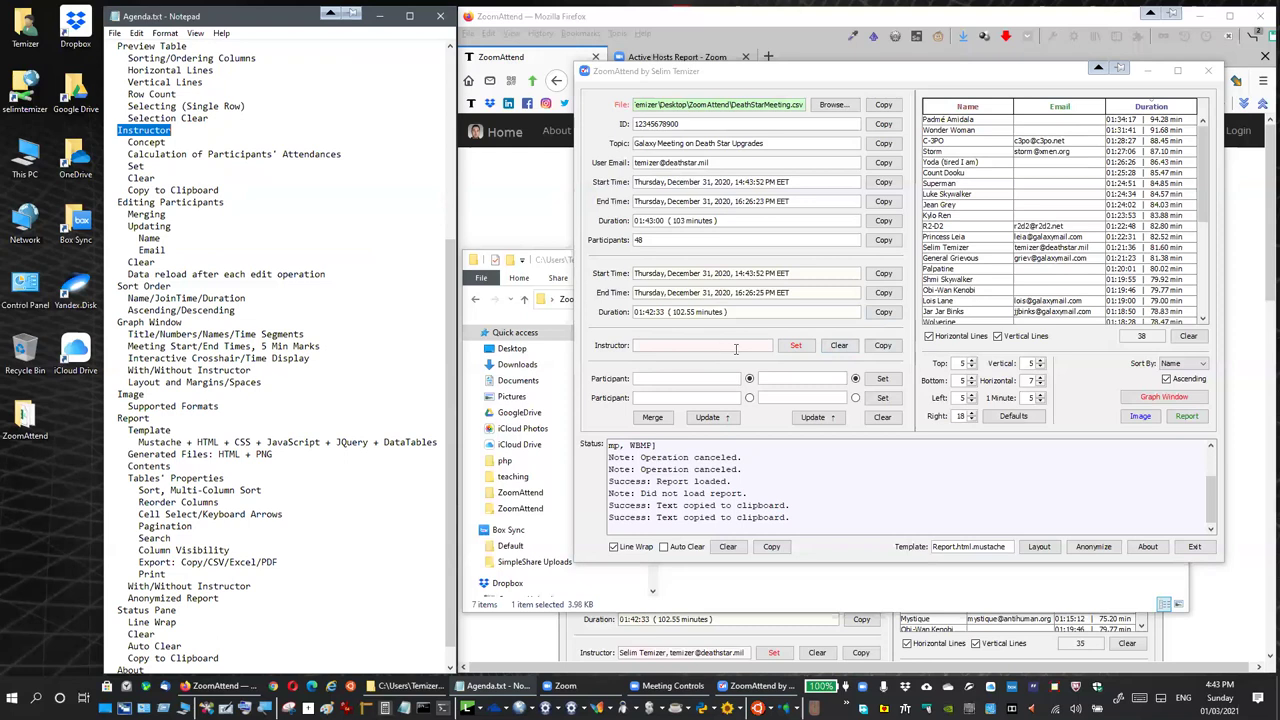
Sort the preview table by name in ascending order and set the participant matching the report's user email as instructor.
click(975, 106)
scroll(973, 168, down, 5)
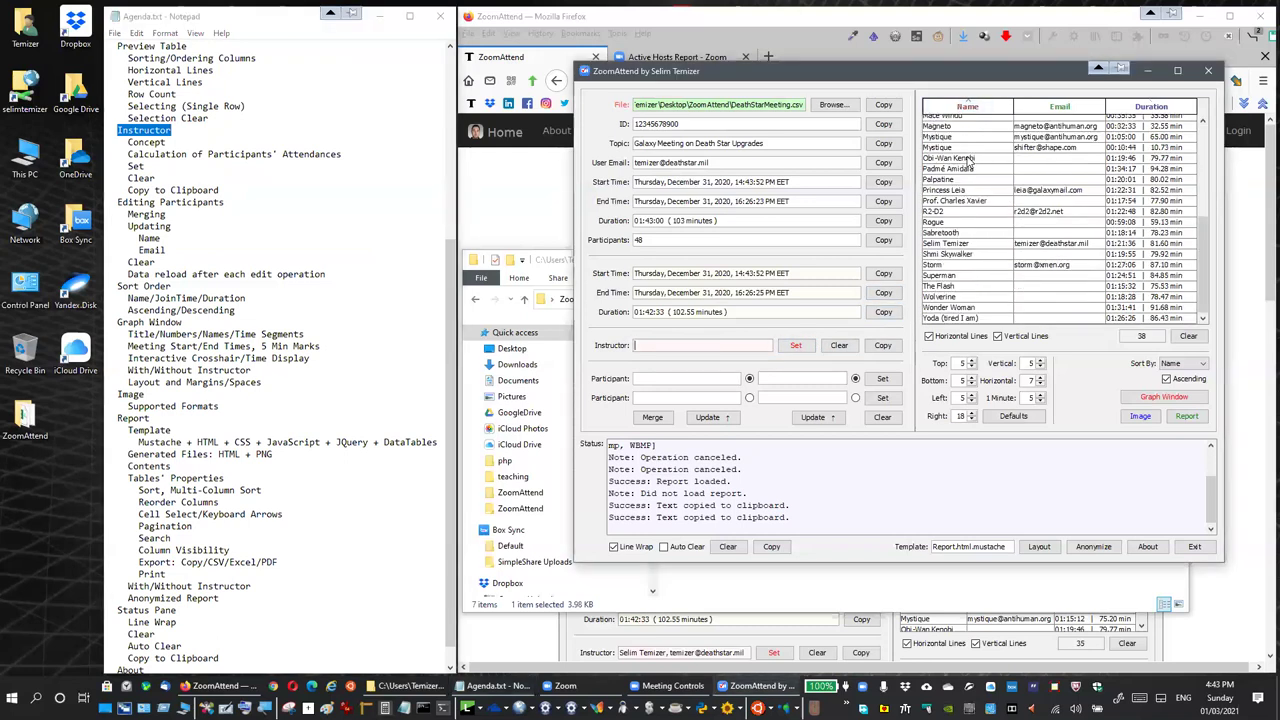
click(968, 245)
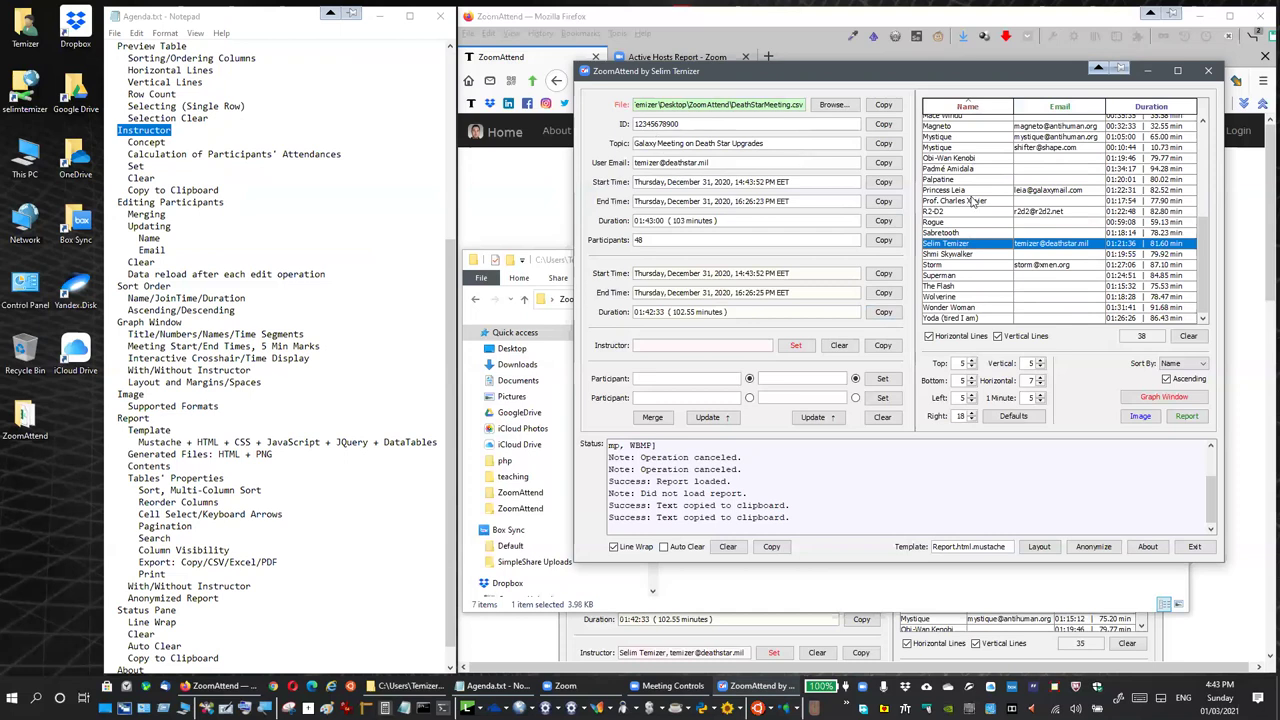
scroll(997, 218, up, 6)
scroll(997, 218, down, 6)
click(798, 346)
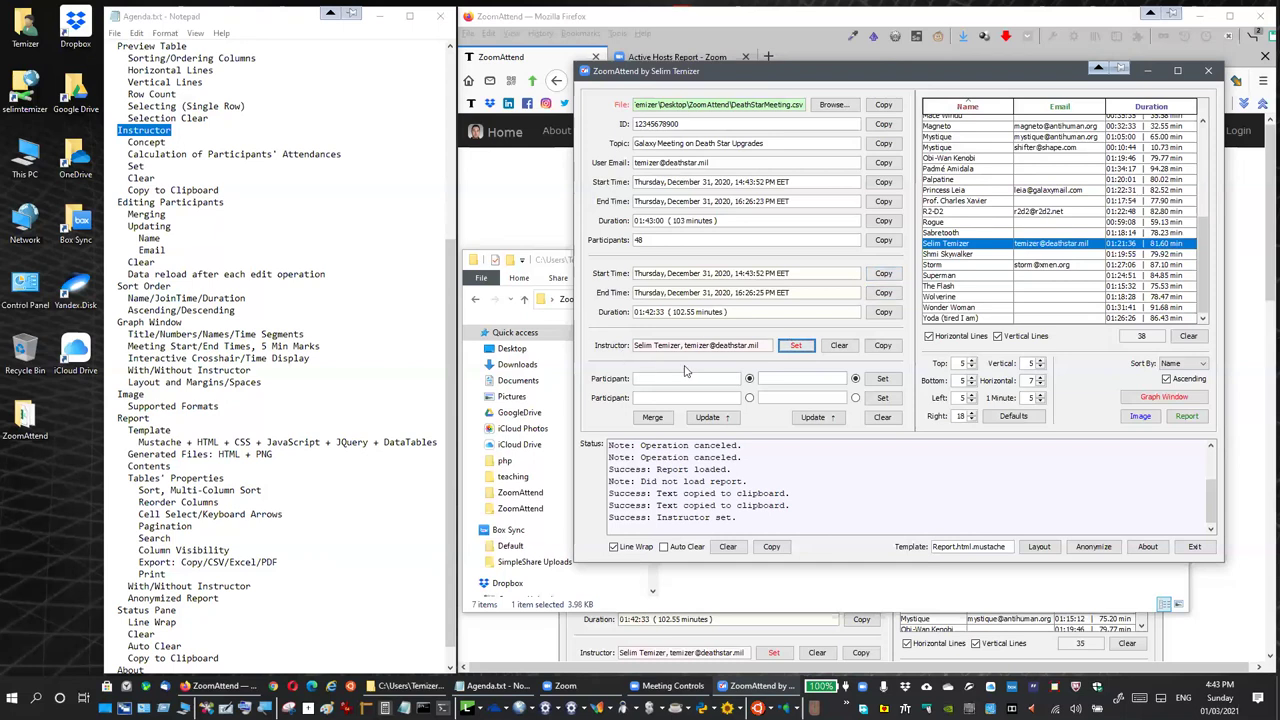
Select the Prof. Charles Xavier row and clear the assigned instructor.
key(Tab)
click(989, 201)
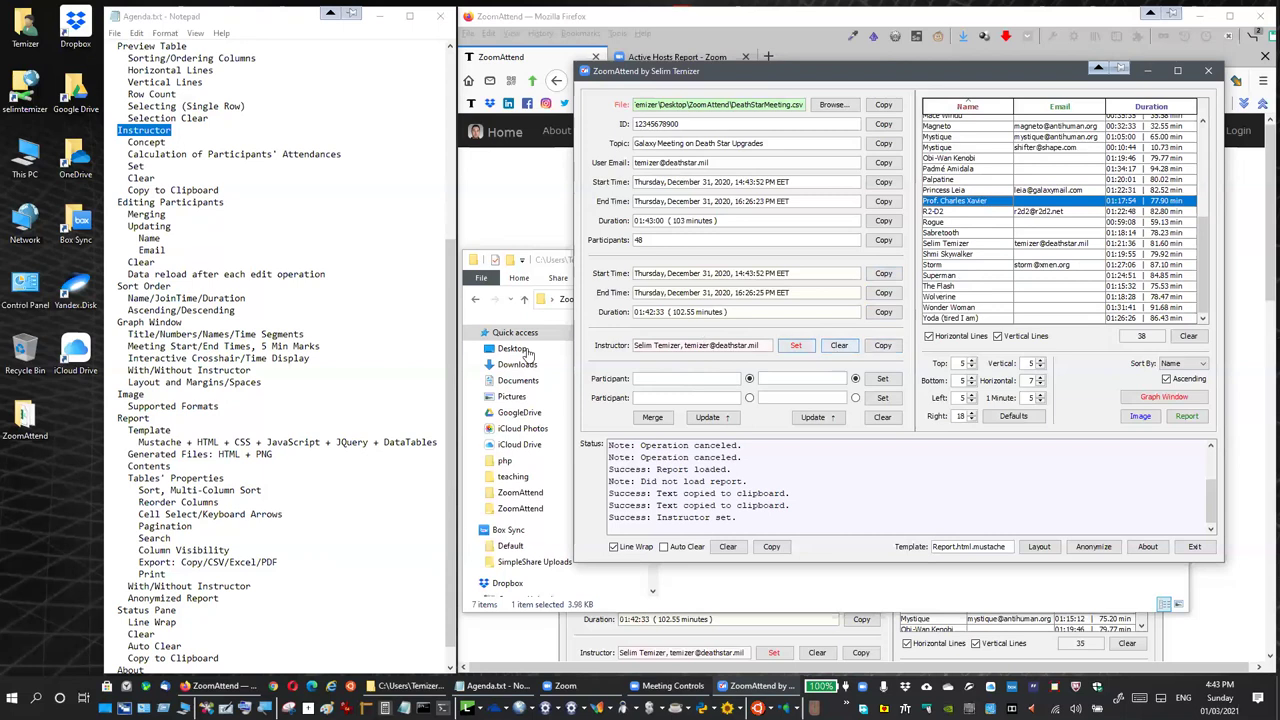
click(840, 348)
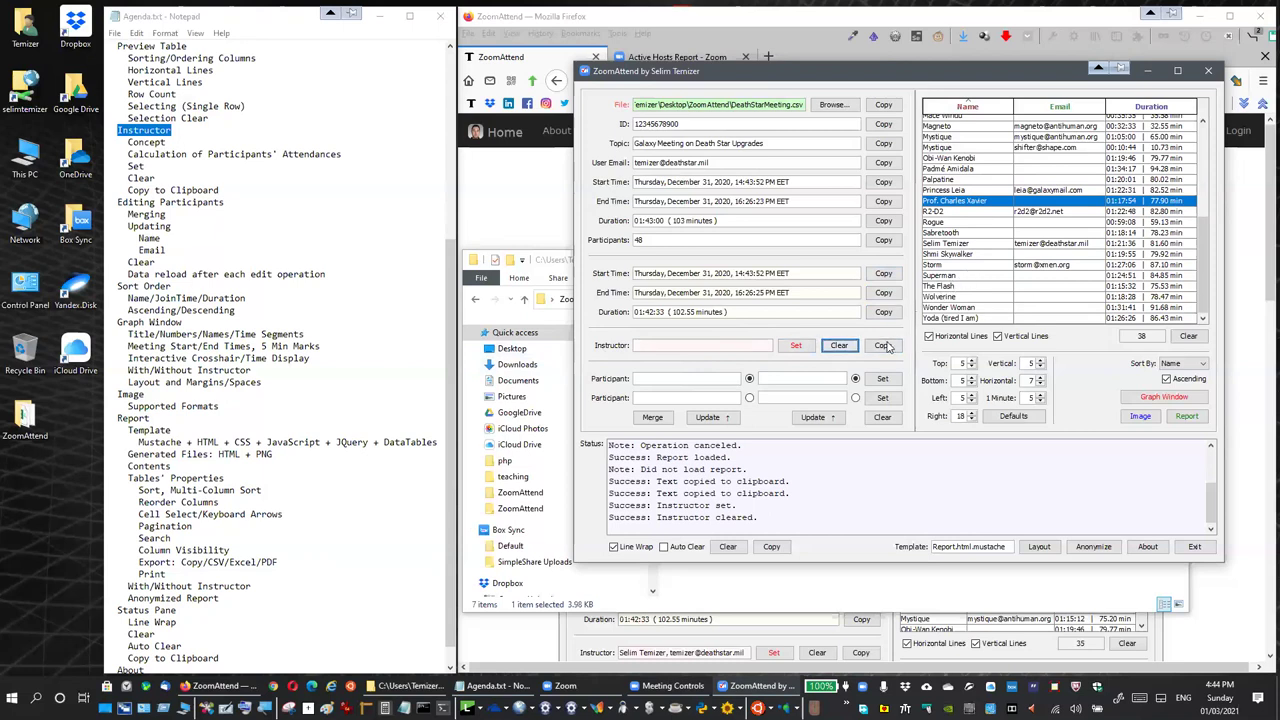
Set the participant matching the report's user email as instructor again and copy the instructor's details to the clipboard.
click(958, 244)
click(796, 345)
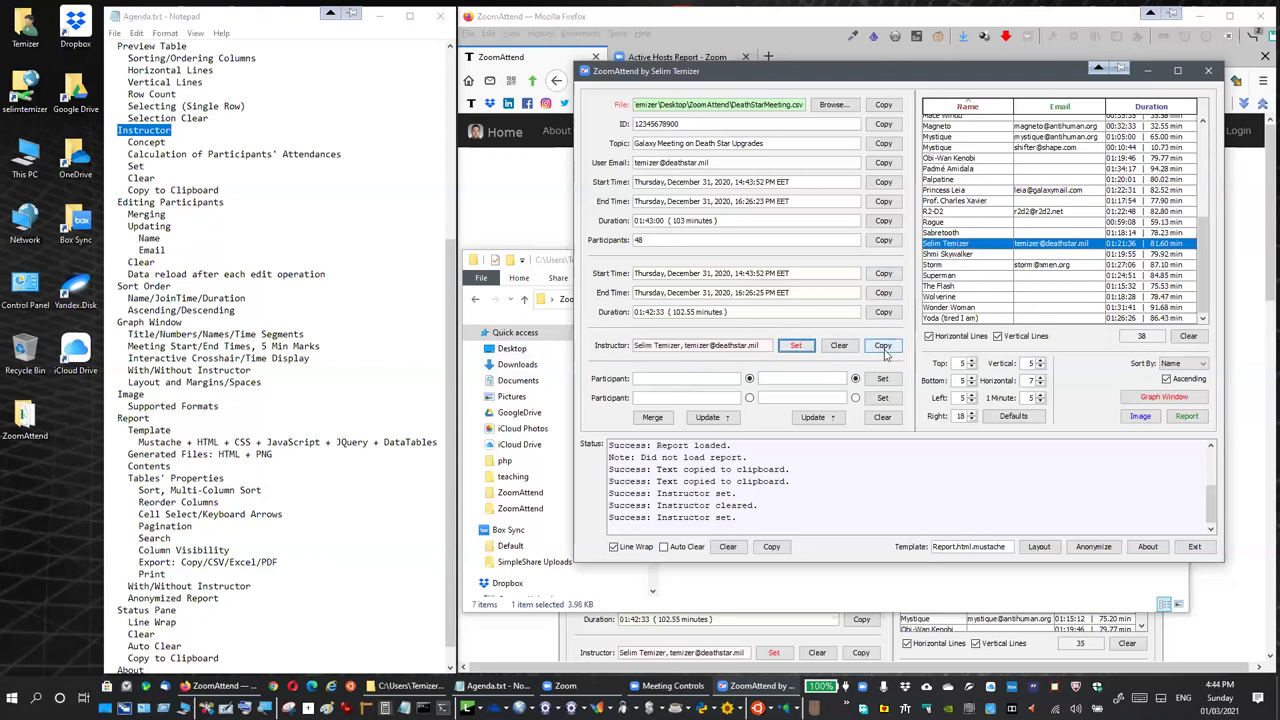
click(883, 346)
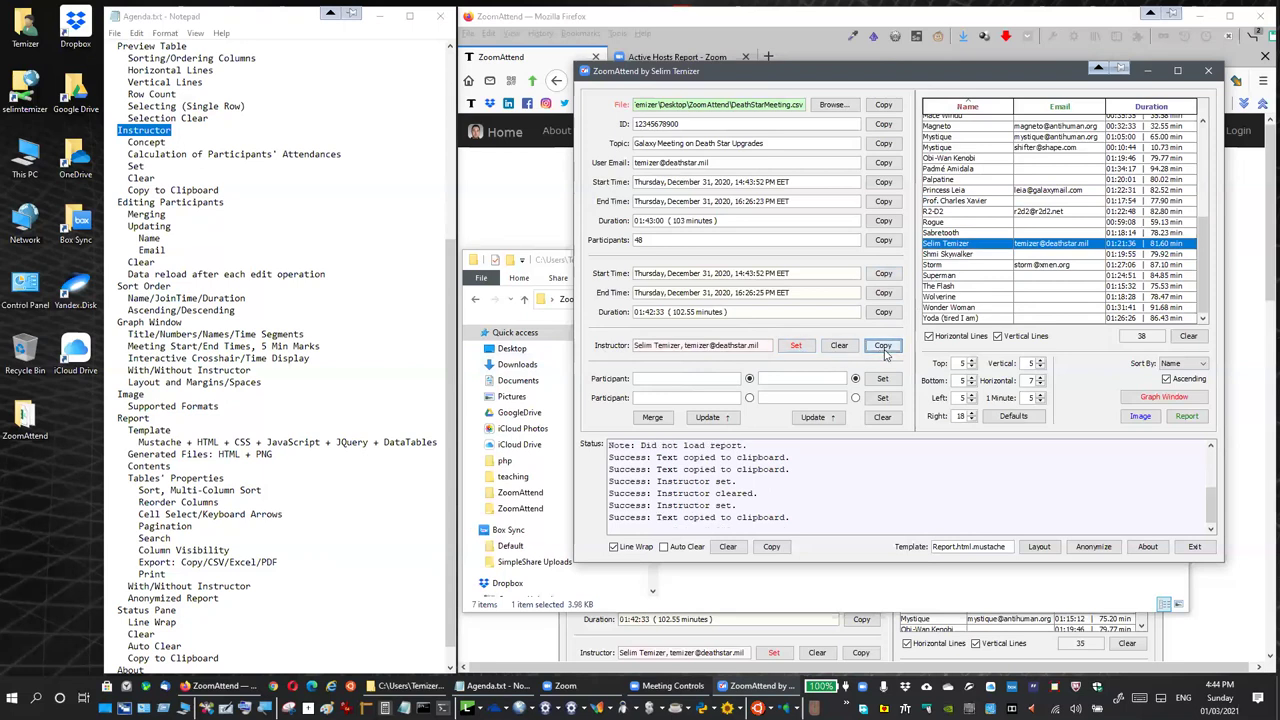
drag(760, 346, 634, 346)
click(688, 345)
Mark the Editing Participants heading in the Notepad agenda and re-sort ZoomAttend's preview table by name in ascending order.
key(alt+Tab)
key(ctrl+shift+Right)
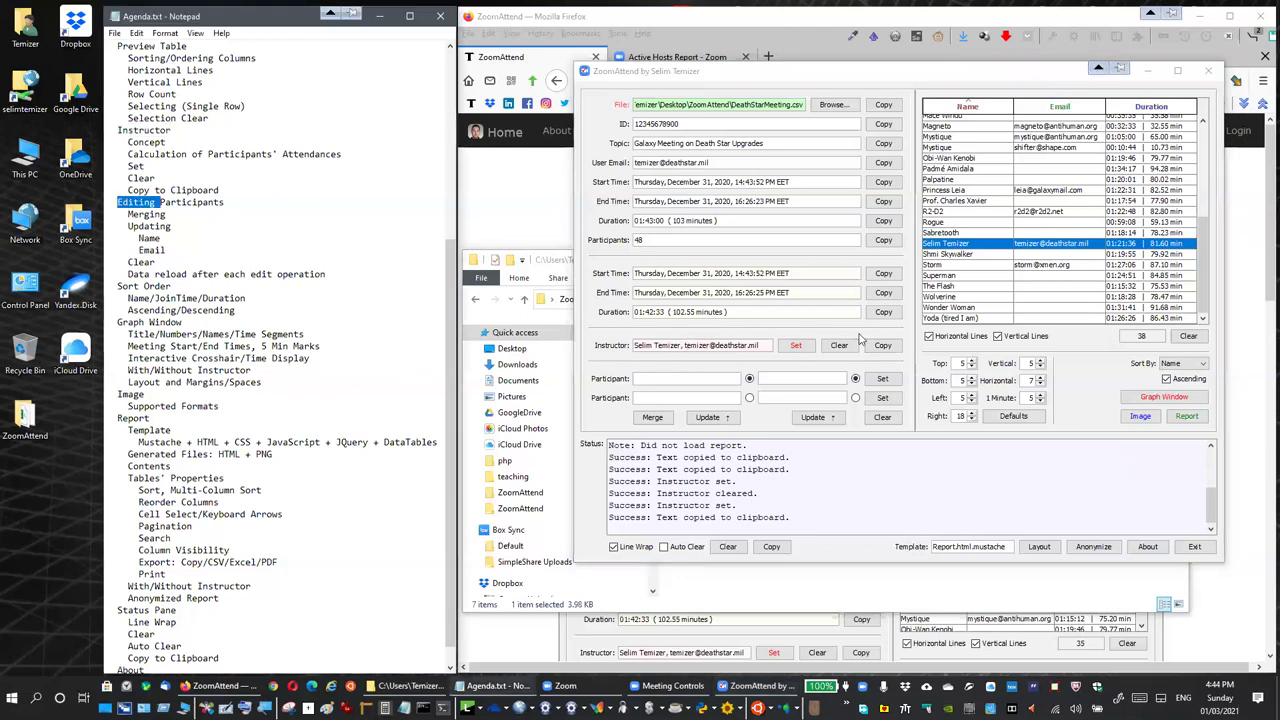
click(958, 191)
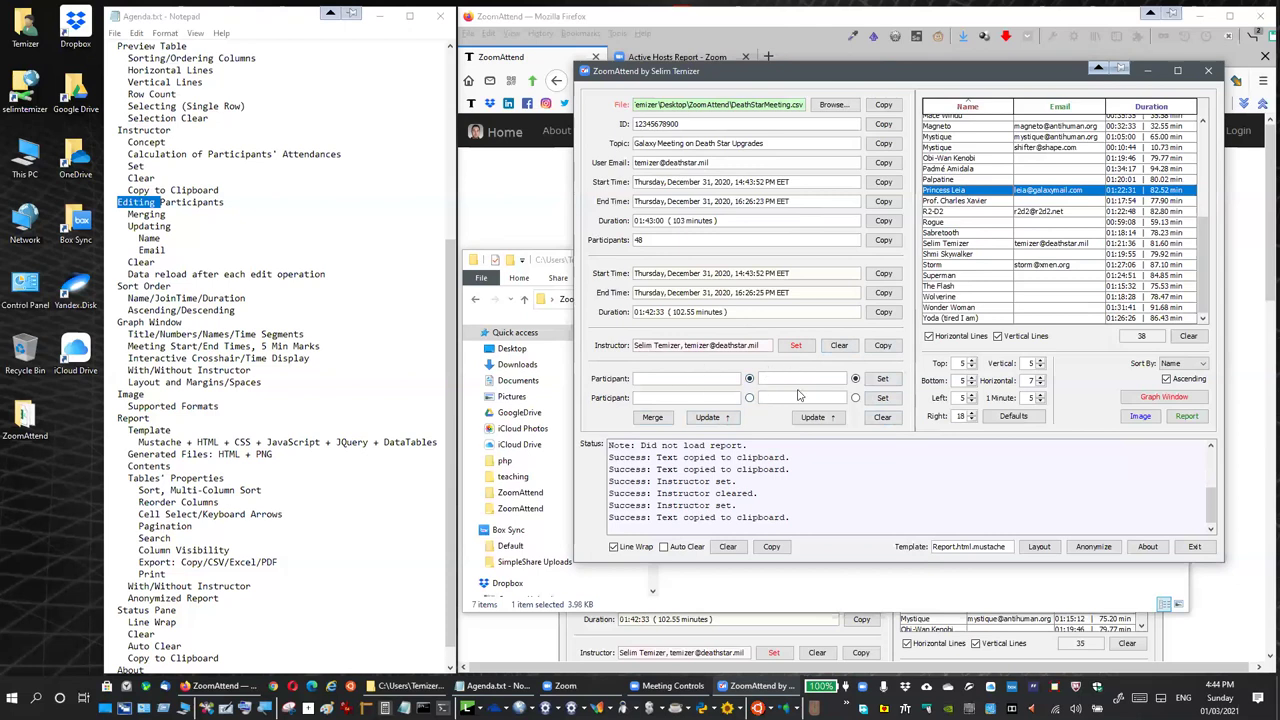
scroll(960, 265, up, 5)
click(975, 107)
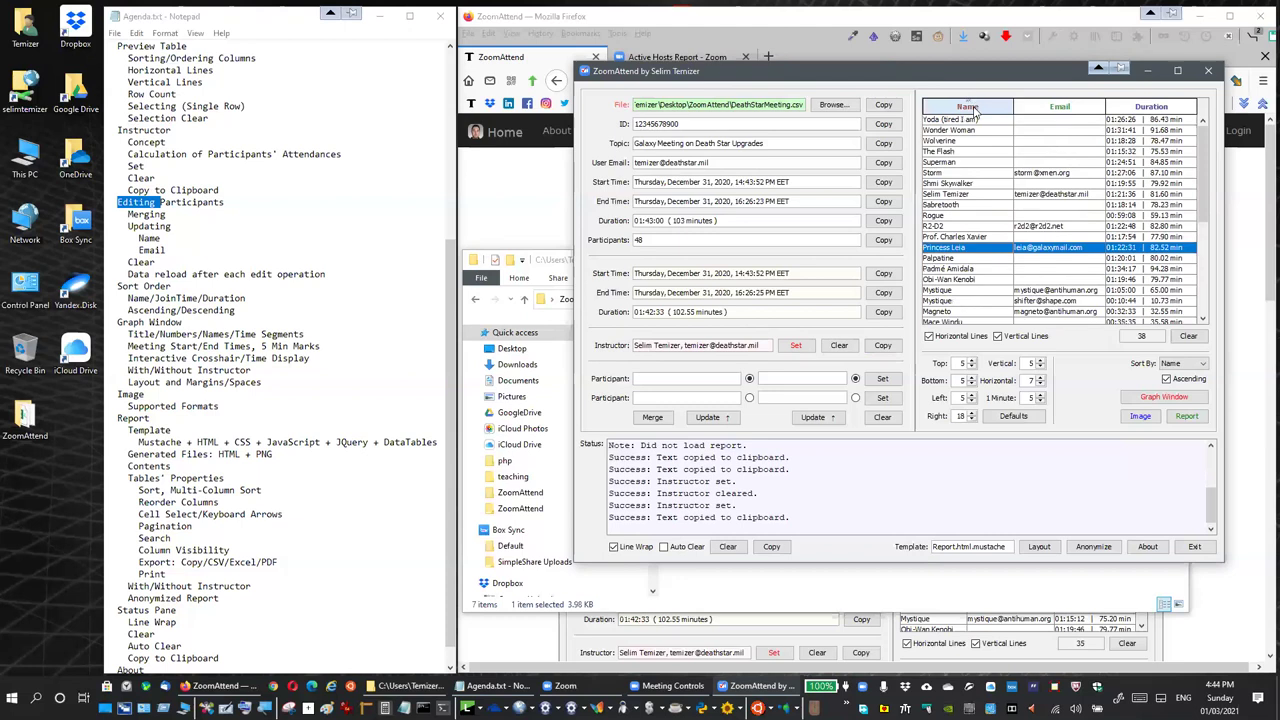
click(975, 107)
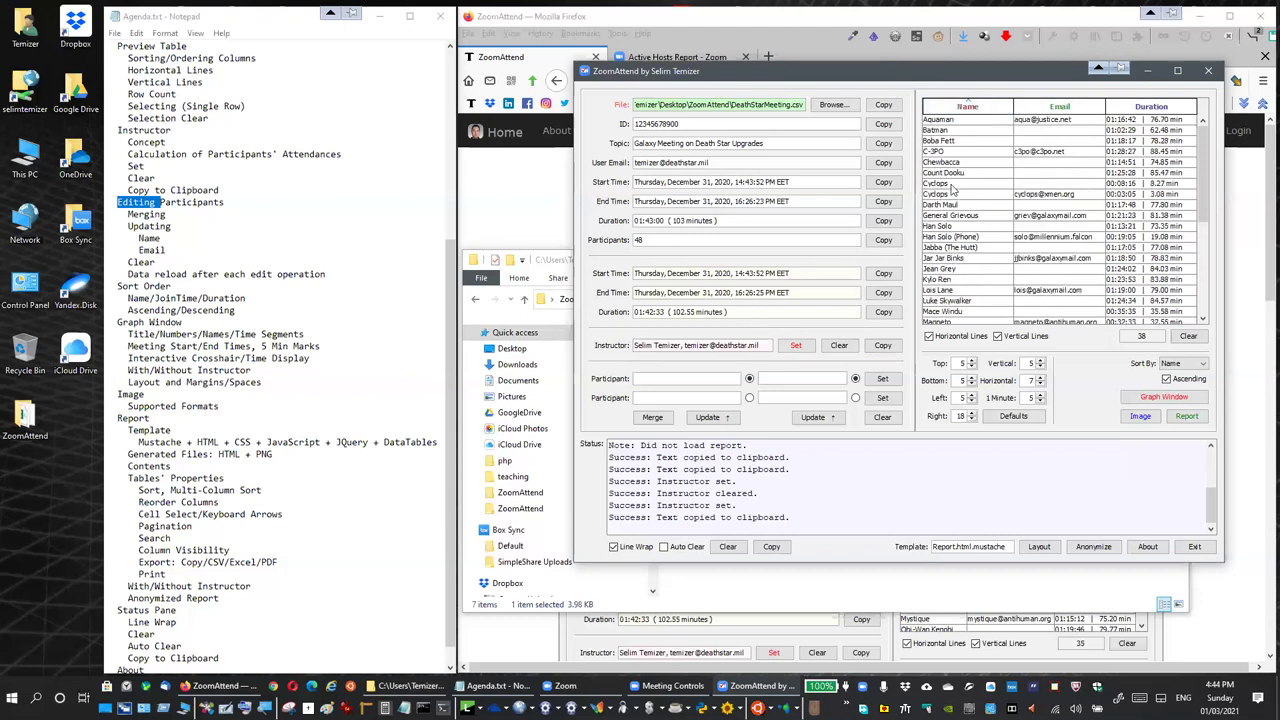
Compare the emails and durations of the two Cyclops entries in the preview table.
click(953, 185)
click(954, 195)
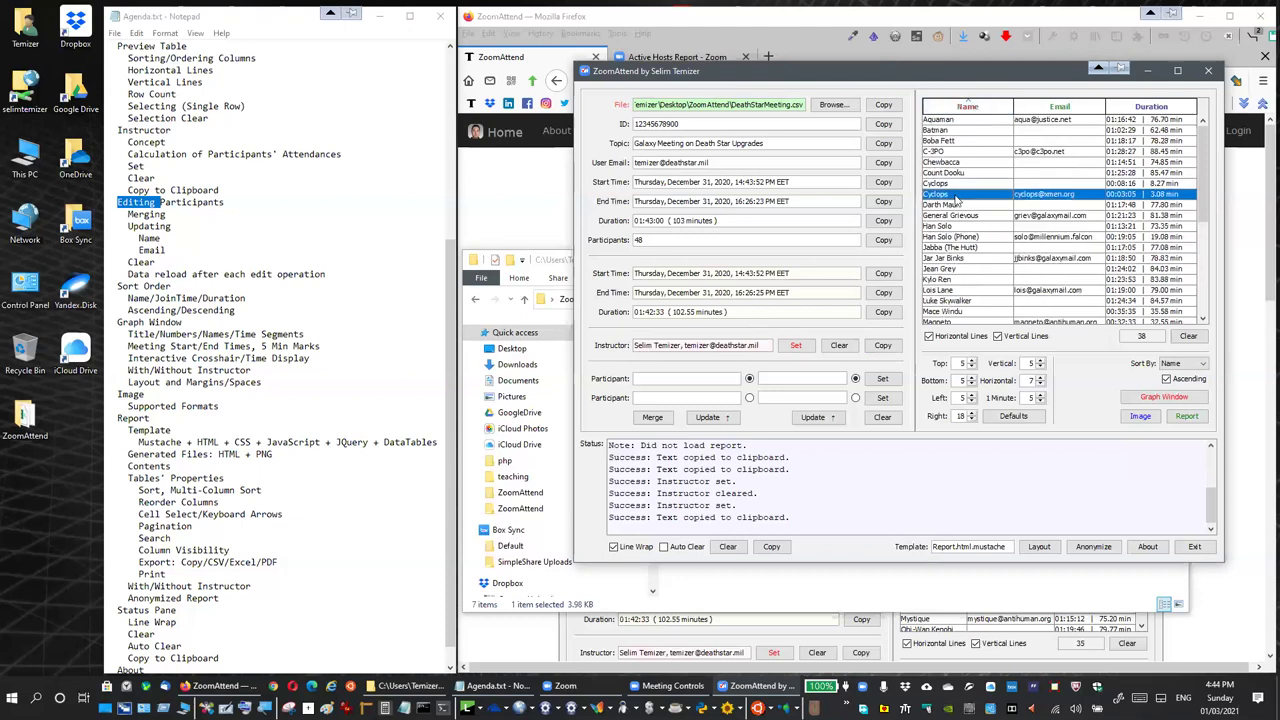
click(962, 184)
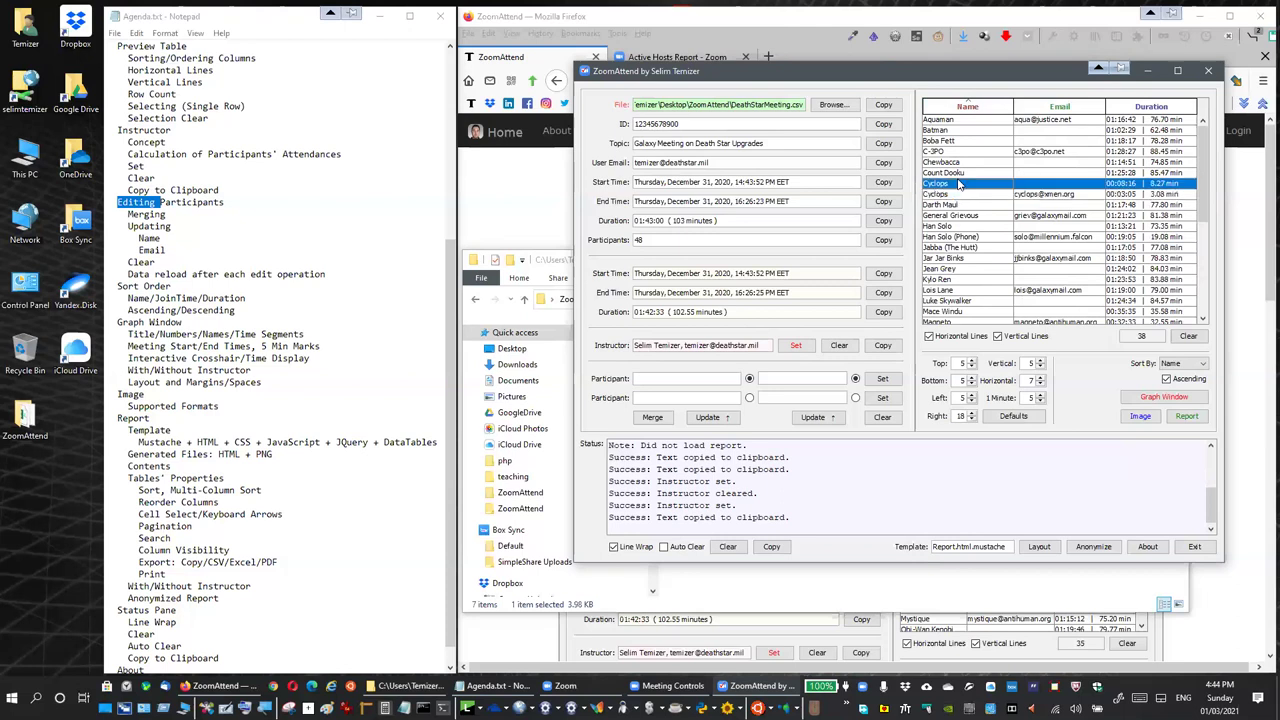
click(957, 196)
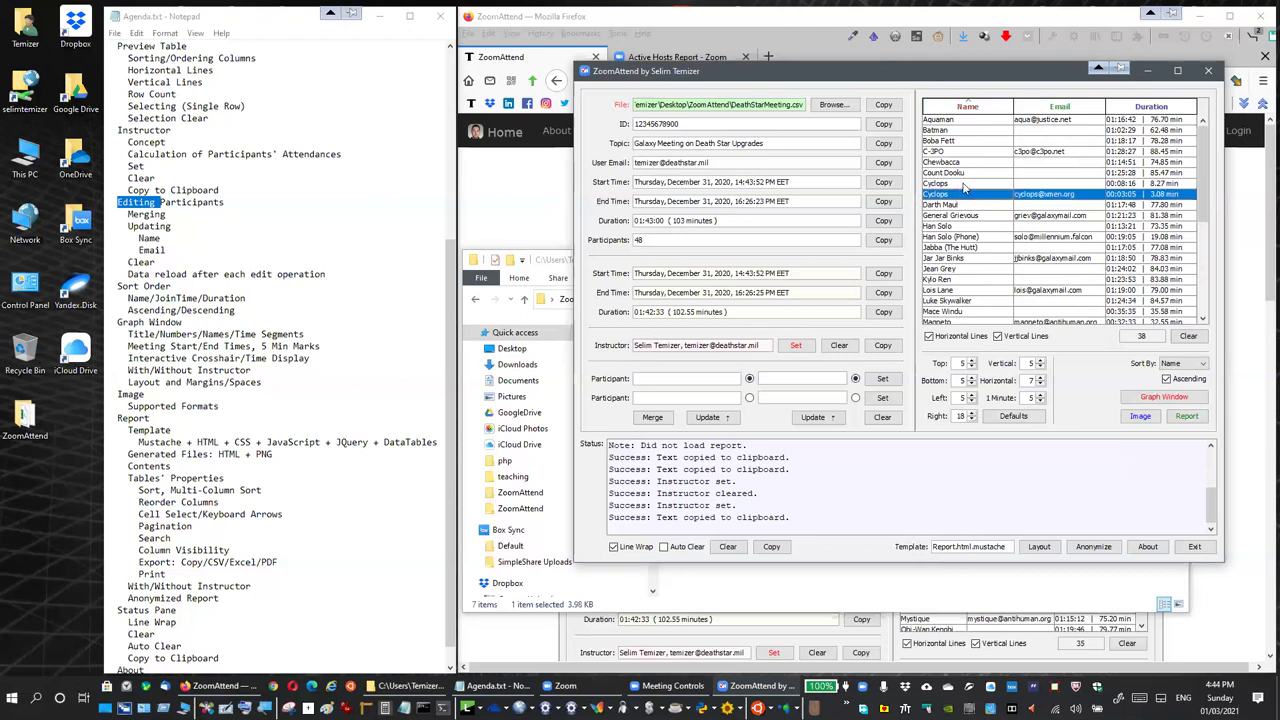
click(964, 185)
click(969, 197)
click(971, 185)
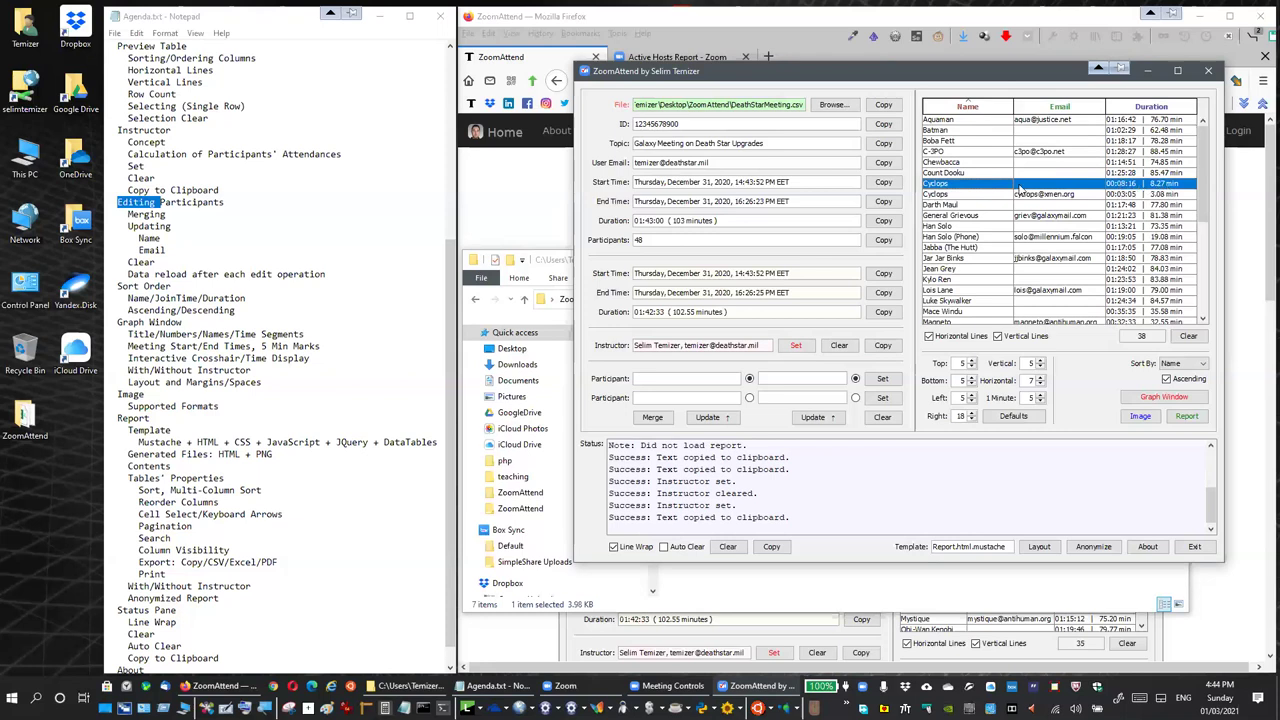
click(993, 196)
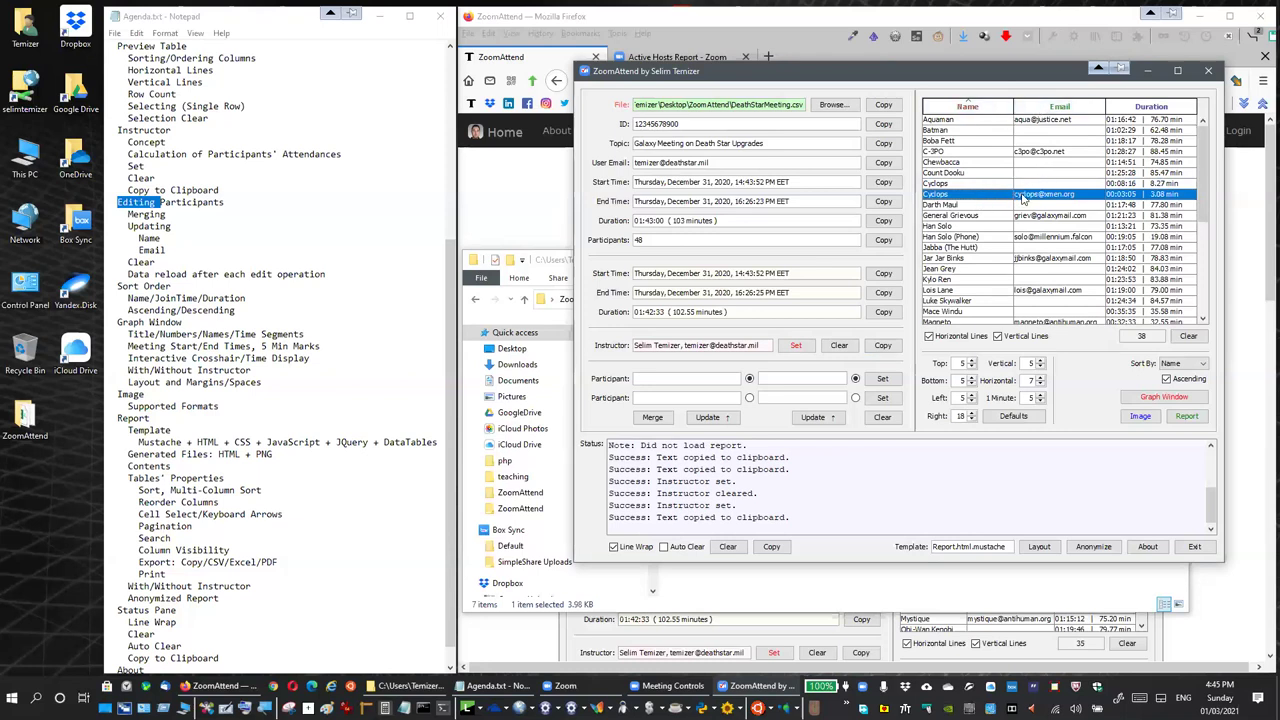
click(988, 194)
click(1001, 186)
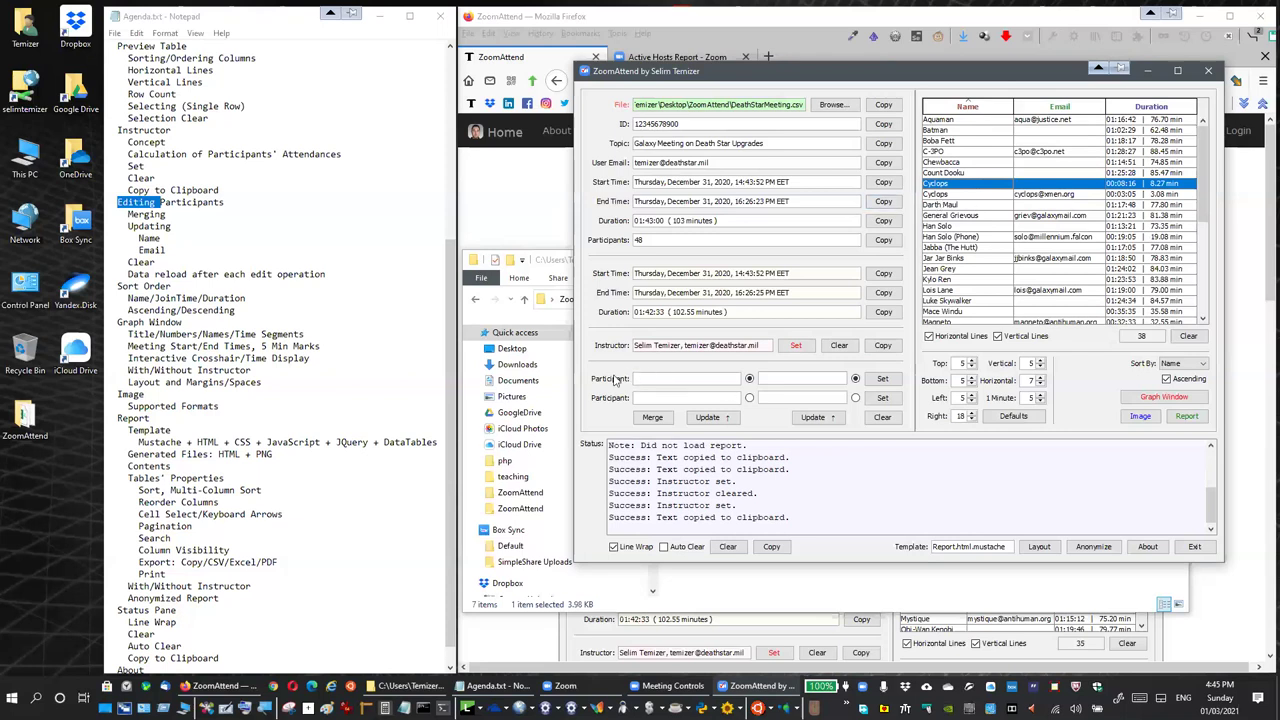
Mark the Merging item in the Notepad agenda and set the Cyclops entry without an email as ZoomAttend's first participant.
double_click(146, 214)
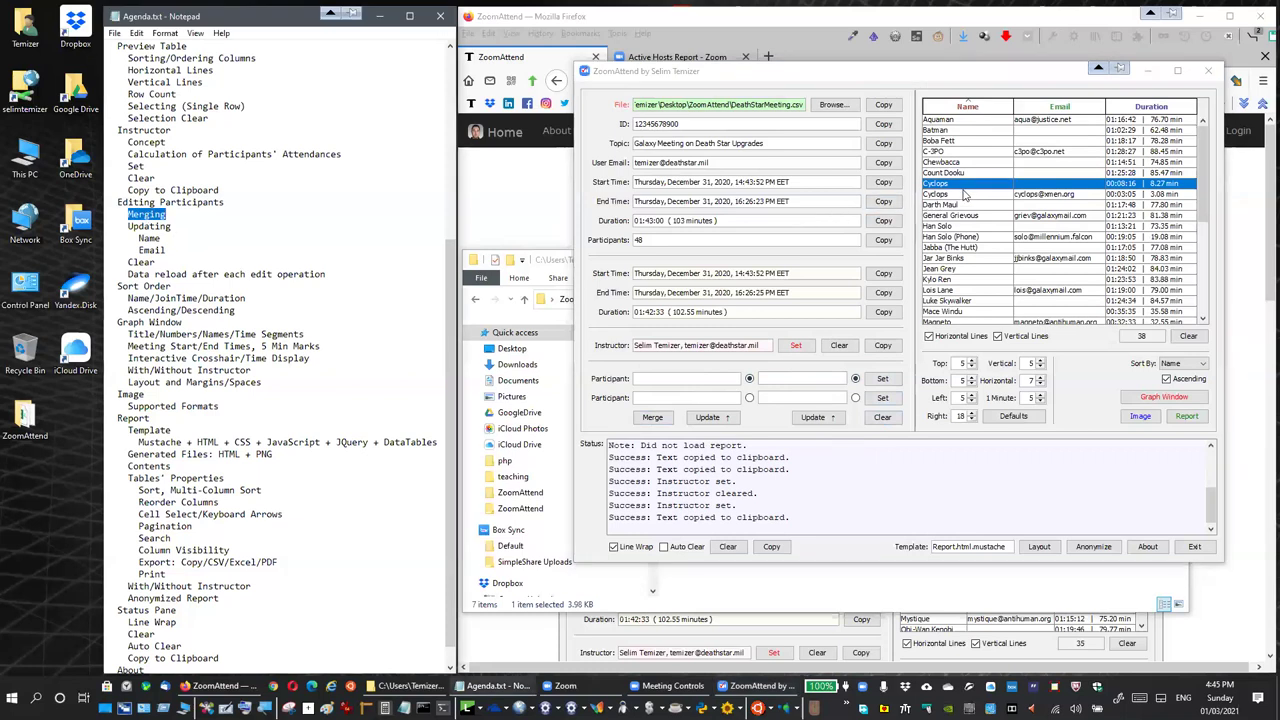
click(963, 190)
click(882, 378)
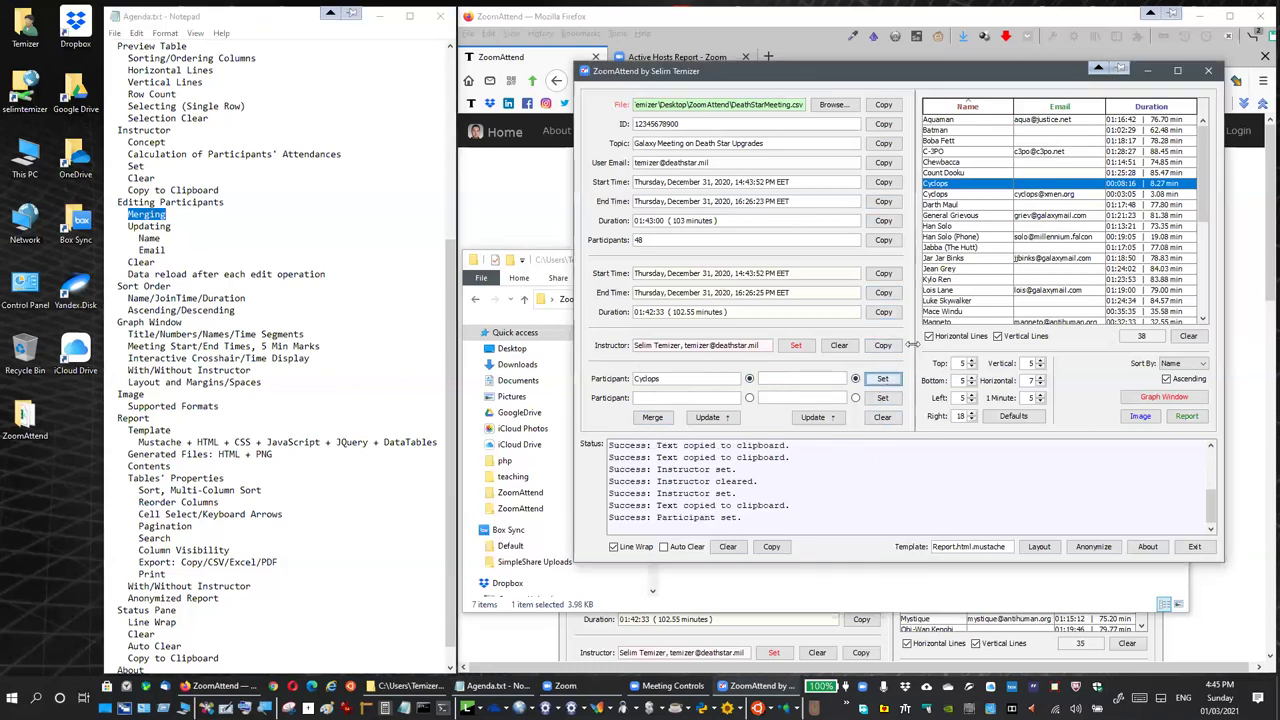
Set the Cyclops entry with an email as the second participant, merge both Cyclops entries, and select the merged row after sorting by name.
click(957, 194)
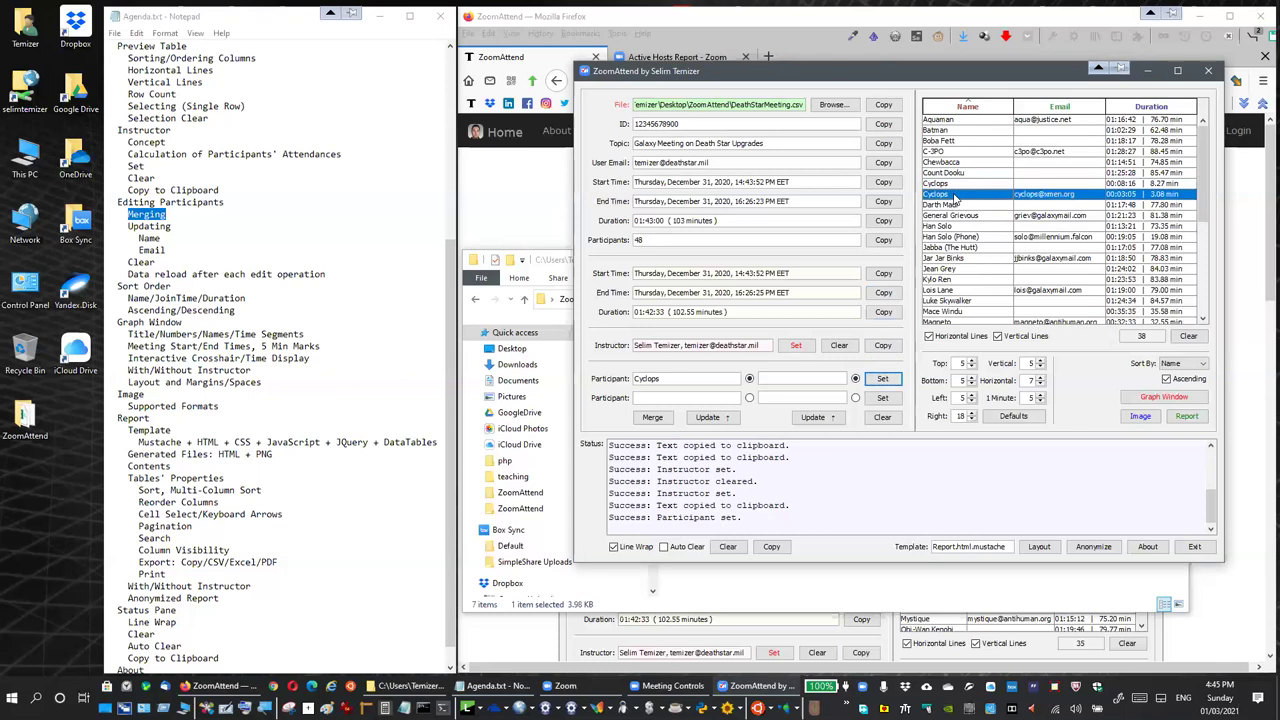
click(883, 398)
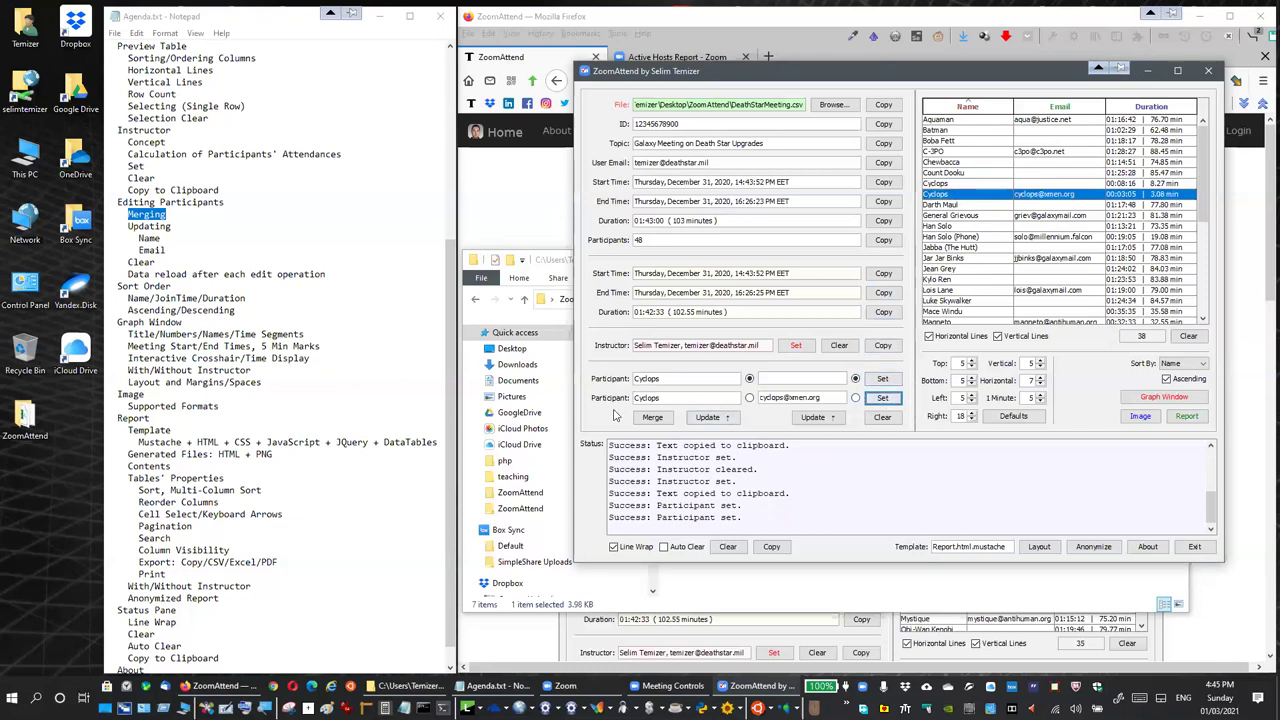
click(749, 398)
click(750, 379)
click(652, 418)
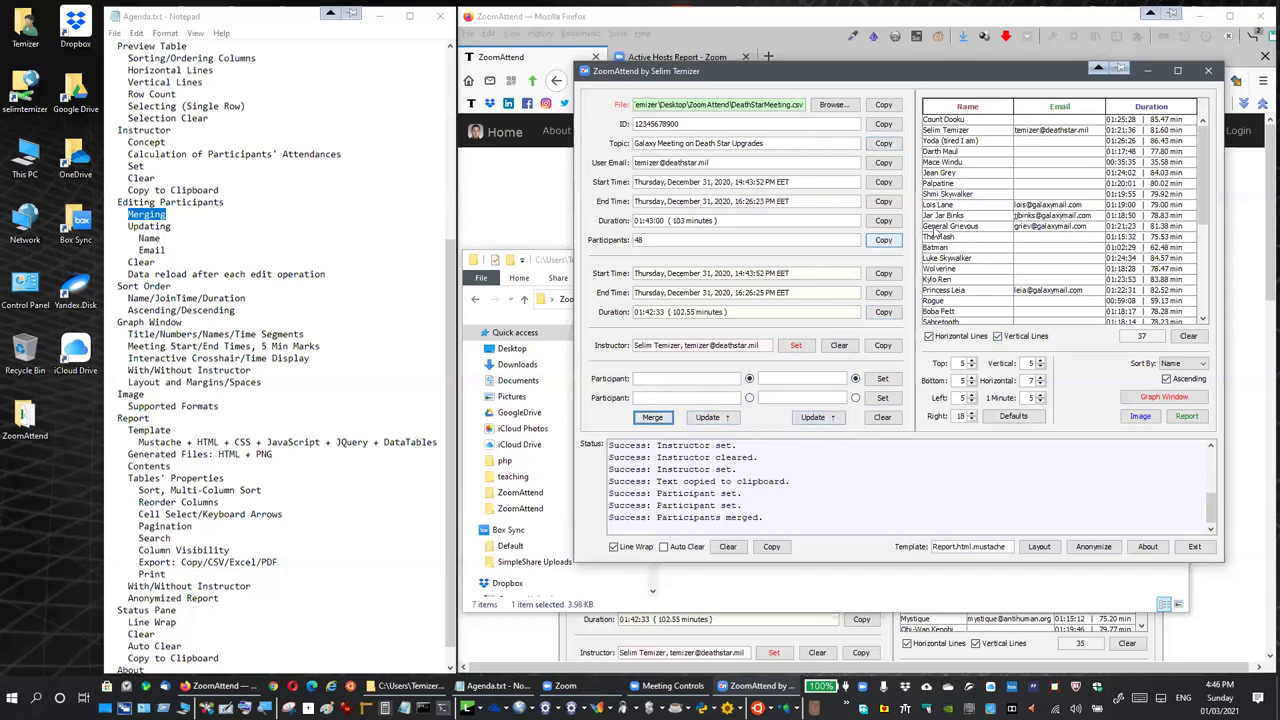
click(967, 107)
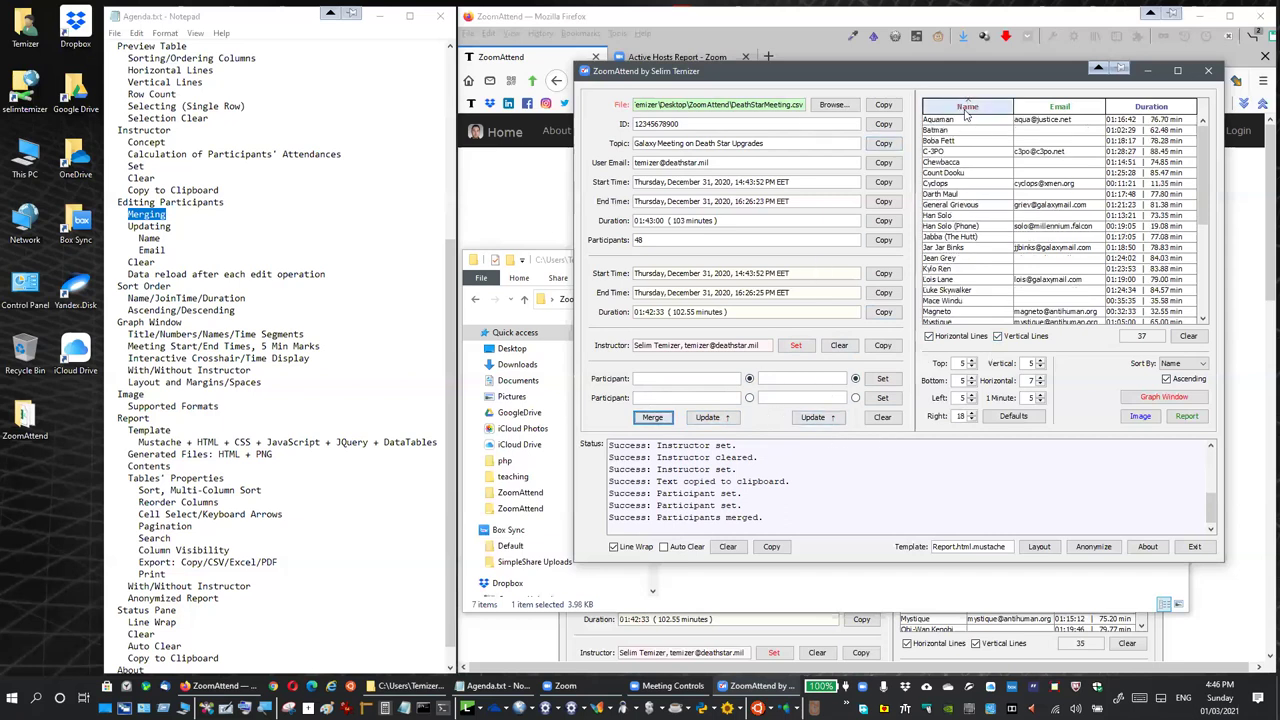
click(970, 185)
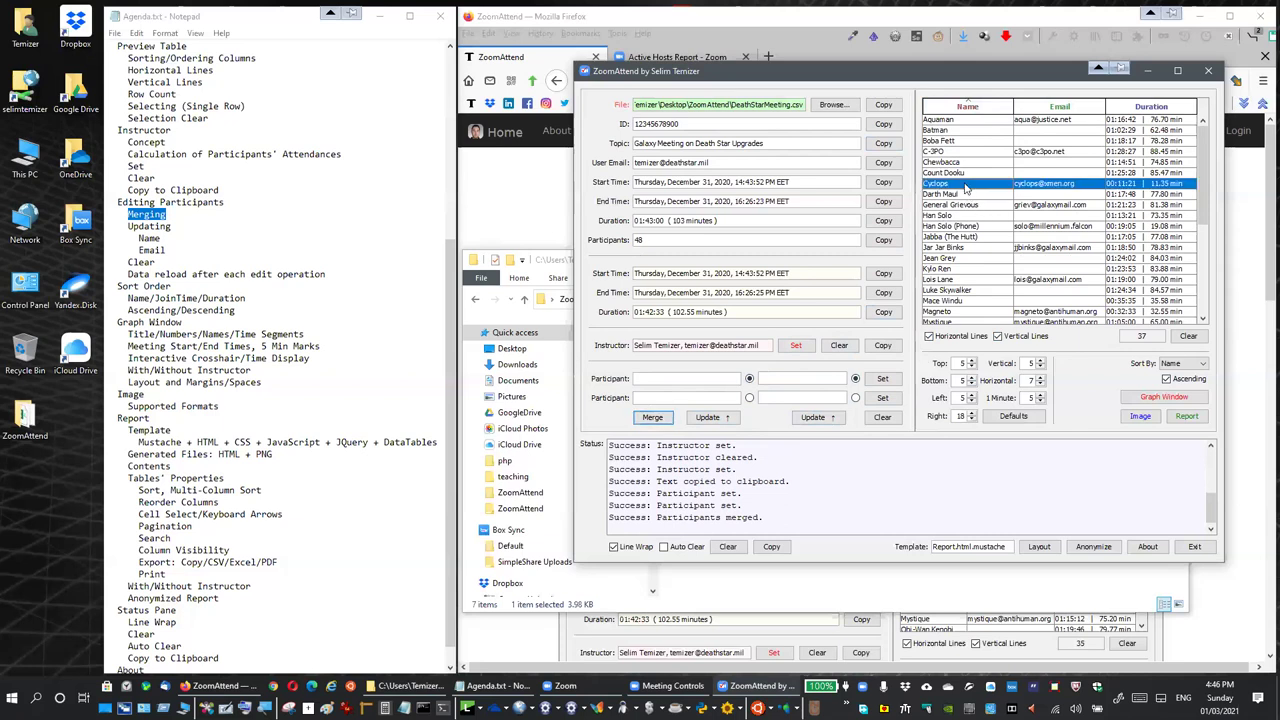
Merge Han Solo (Phone) into Han Solo, keeping the name Han Solo and the phone entry's email, and re-sort the table by name.
click(975, 215)
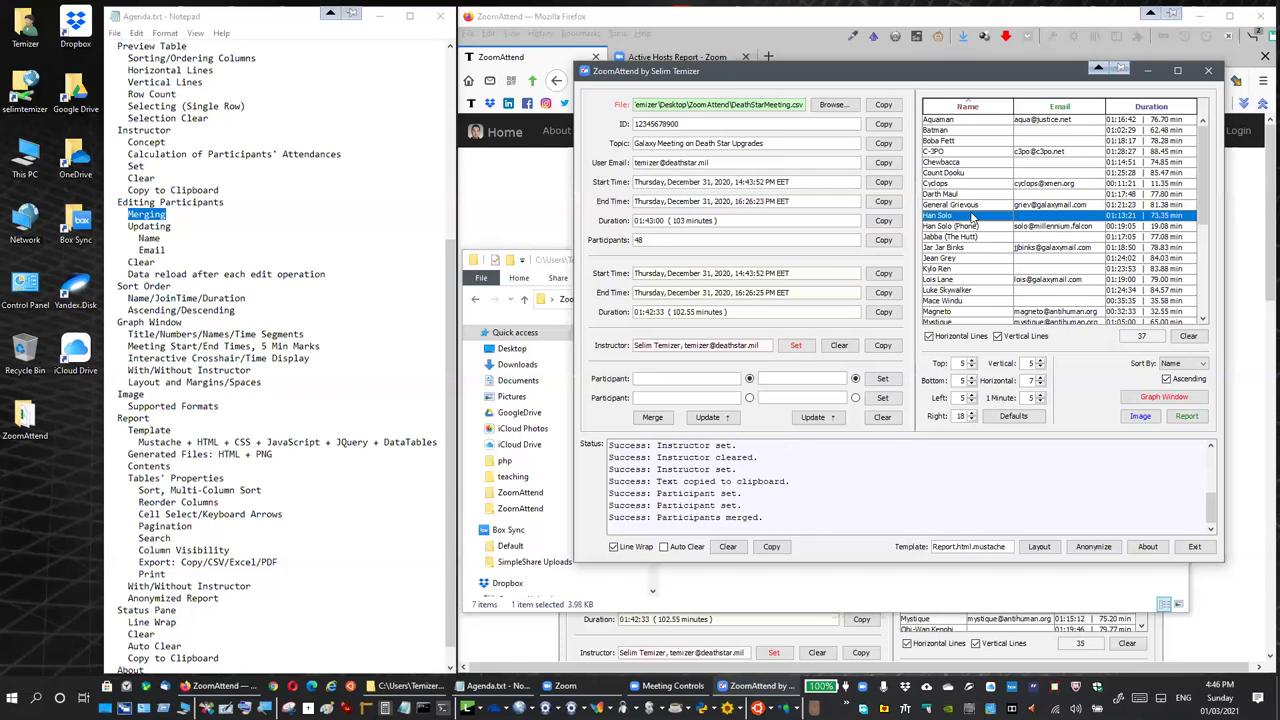
click(980, 227)
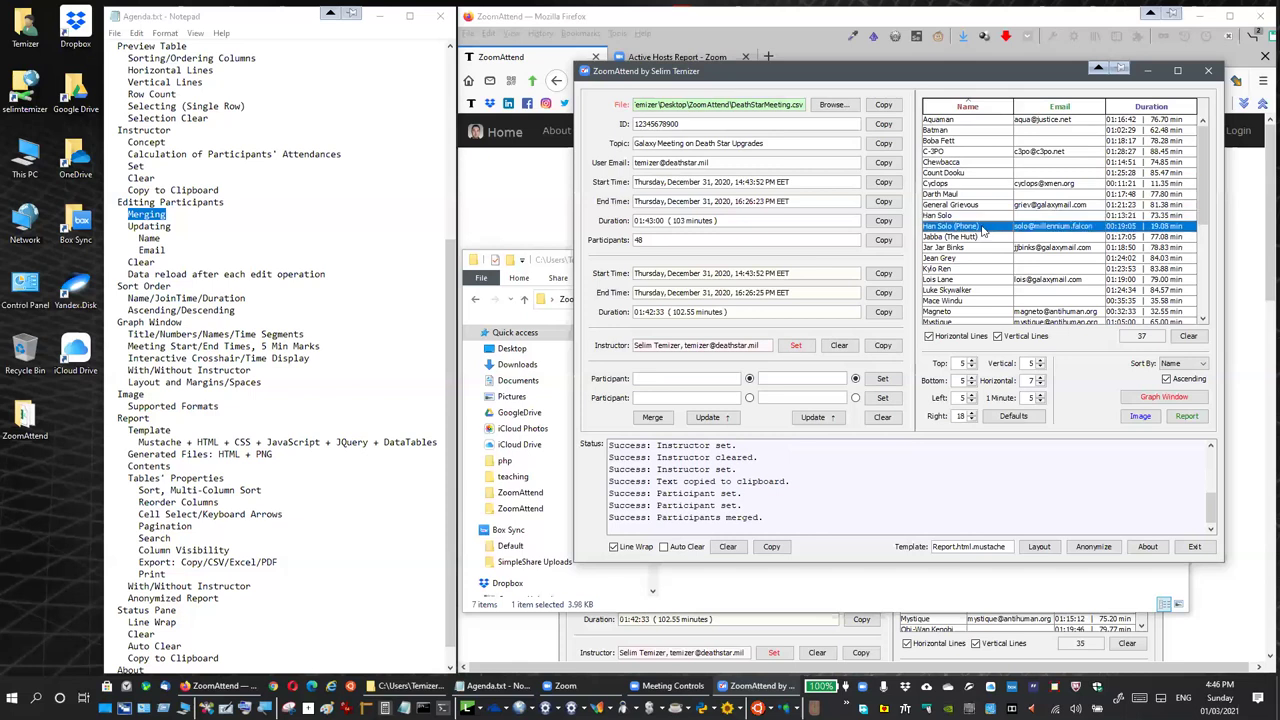
click(981, 217)
click(882, 379)
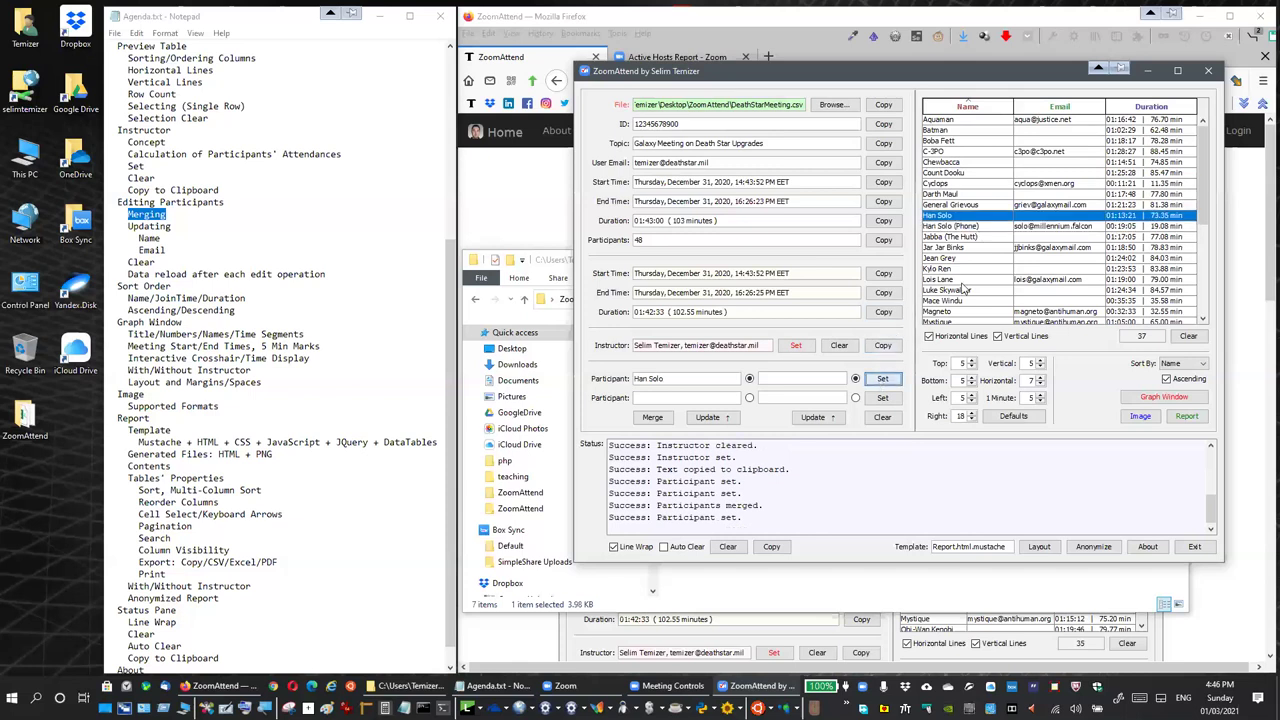
click(977, 227)
click(882, 398)
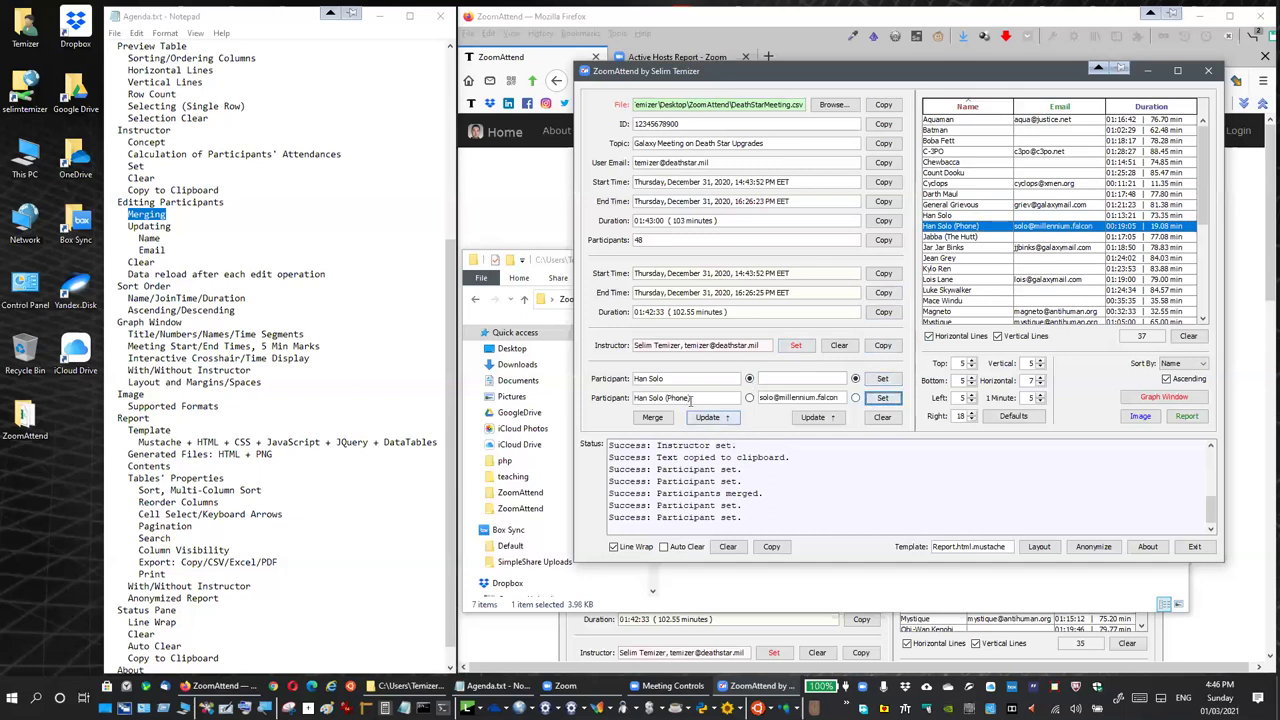
click(749, 398)
click(652, 418)
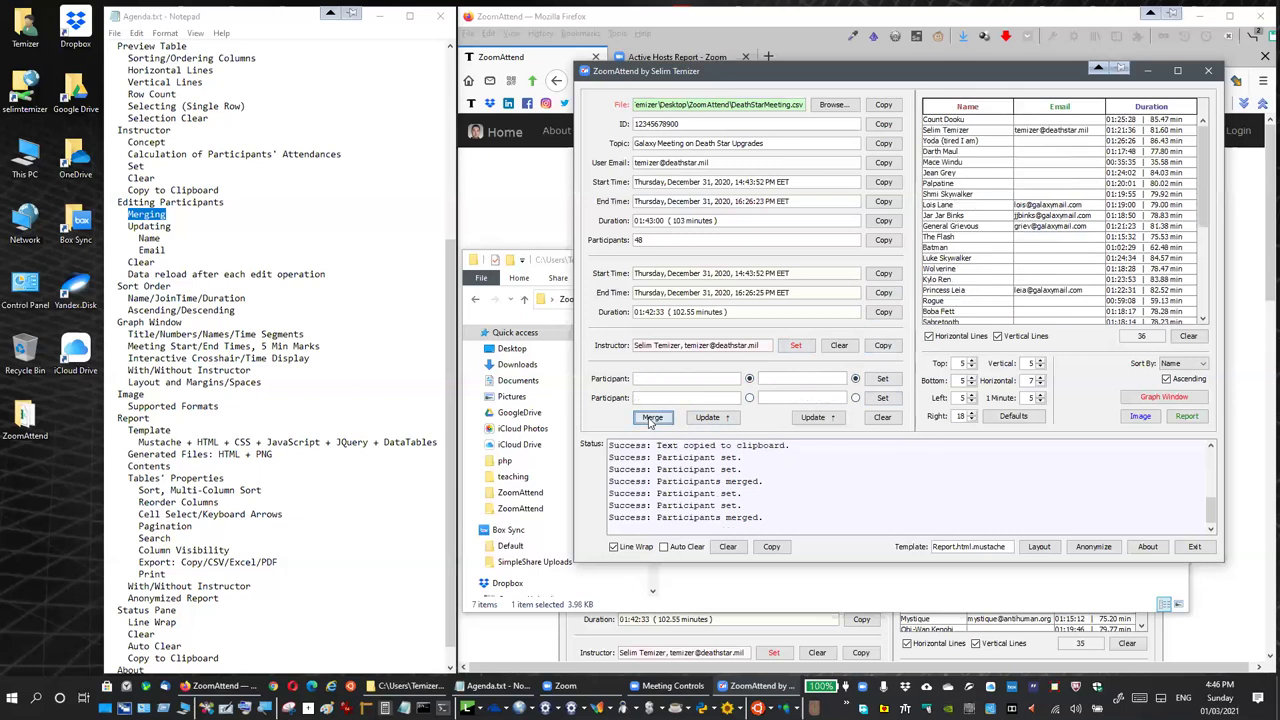
click(968, 108)
Set the two Mystique entries as first and second participants and merge them, keeping the first entry's email.
scroll(968, 165, down, 2)
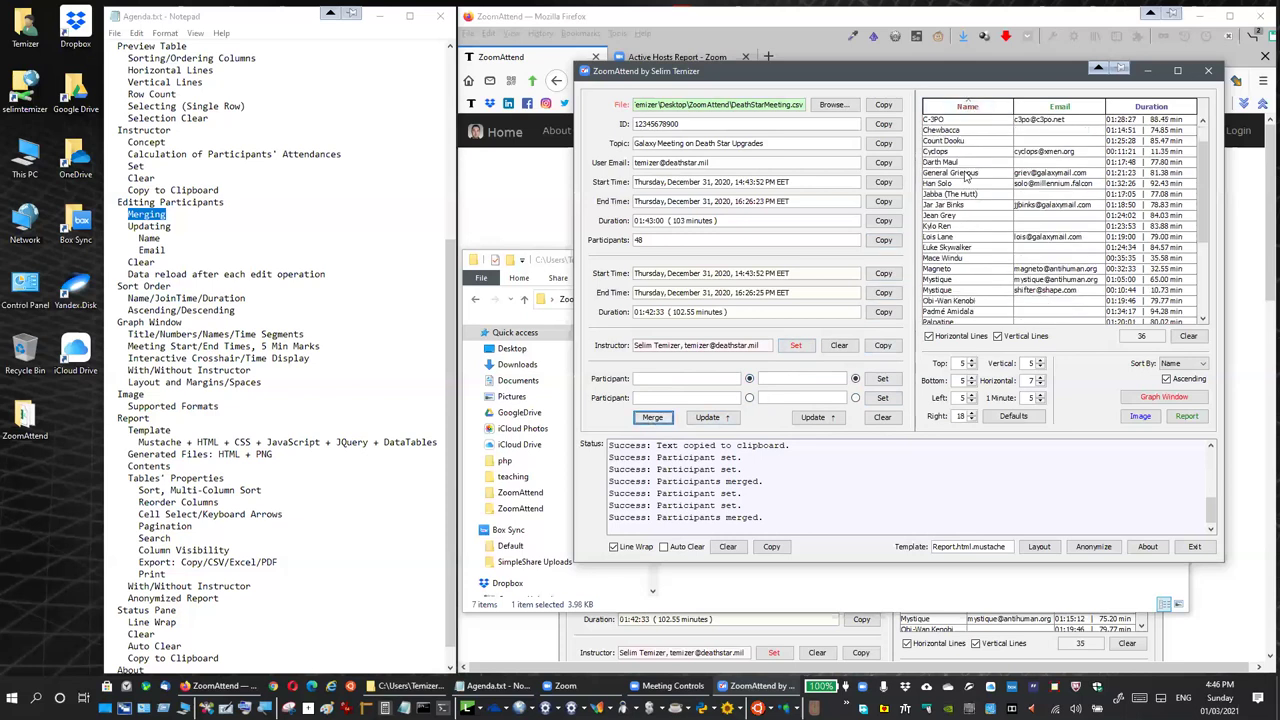
click(960, 248)
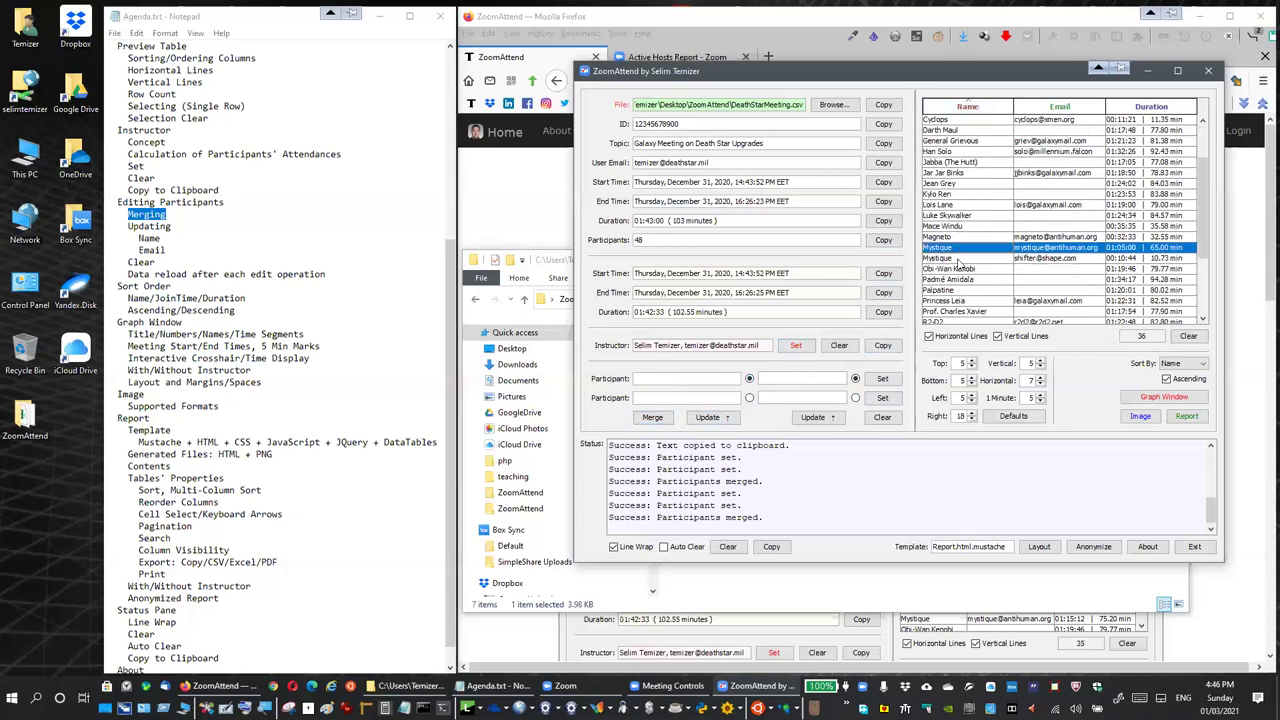
click(882, 378)
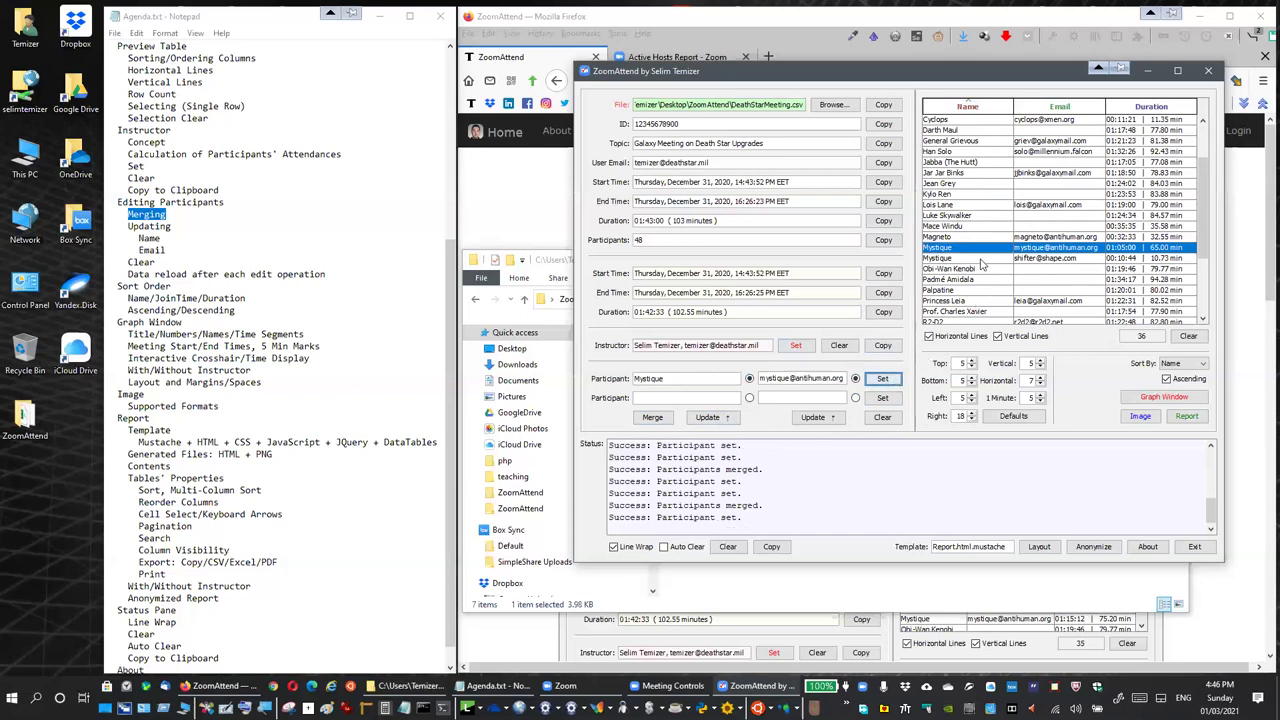
click(981, 259)
click(882, 397)
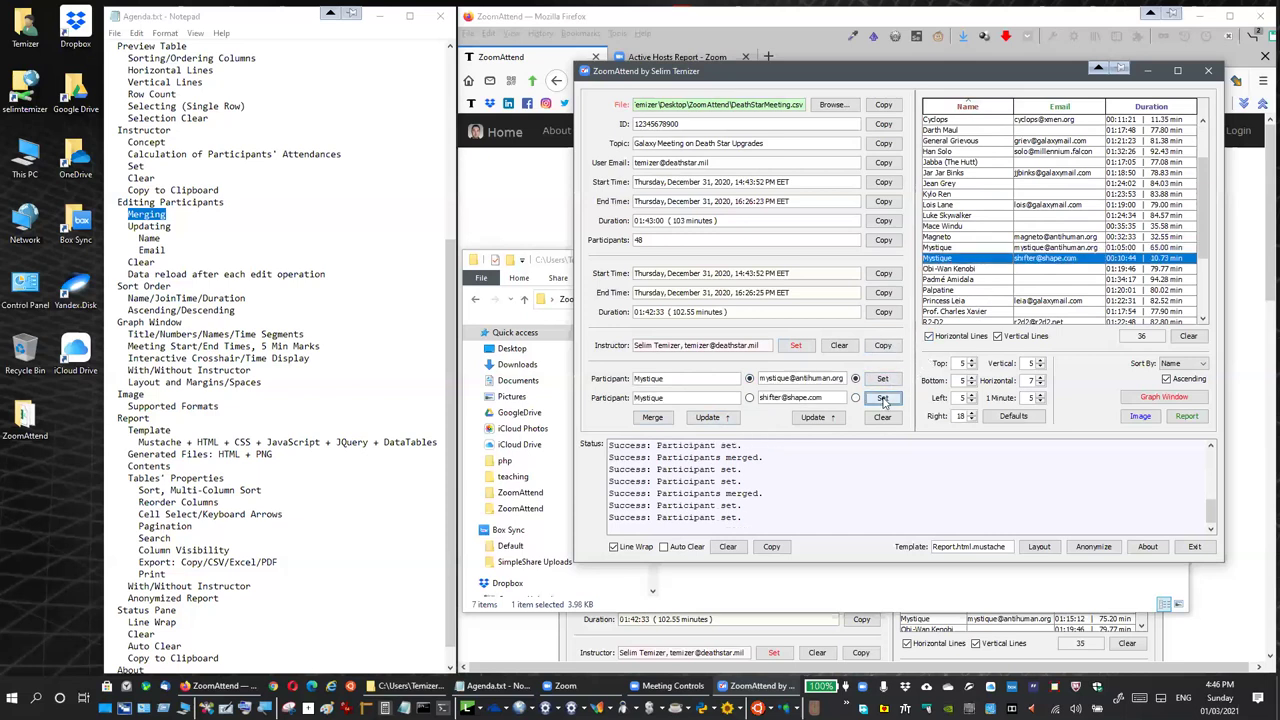
click(749, 398)
click(653, 418)
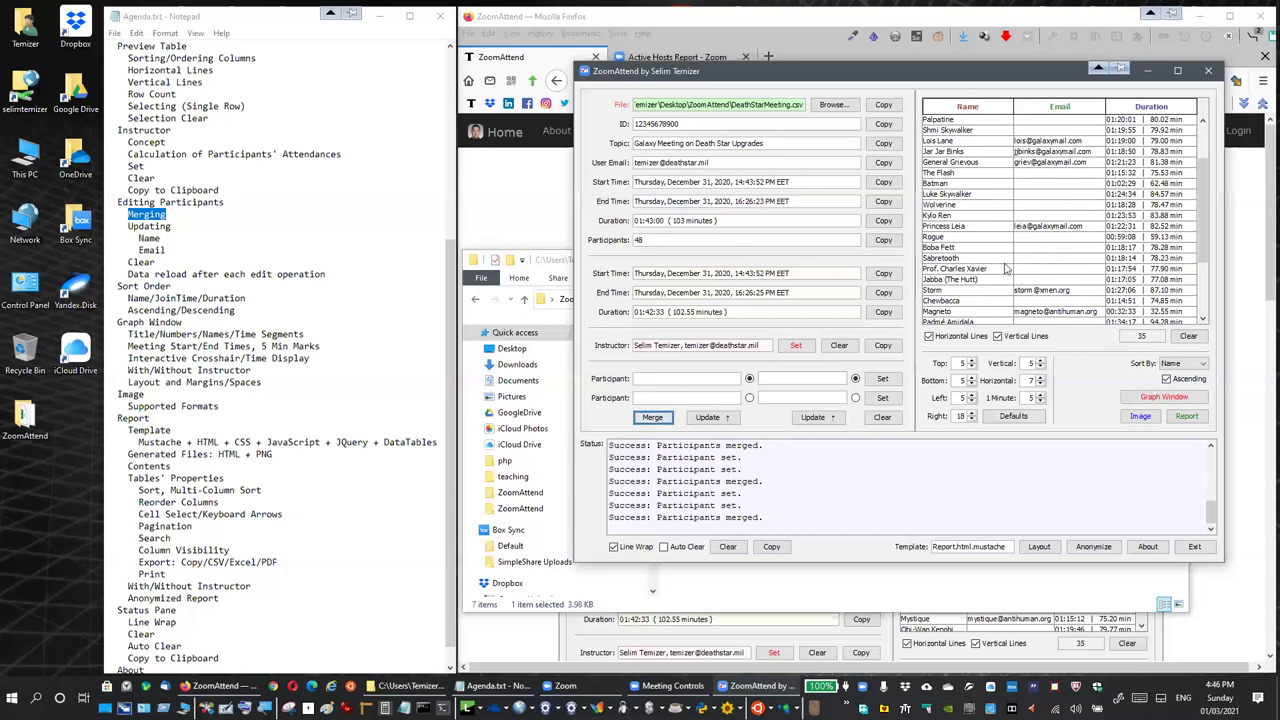
Mark the Updating item in the Notepad agenda and re-sort ZoomAttend's preview table by name in ascending order.
double_click(148, 226)
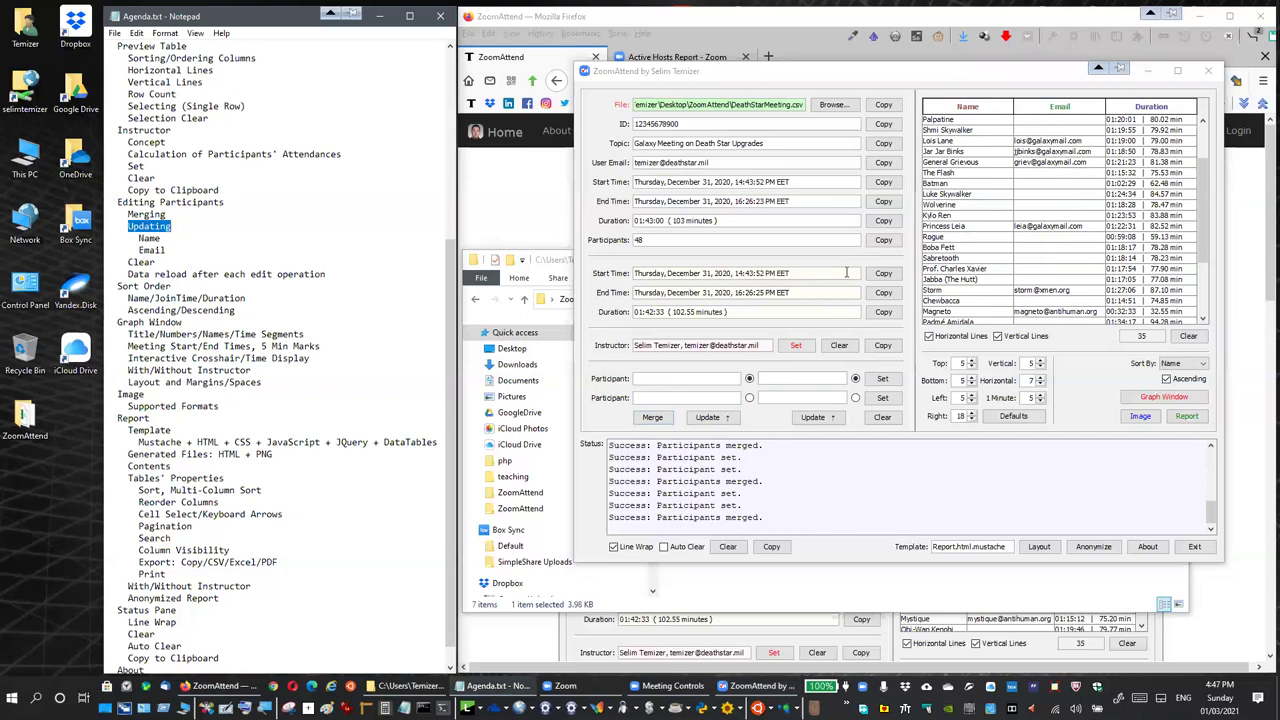
scroll(990, 222, down, 5)
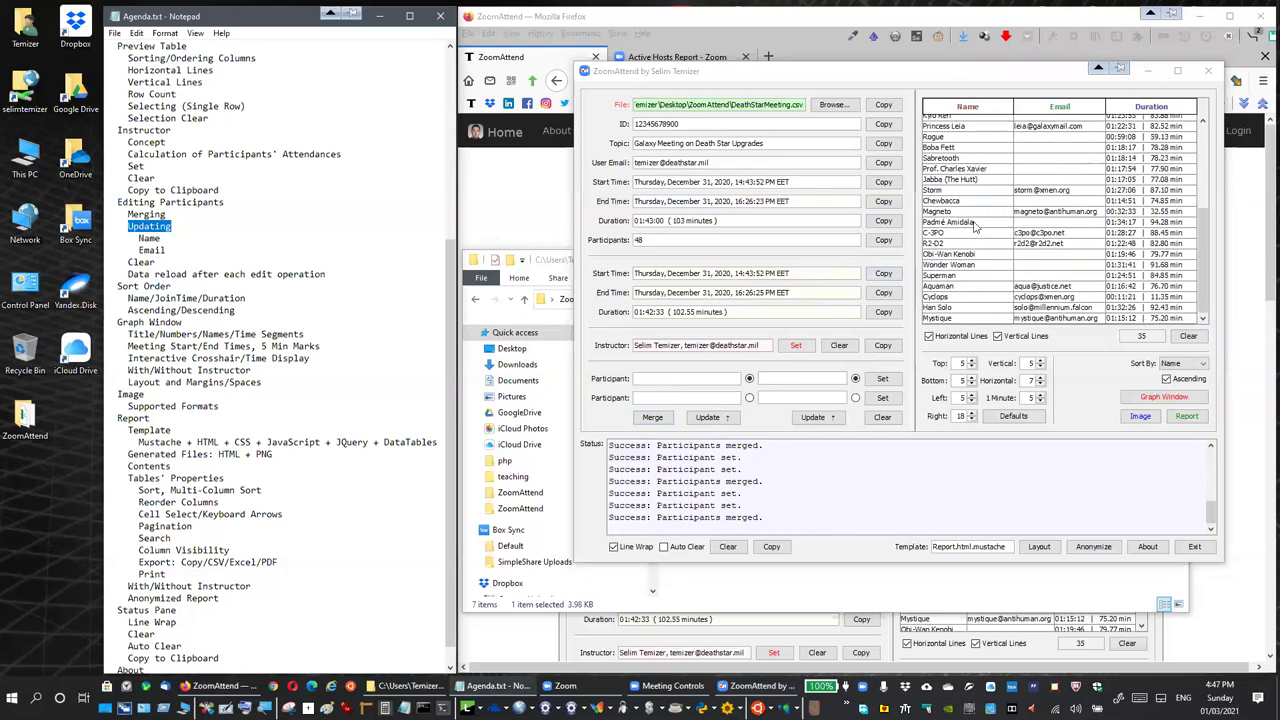
click(964, 110)
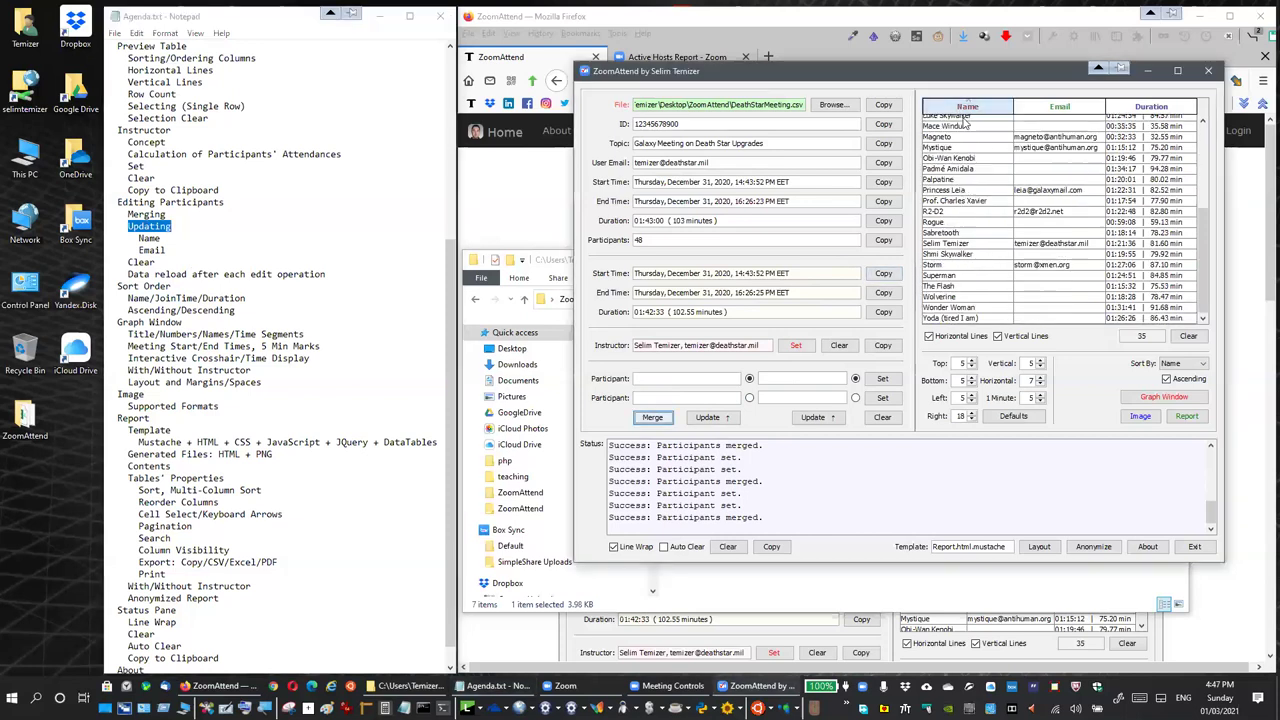
Update the name of participant Yoda (tired I am) to Yoda and re-sort the preview table by name.
click(968, 318)
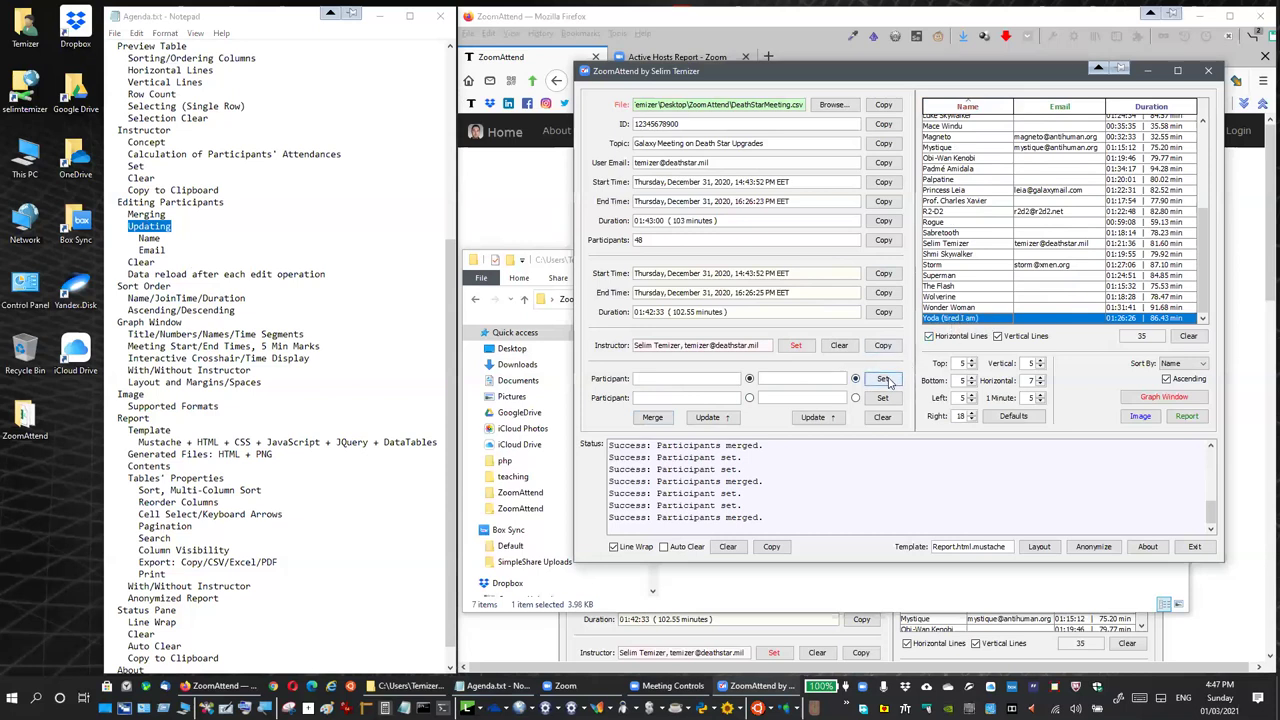
click(883, 379)
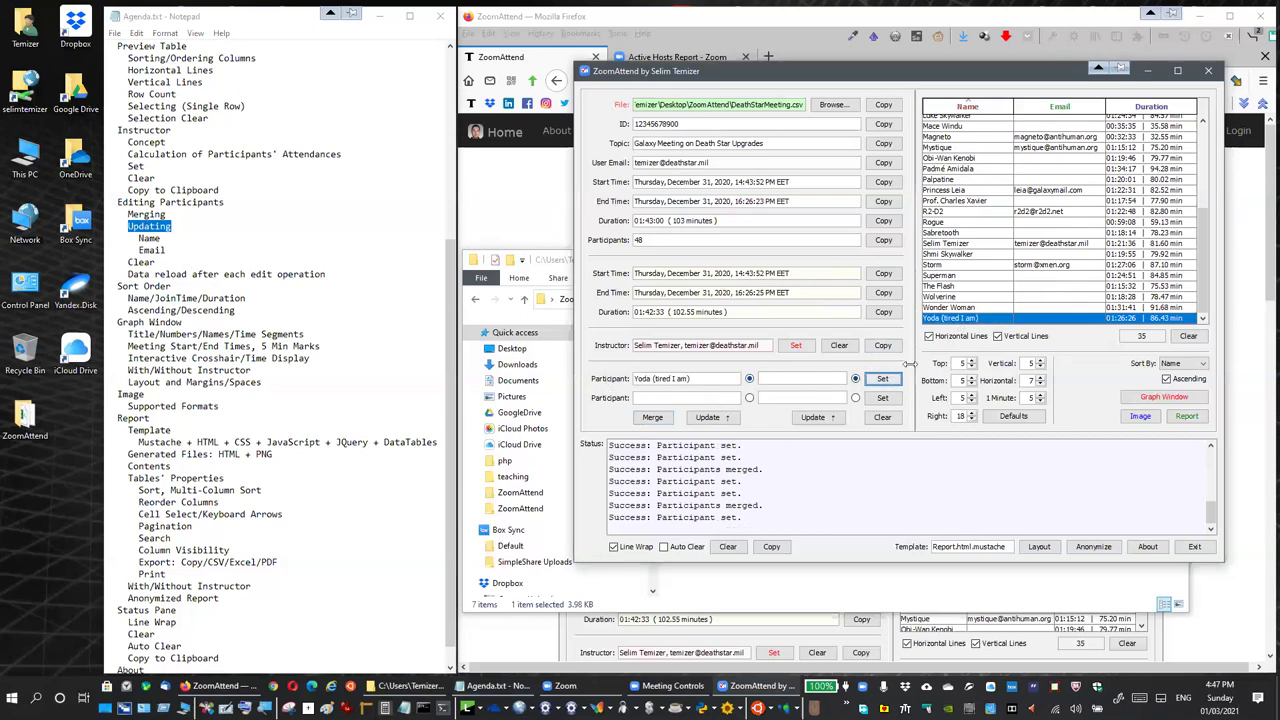
click(690, 400)
click(712, 418)
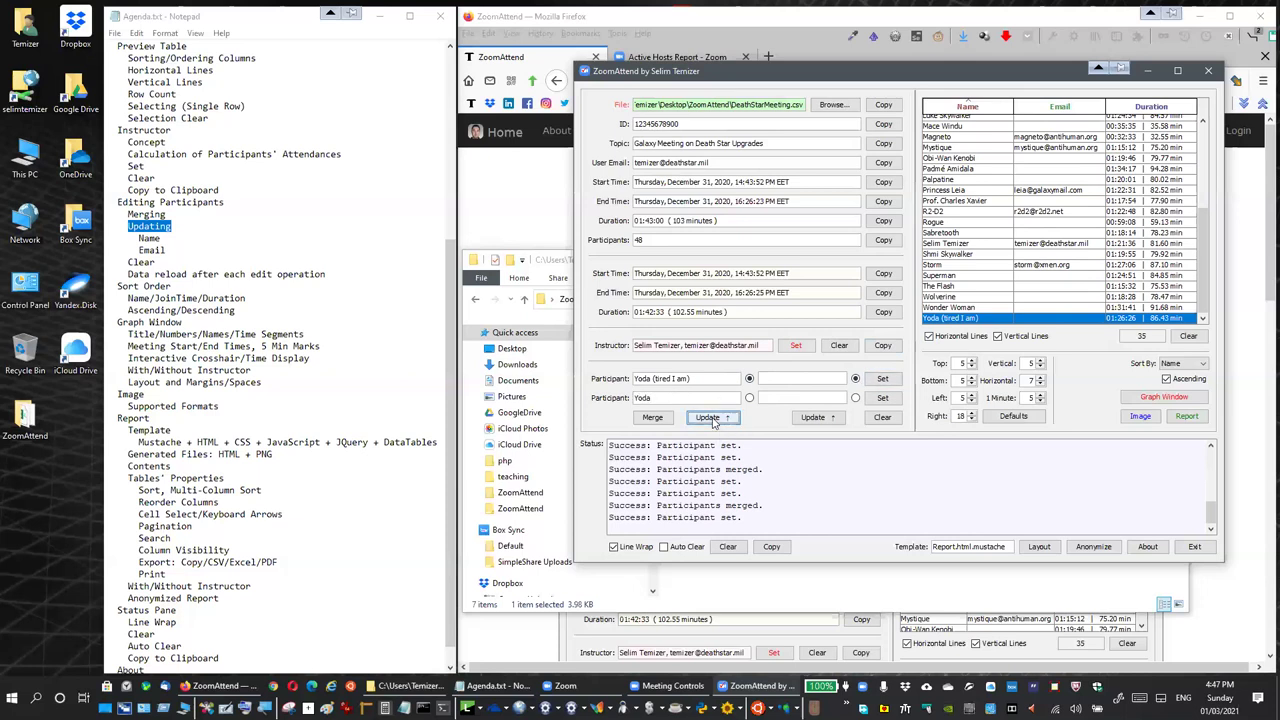
click(975, 108)
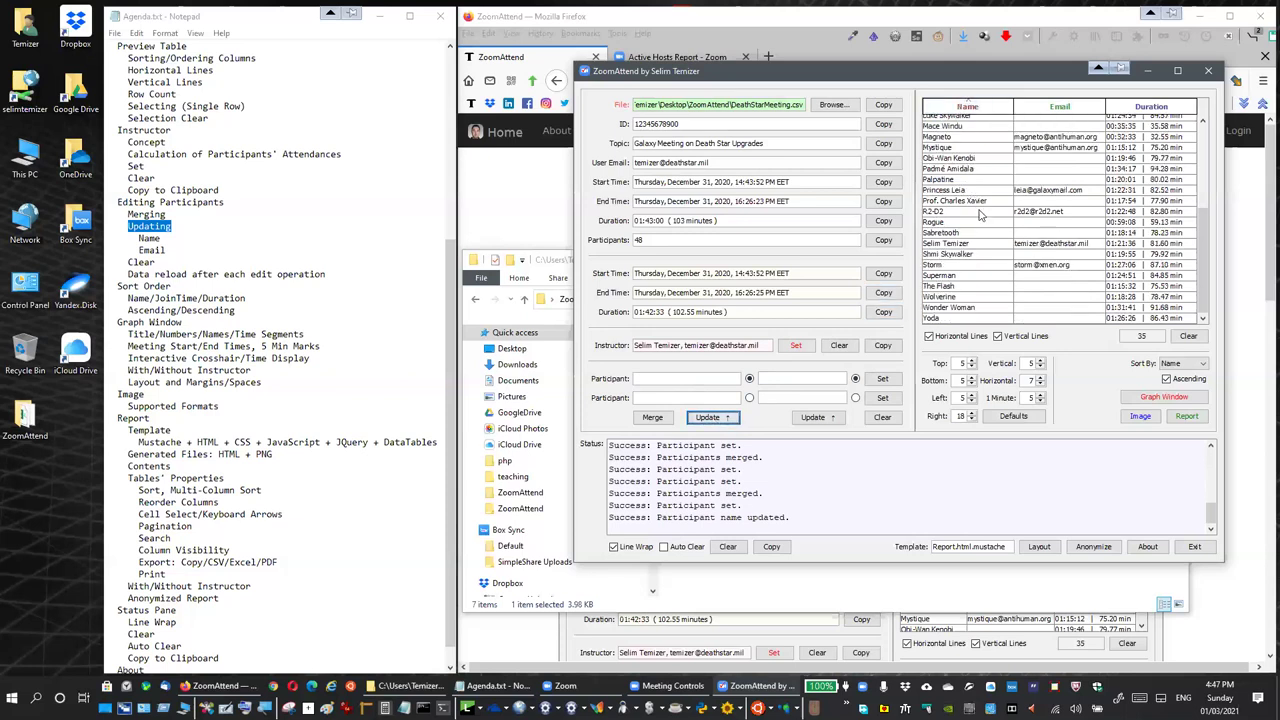
Add an email address to the Wolverine participant, re-sort the preview table by name, and select the updated row.
click(973, 297)
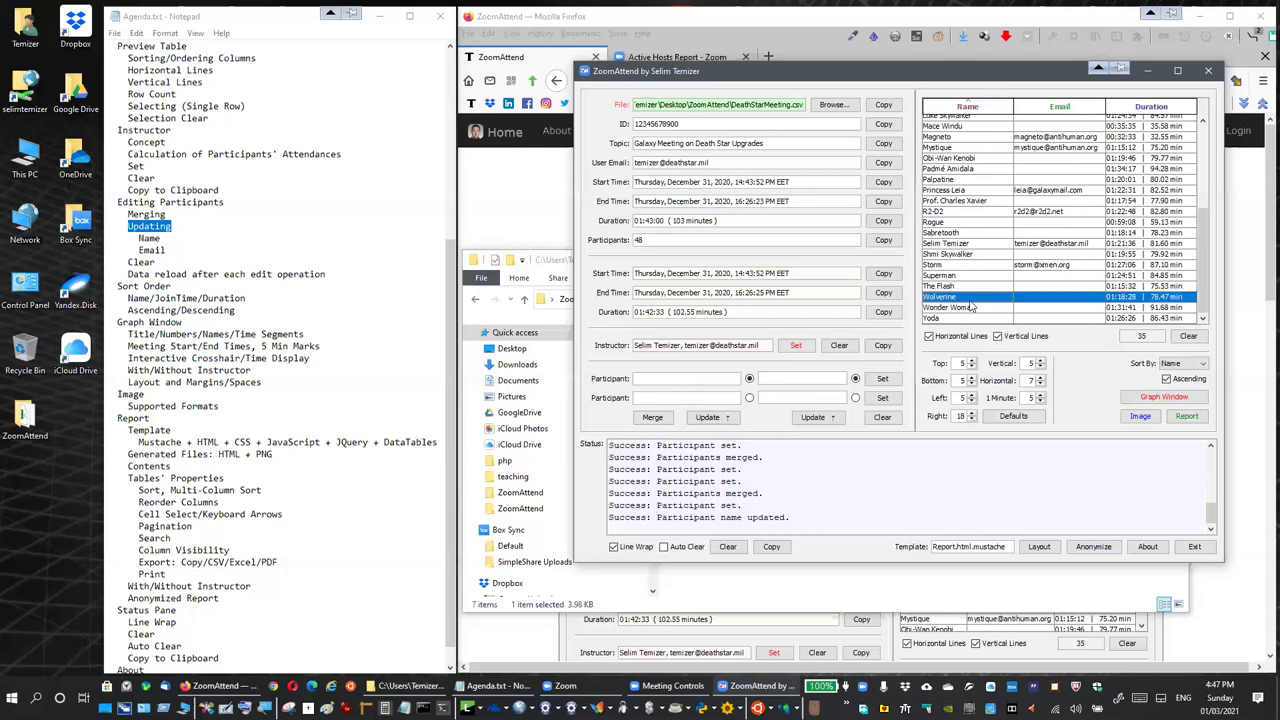
click(874, 382)
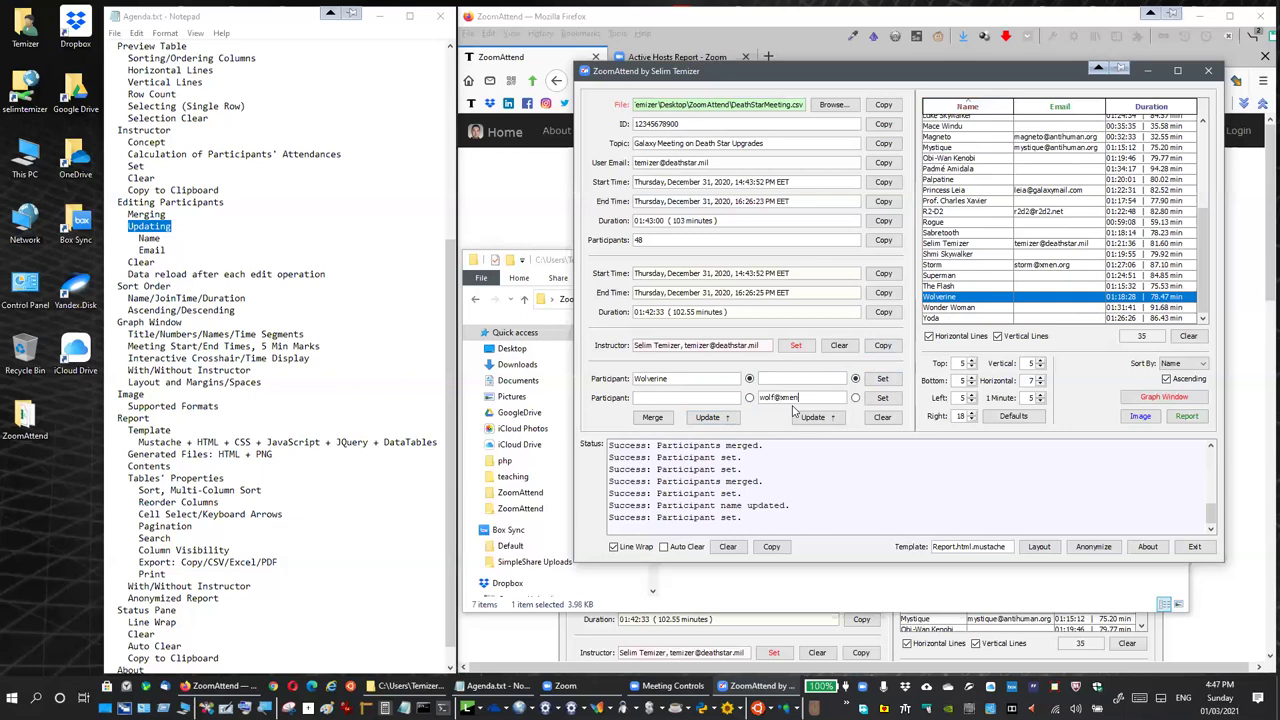
click(810, 417)
click(967, 105)
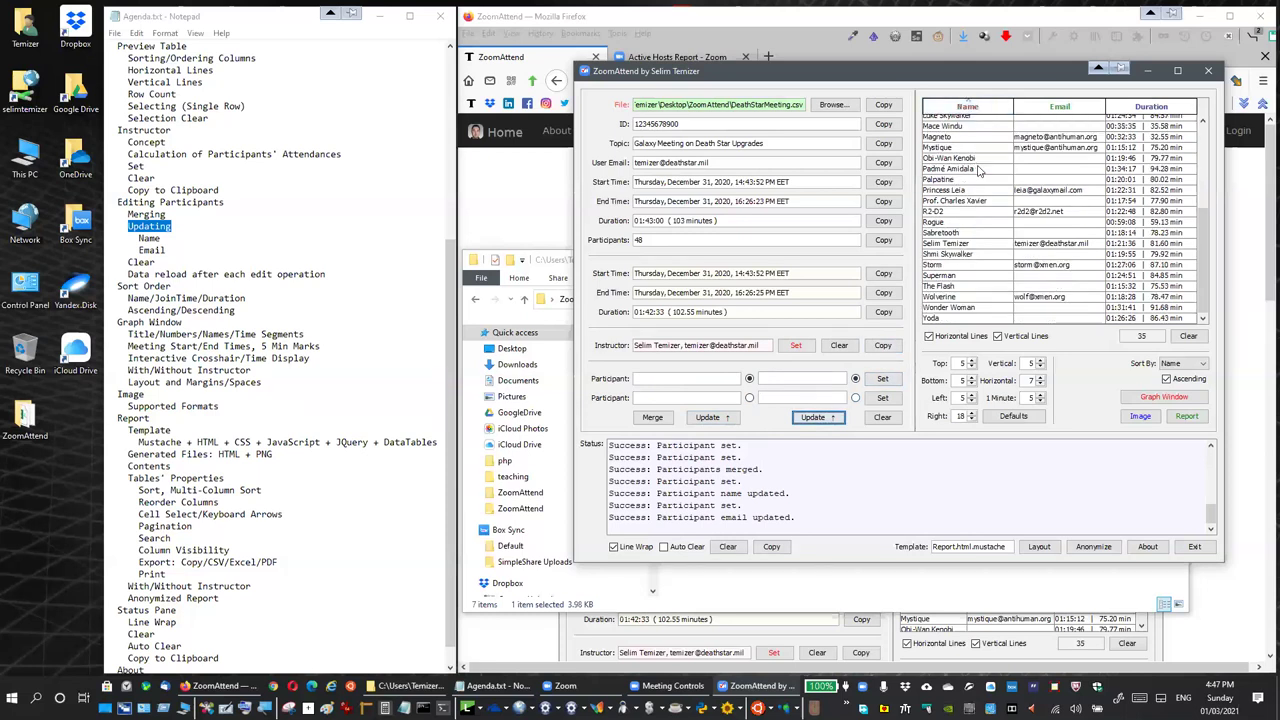
click(1002, 298)
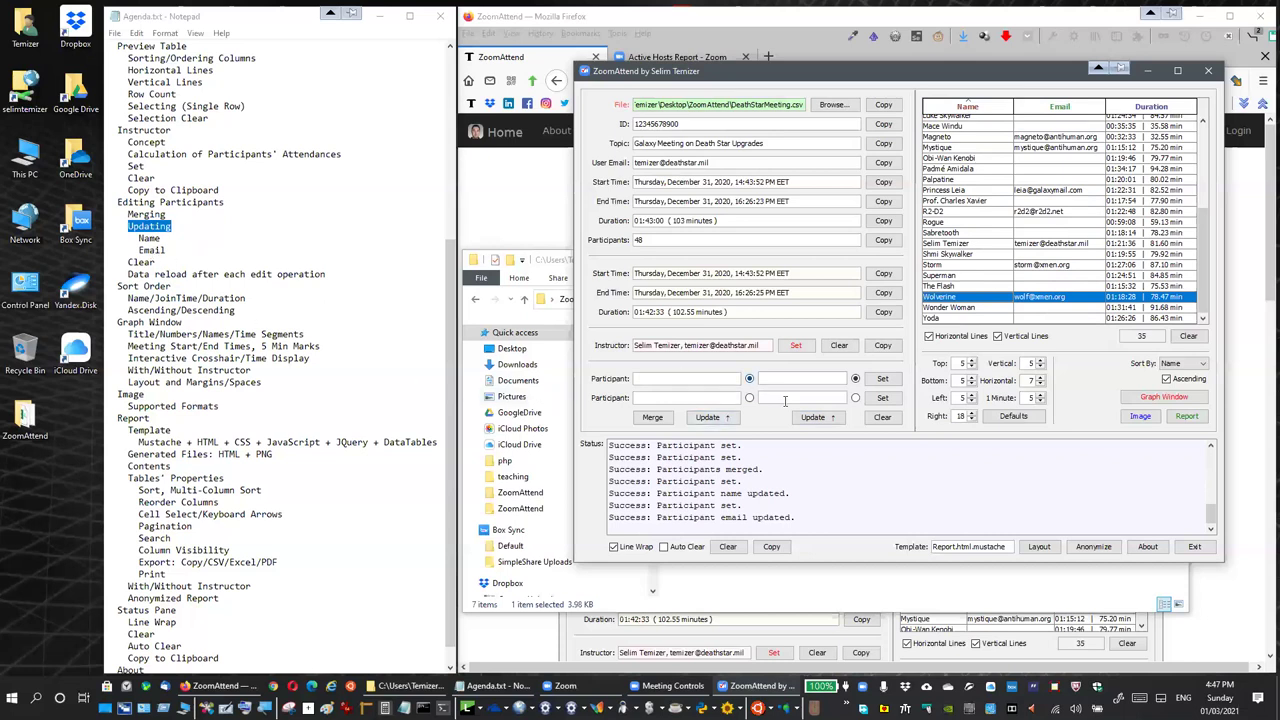
Clear the participant editing area and look over the edited entries in the preview table.
click(883, 419)
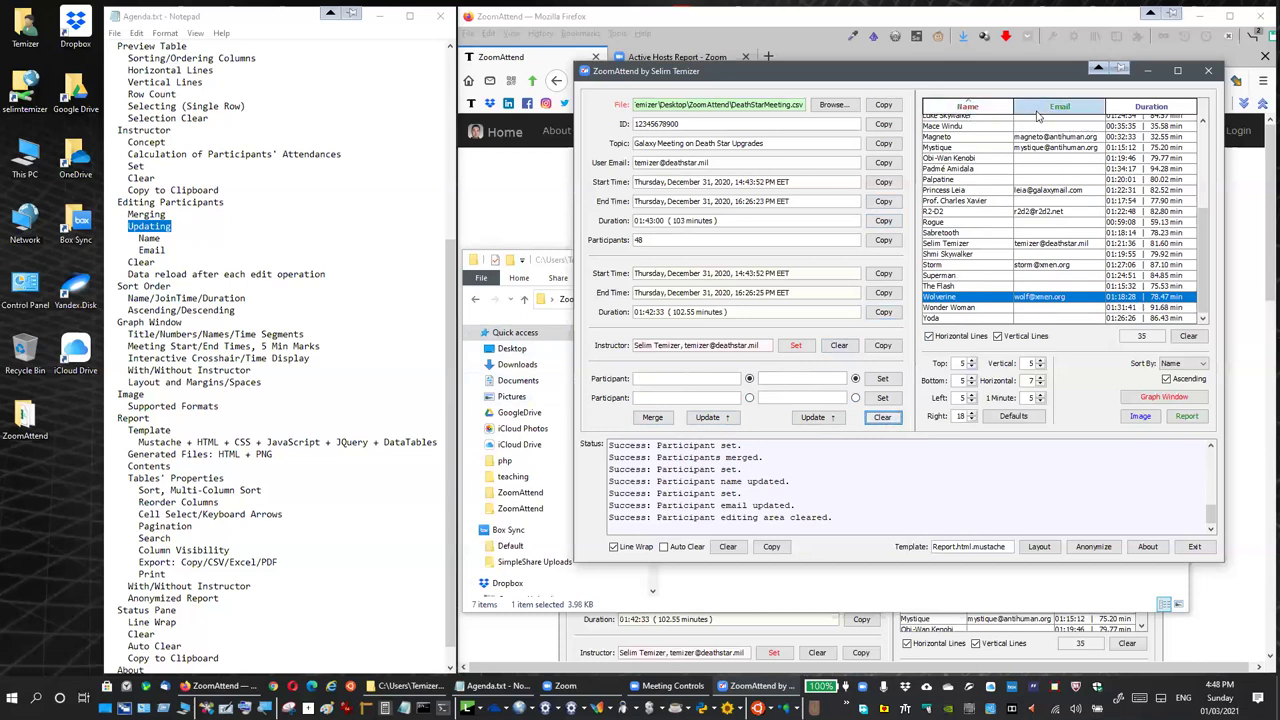
scroll(957, 212, up, 1)
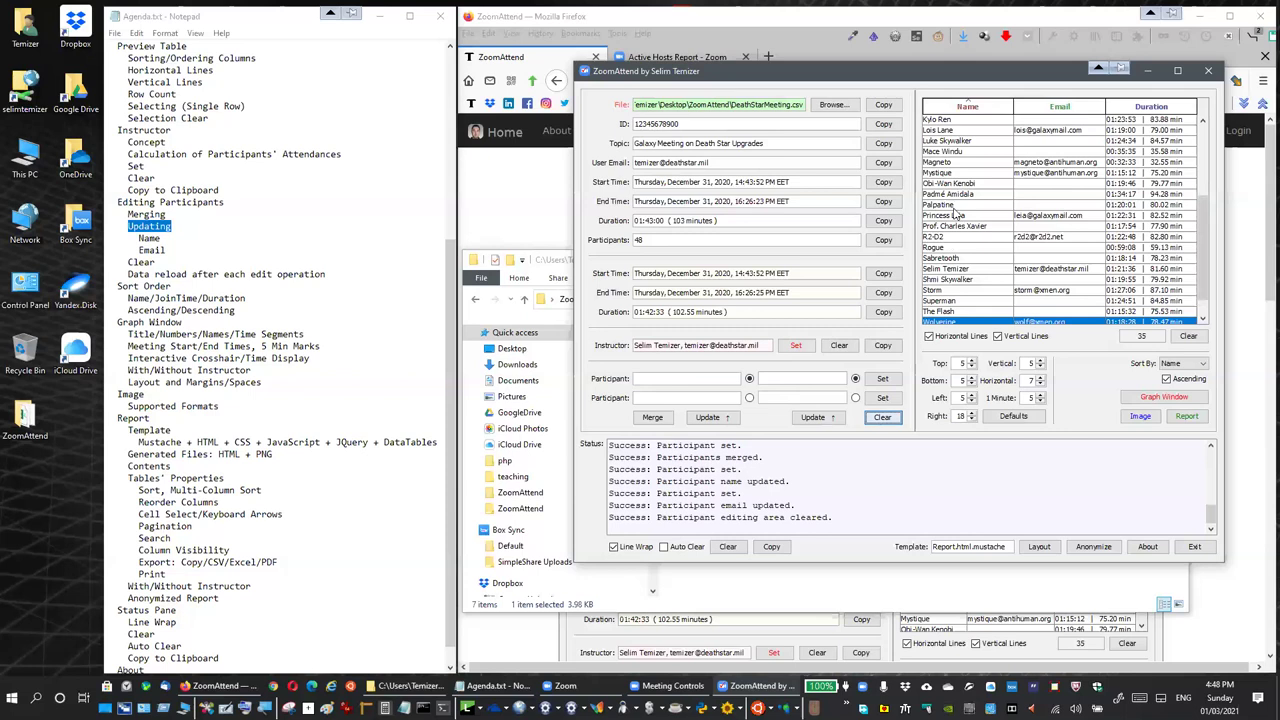
scroll(957, 212, down, 1)
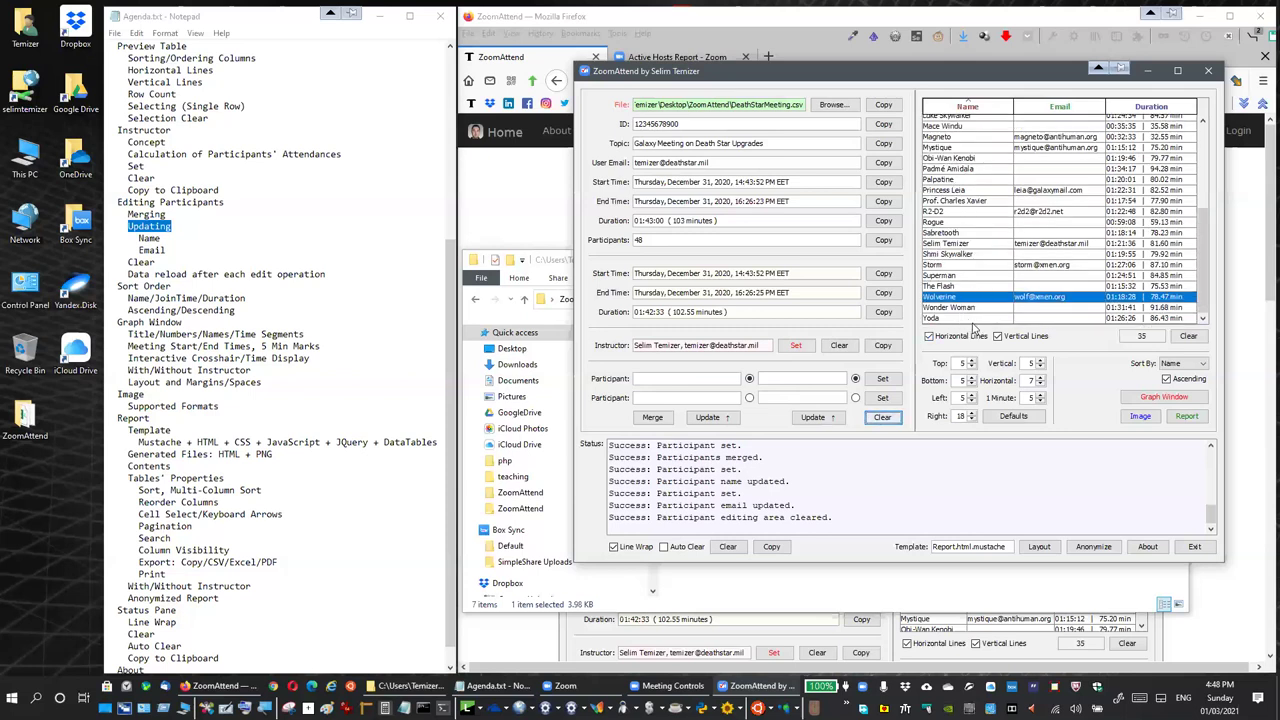
Mark the Sort Order heading in the Notepad agenda and select the Storm row in ZoomAttend's preview table.
double_click(140, 286)
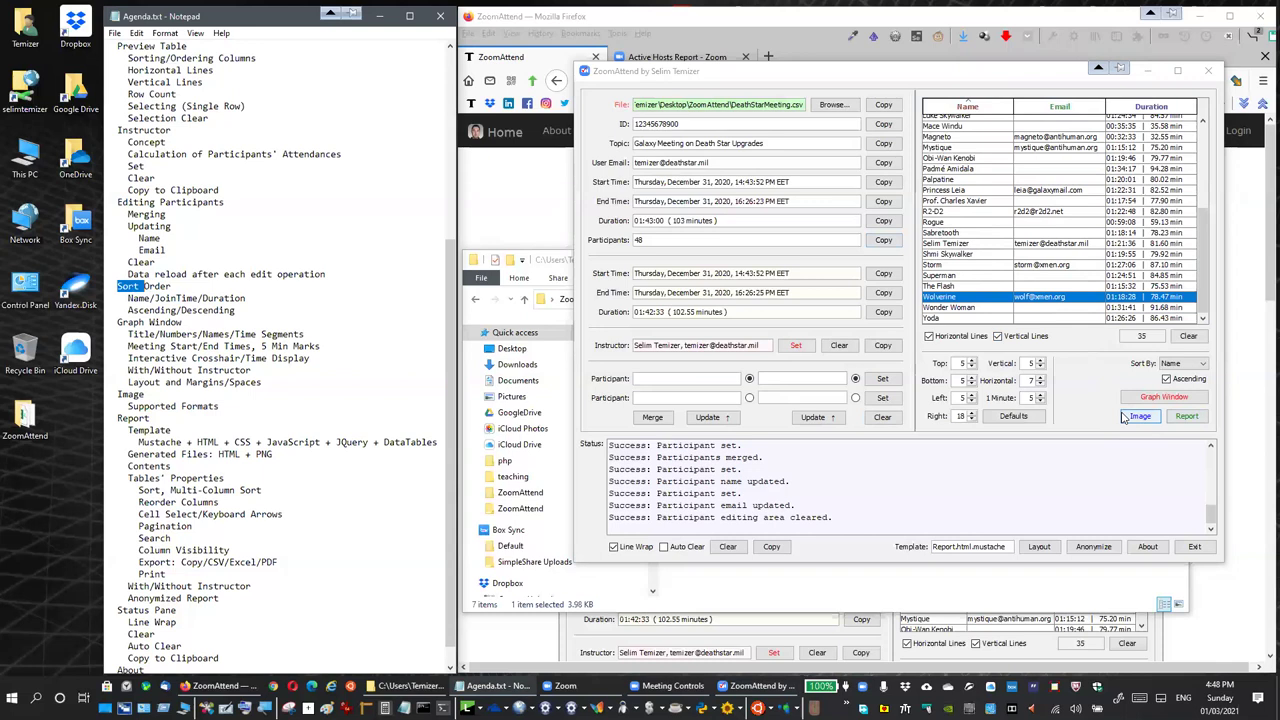
click(966, 267)
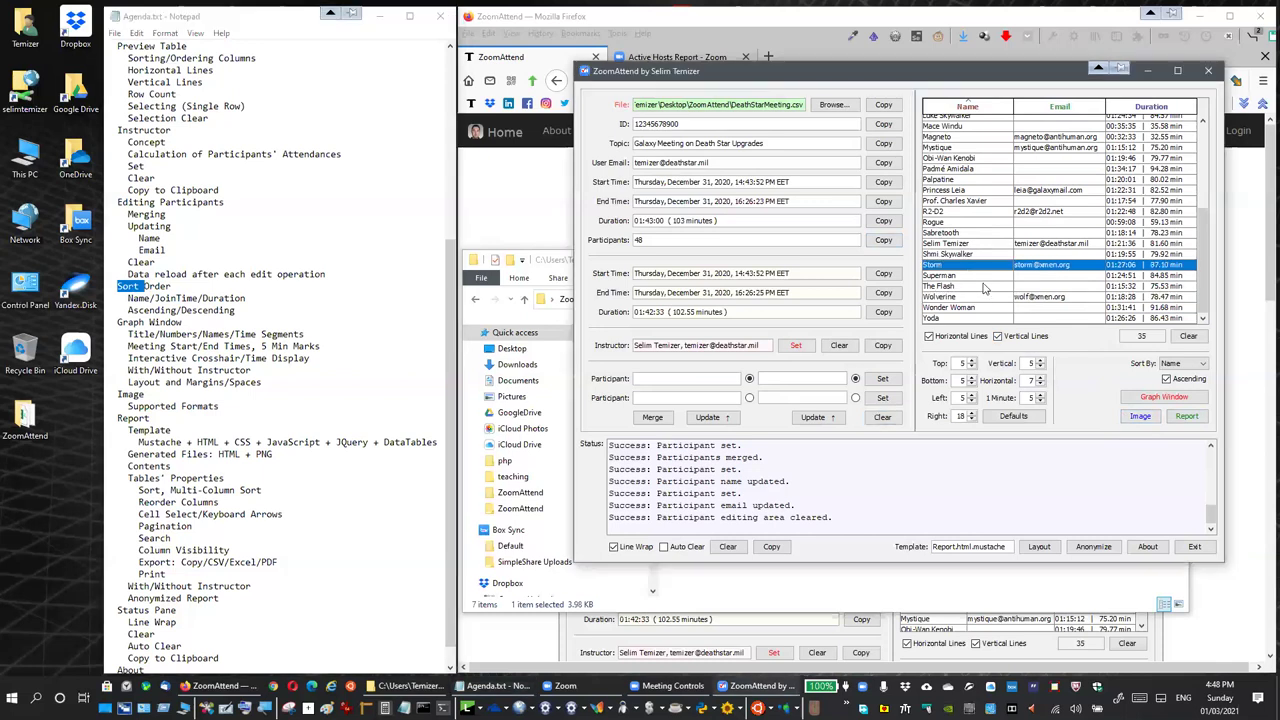
drag(1136, 341, 1150, 341)
double_click(1148, 341)
click(1148, 340)
click(966, 107)
click(966, 107)
click(1186, 422)
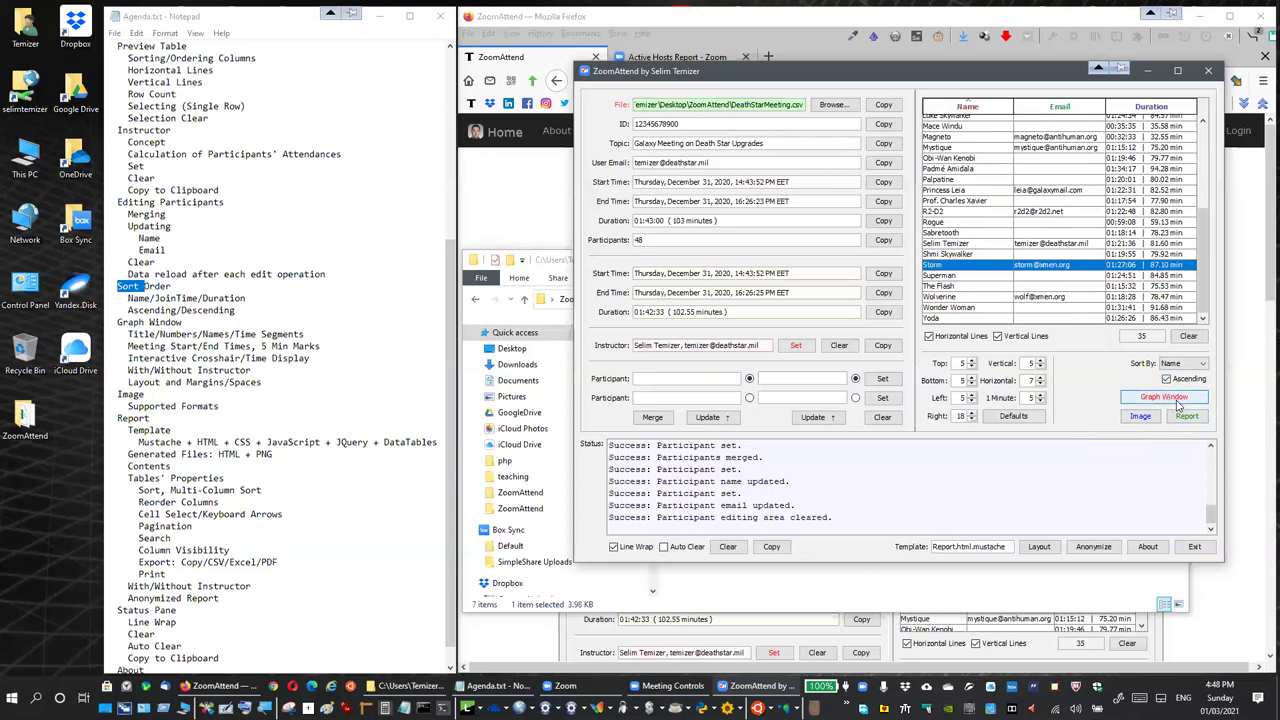
Try the JoinTime and Duration sort orders and return the sort order to Name with Ascending enabled.
click(1180, 366)
click(1208, 375)
click(1187, 367)
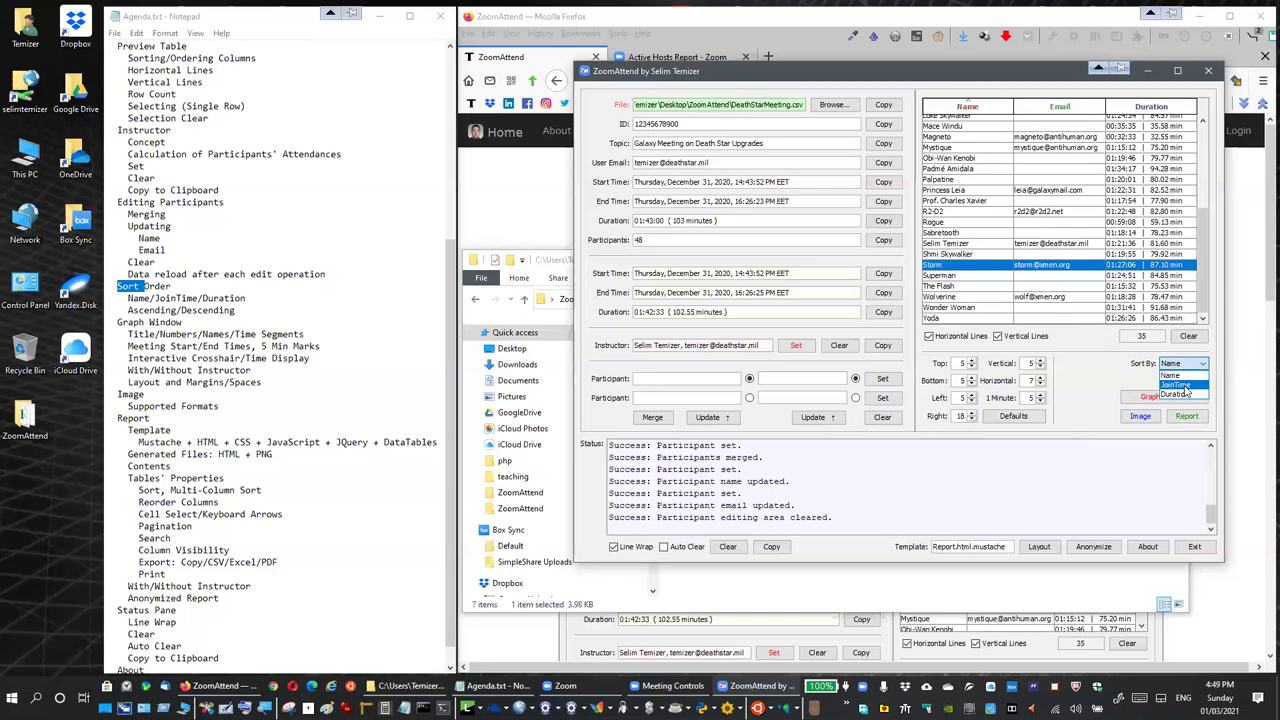
click(1187, 390)
click(1188, 368)
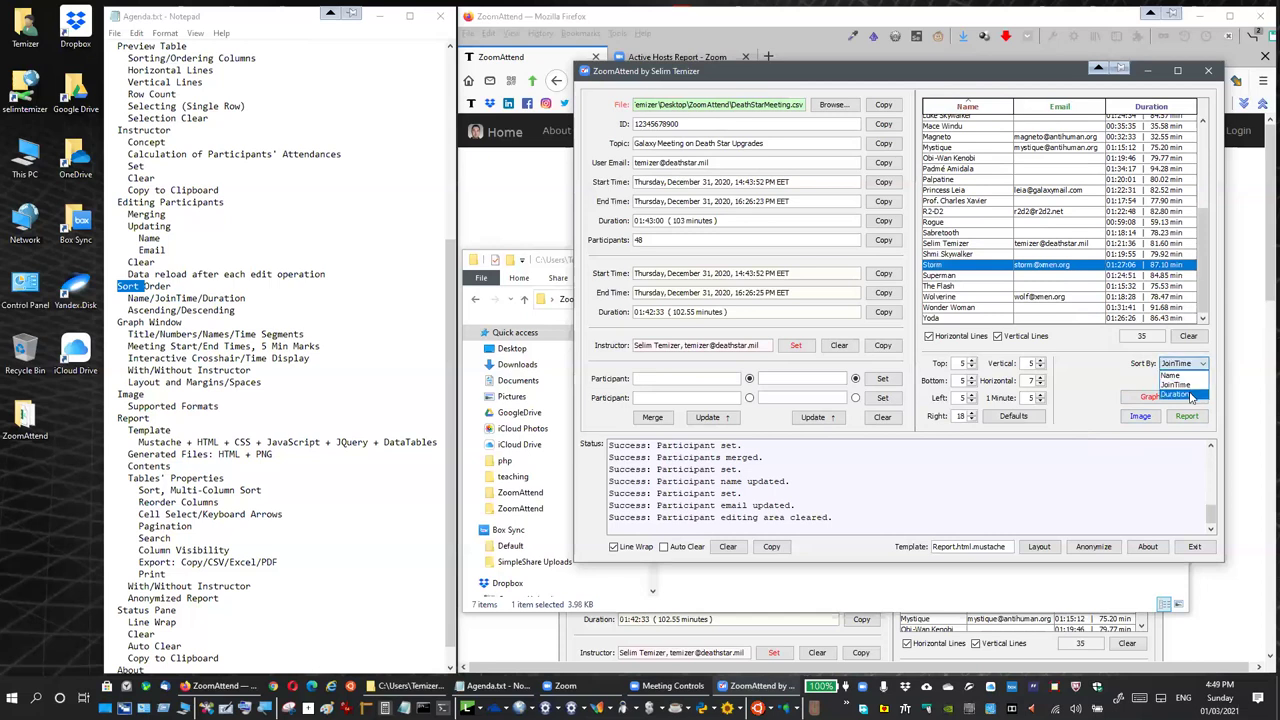
click(1190, 396)
click(1183, 367)
click(1185, 379)
click(1183, 384)
click(1176, 368)
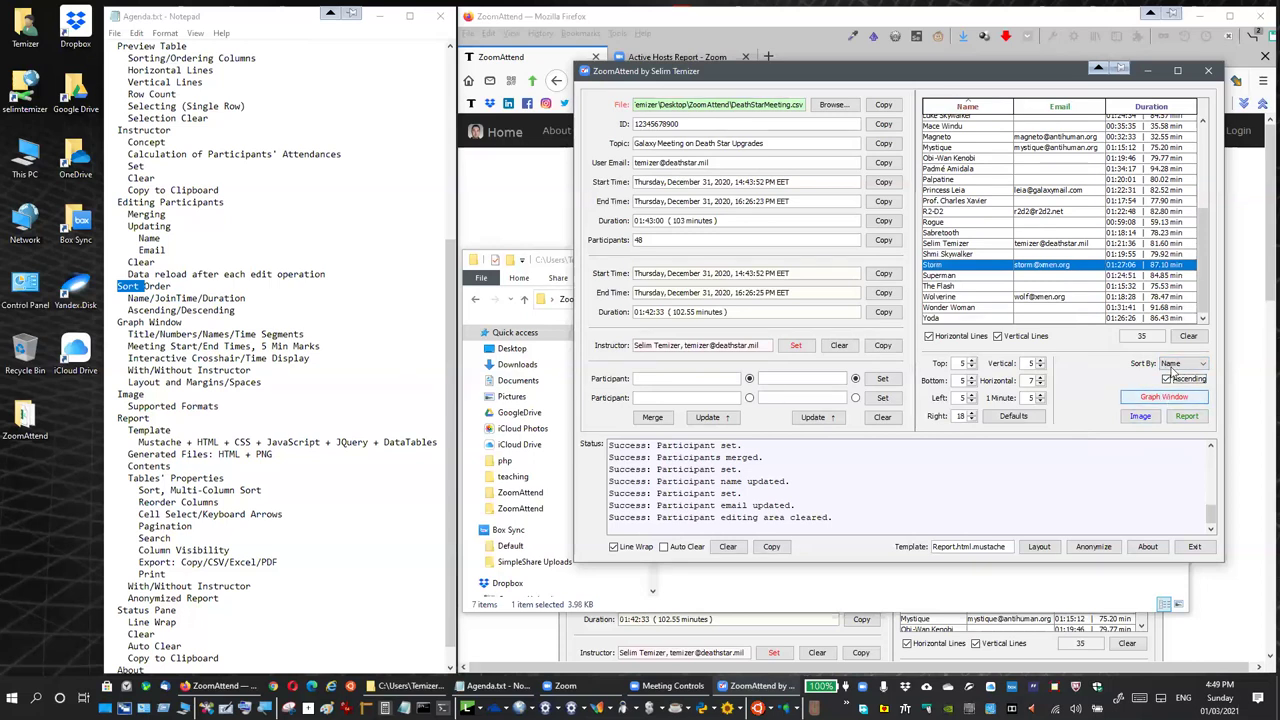
Open the attendance graph sorted by Name in ascending order, look over the participants' time segments, and close it.
click(1181, 385)
click(1166, 398)
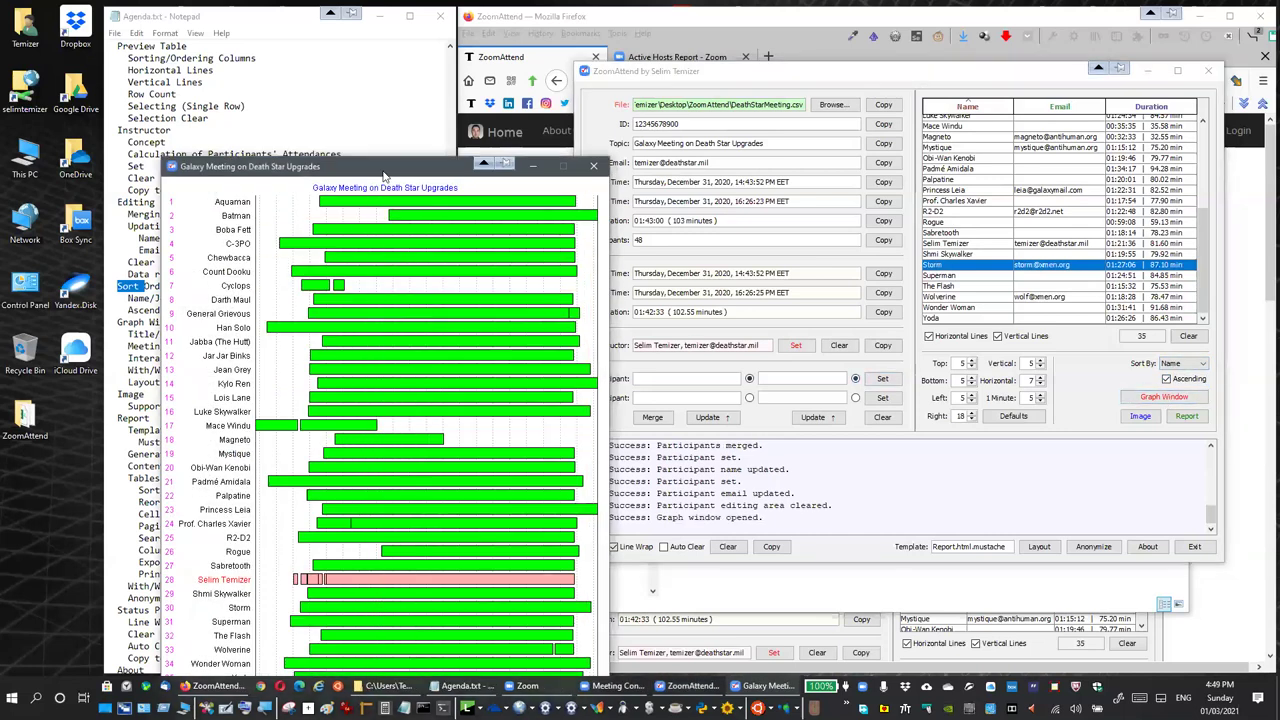
drag(392, 175, 645, 80)
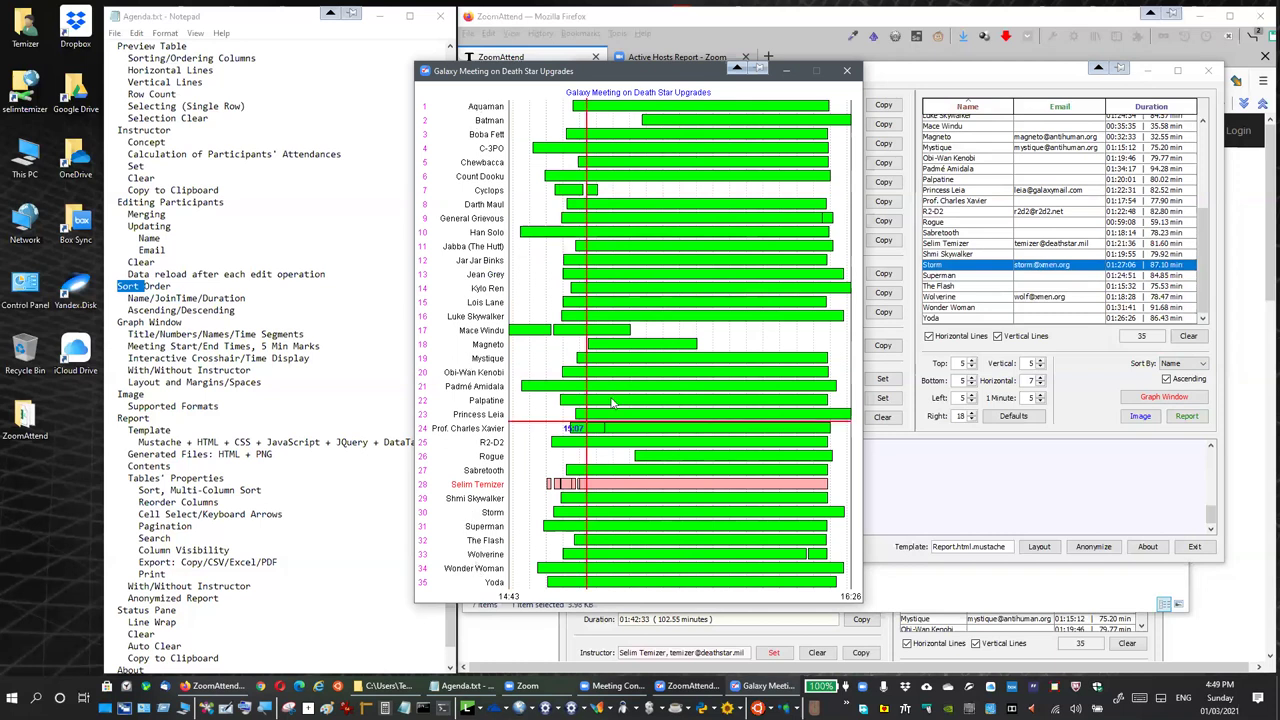
click(849, 73)
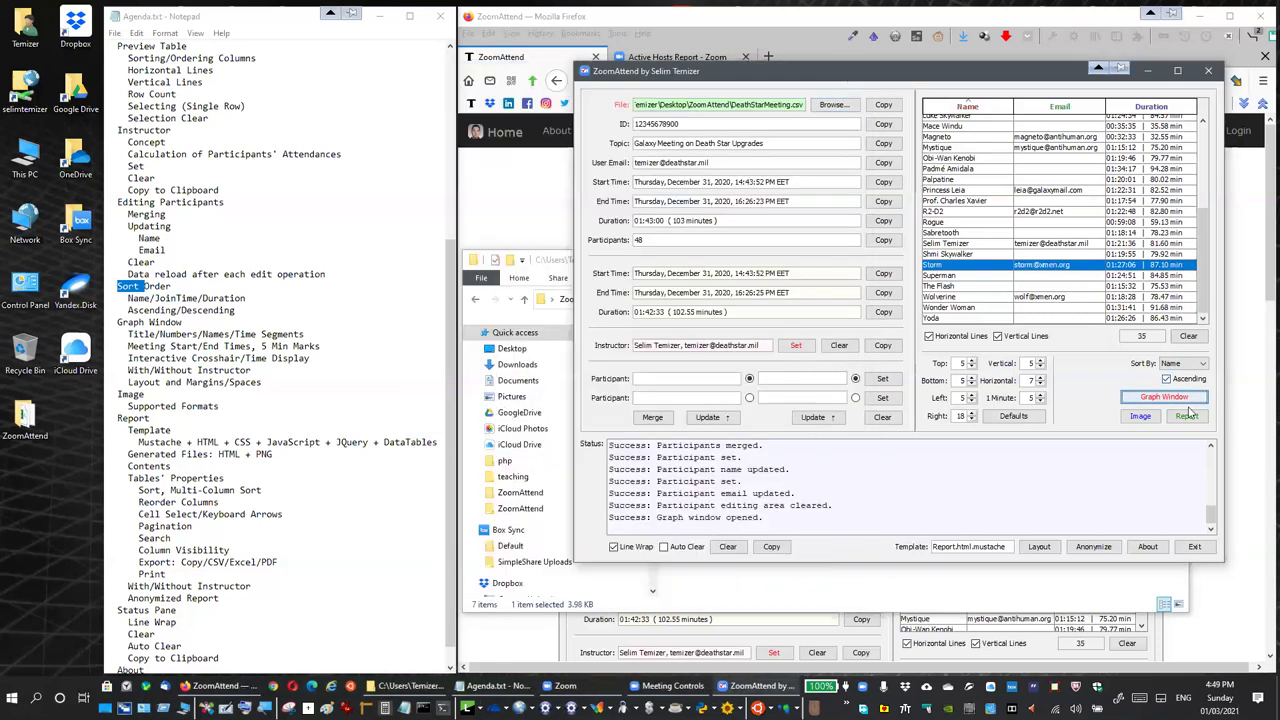
Set the sort order to JoinTime, view the resulting attendance graph, and close it.
click(1185, 365)
click(1184, 384)
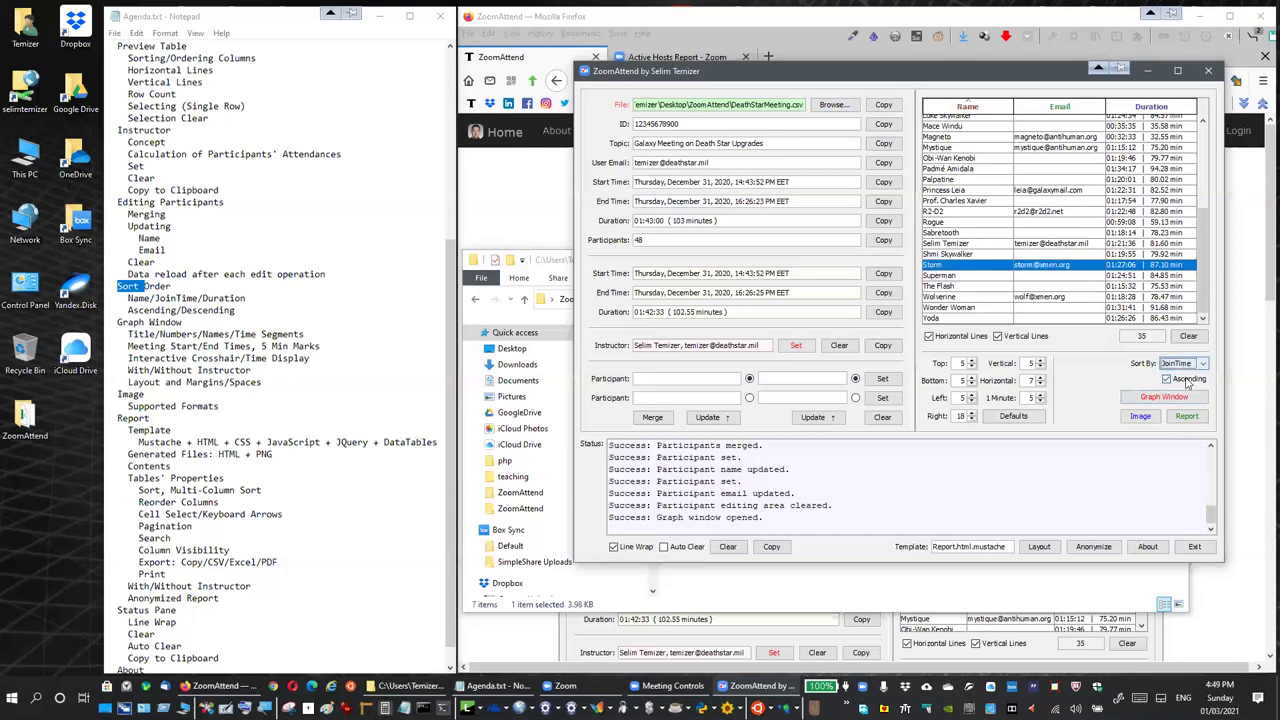
click(1164, 397)
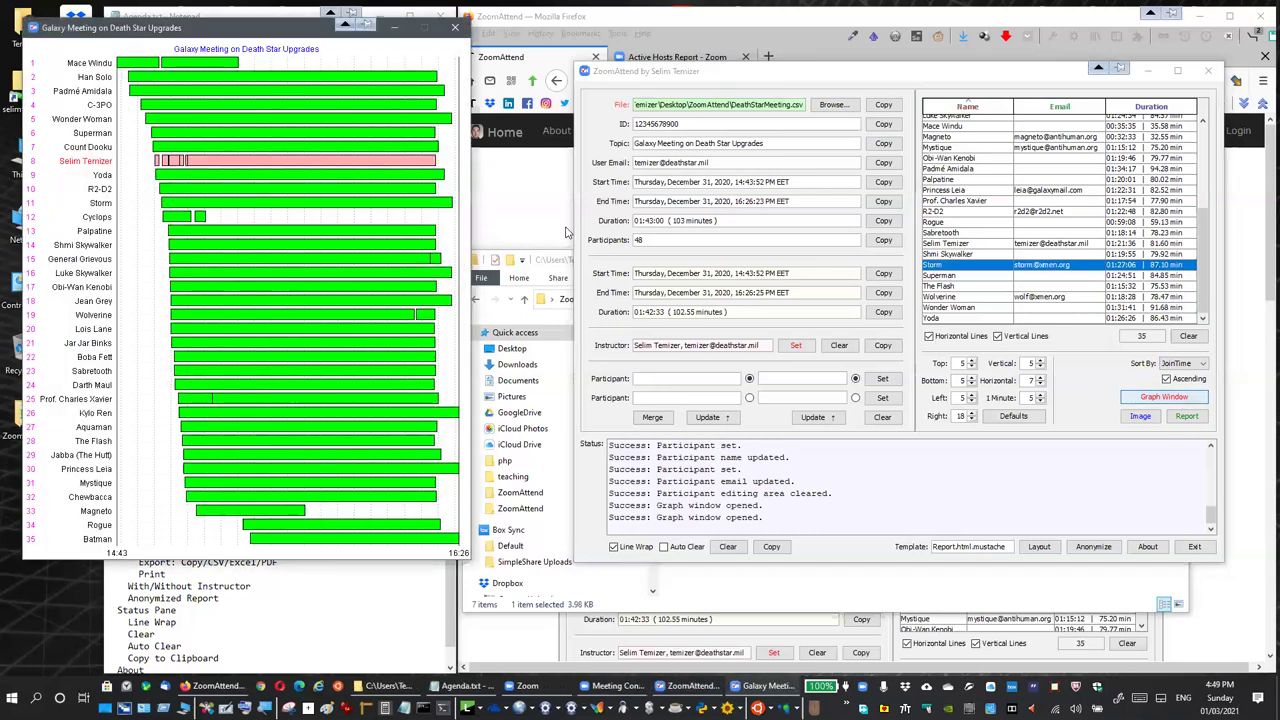
drag(227, 40, 661, 100)
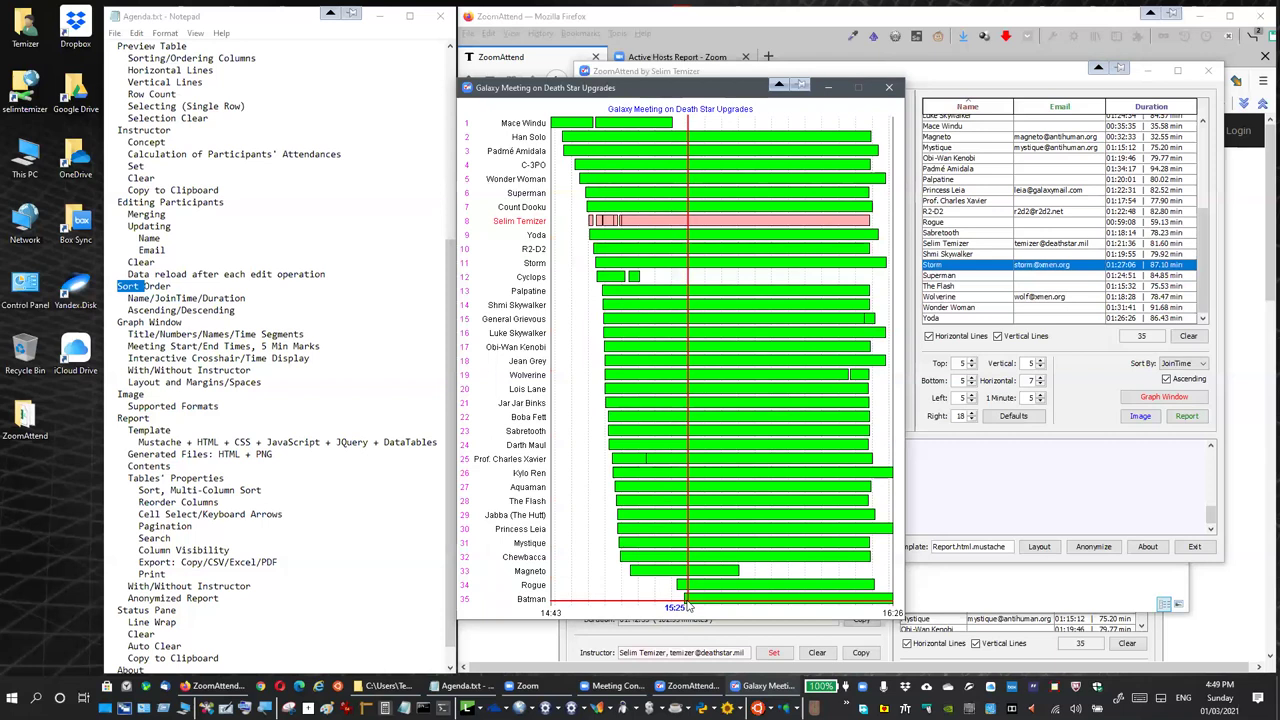
click(889, 88)
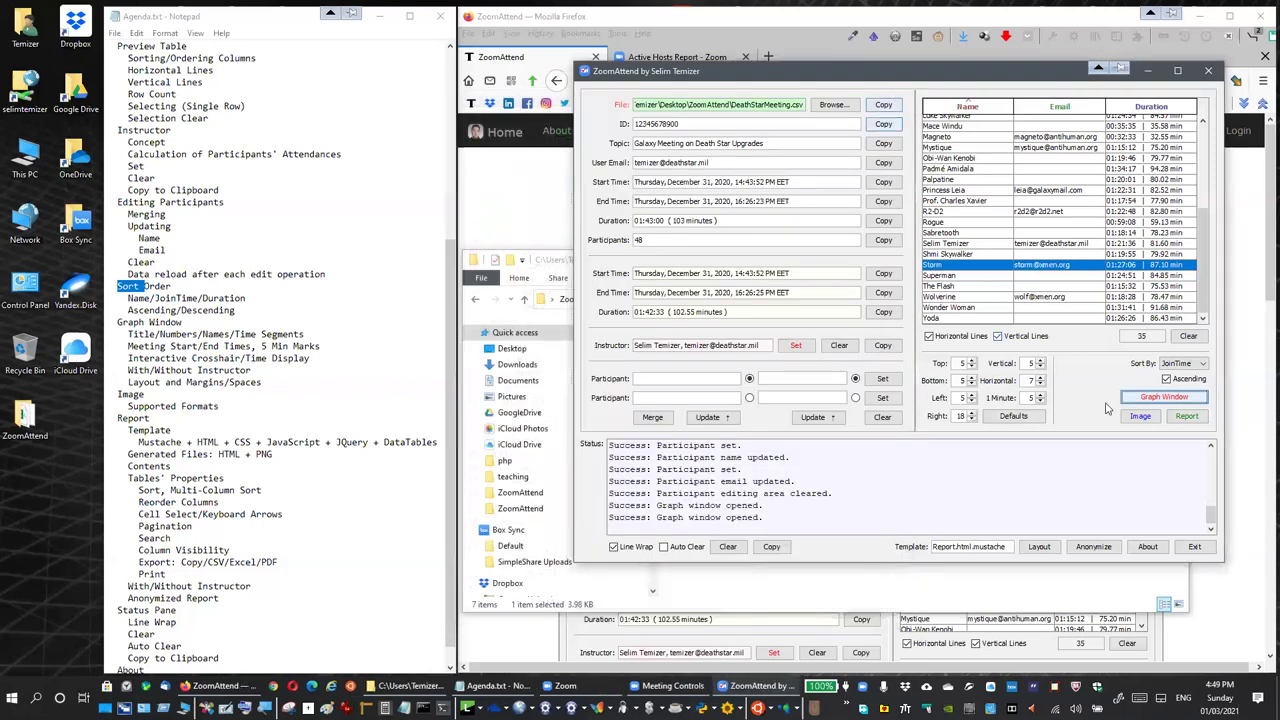
Set the sort order to Duration, view the resulting attendance graph, and close it.
click(1184, 364)
click(1181, 396)
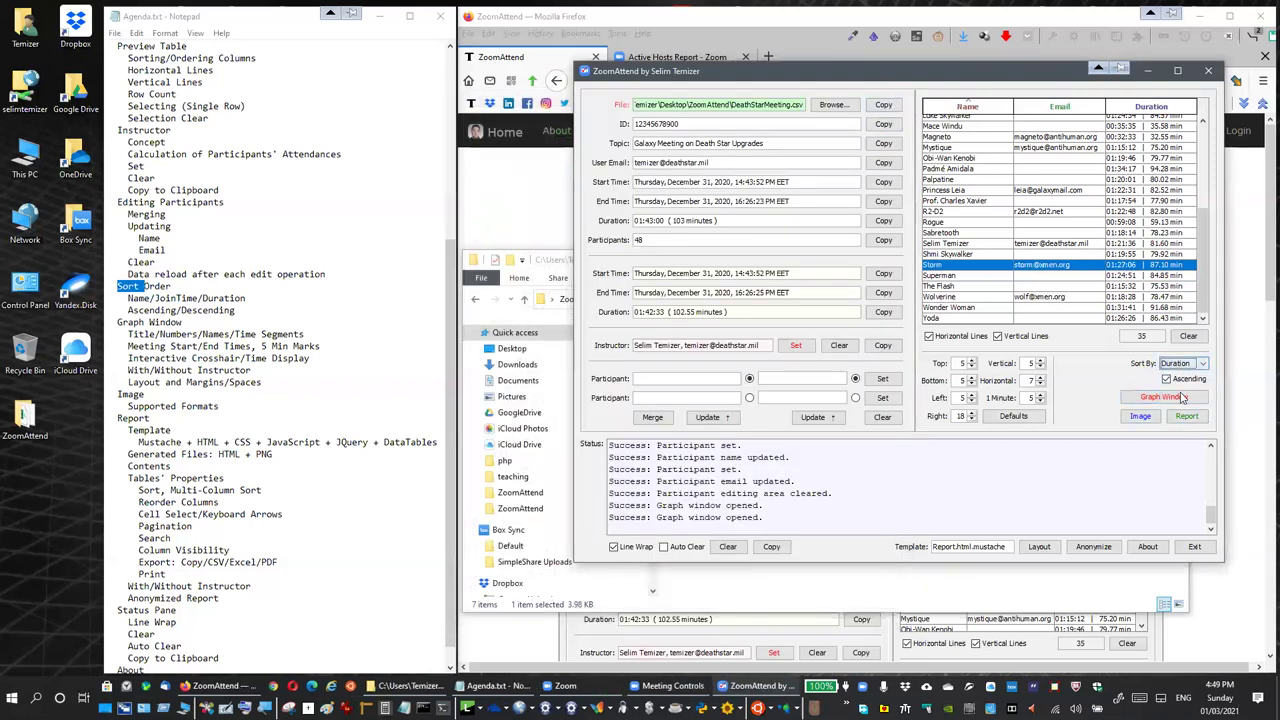
click(1166, 400)
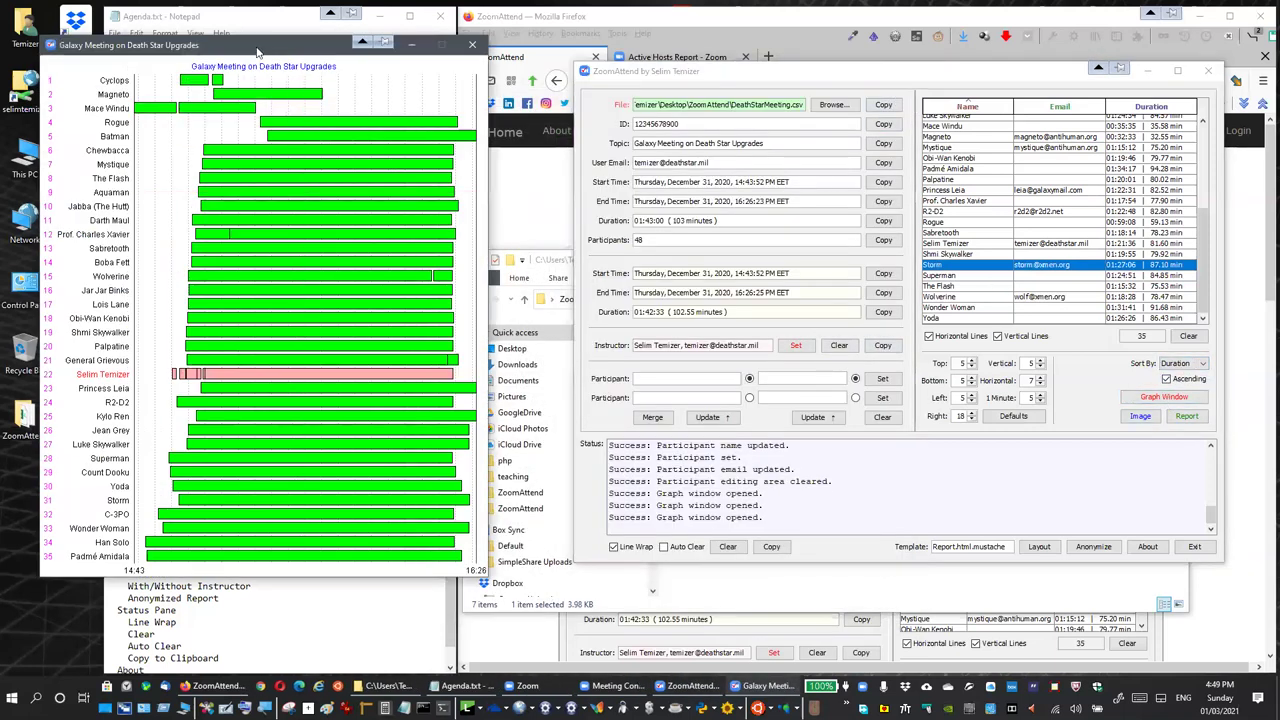
drag(257, 52, 694, 101)
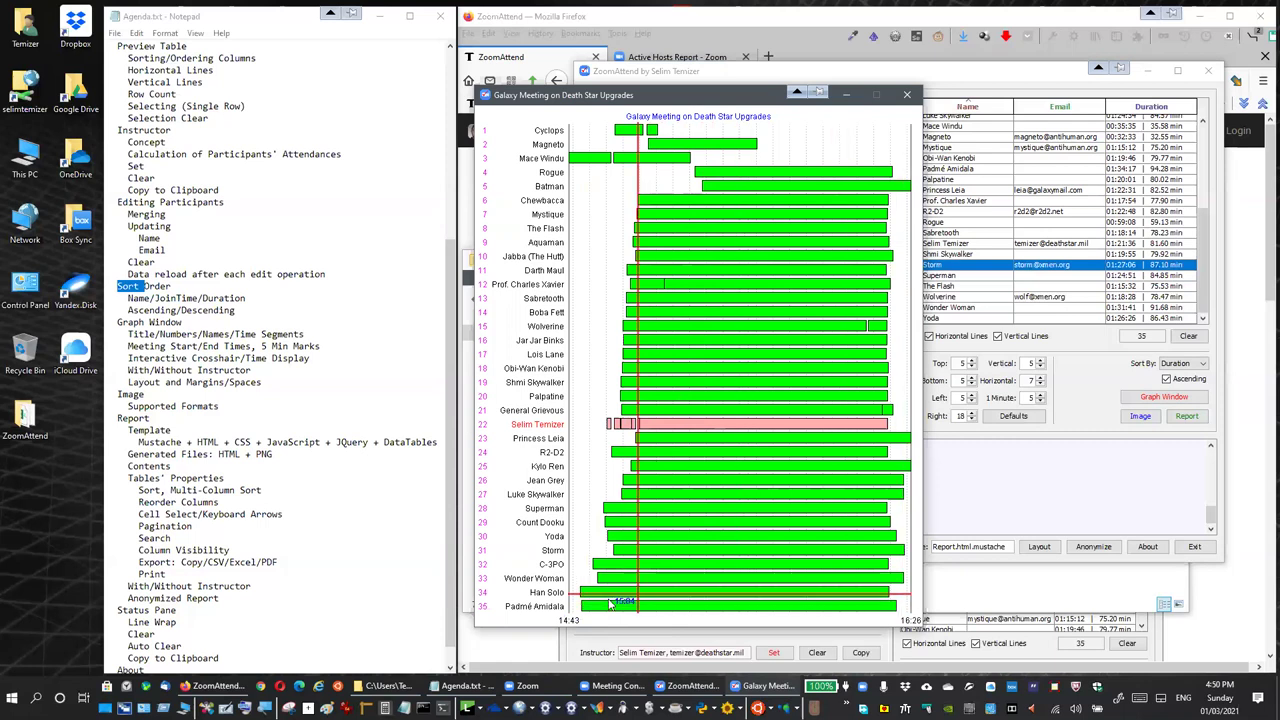
click(907, 96)
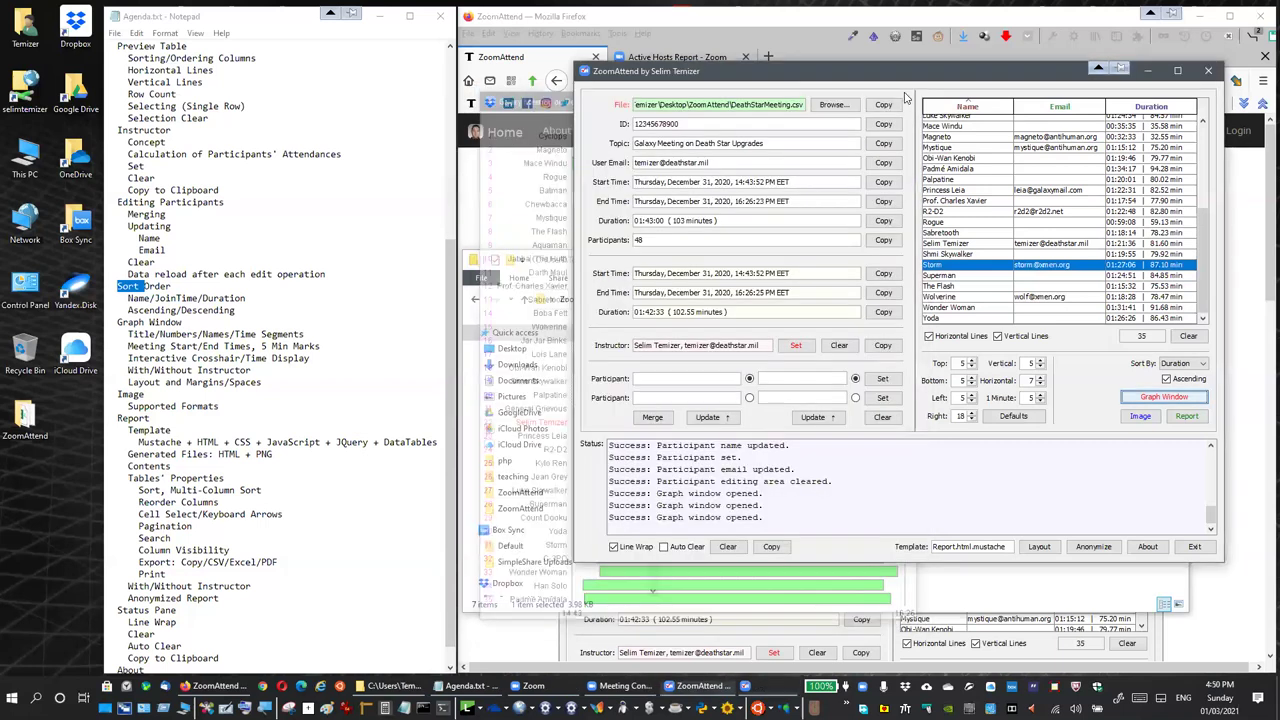
click(1160, 399)
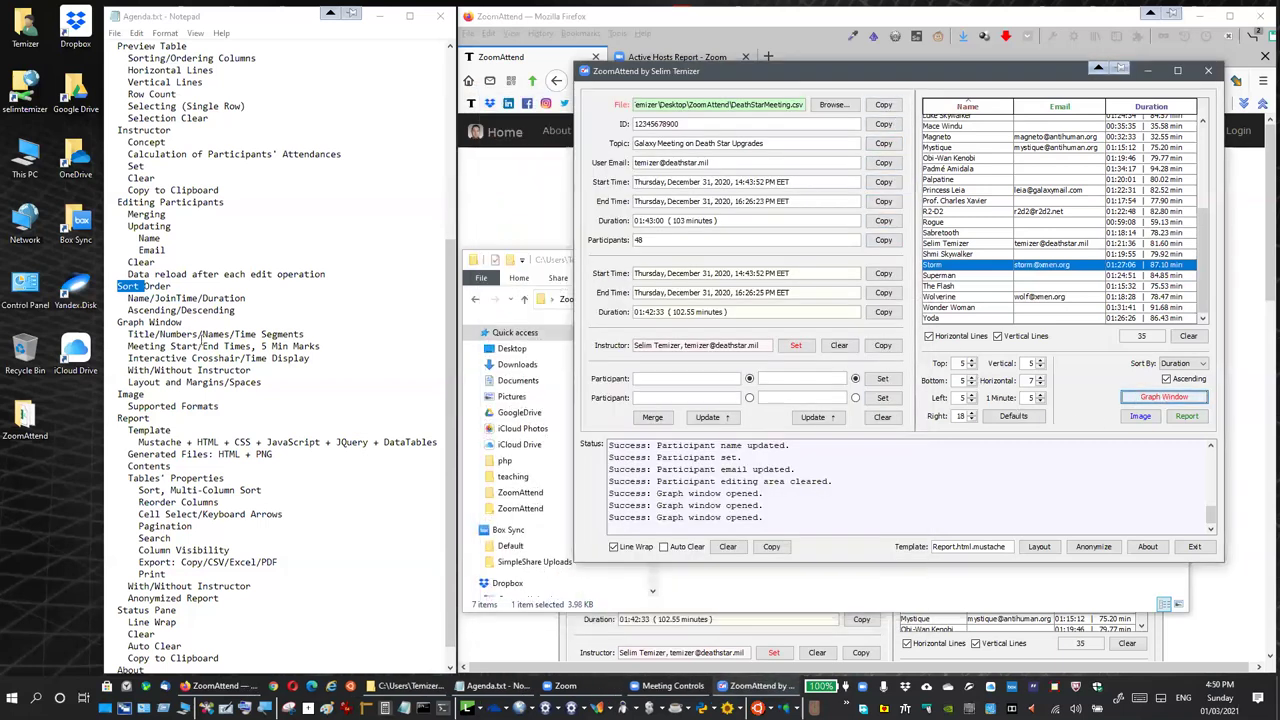
Mark the Graph Window heading in the Notepad agenda and set ZoomAttend's sort order back to Name.
double_click(134, 322)
scroll(196, 372, down, 1)
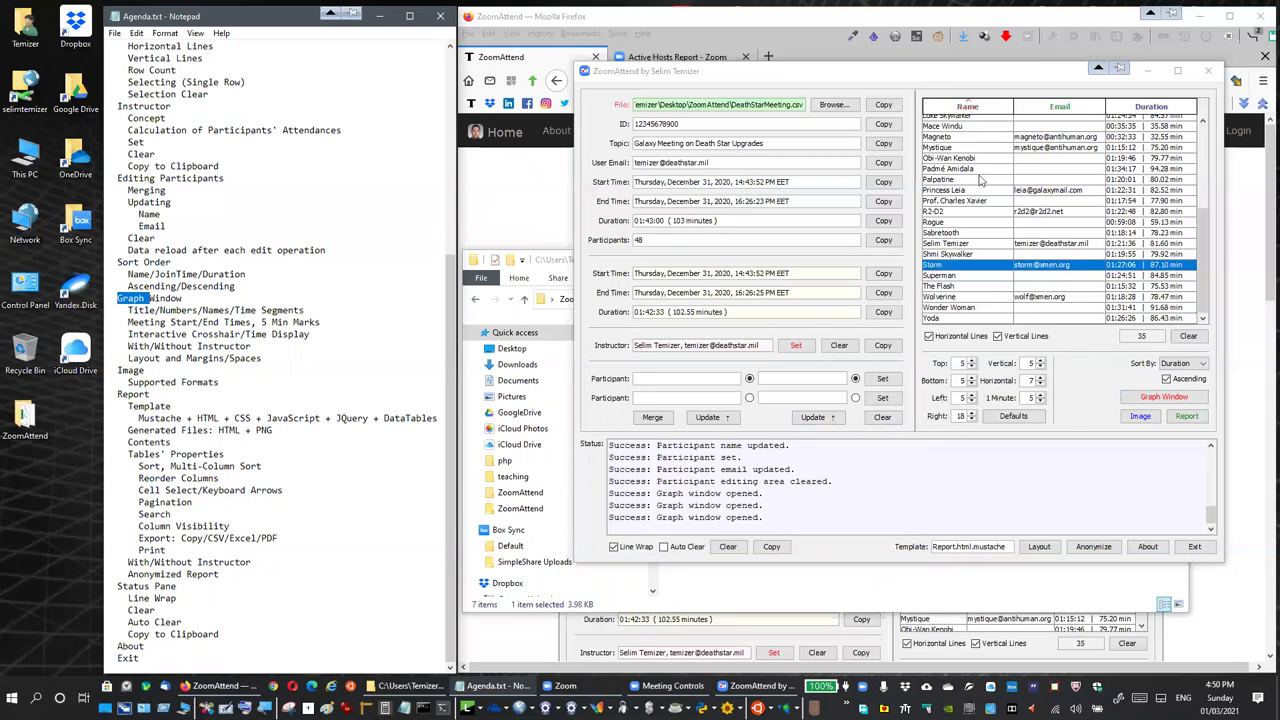
click(1185, 363)
click(1182, 386)
Open the attendance graph, examine its title, names, segments, time marks and crosshair time display, and close it.
click(1168, 398)
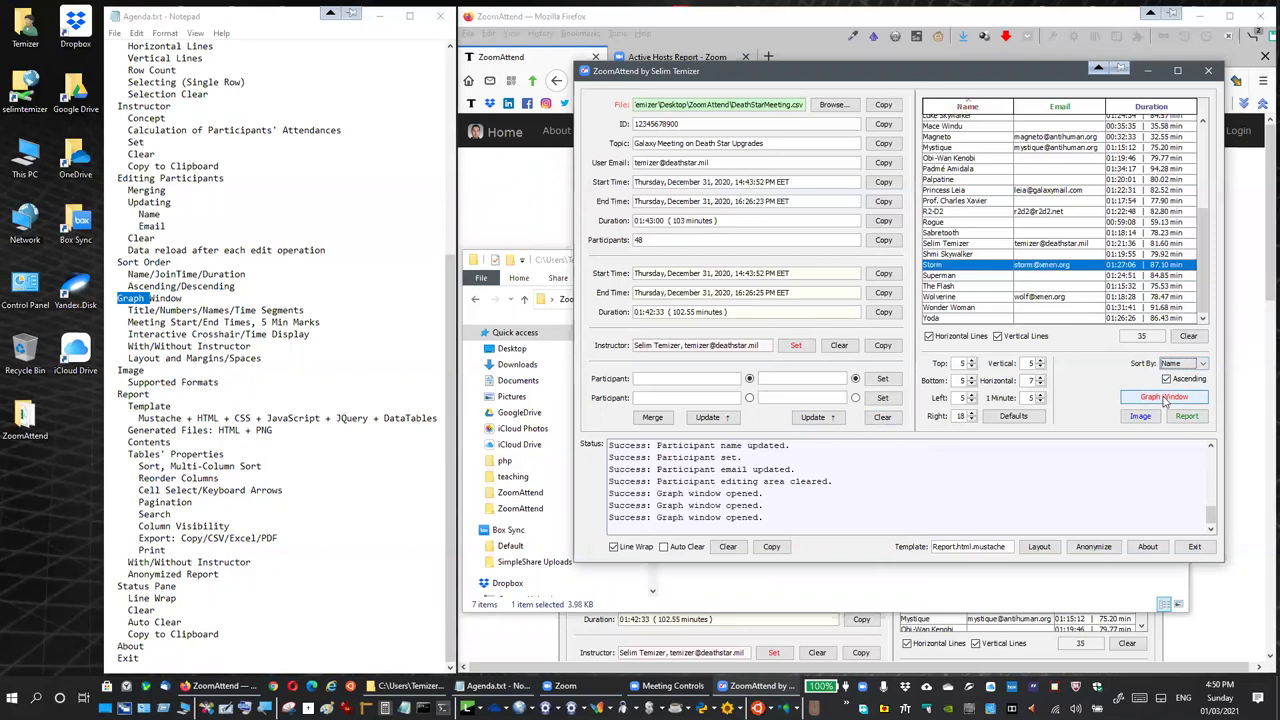
click(1165, 398)
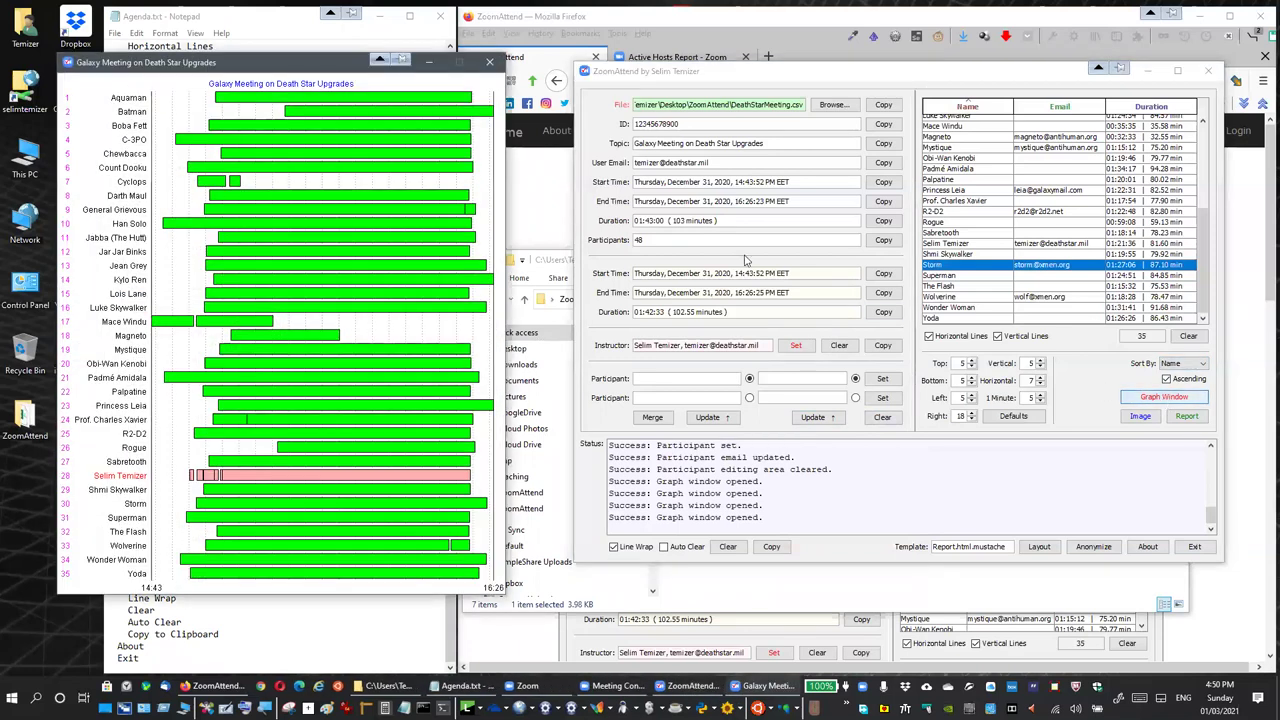
drag(318, 66, 761, 86)
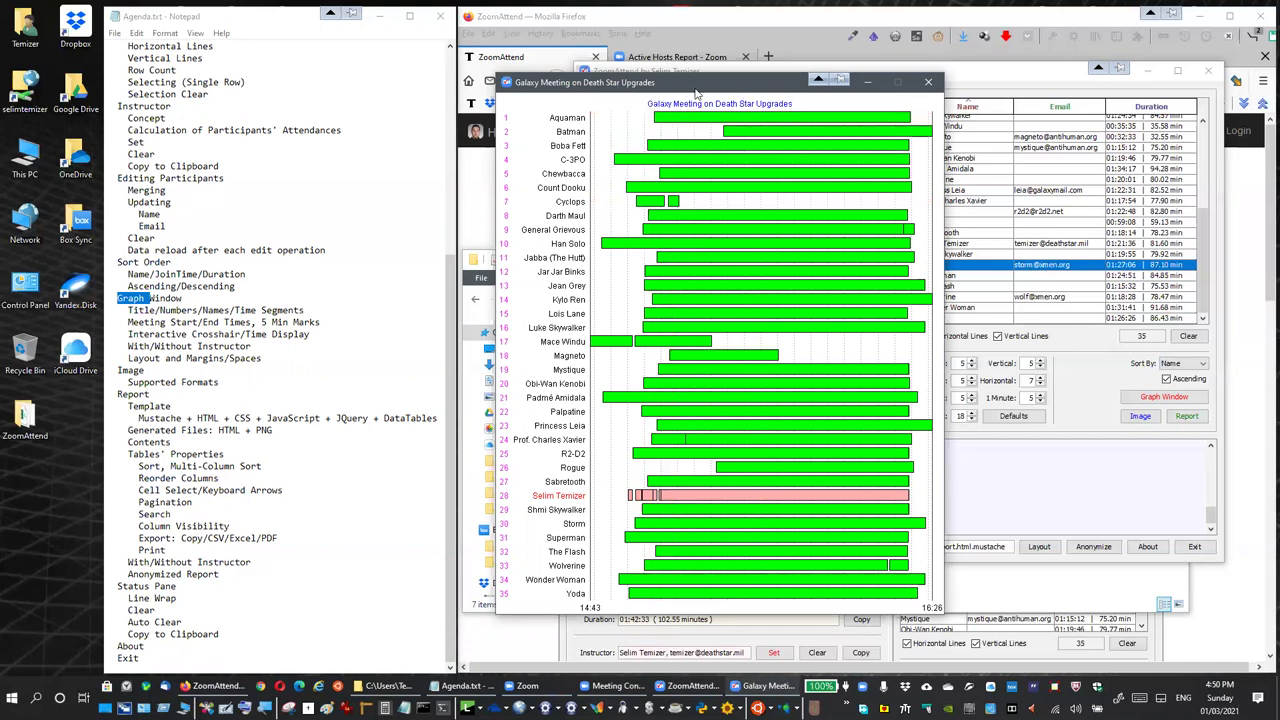
drag(695, 88, 739, 94)
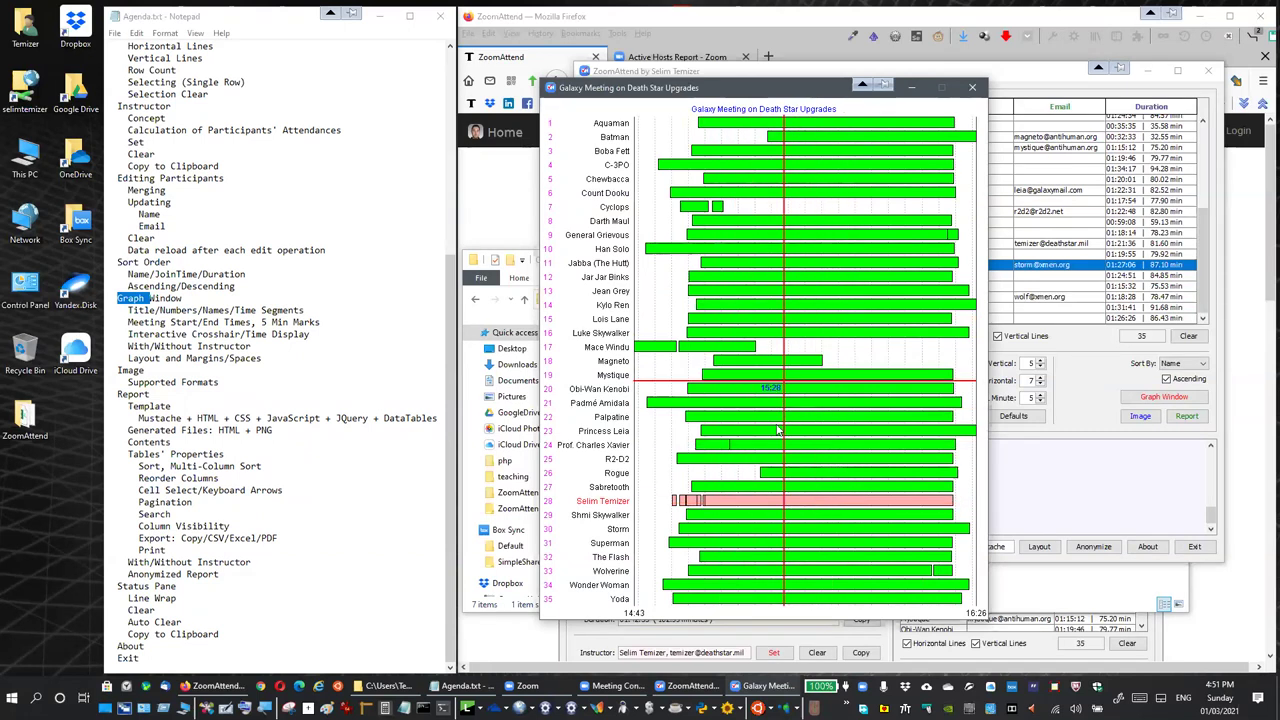
click(973, 89)
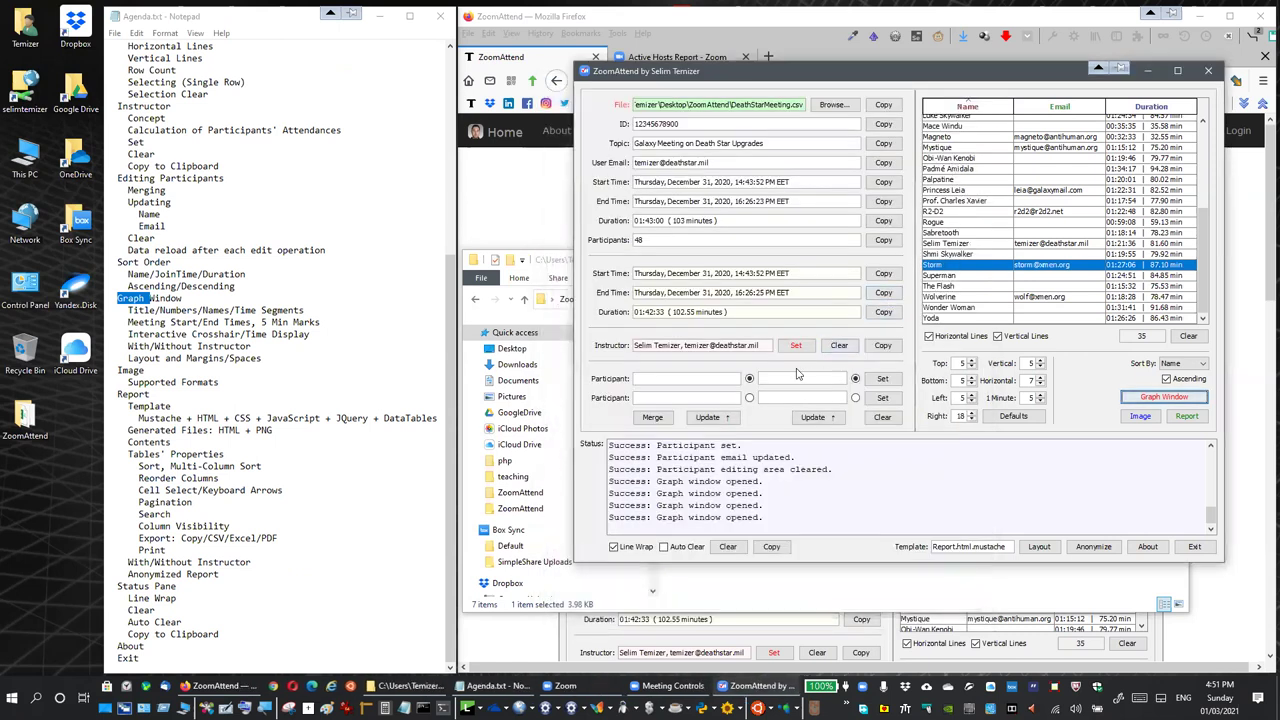
Clear the instructor and reopen the attendance graph to view it without an instructor.
click(838, 345)
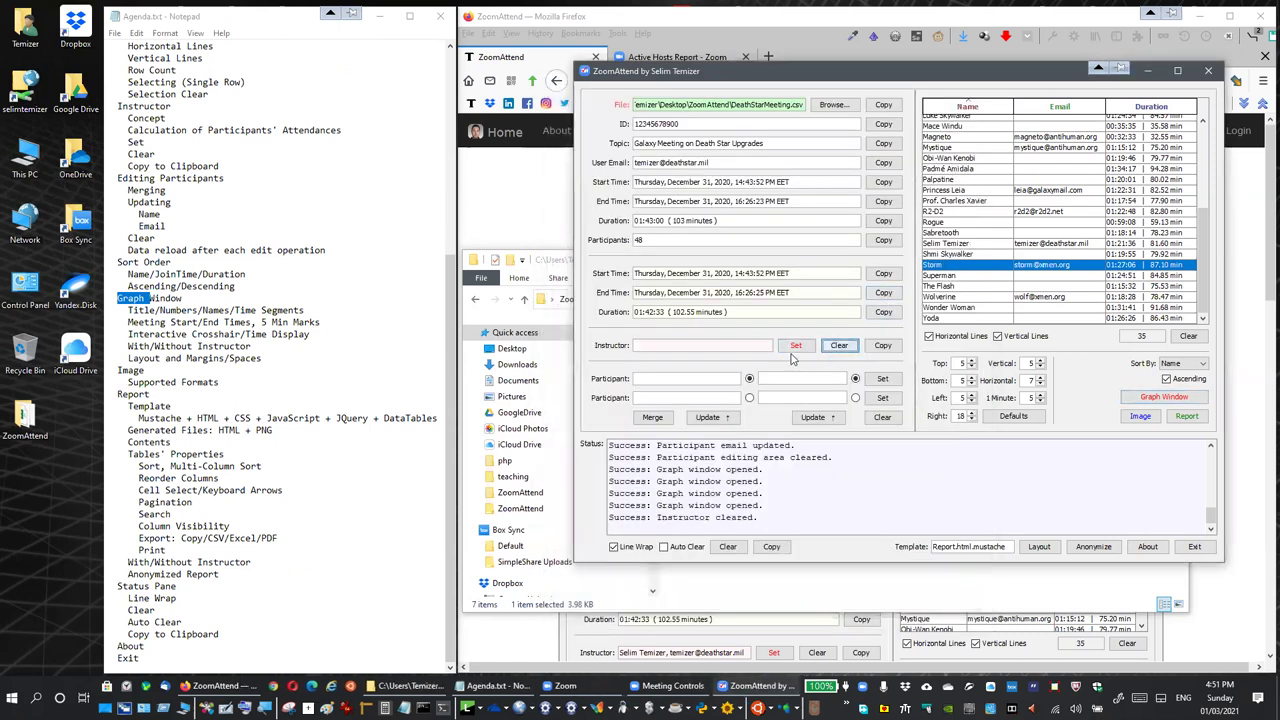
click(1162, 397)
drag(480, 97, 883, 88)
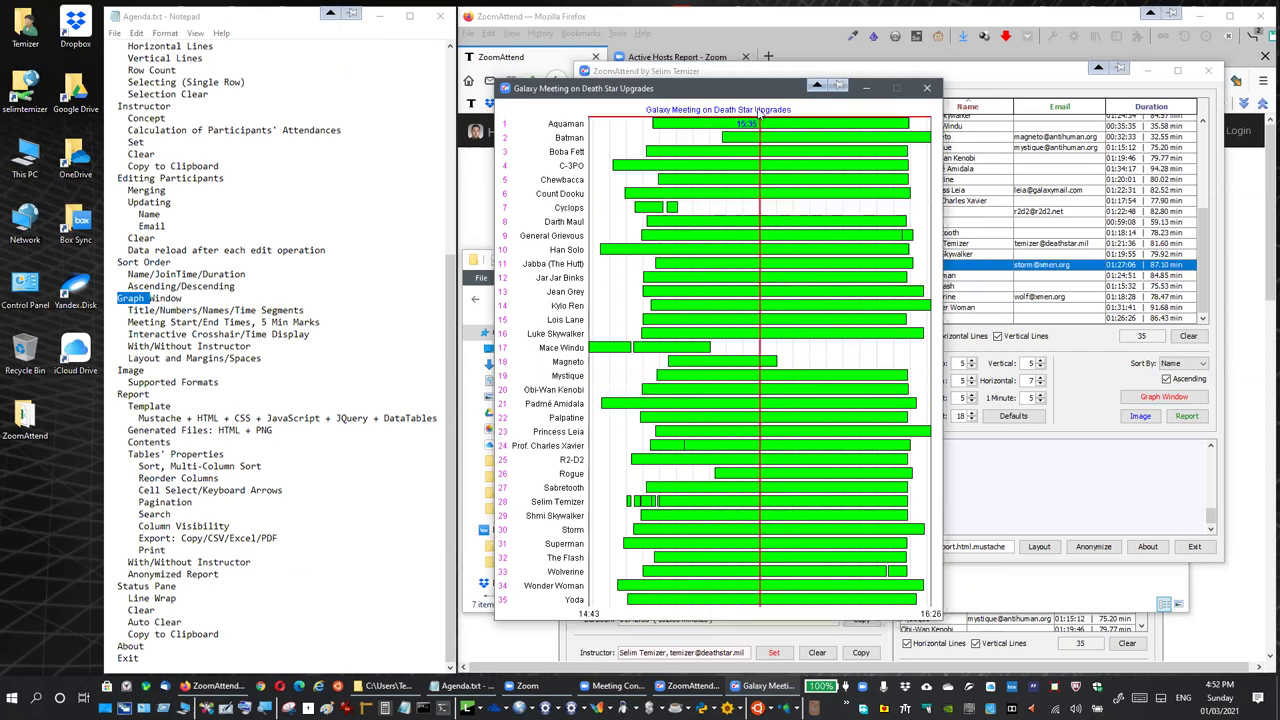
drag(740, 93, 760, 69)
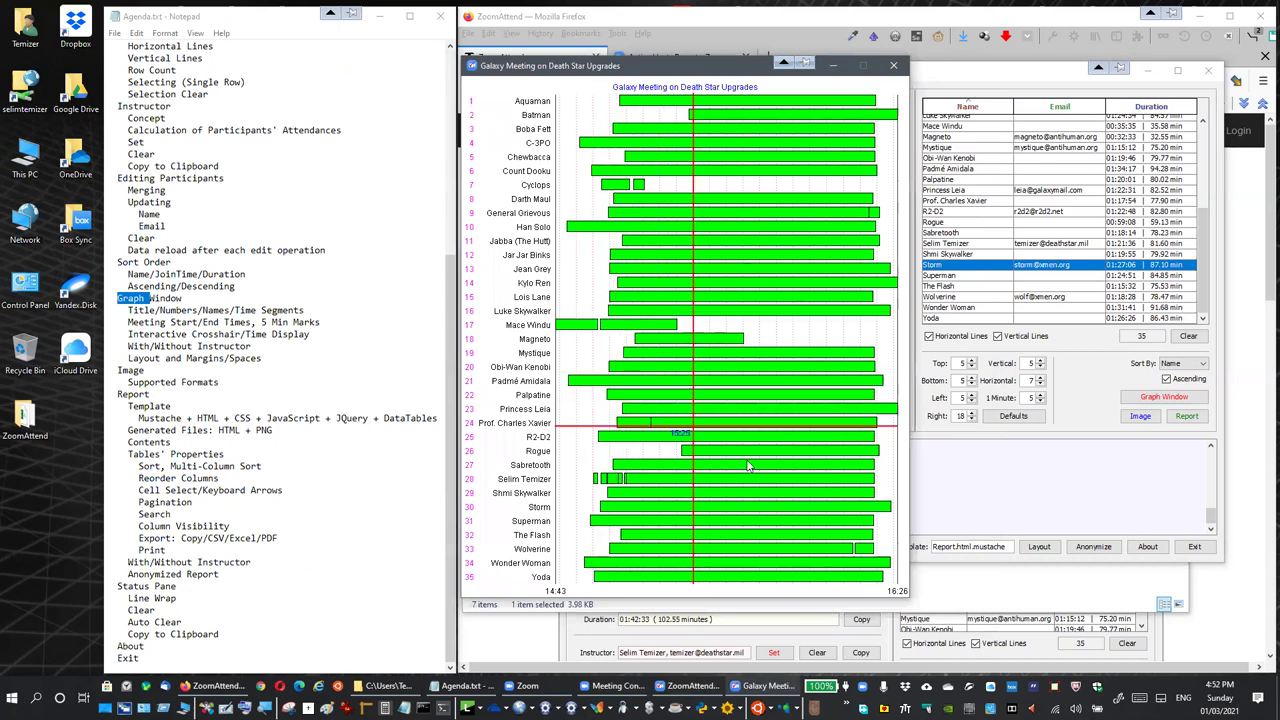
Open the Graph Layout diagram and place it beside the attendance graph for comparison.
click(1039, 547)
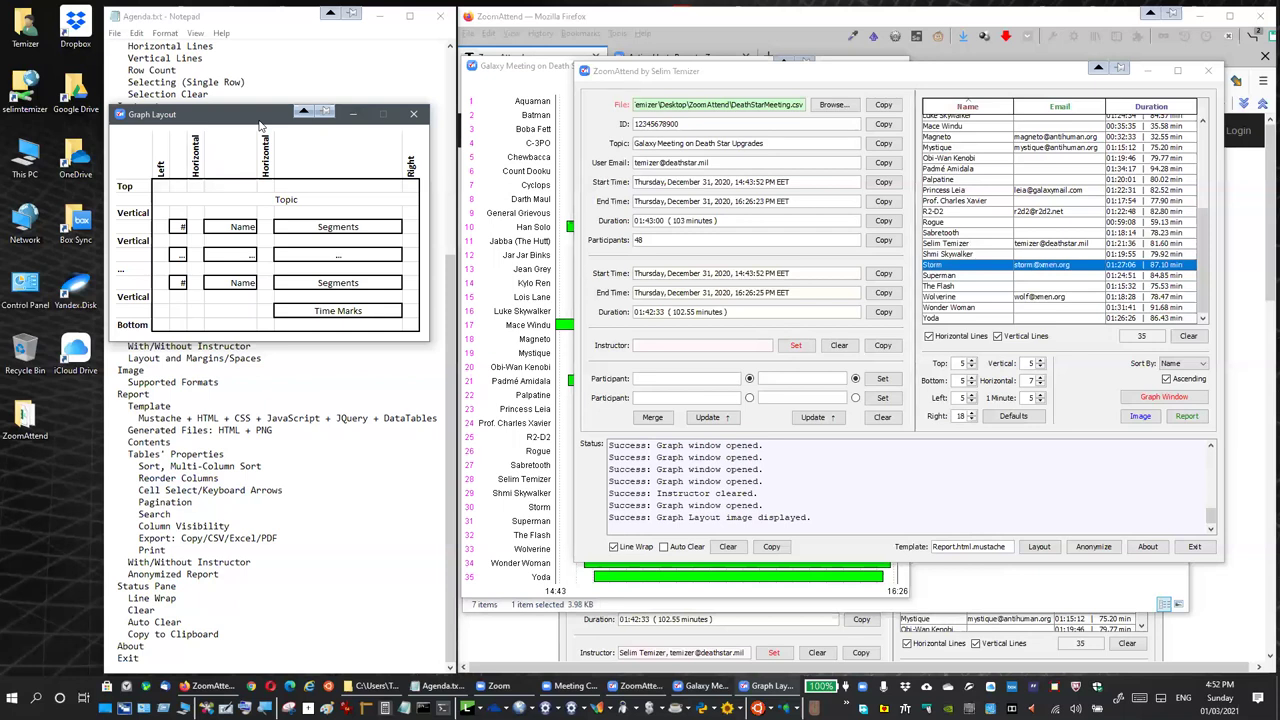
drag(258, 126, 273, 346)
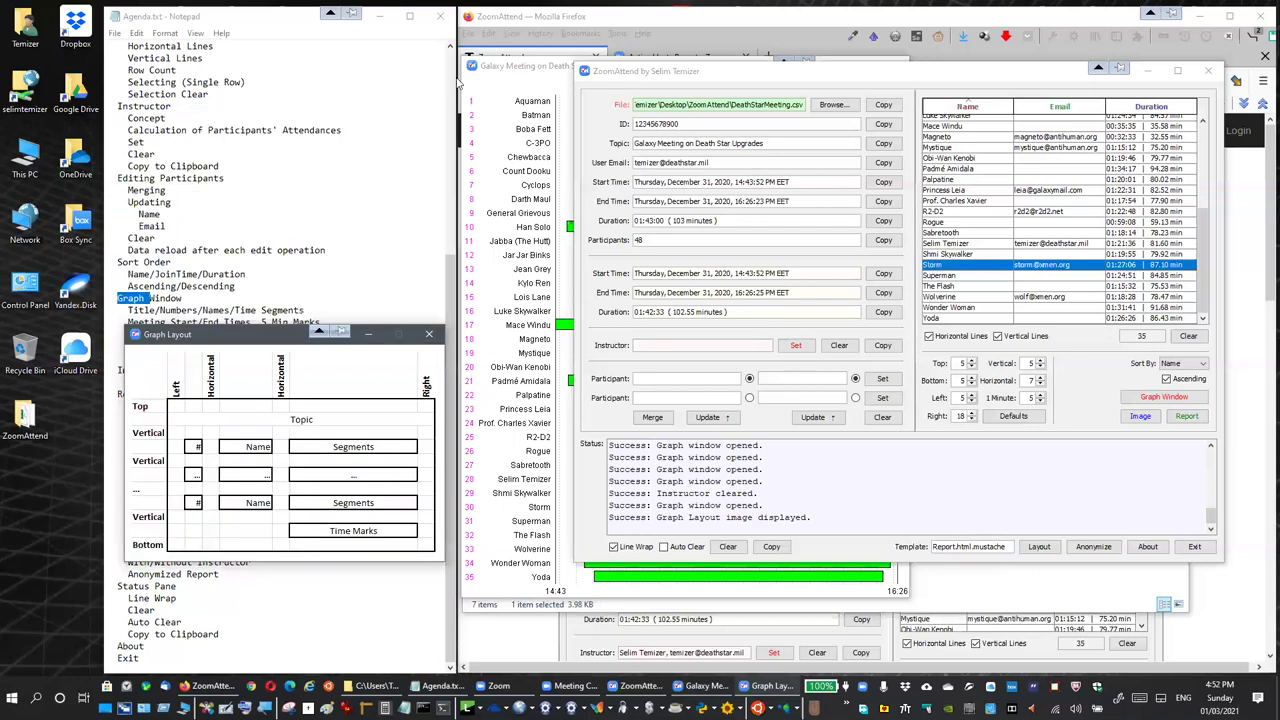
click(515, 68)
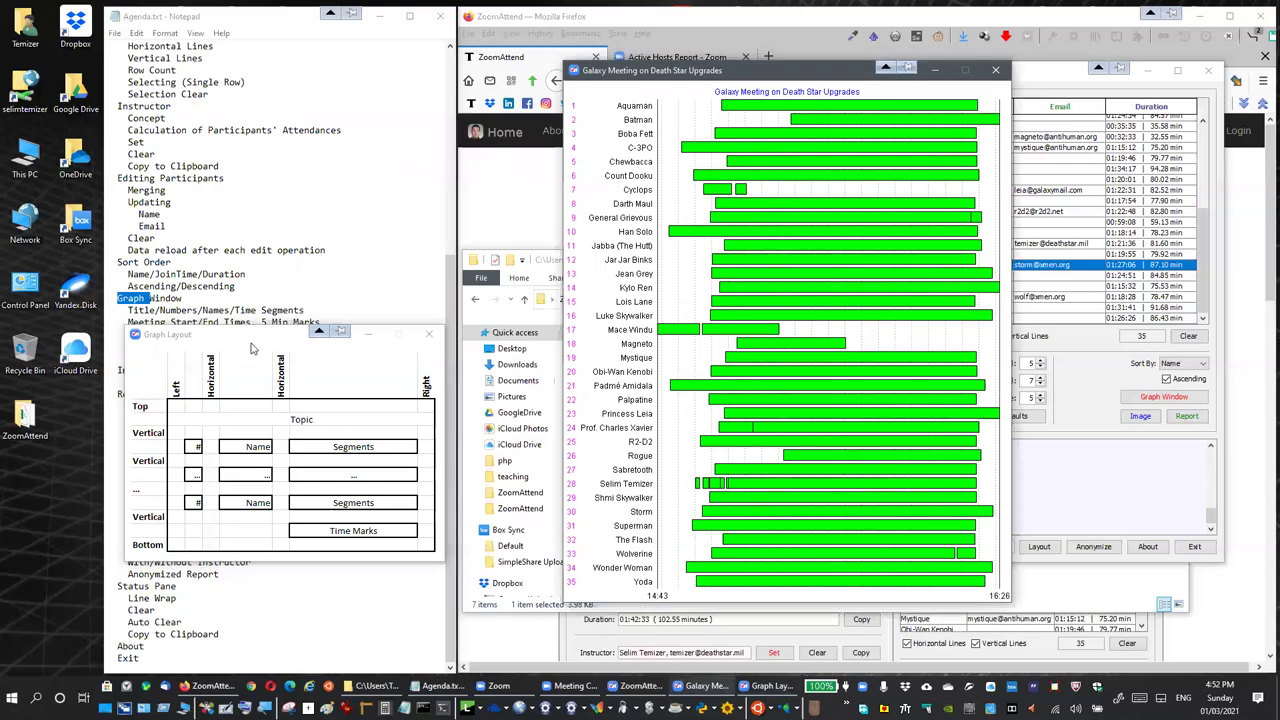
click(368, 333)
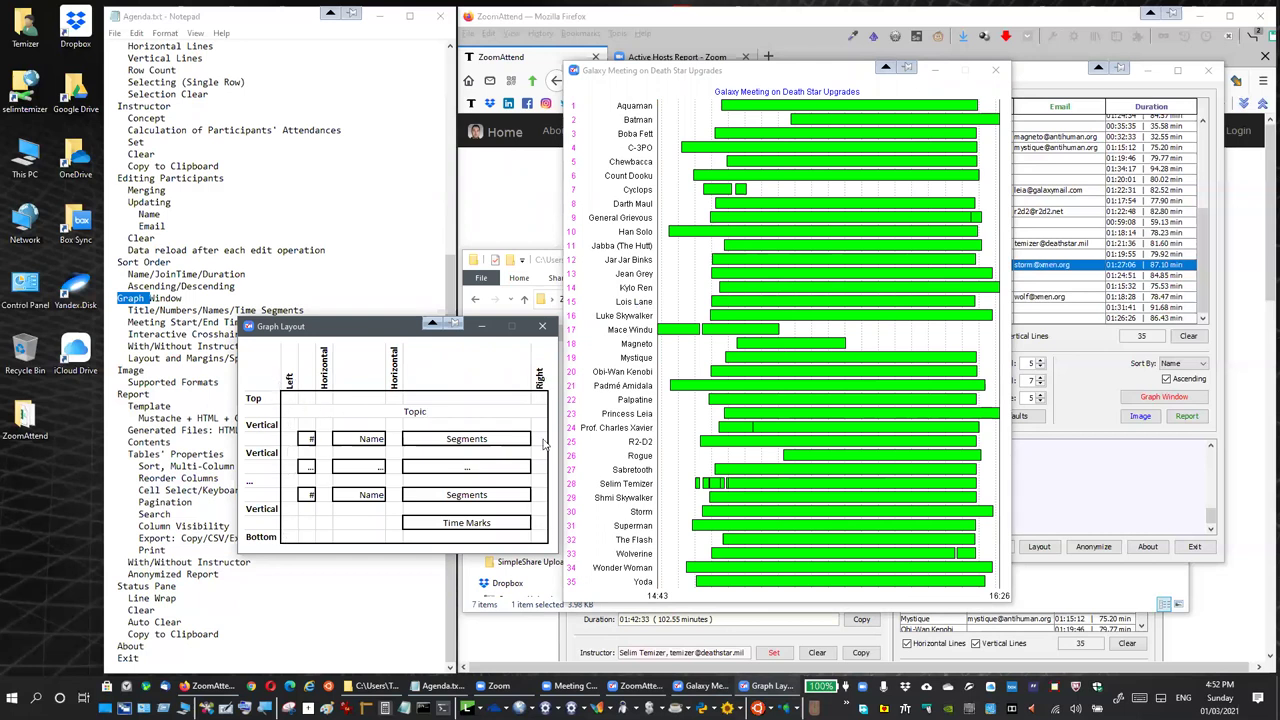
Compare the layout diagram with the attendance graph and the margin and spacing settings, then close the diagram.
click(656, 79)
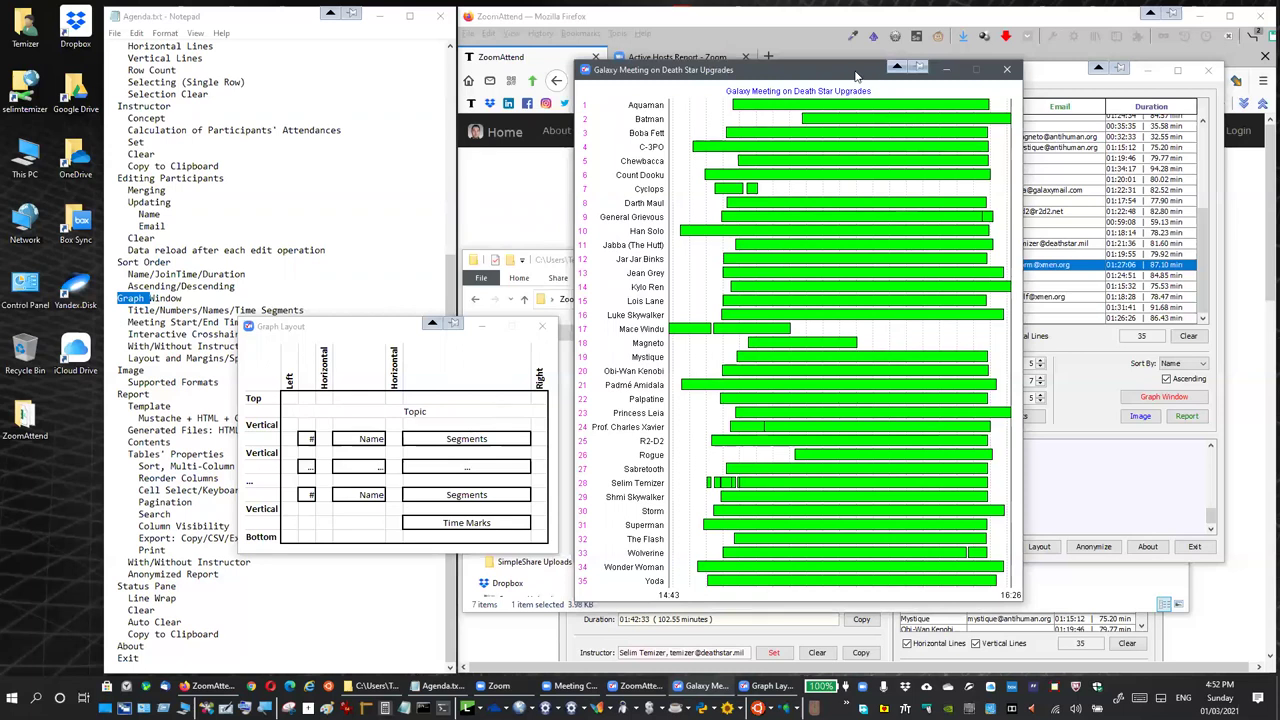
drag(843, 78, 730, 85)
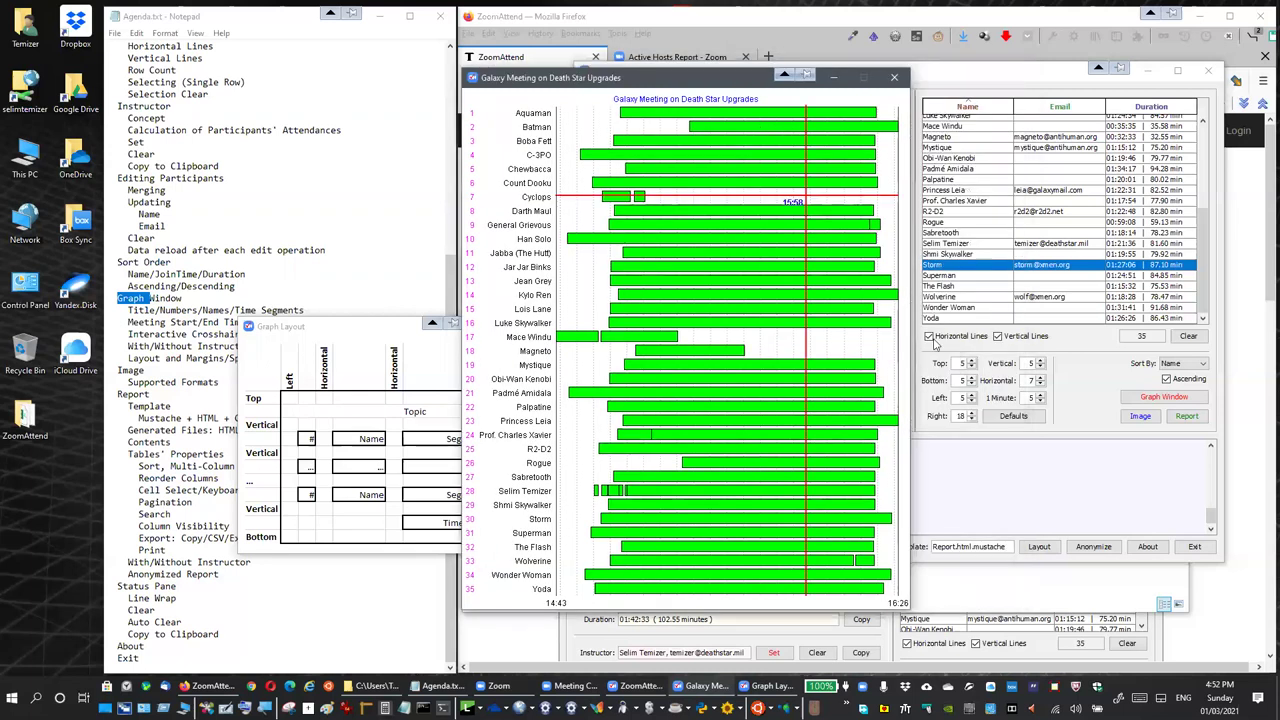
click(1030, 415)
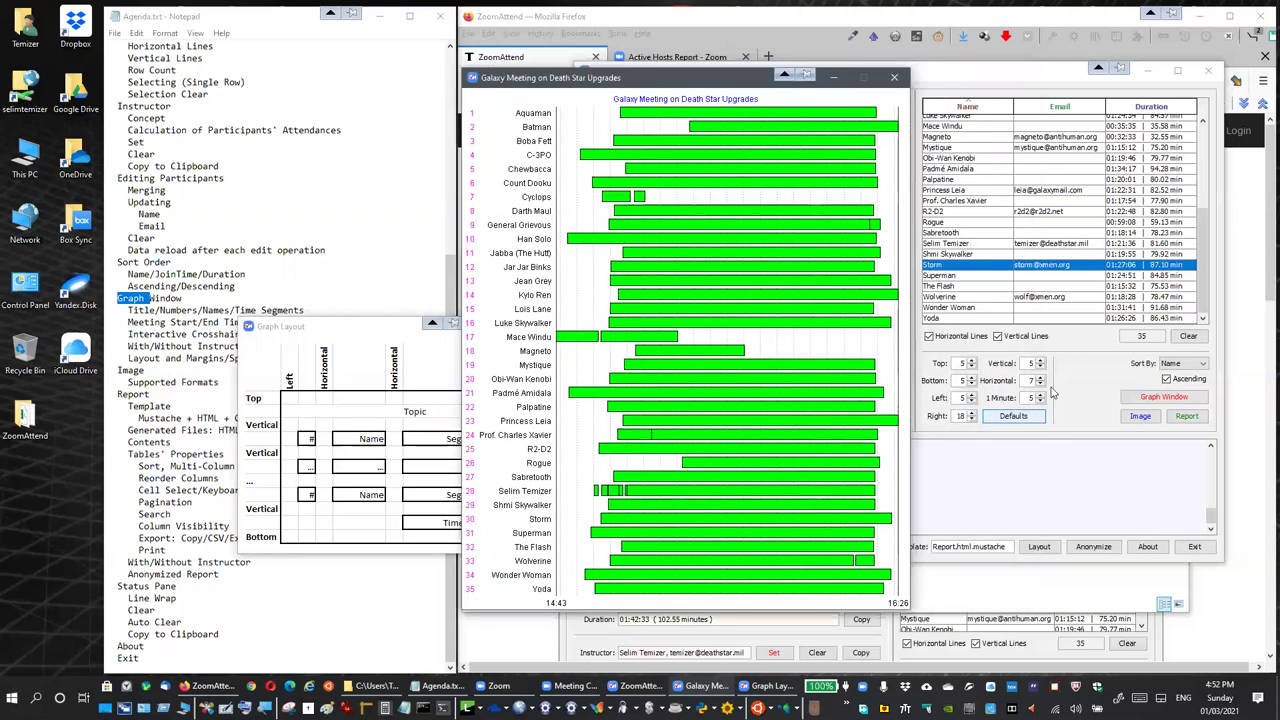
click(960, 416)
click(349, 319)
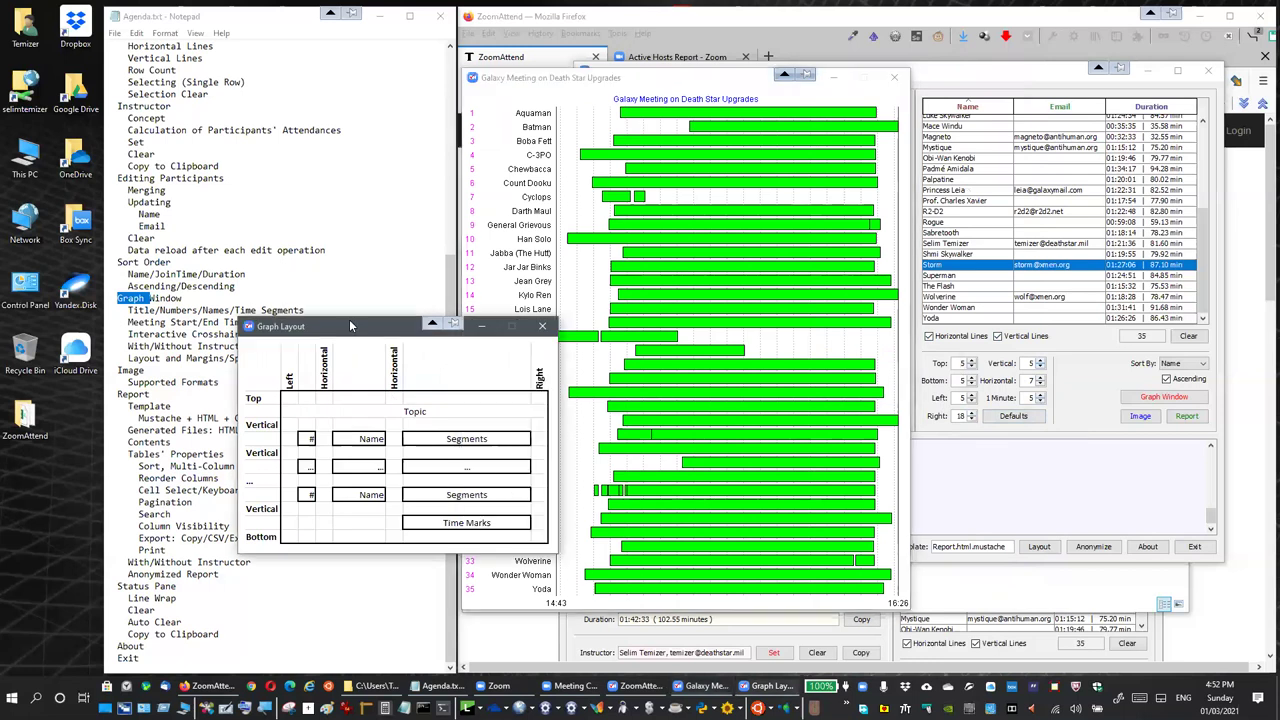
drag(349, 319, 267, 305)
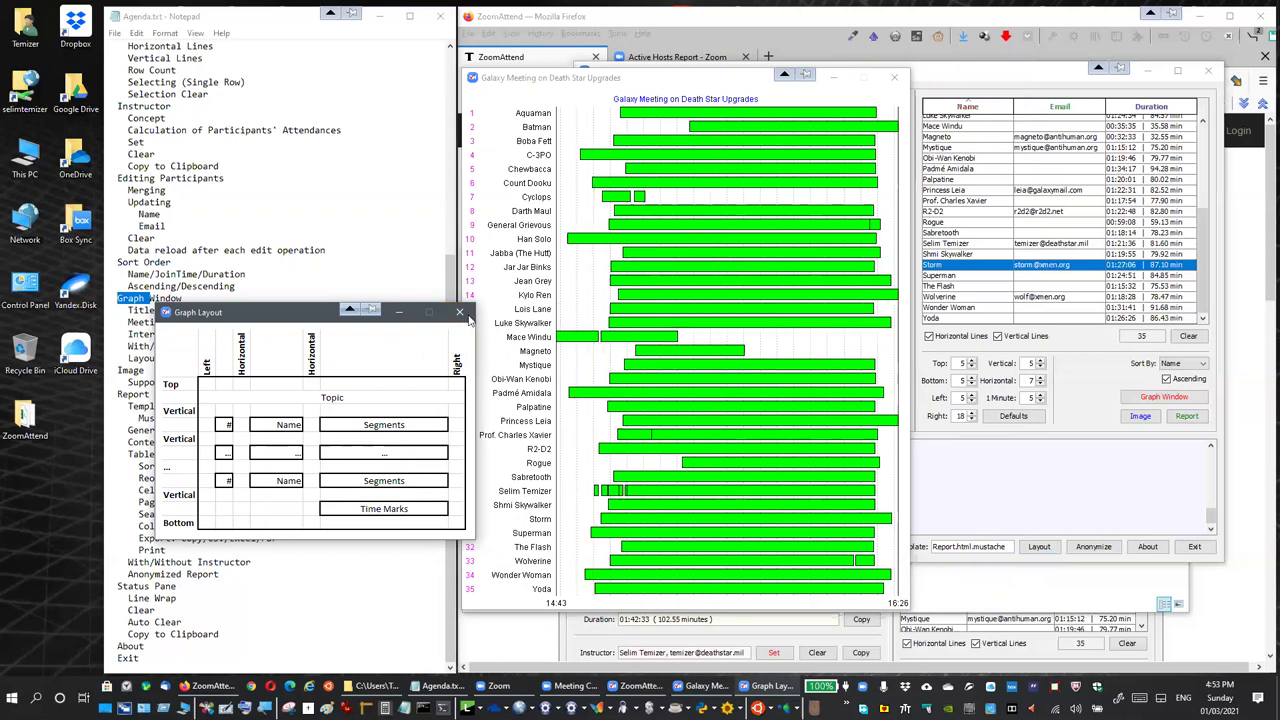
click(458, 314)
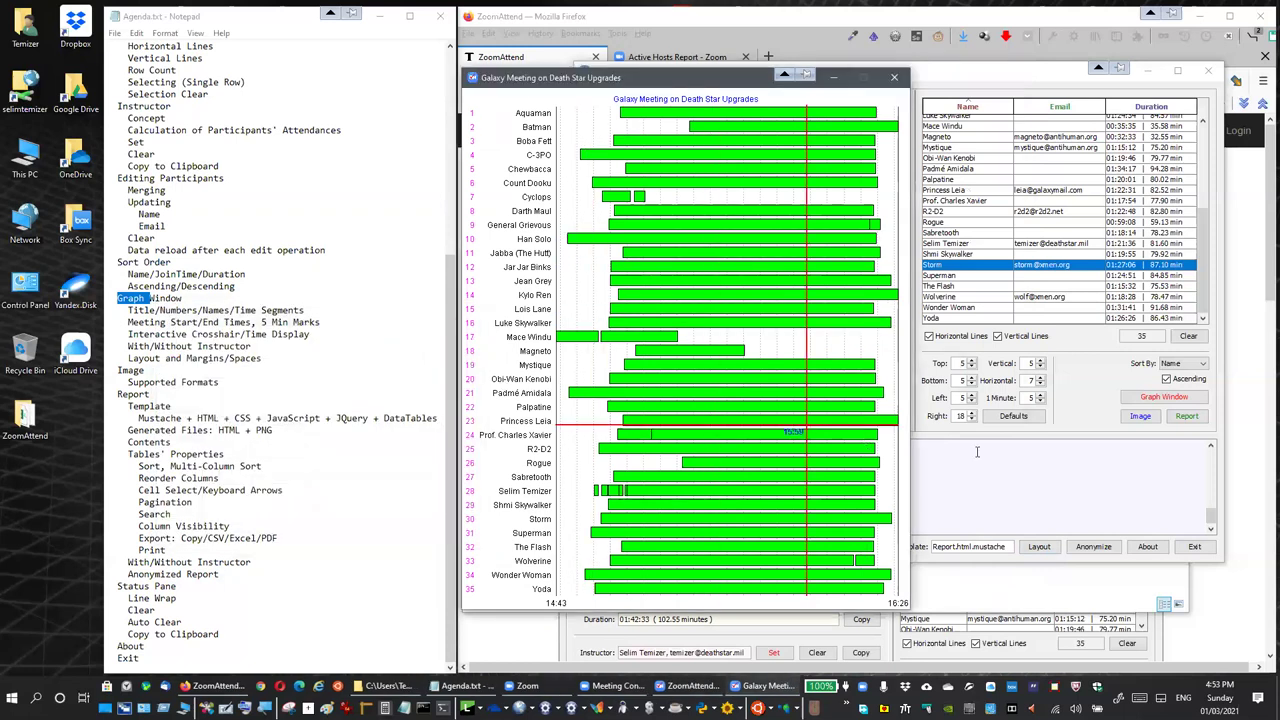
Set the graph's vertical spacing to 2, open a new graph to compare side by side with the earlier one, and close the new graph.
click(1041, 365)
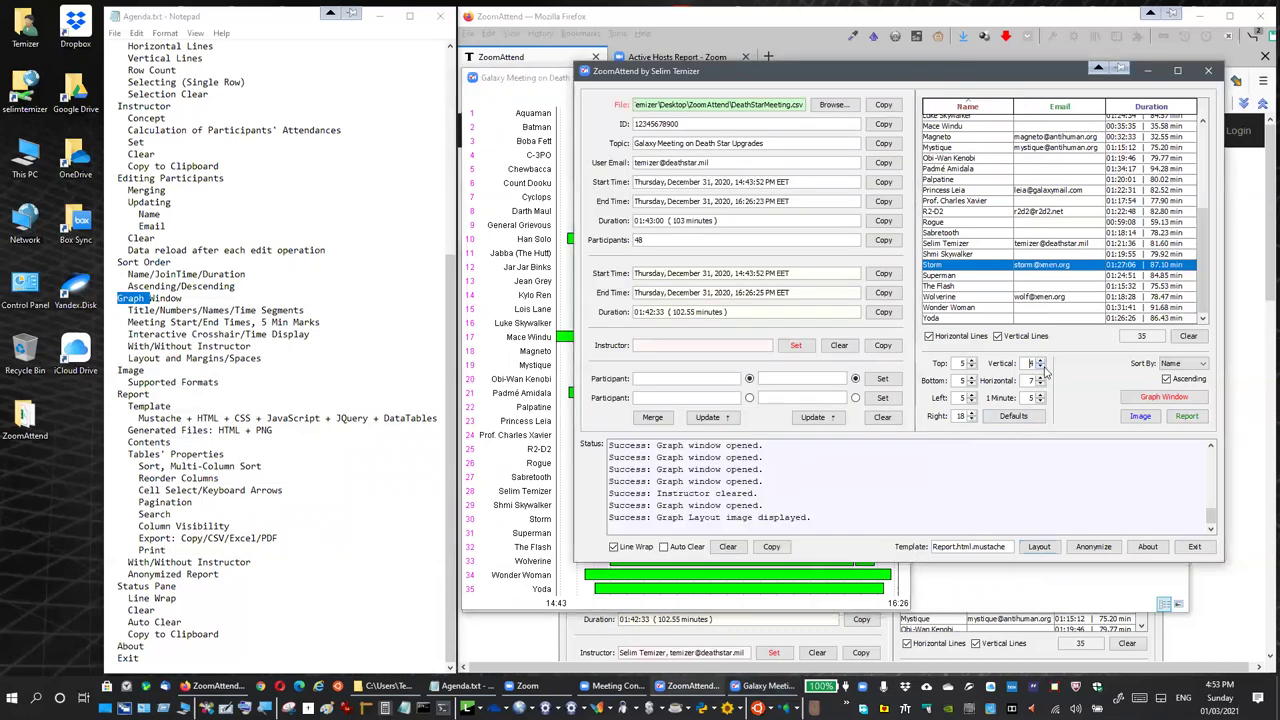
click(1163, 397)
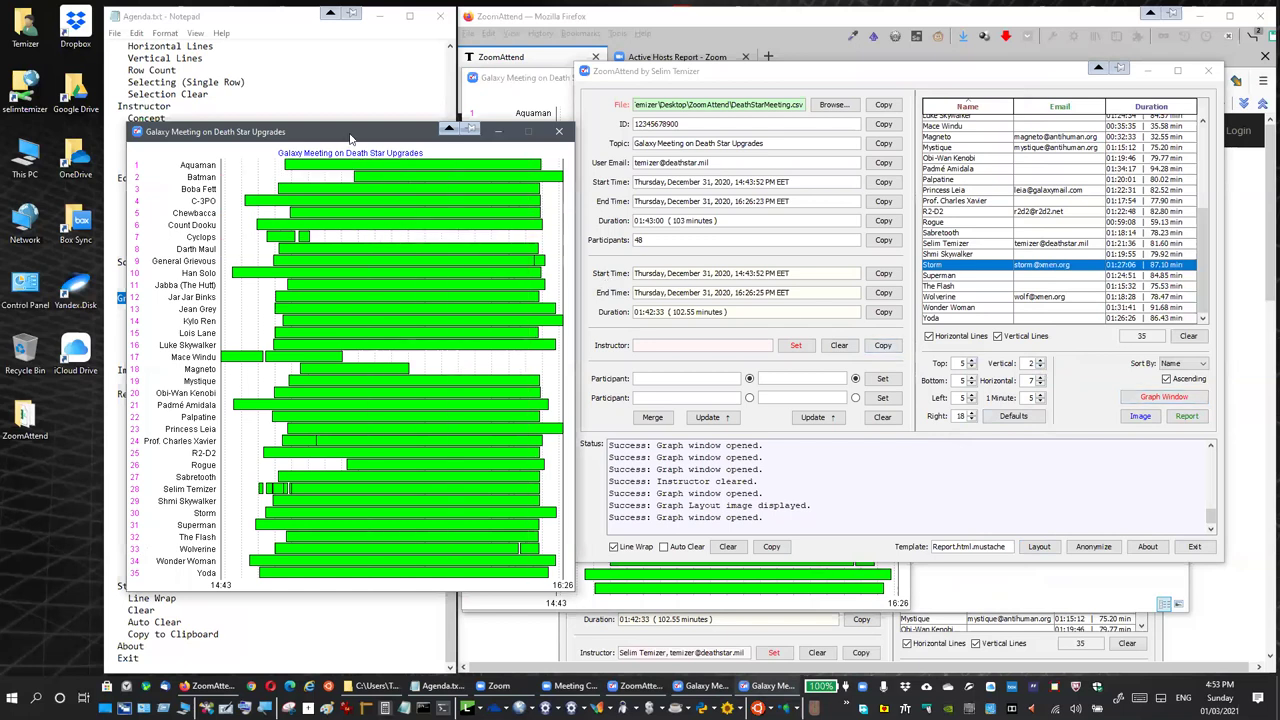
drag(350, 138, 965, 142)
click(511, 80)
drag(511, 80, 323, 89)
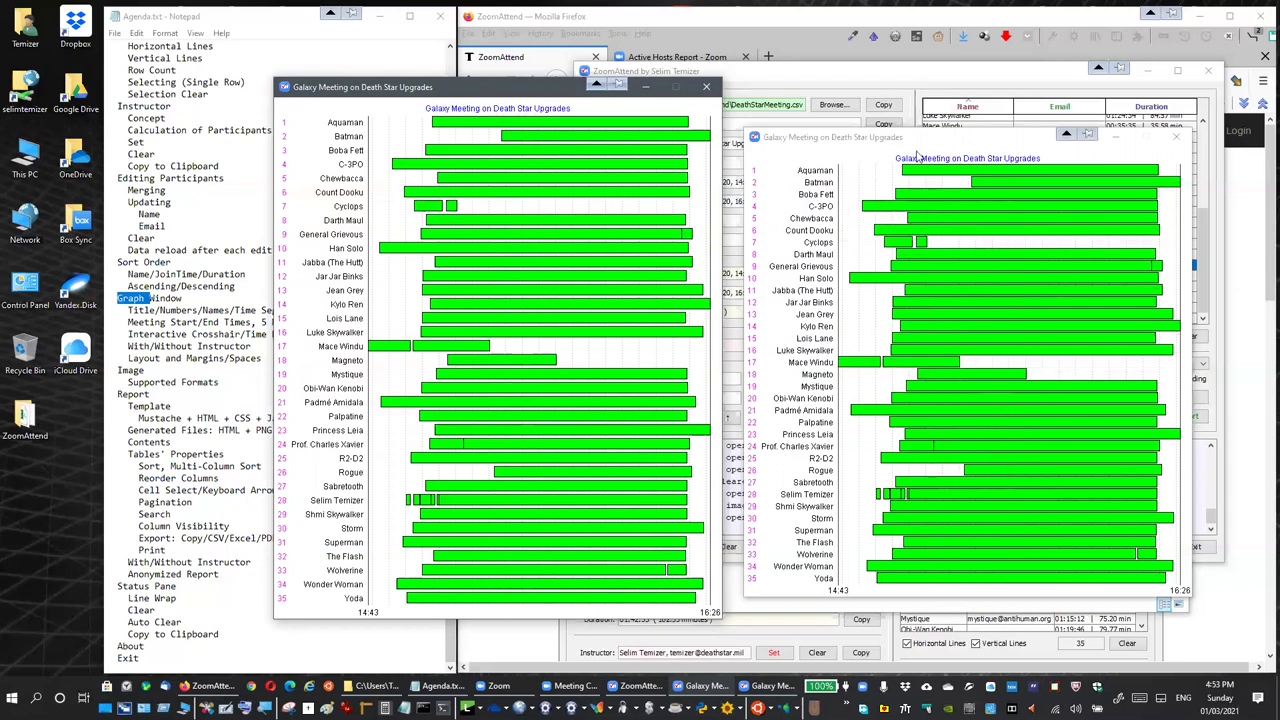
click(1170, 137)
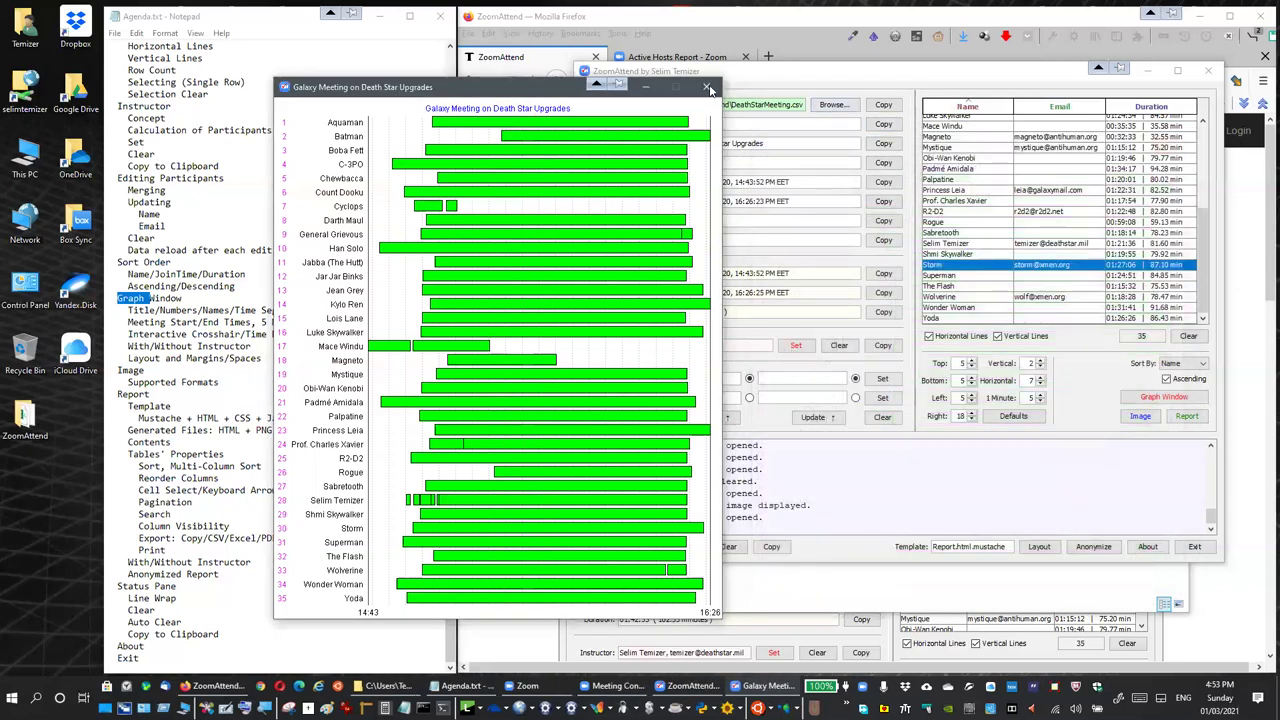
Close the earlier graph, set the 1 Minute width to 10, and open the graph to view the change, closing it after viewing.
click(710, 87)
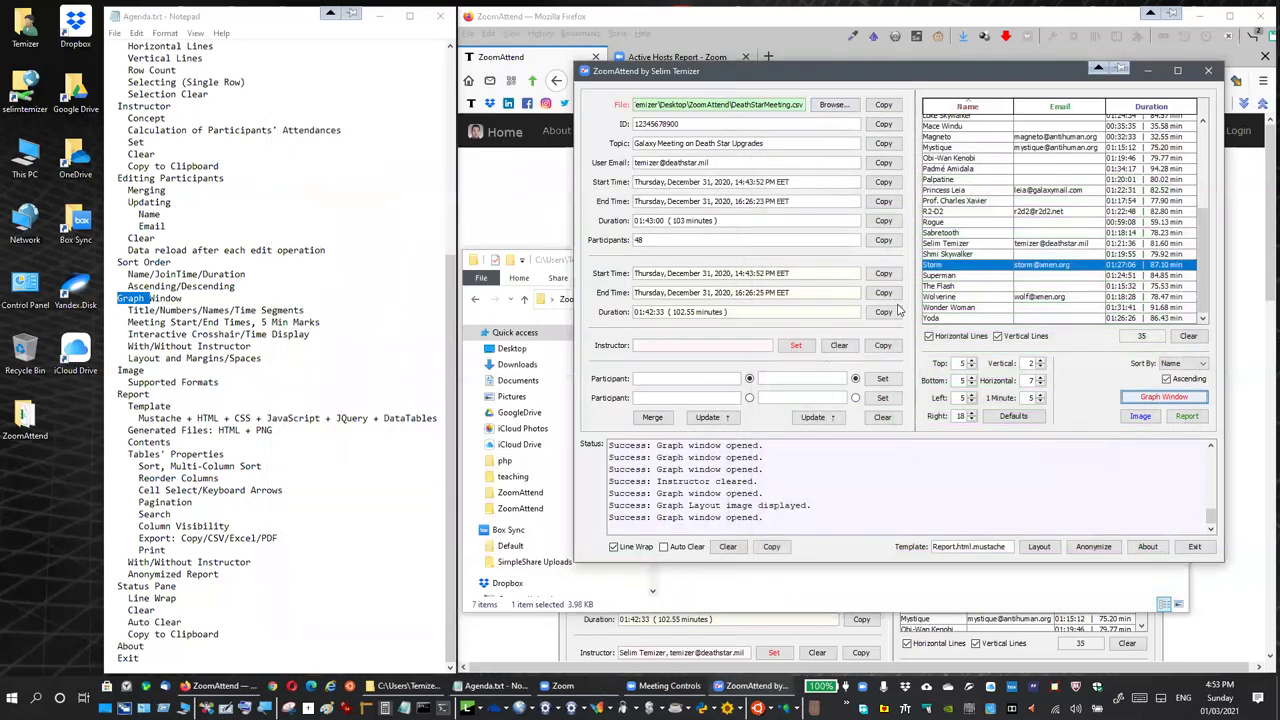
click(1040, 396)
click(1137, 401)
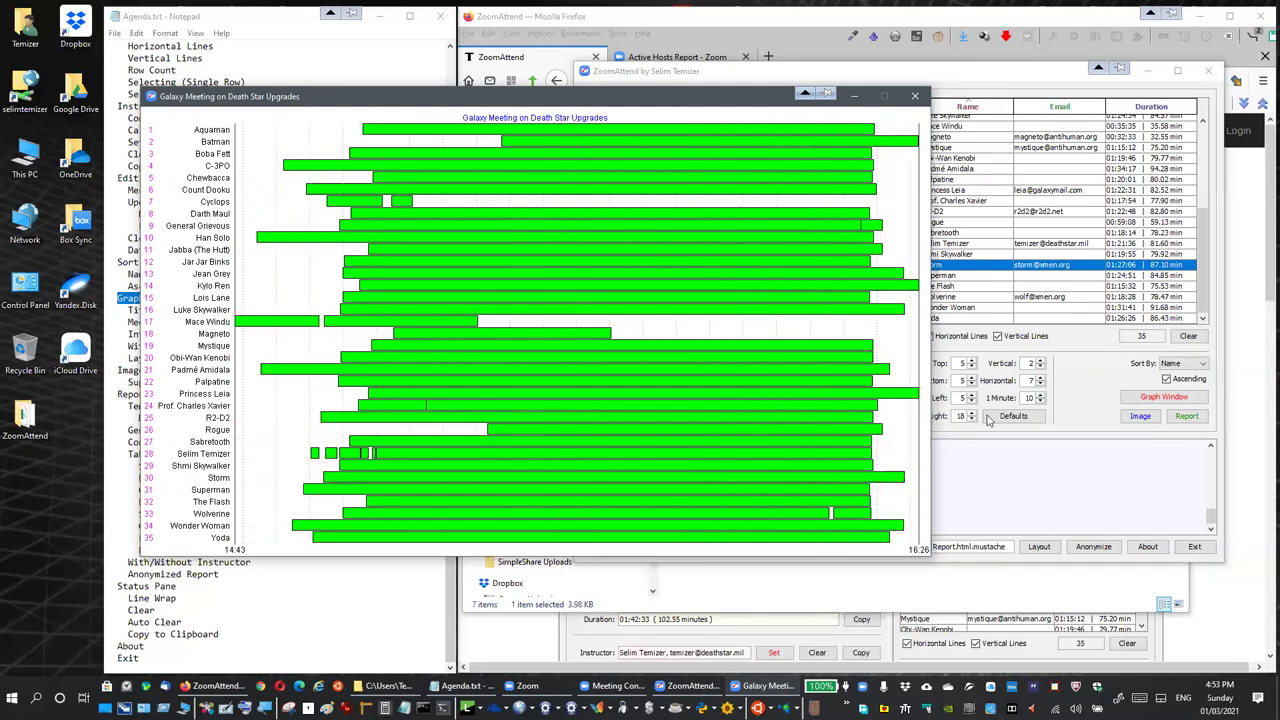
click(914, 96)
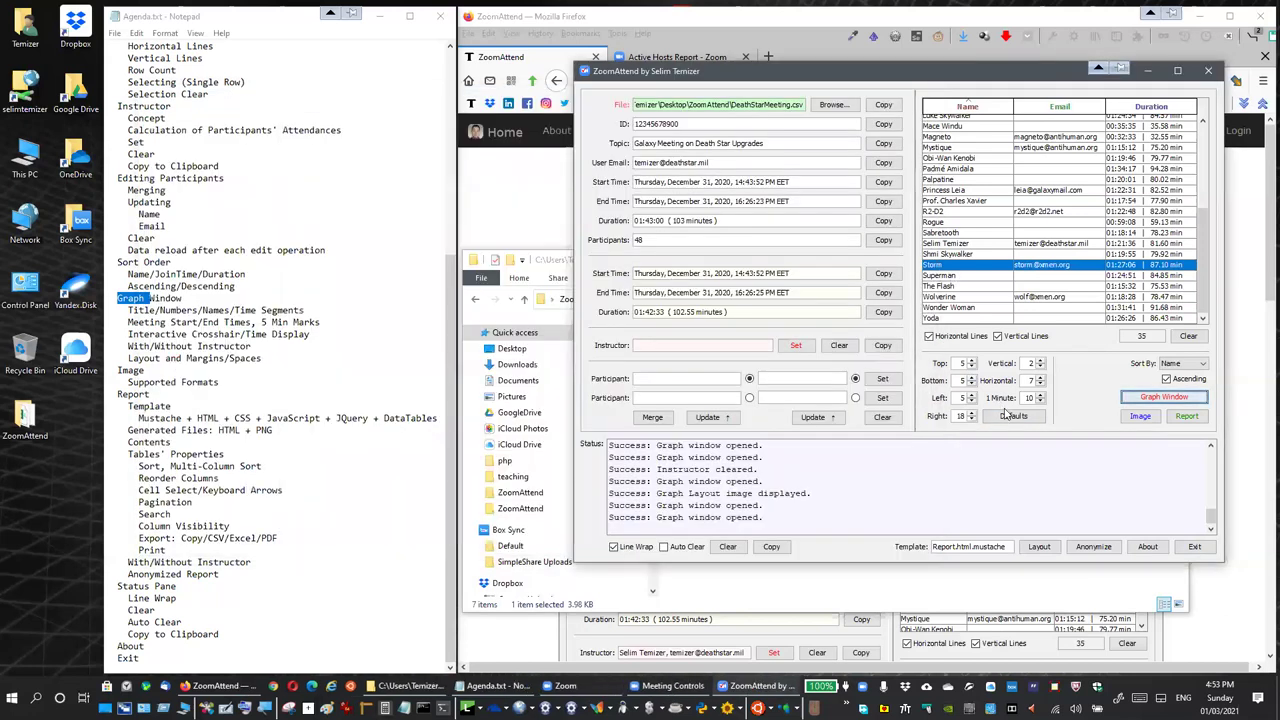
Restore the default margins and spaces, and open the attendance graph to check its layout before closing it.
click(1012, 417)
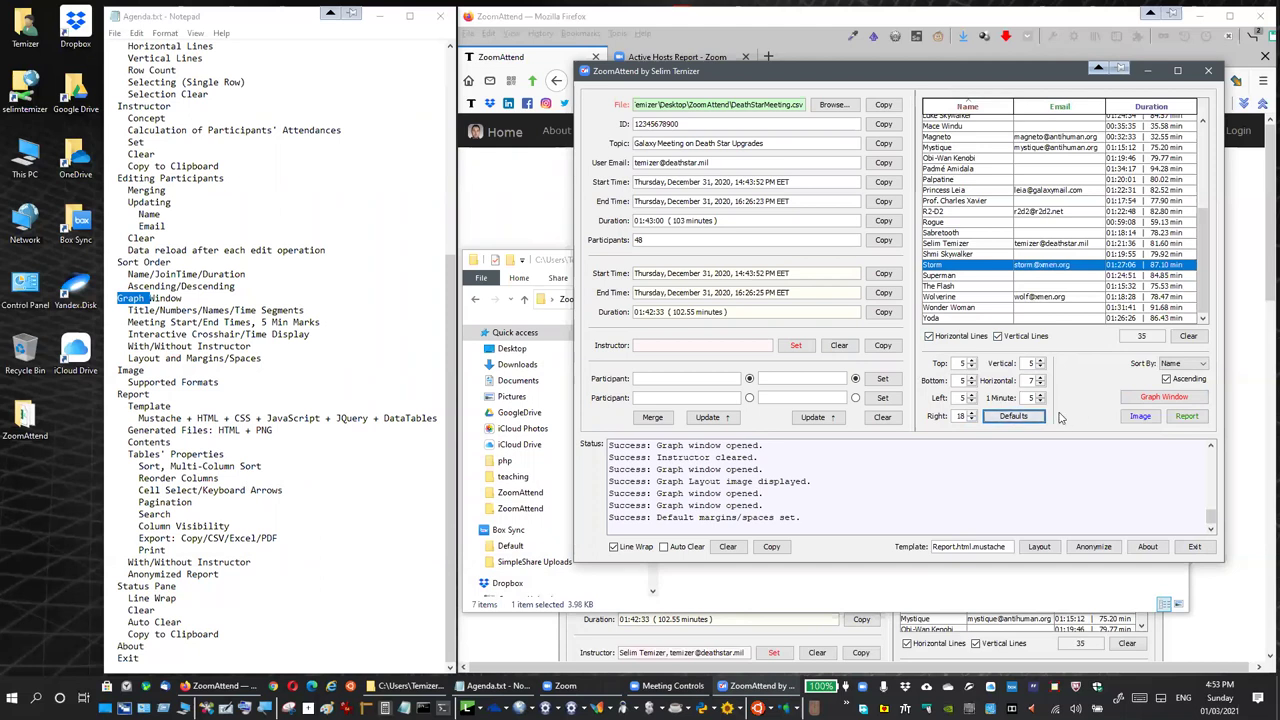
click(1164, 397)
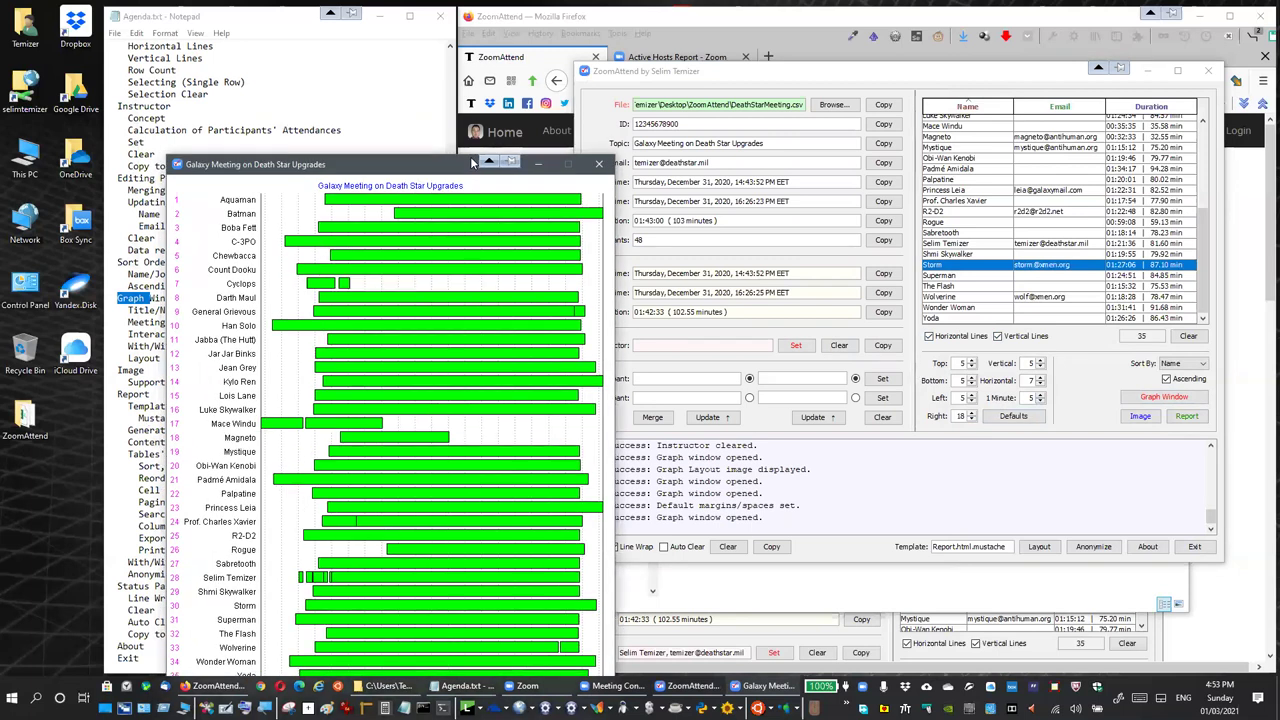
drag(473, 163, 773, 67)
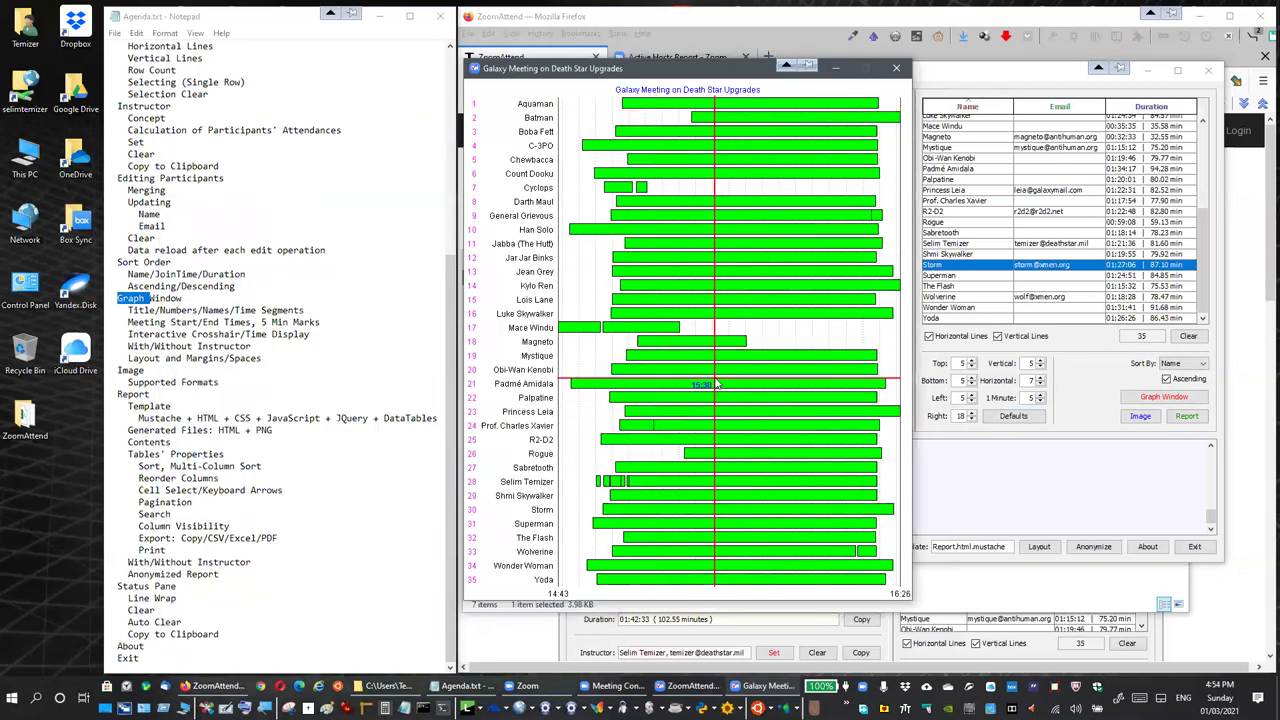
click(897, 70)
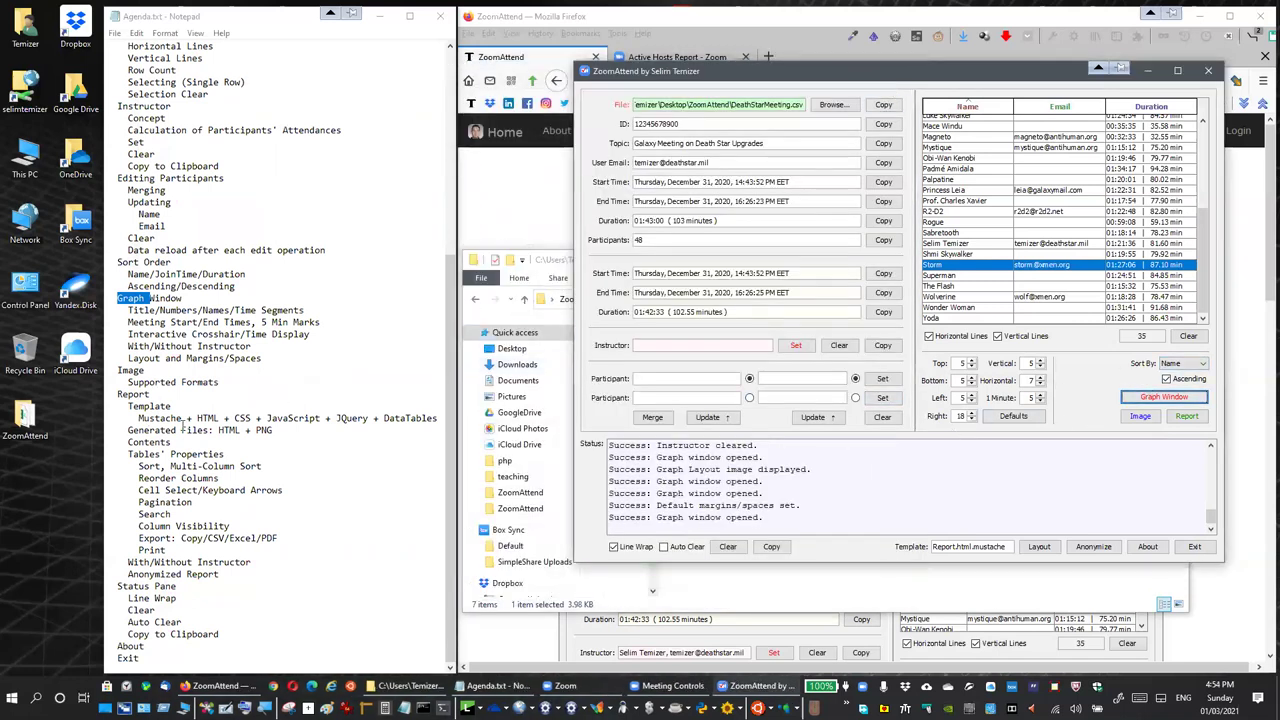
Highlight the Image topic in the agenda and save the attendance graph to the Desktop as ZoomAttendGraph.gif.
click(121, 370)
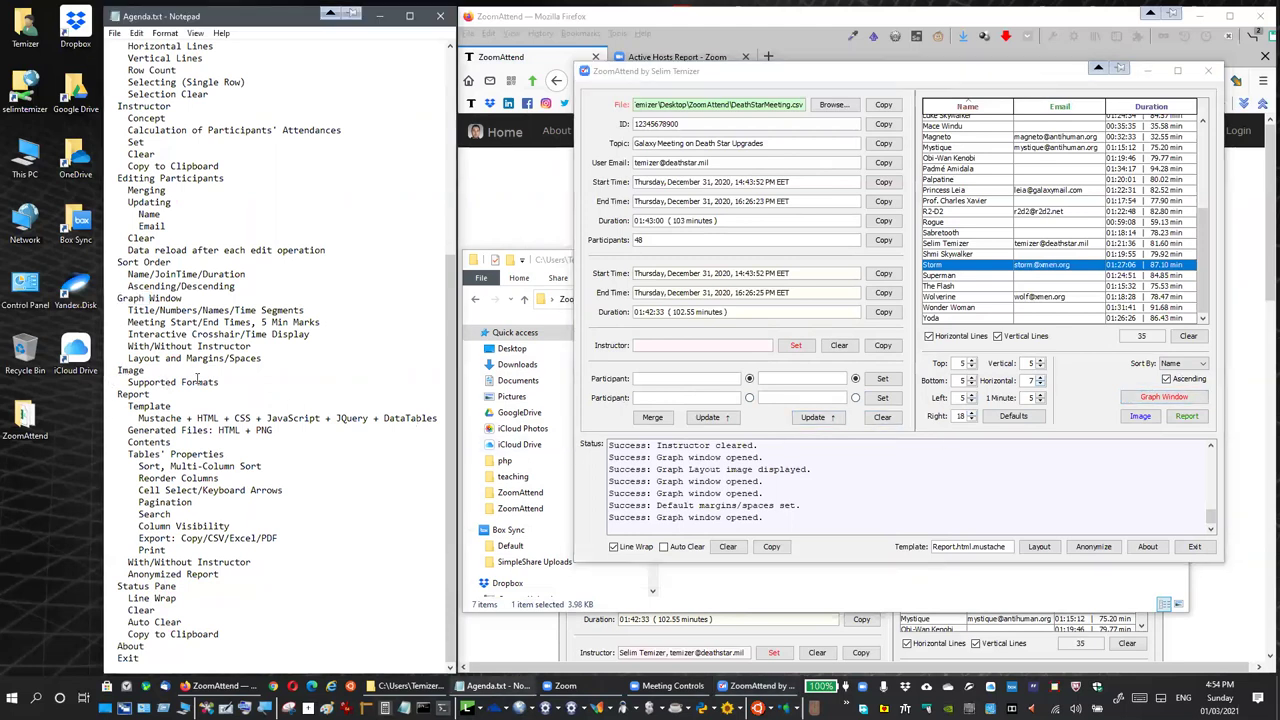
double_click(130, 370)
click(1142, 418)
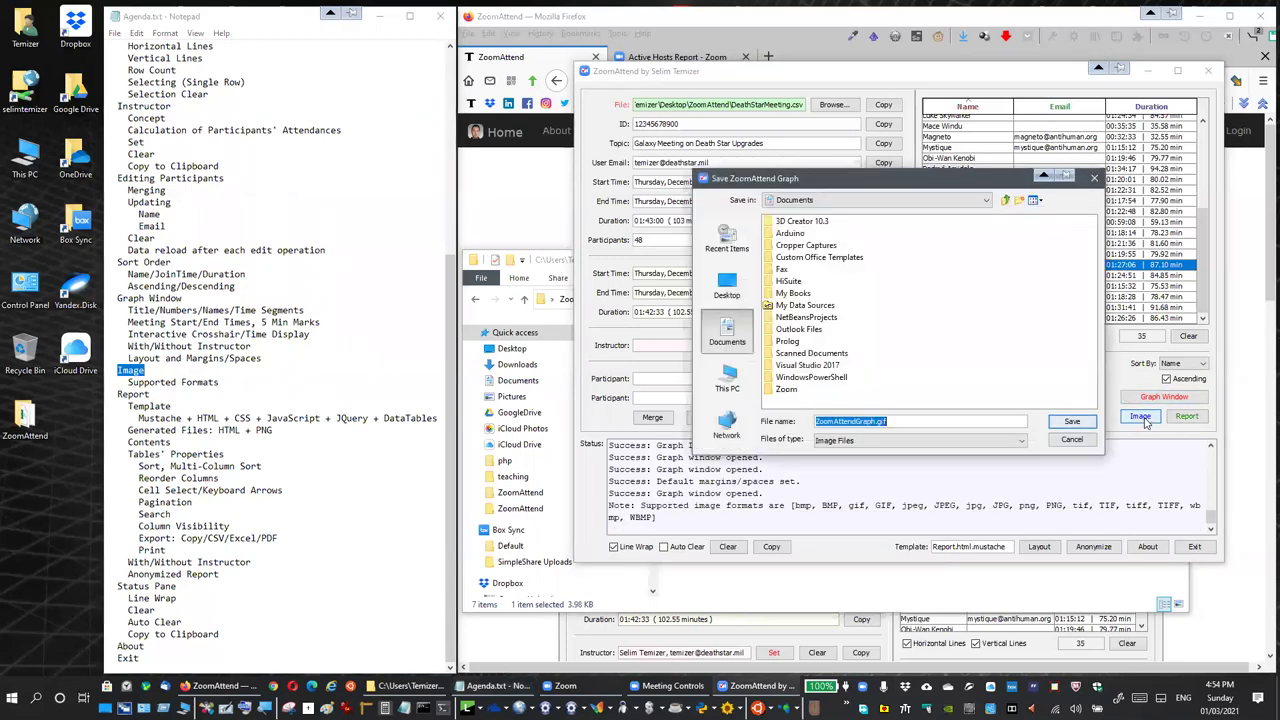
click(727, 284)
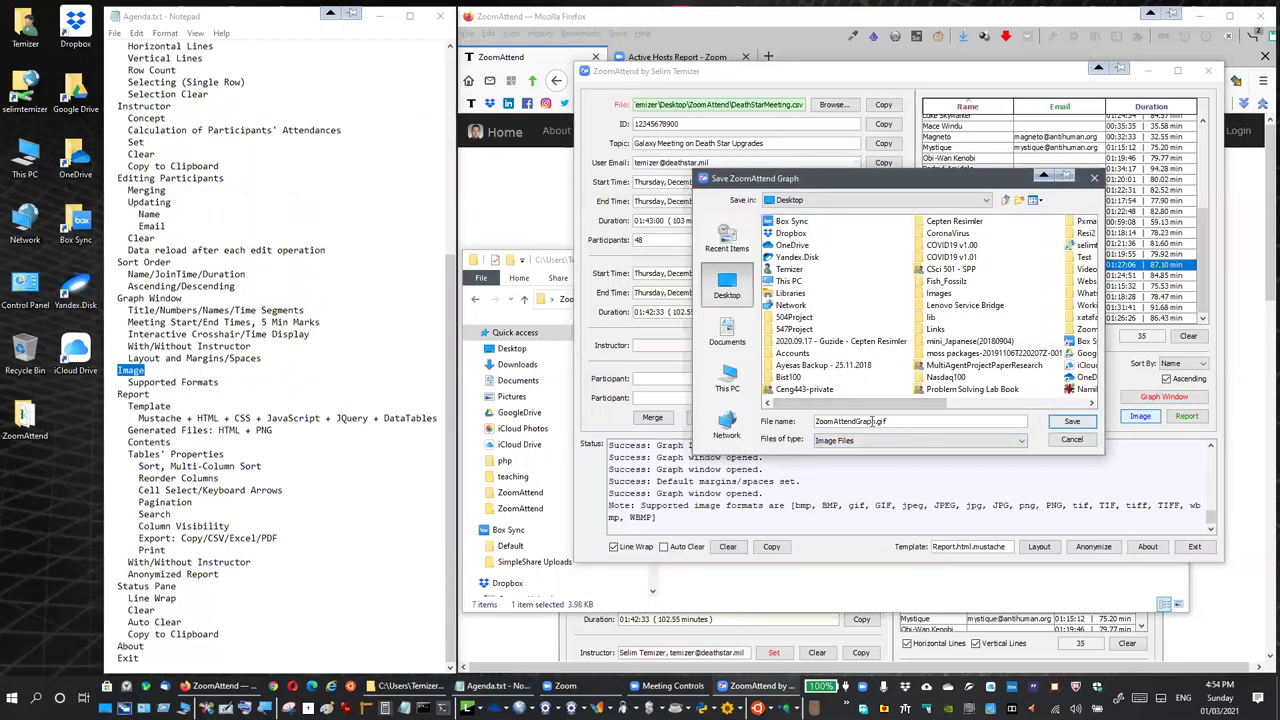
click(888, 421)
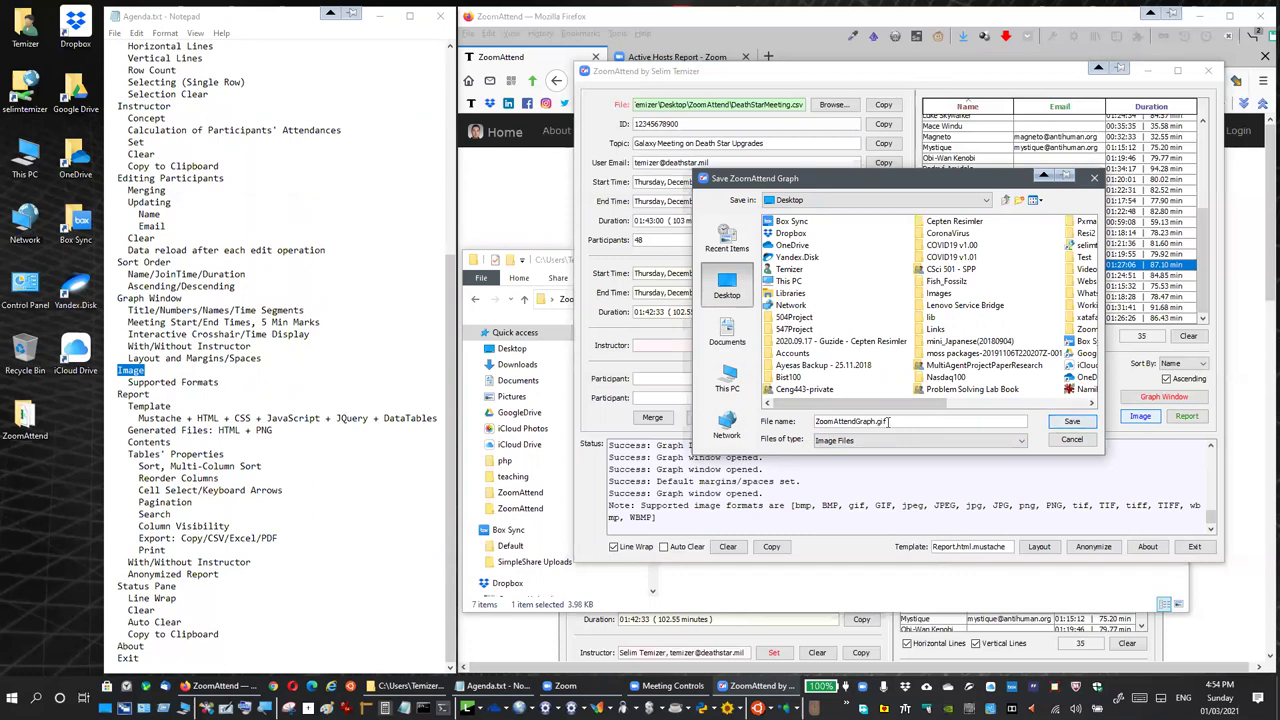
click(1072, 423)
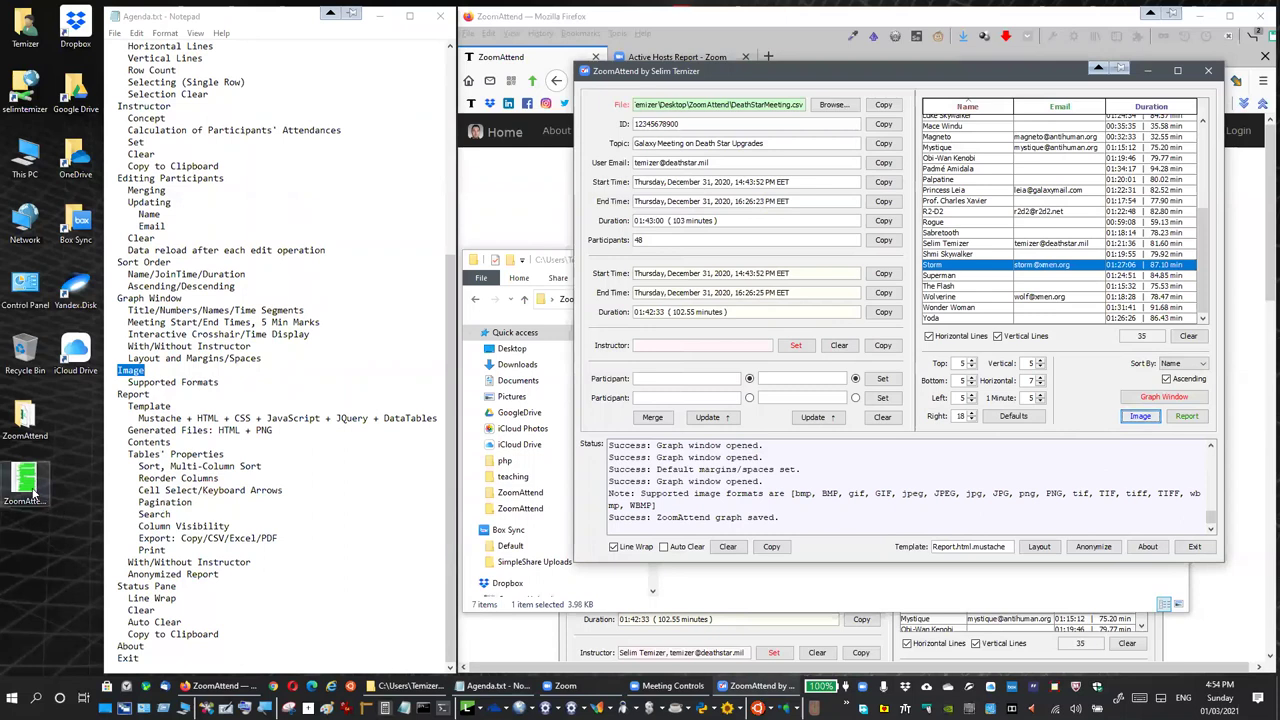
Open the saved graph image from the Desktop to inspect it, and close the viewer.
double_click(28, 490)
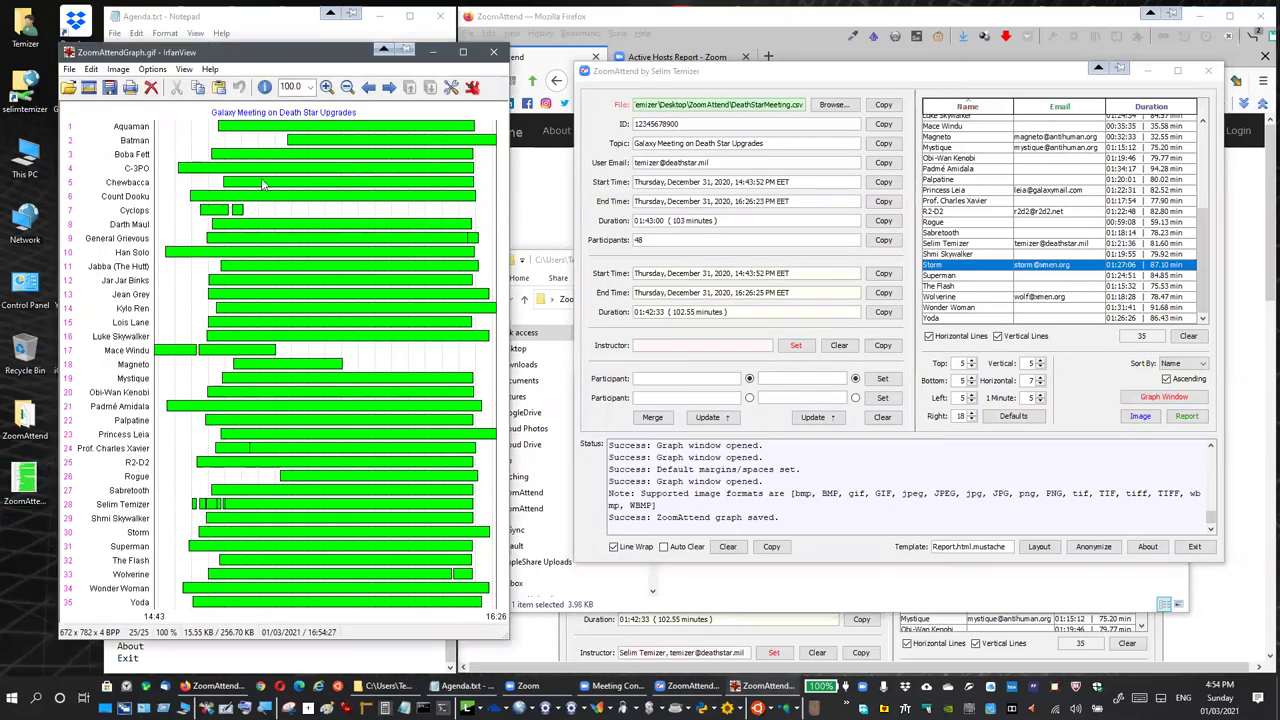
drag(262, 58, 390, 64)
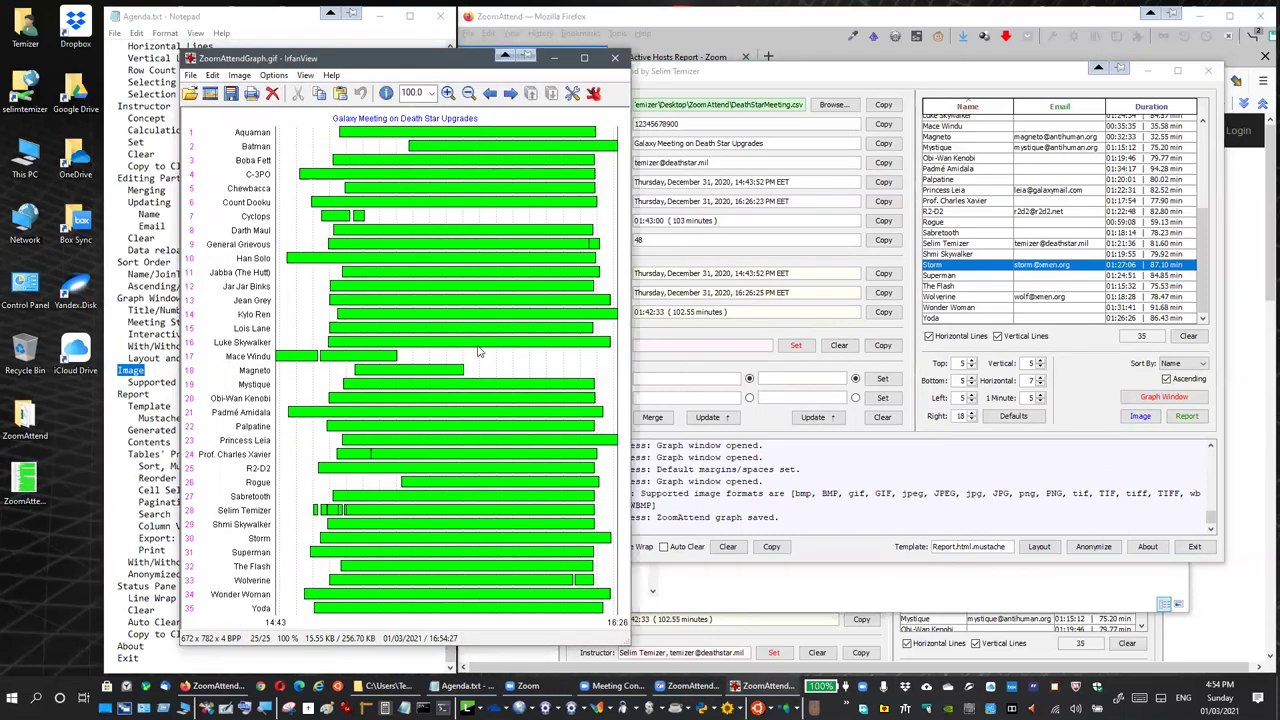
click(614, 58)
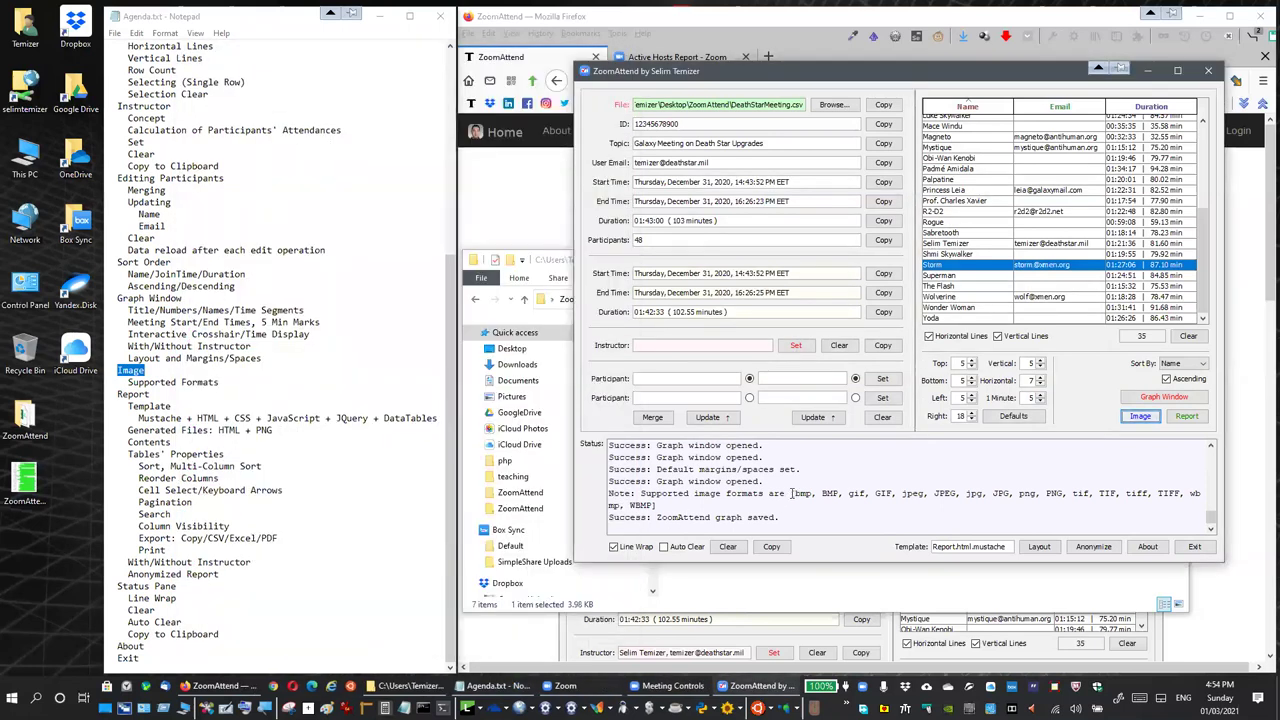
Start another graph image export, cancel it, and examine the supported image formats in the status messages.
click(1141, 417)
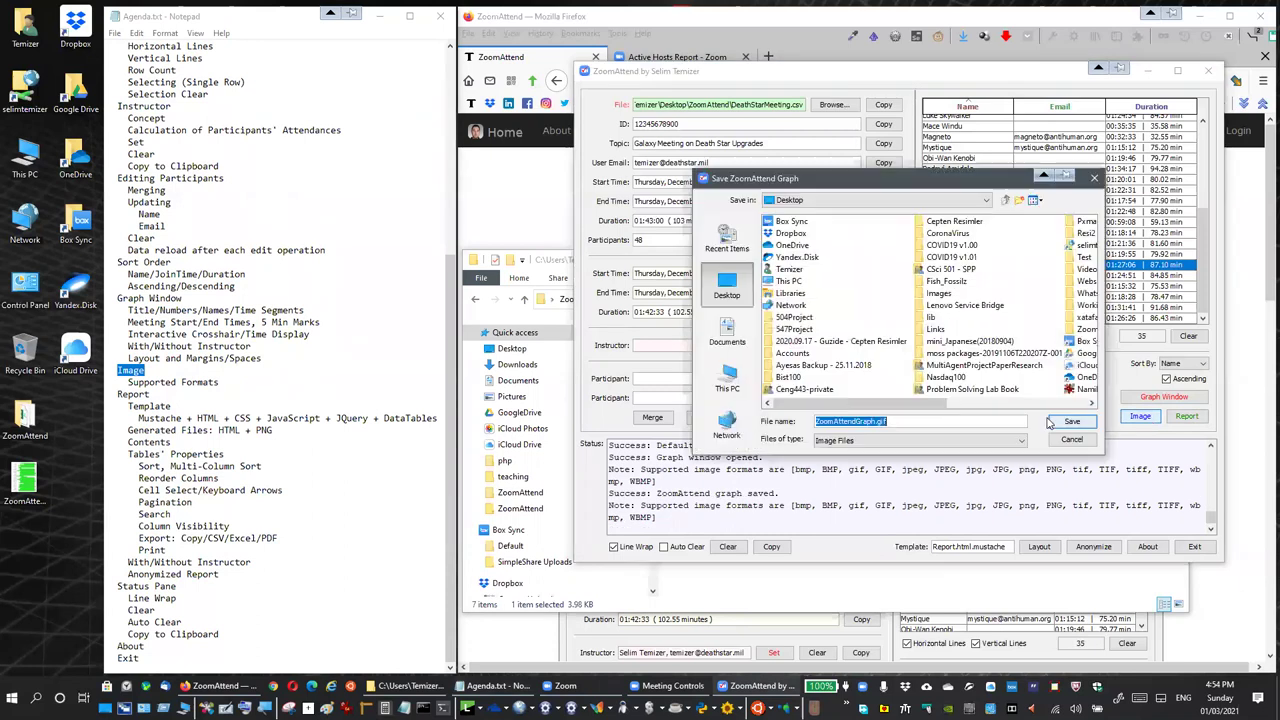
click(1073, 443)
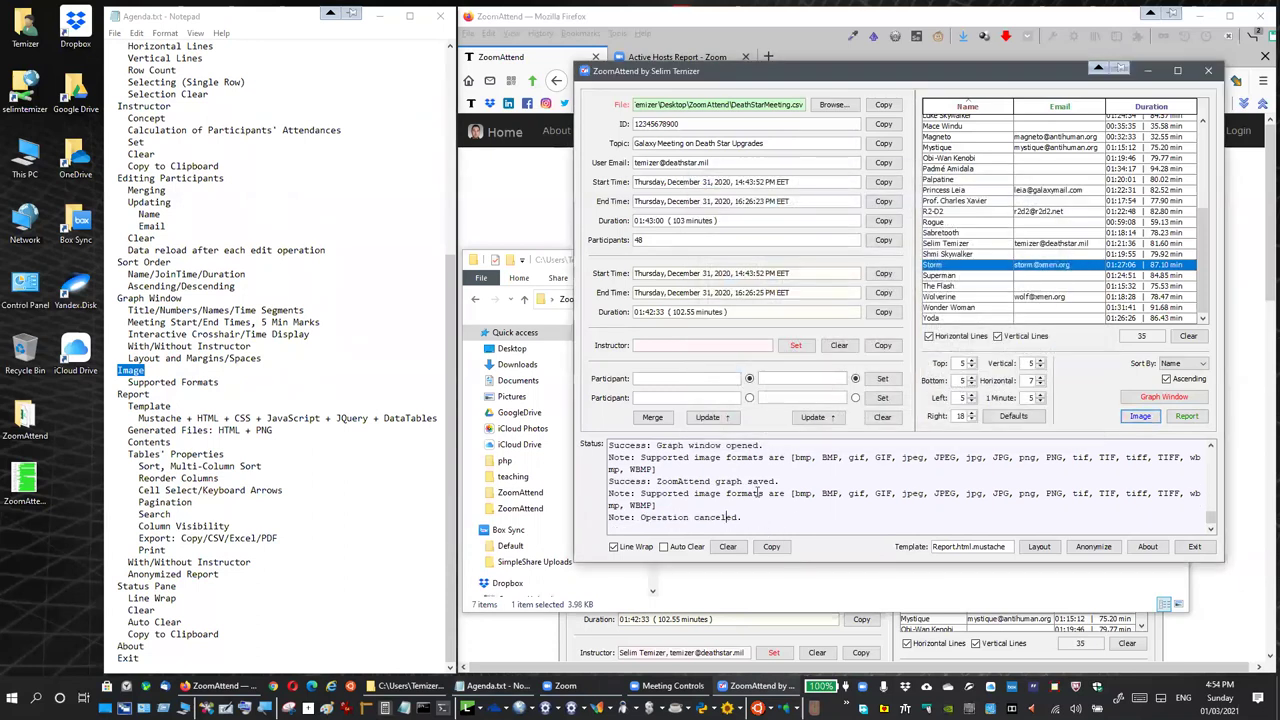
drag(792, 493, 650, 507)
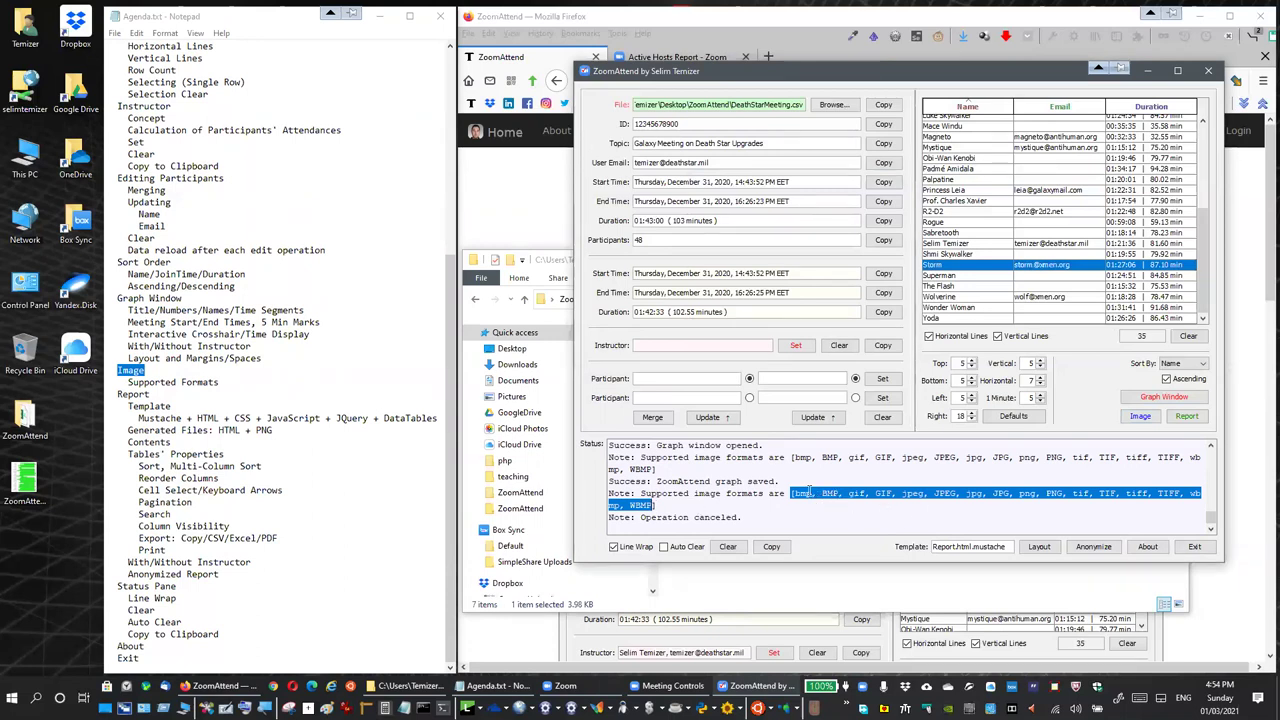
click(806, 493)
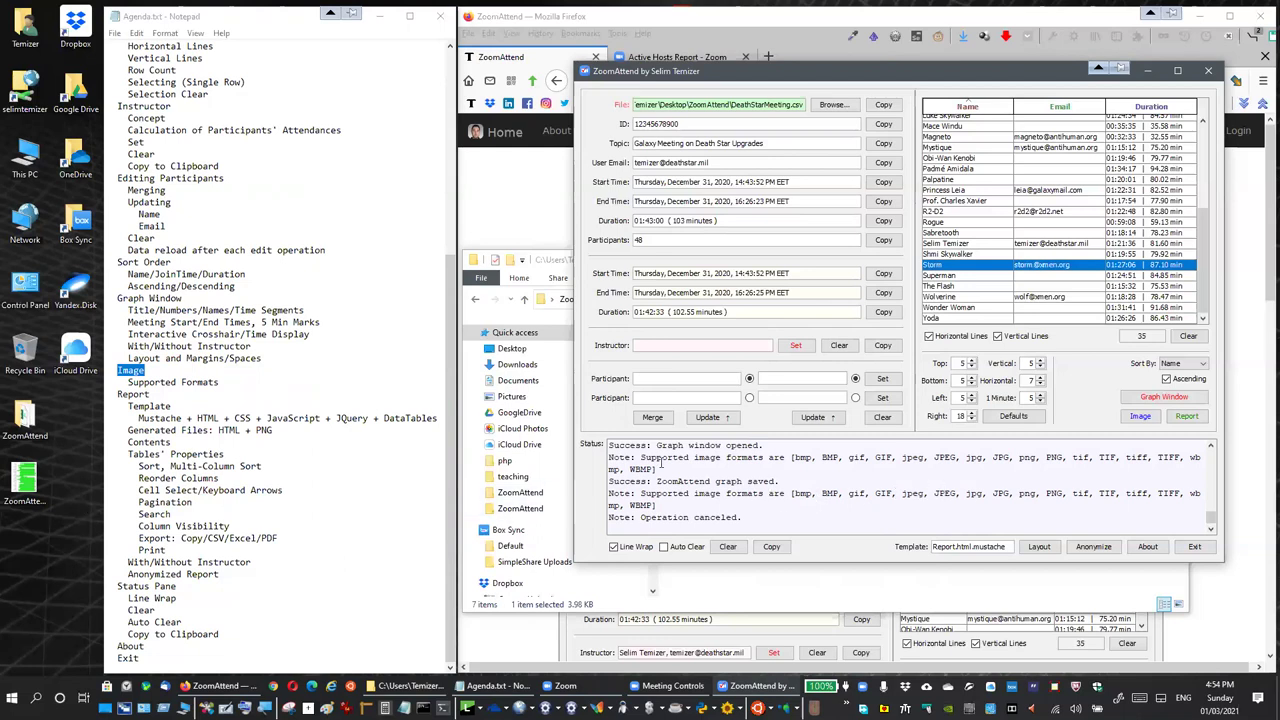
Highlight the Report topic in the agenda and set the participant matching the meeting's user email as the instructor.
double_click(135, 395)
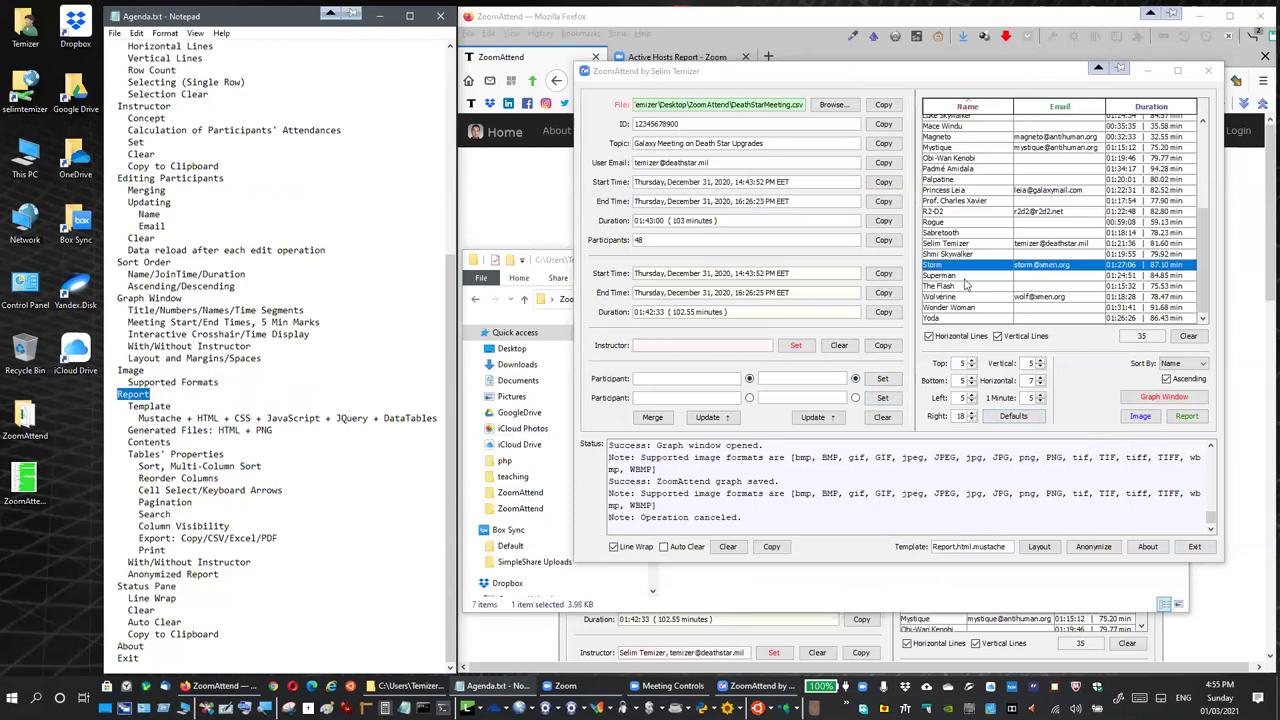
click(958, 244)
click(795, 345)
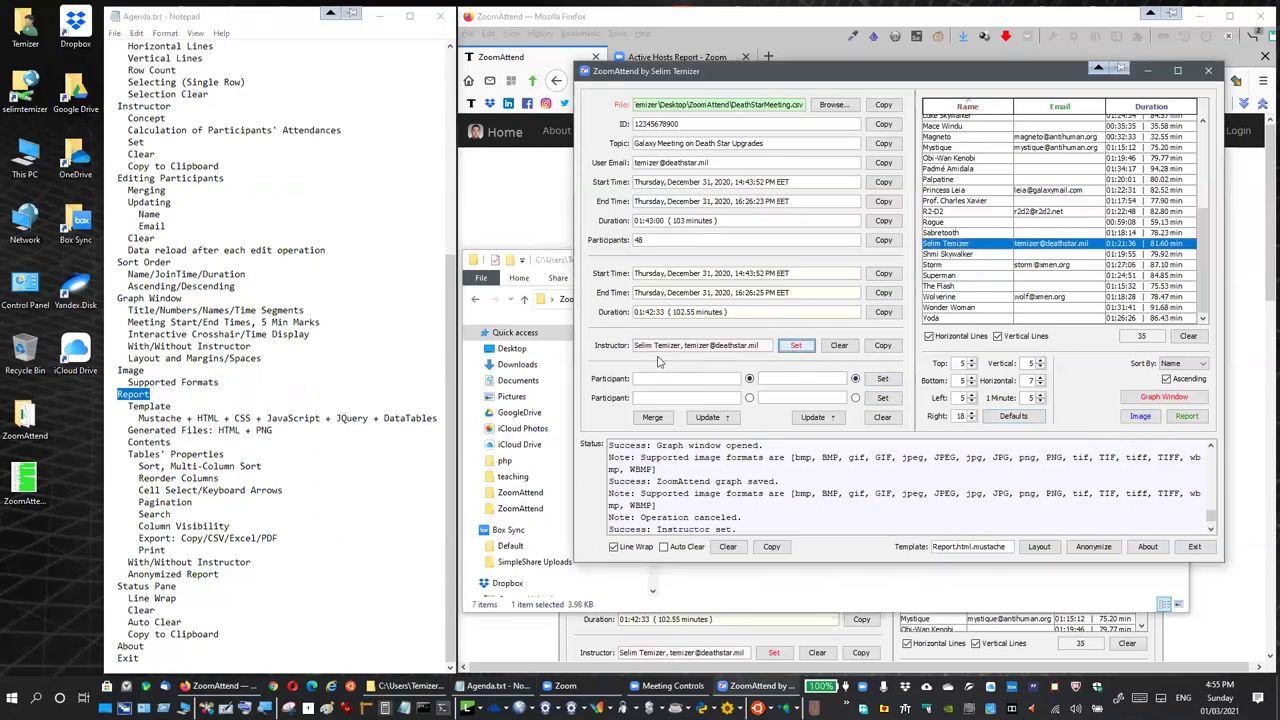
Generate the attendance report and save it to the Desktop as GalaxyMeeting.html.
click(1187, 417)
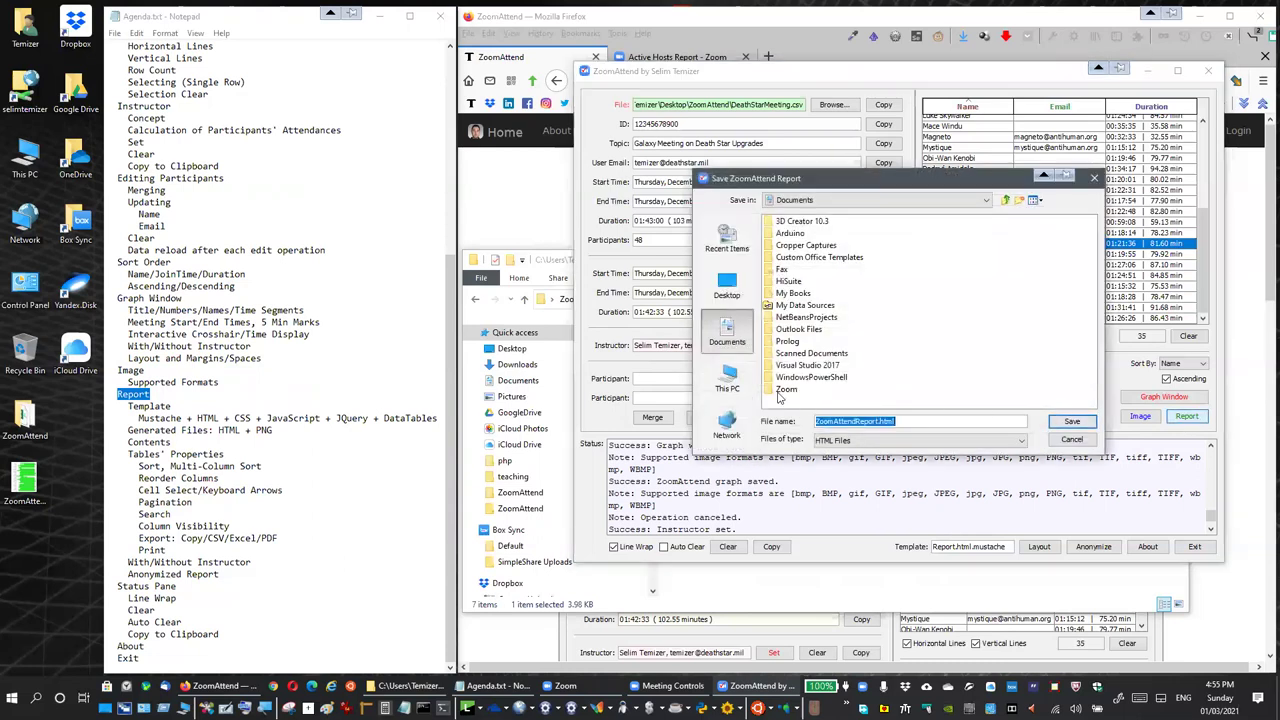
click(736, 296)
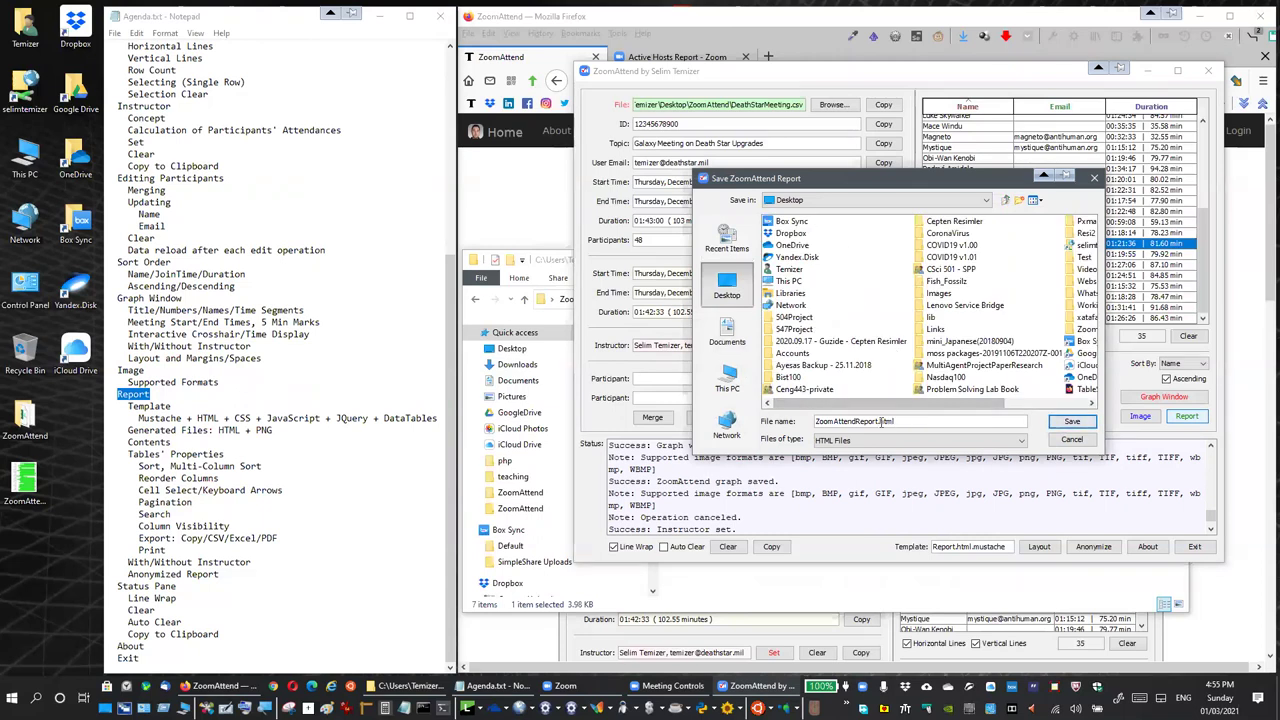
drag(896, 421, 805, 421)
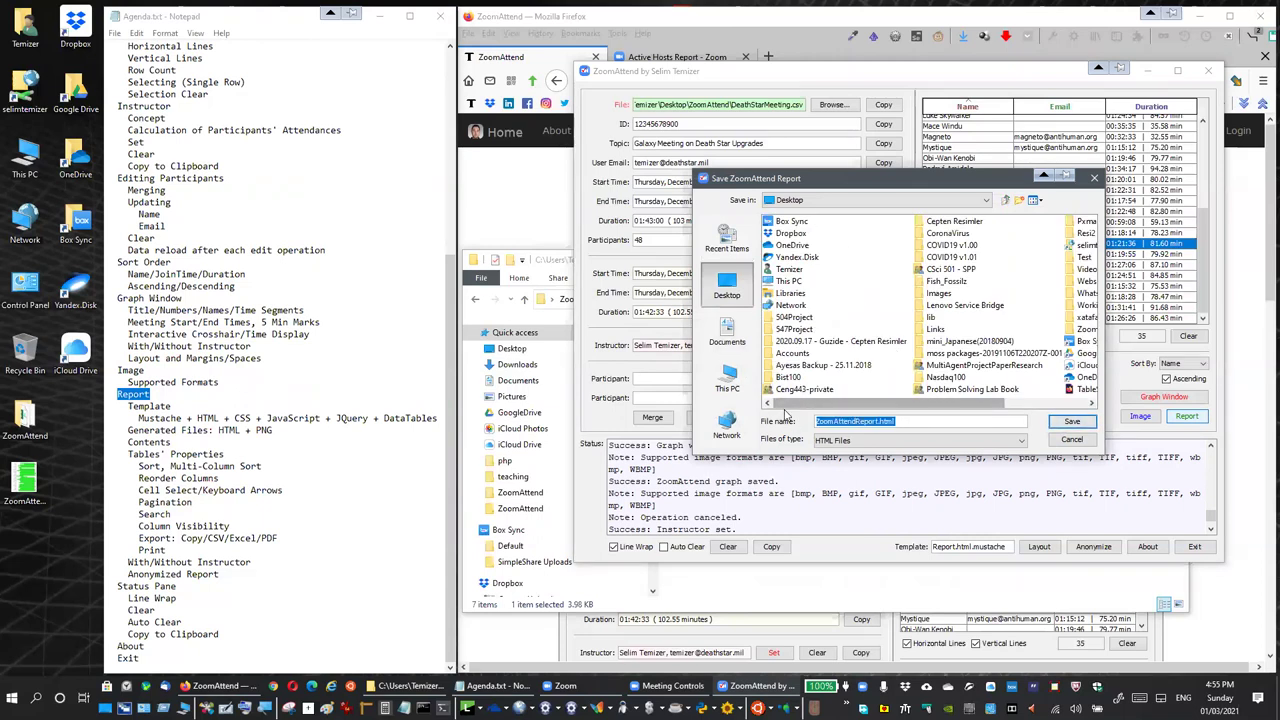
text(GalaxyMeeting.html)
click(1064, 423)
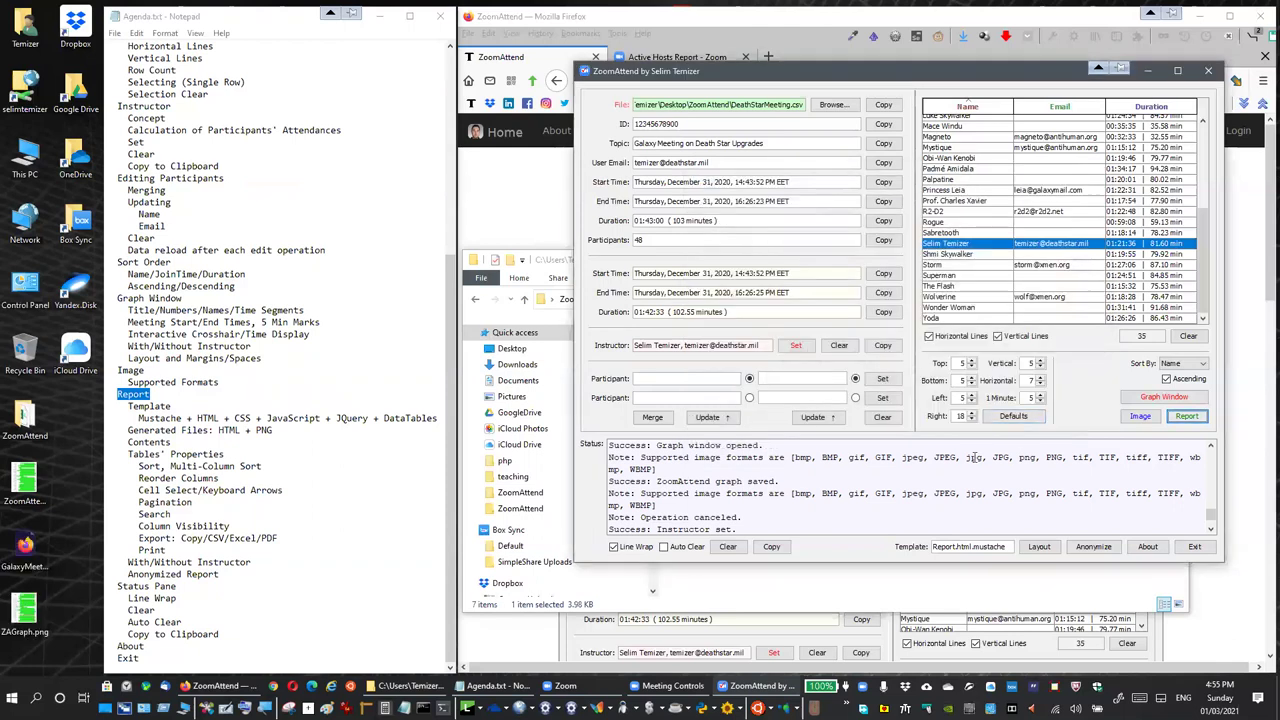
Identify the generated GalaxyMeeting HTML report and ZAGraph.png image on the Desktop.
click(30, 565)
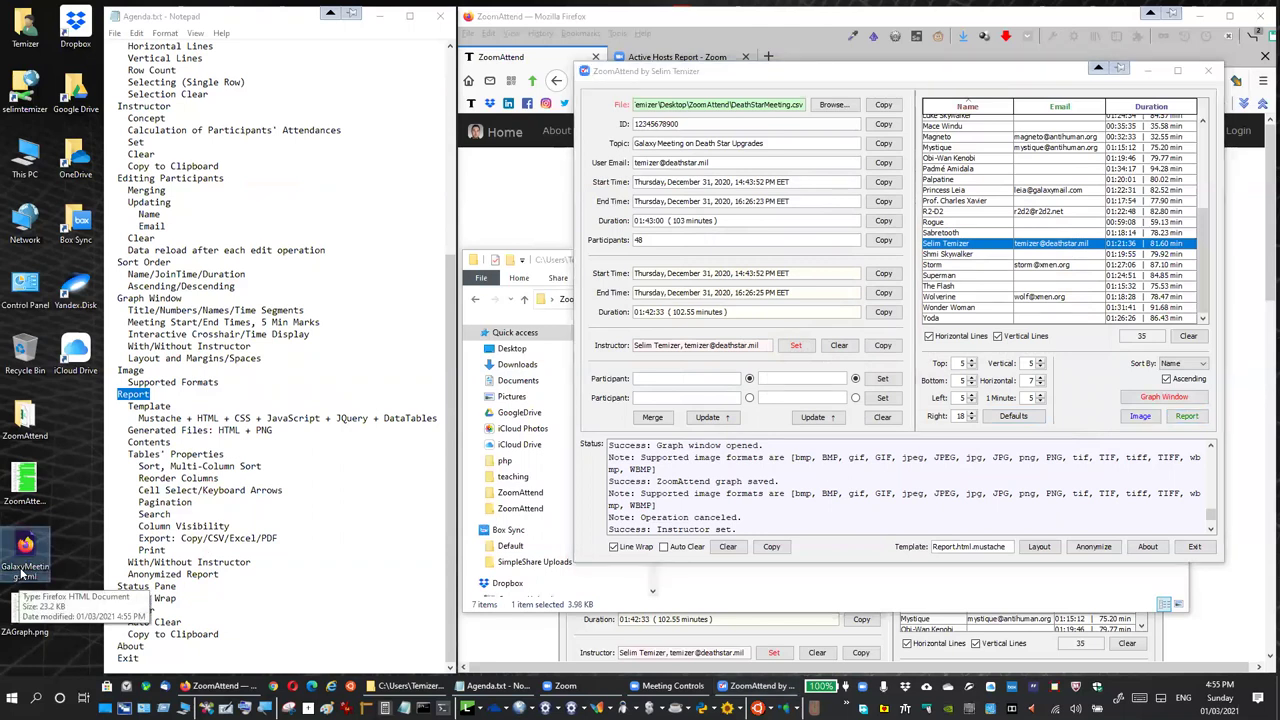
click(28, 612)
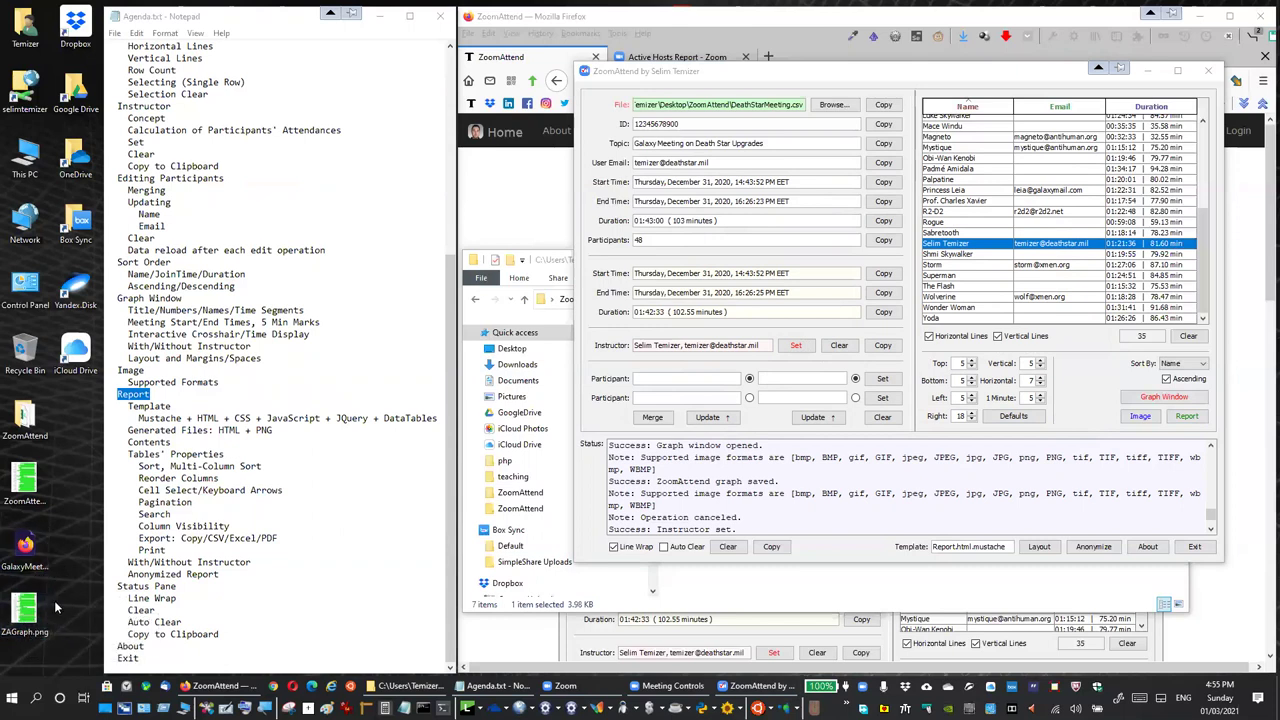
click(66, 572)
Highlight the Report.html.mustache template name that ZoomAttend uses for the report.
click(1188, 417)
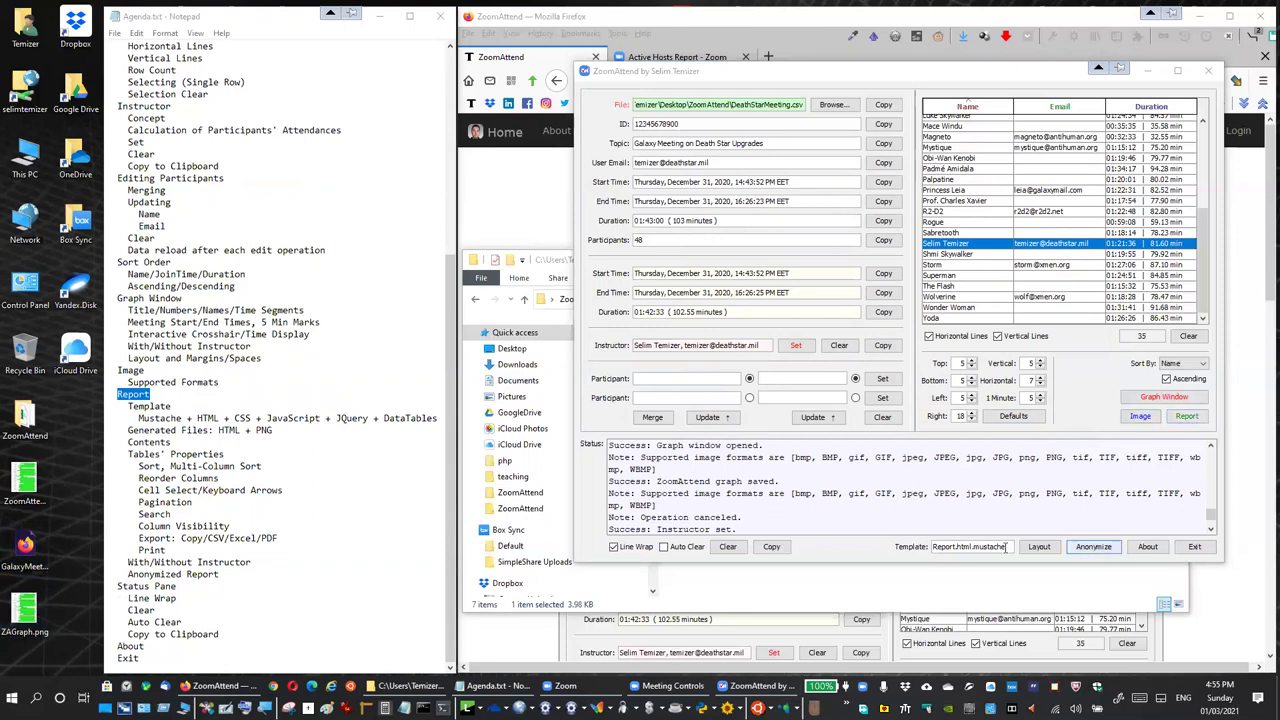
double_click(1000, 548)
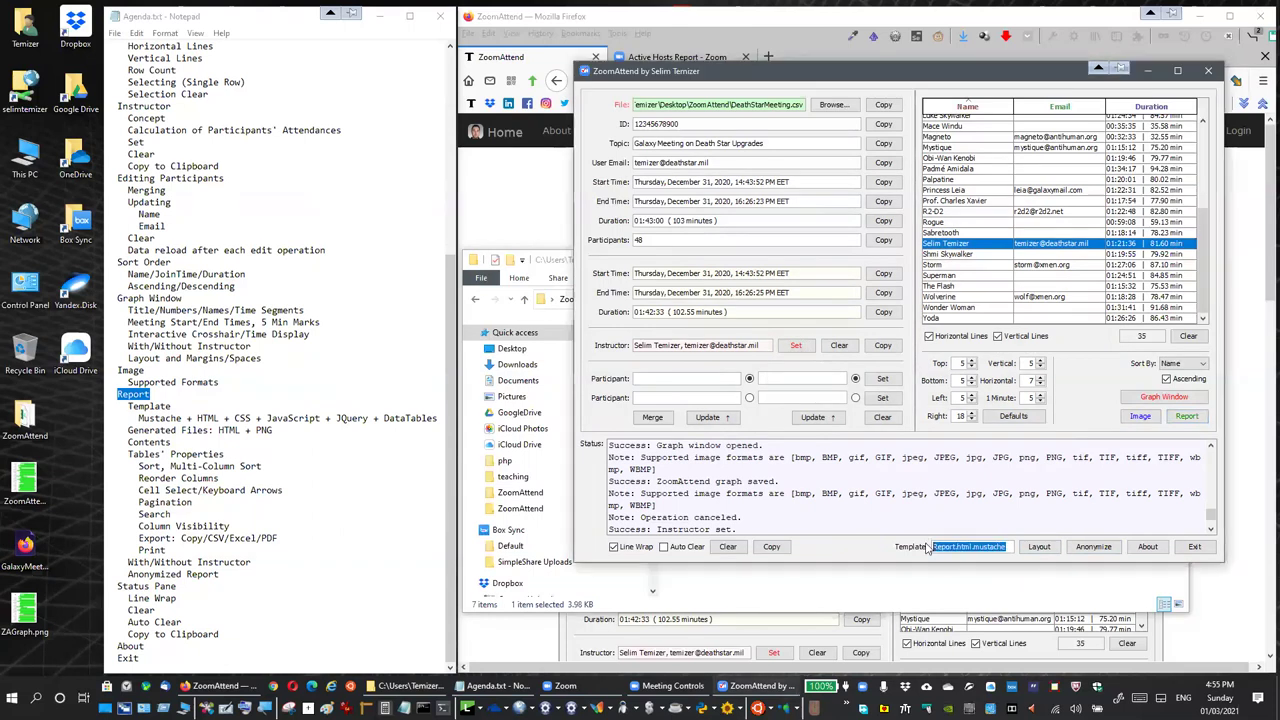
click(1001, 547)
double_click(1003, 547)
Open Report.html.mustache from the ZoomAttend folder in GVIM and examine its styles, scripts, tables and mustache placeholders.
click(805, 584)
double_click(742, 412)
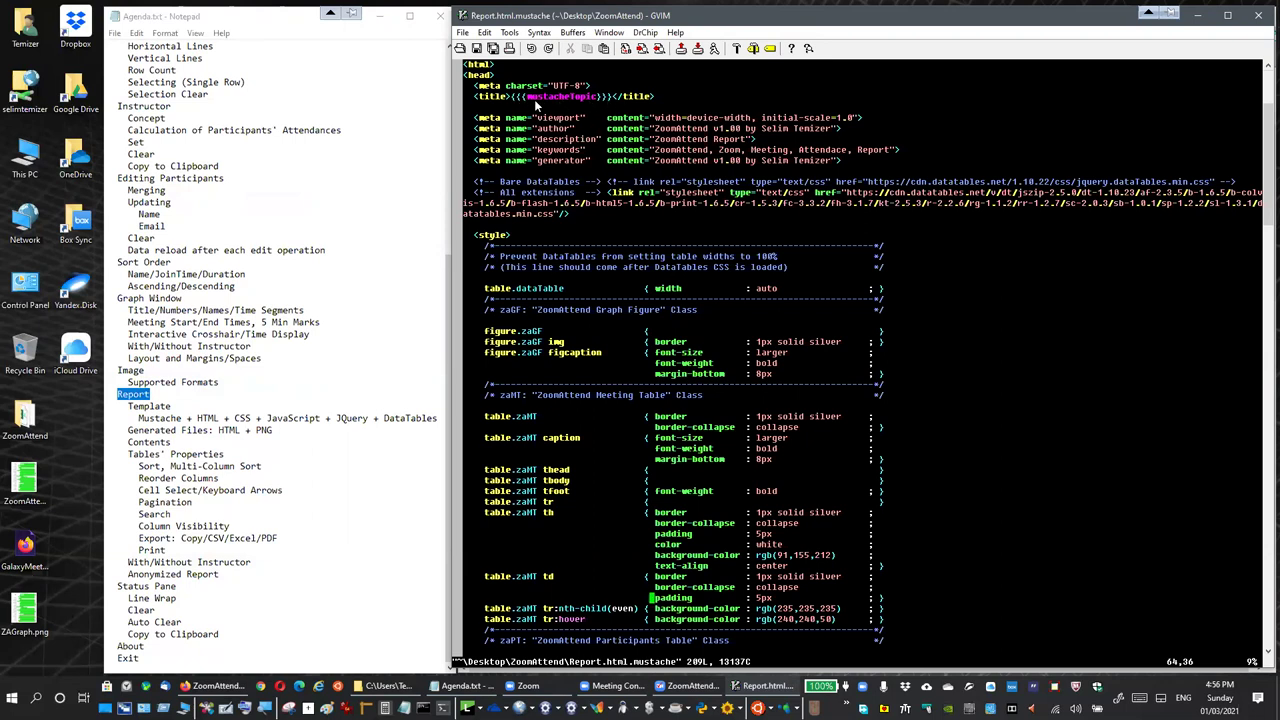
scroll(713, 300, down, 20)
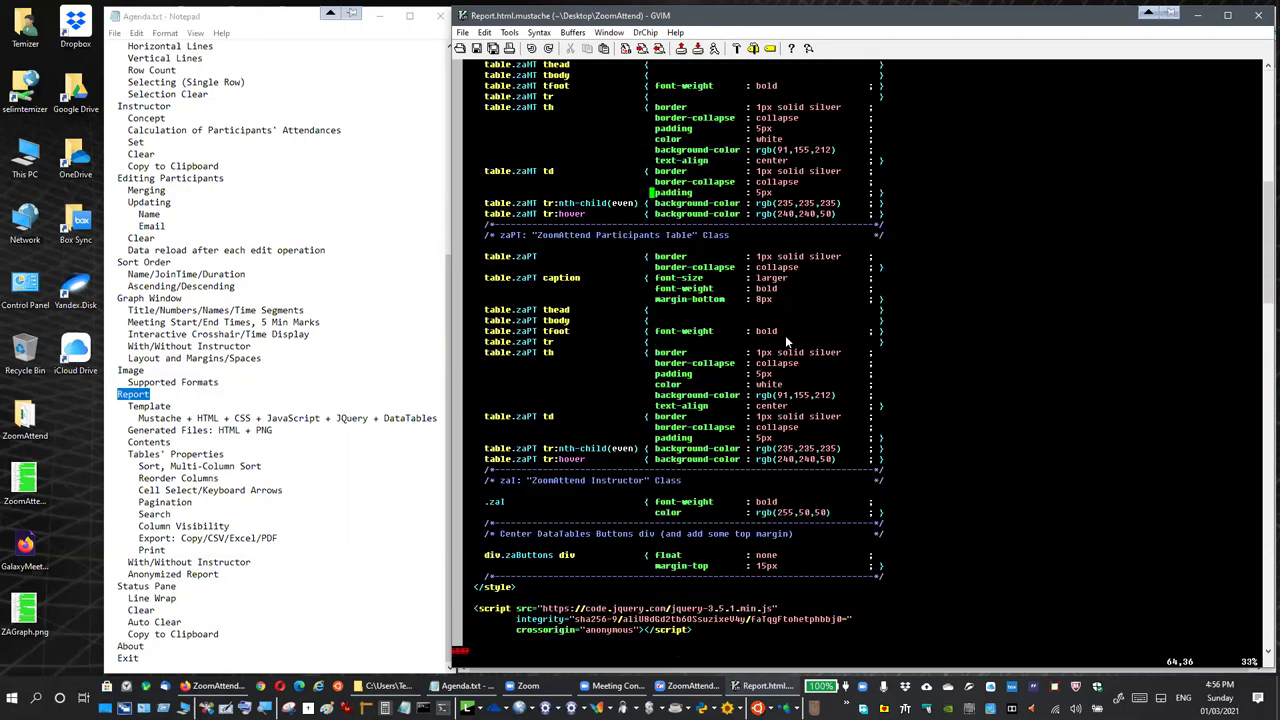
scroll(870, 440, down, 2)
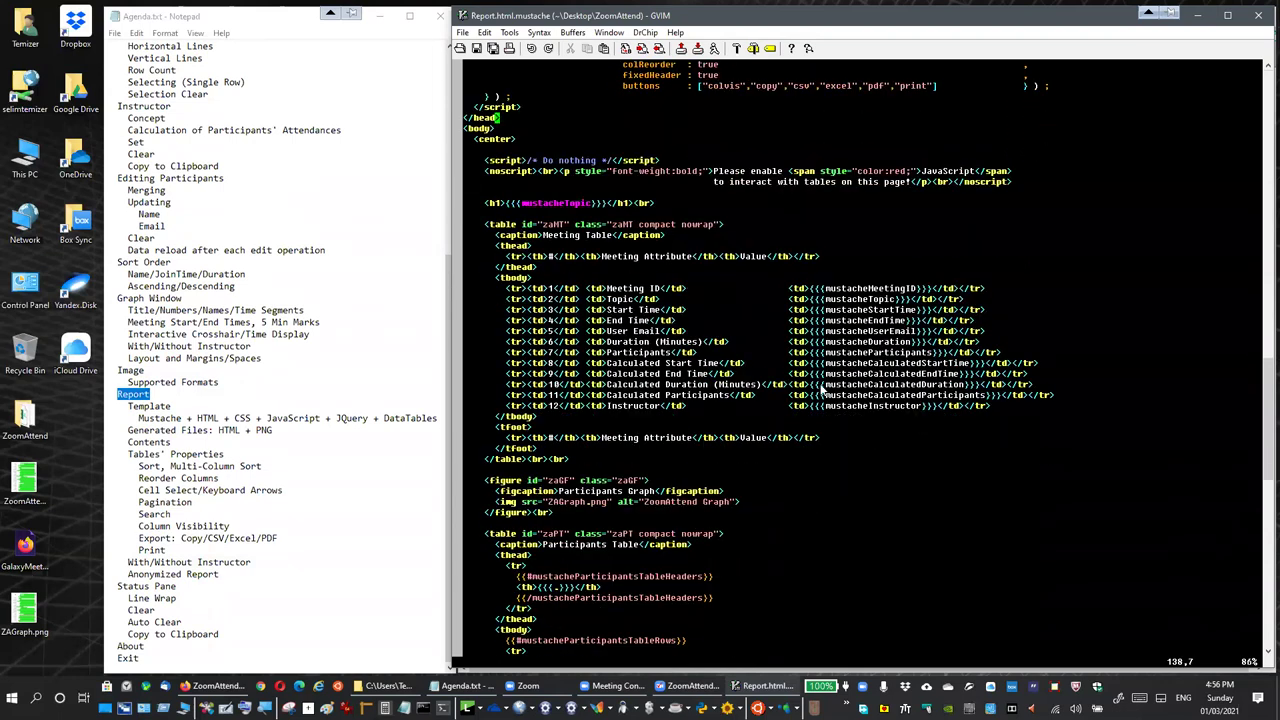
scroll(588, 470, down, 5)
scroll(588, 486, up, 20)
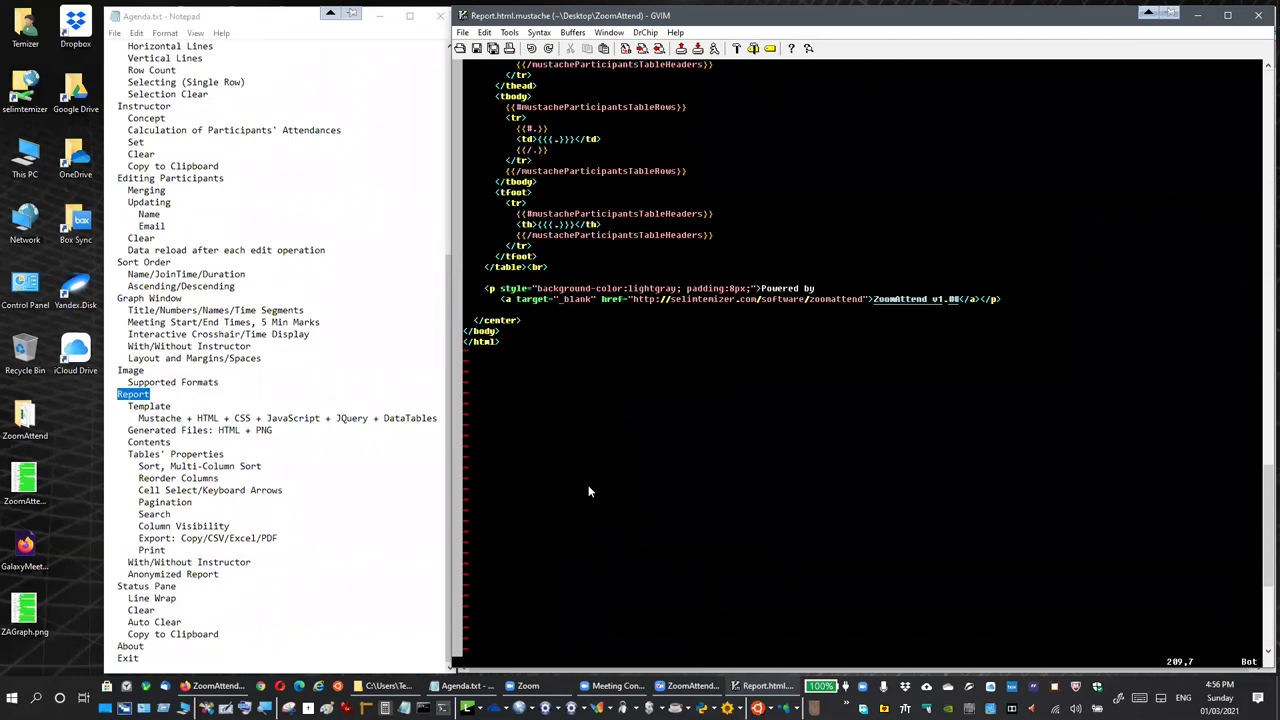
scroll(665, 480, up, 10)
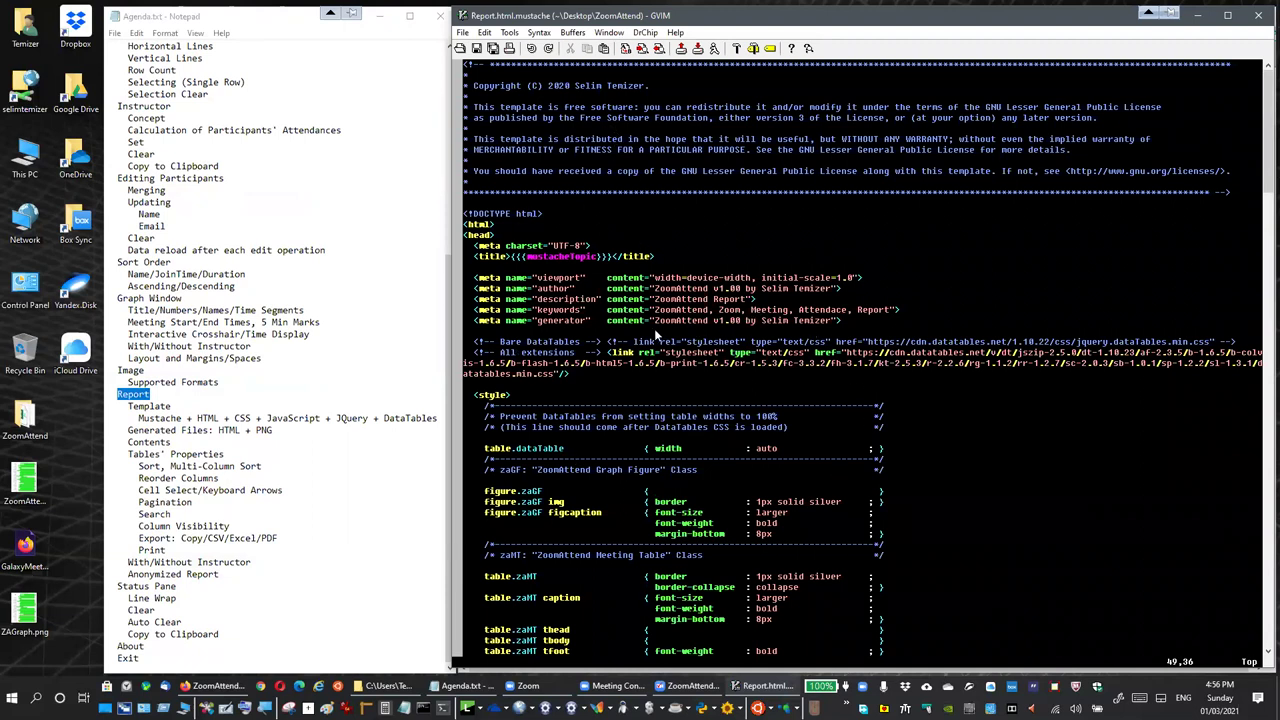
scroll(654, 328, down, 2)
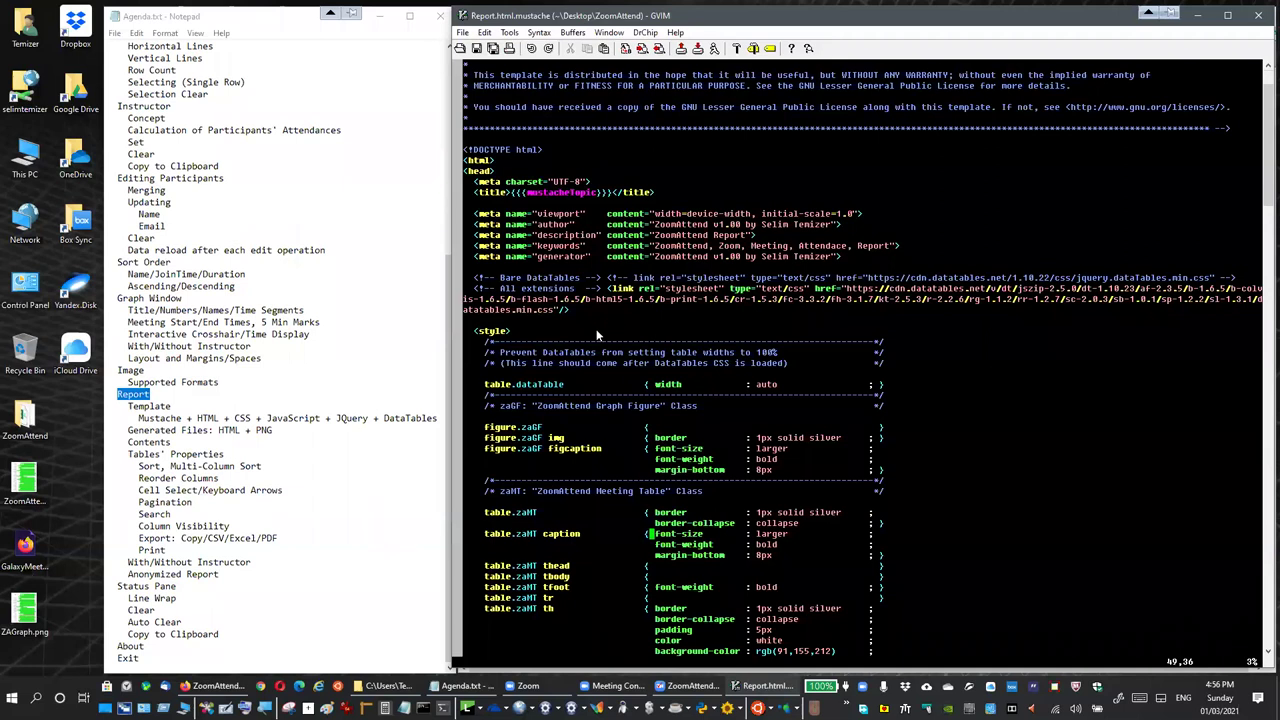
Examine the remaining table styles, DataTables scripts and Meeting Table placeholders in Report.html.mustache, then close the template and hide its folder.
scroll(597, 335, down, 5)
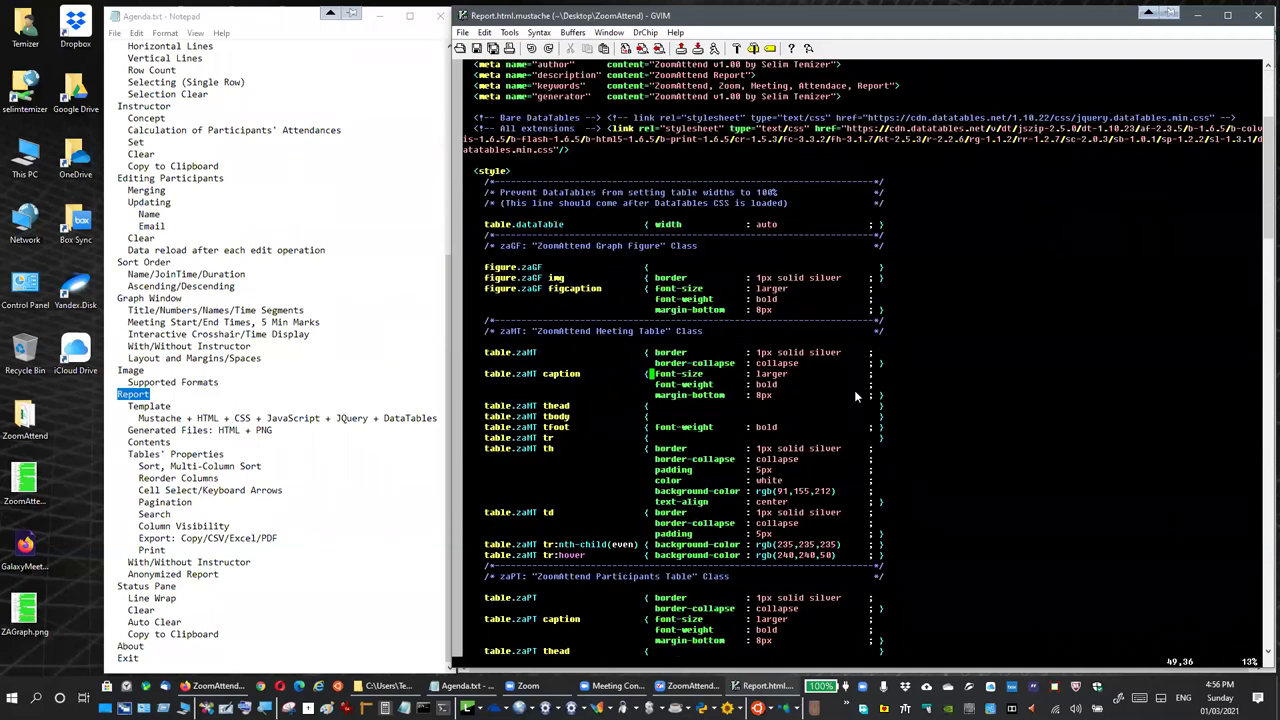
scroll(718, 266, down, 17)
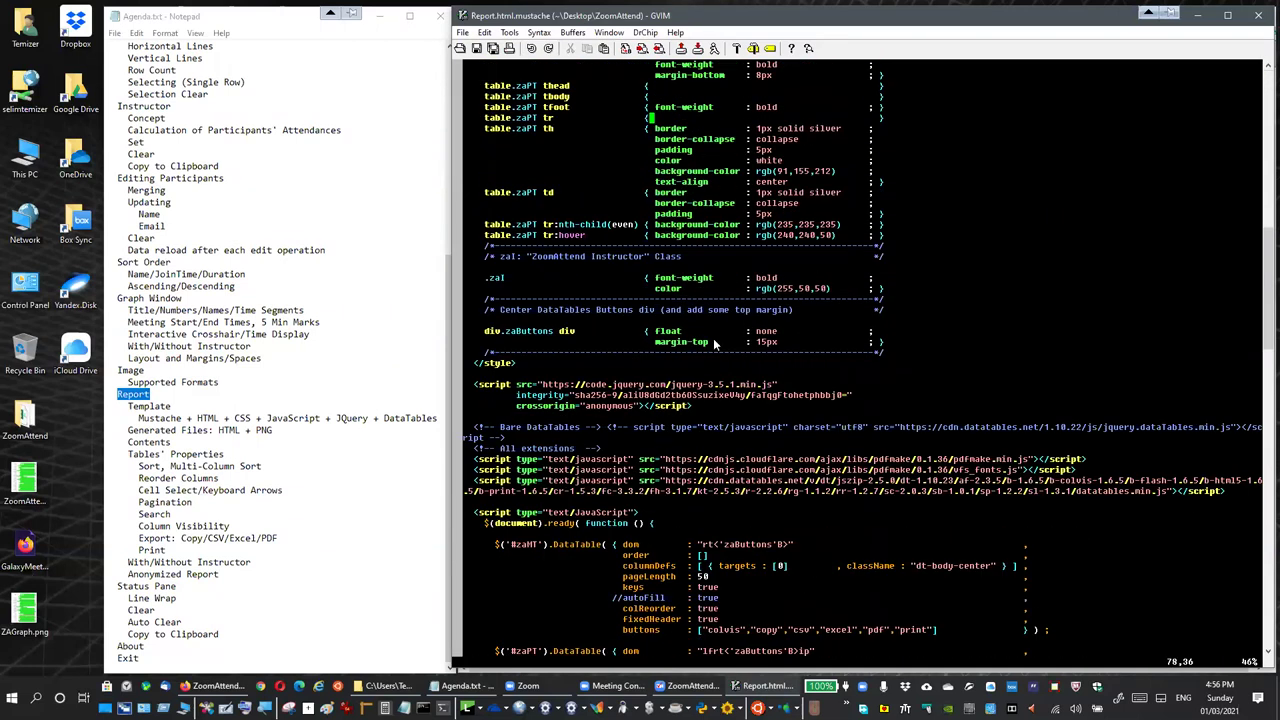
scroll(716, 368, down, 4)
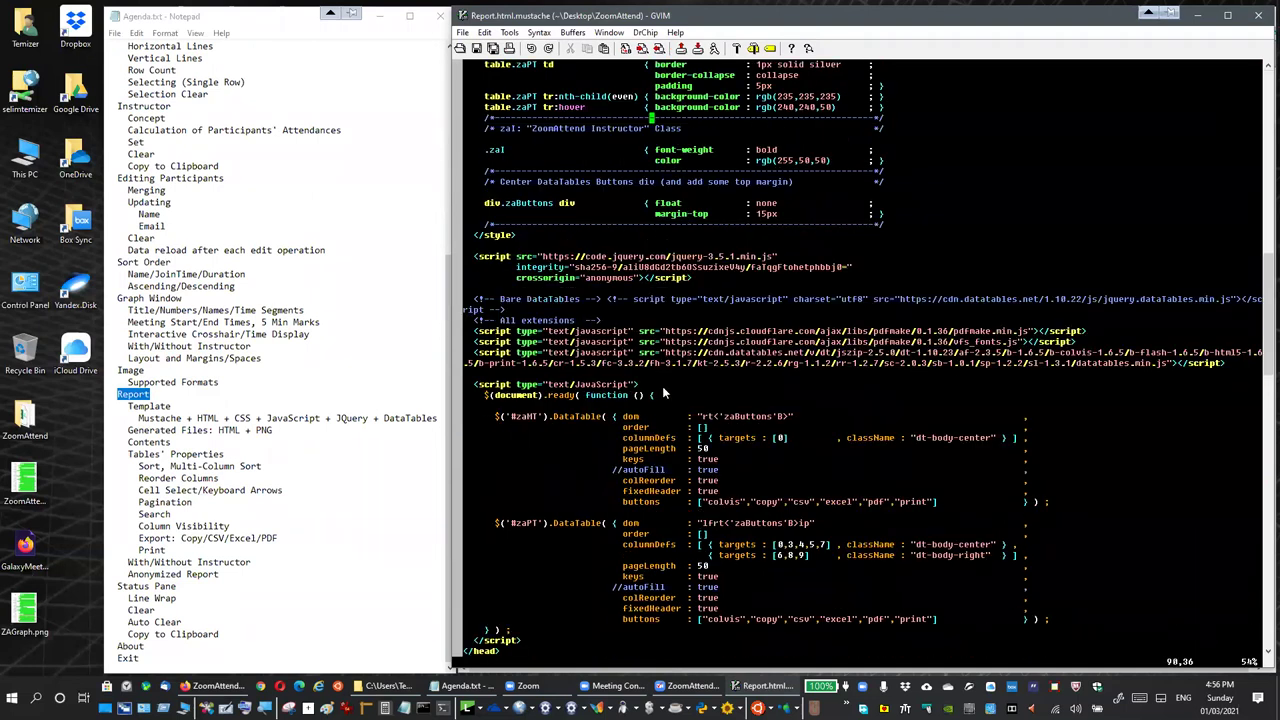
scroll(661, 394, down, 1)
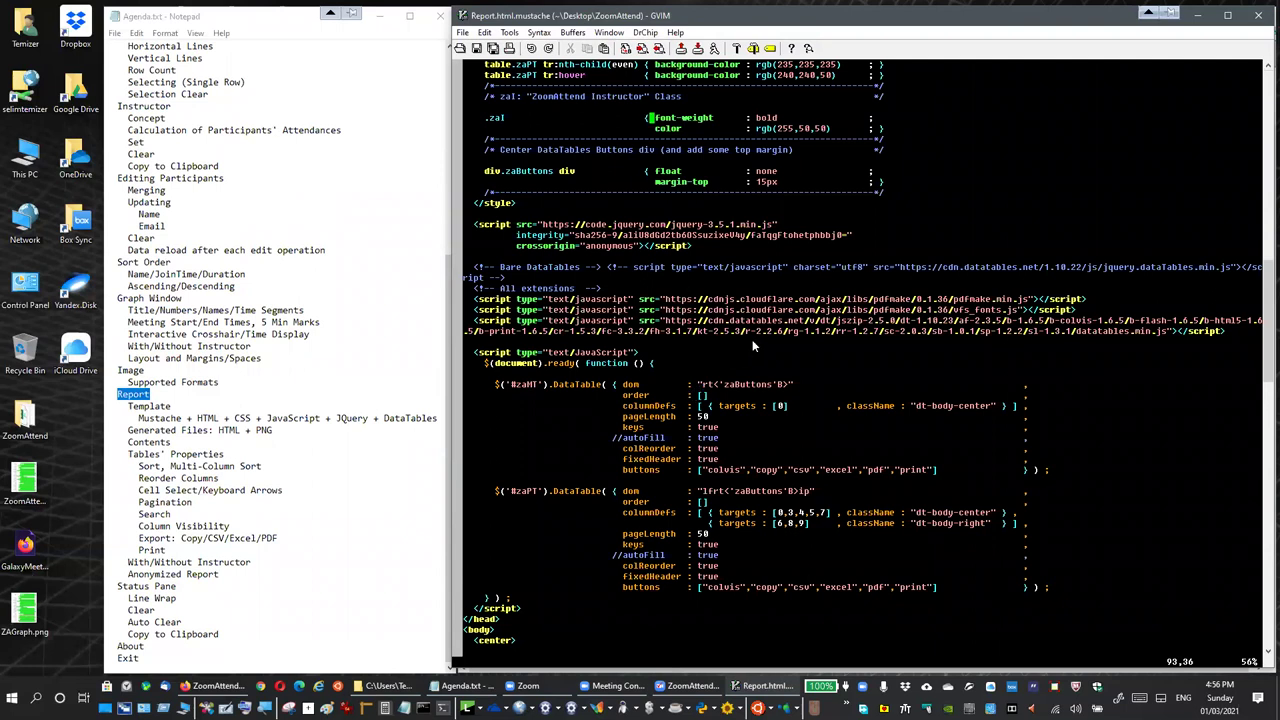
scroll(760, 338, down, 3)
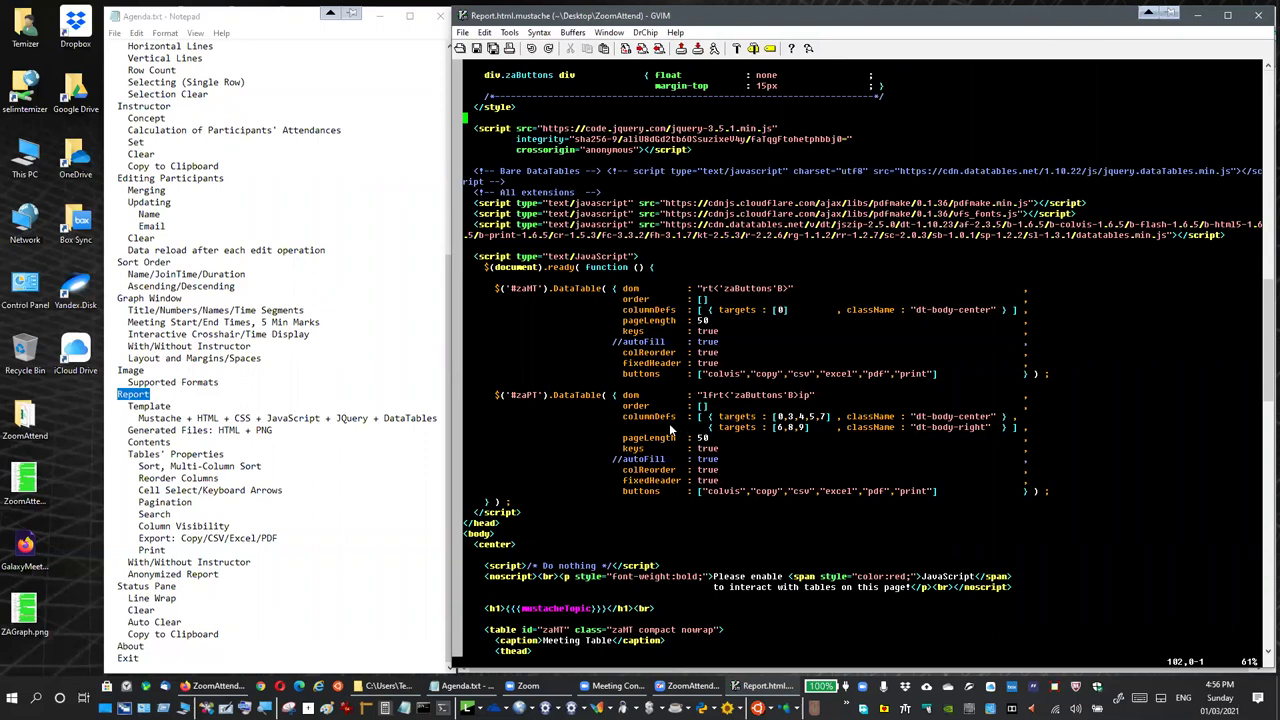
scroll(670, 430, down, 6)
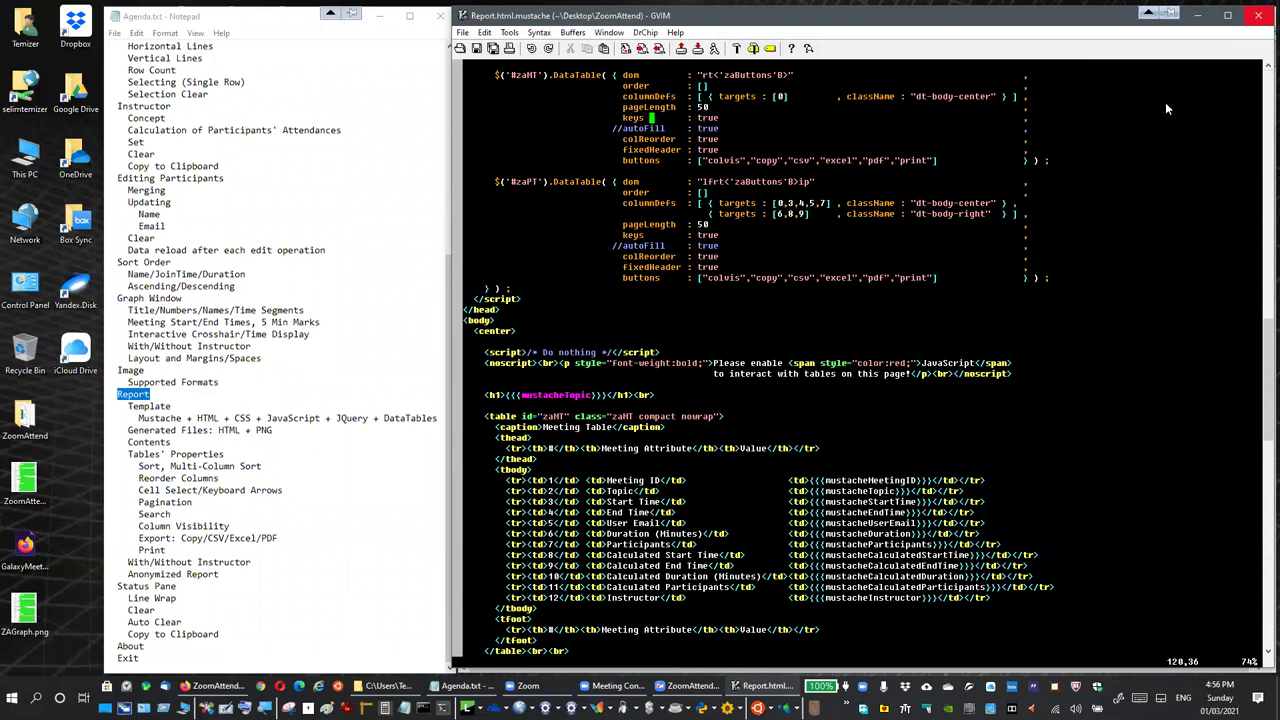
scroll(833, 281, down, 9)
scroll(833, 281, up, 10)
scroll(833, 281, down, 7)
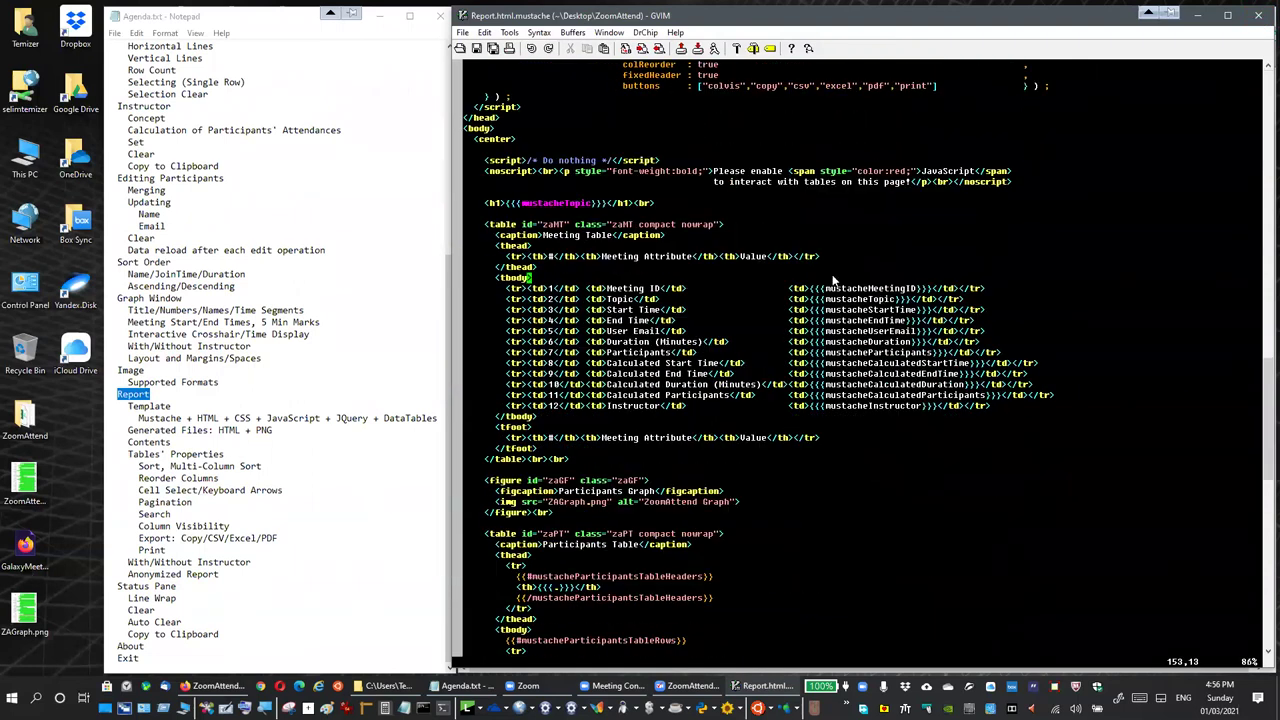
click(1258, 15)
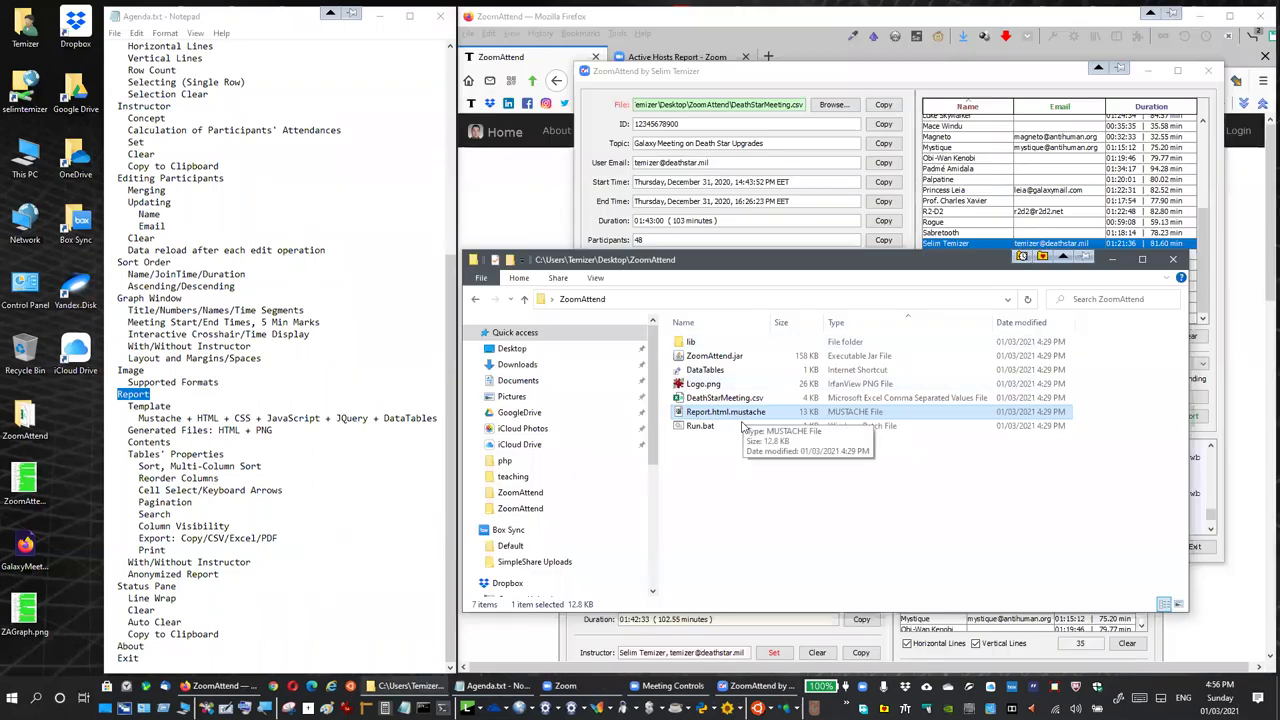
click(1113, 260)
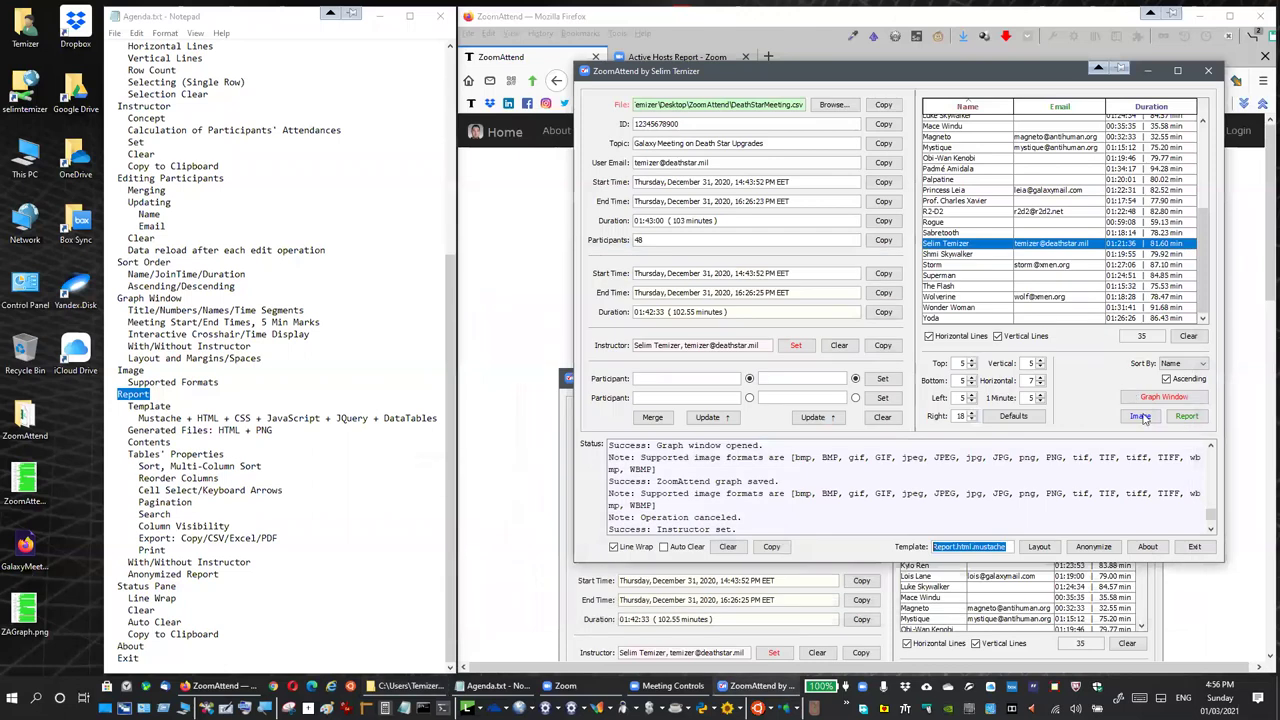
Highlight the report template name in ZoomAttend once more, then clear the highlight.
click(1007, 548)
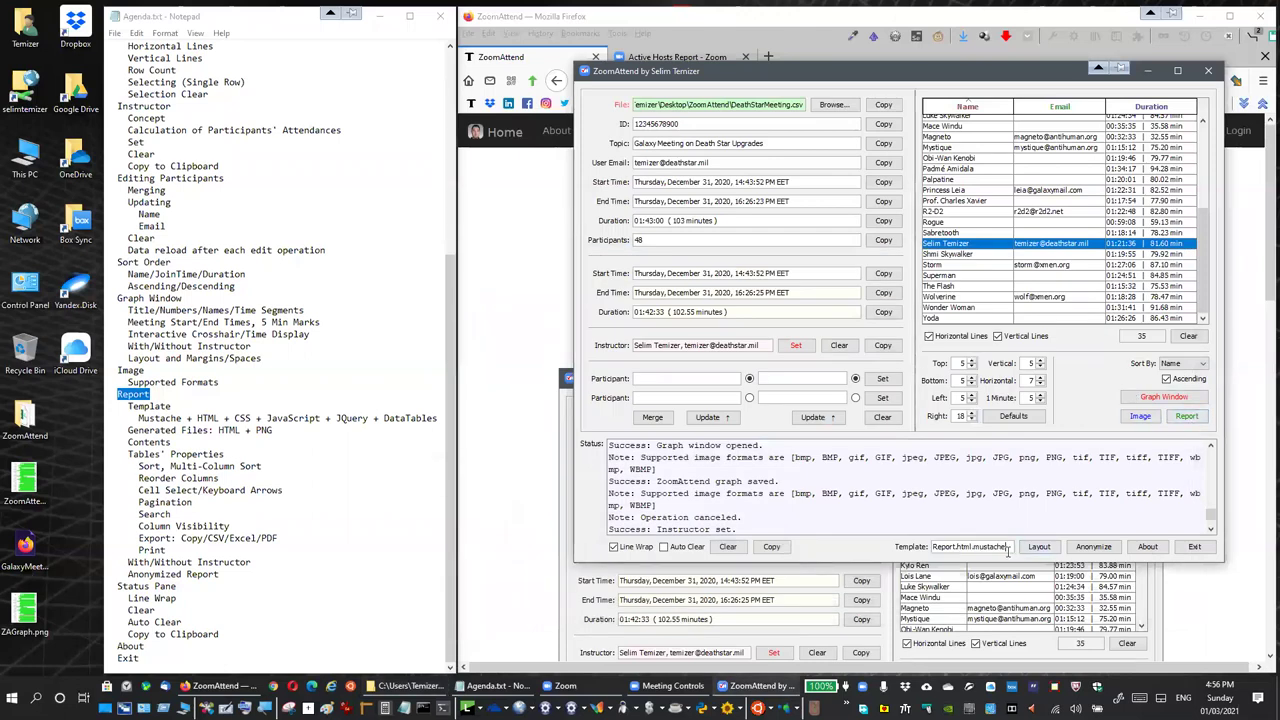
drag(1008, 548, 925, 553)
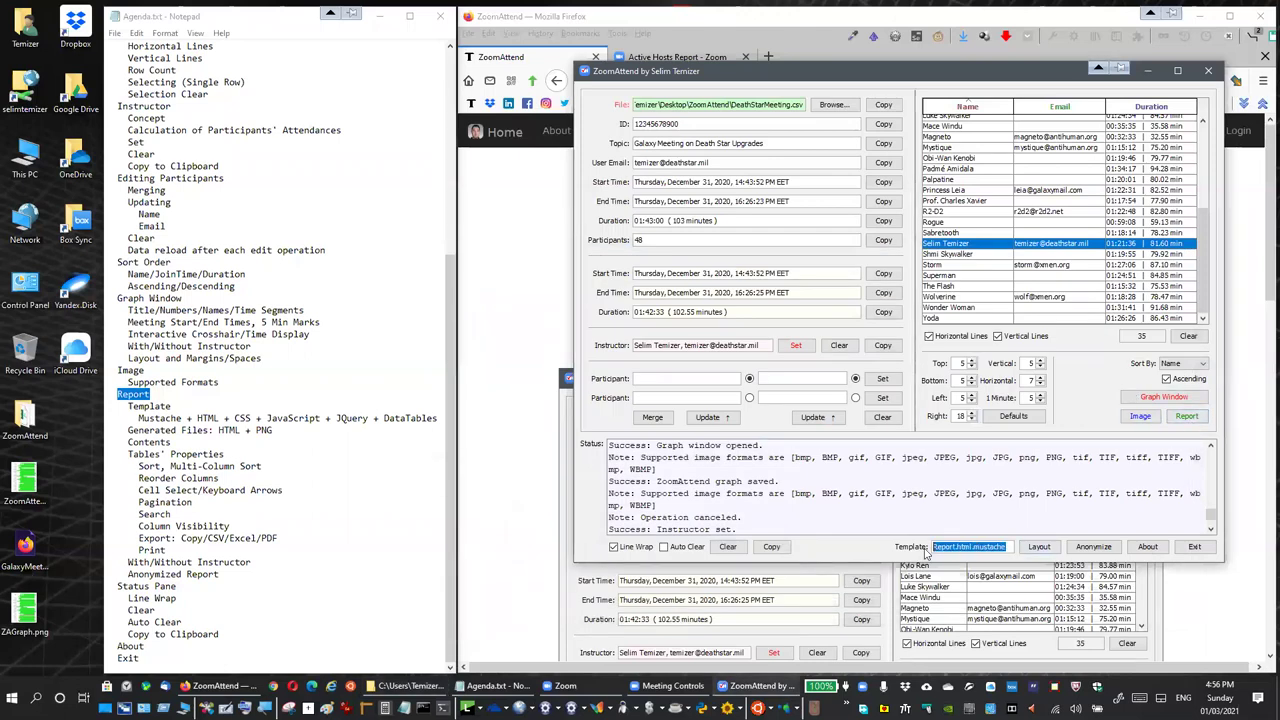
click(1002, 546)
Mark Contents in the agenda, open the GalaxyMeeting report from the Desktop and highlight its title.
double_click(146, 443)
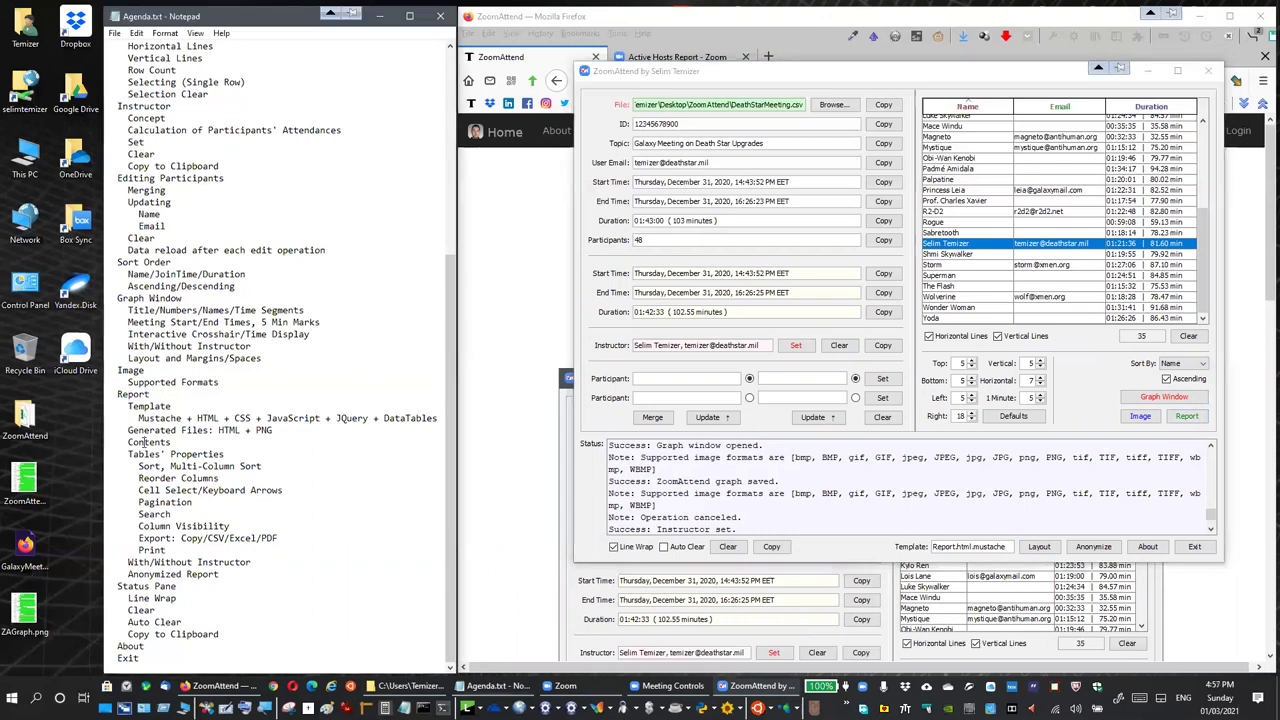
double_click(25, 553)
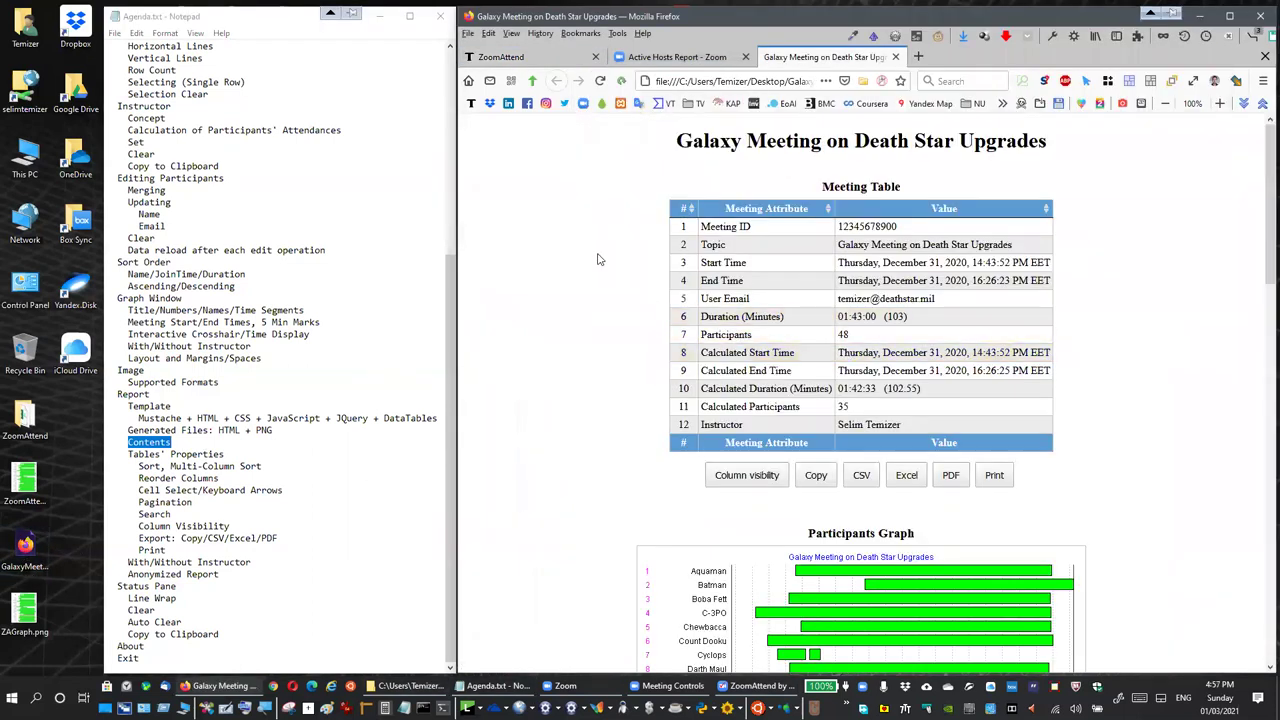
scroll(610, 259, down, 1)
scroll(630, 259, up, 1)
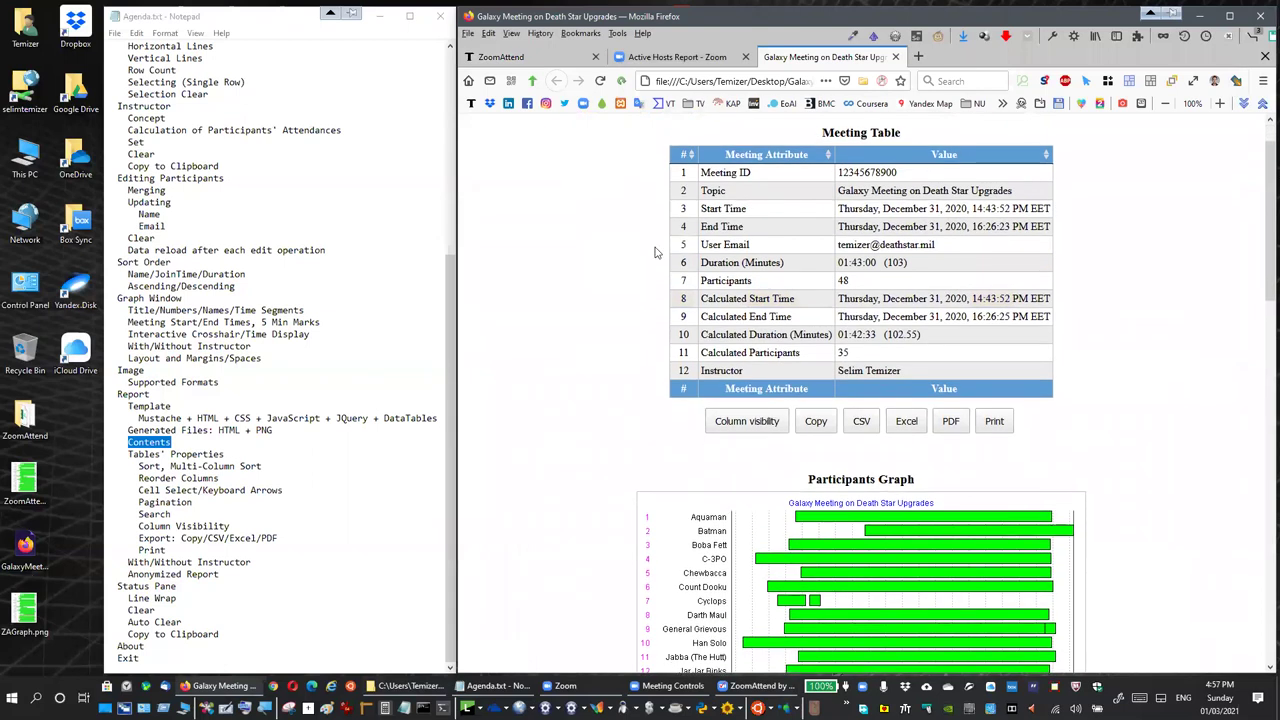
drag(672, 141, 1092, 145)
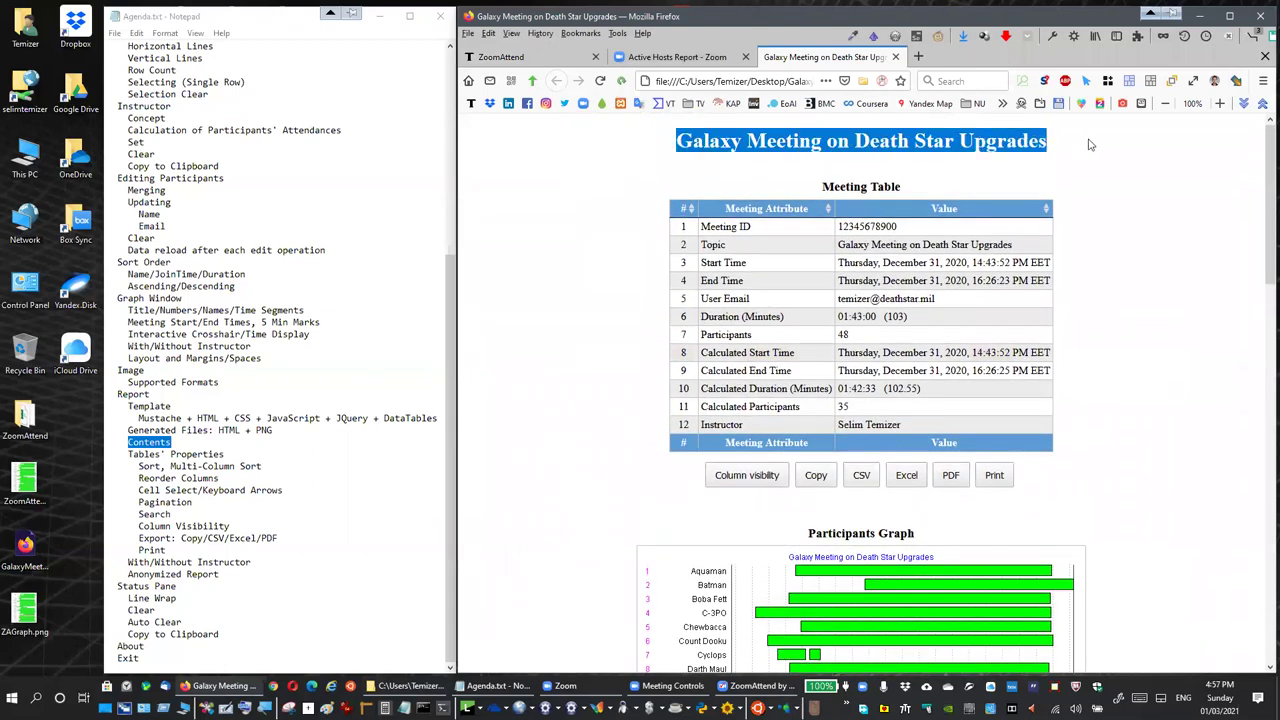
click(1093, 157)
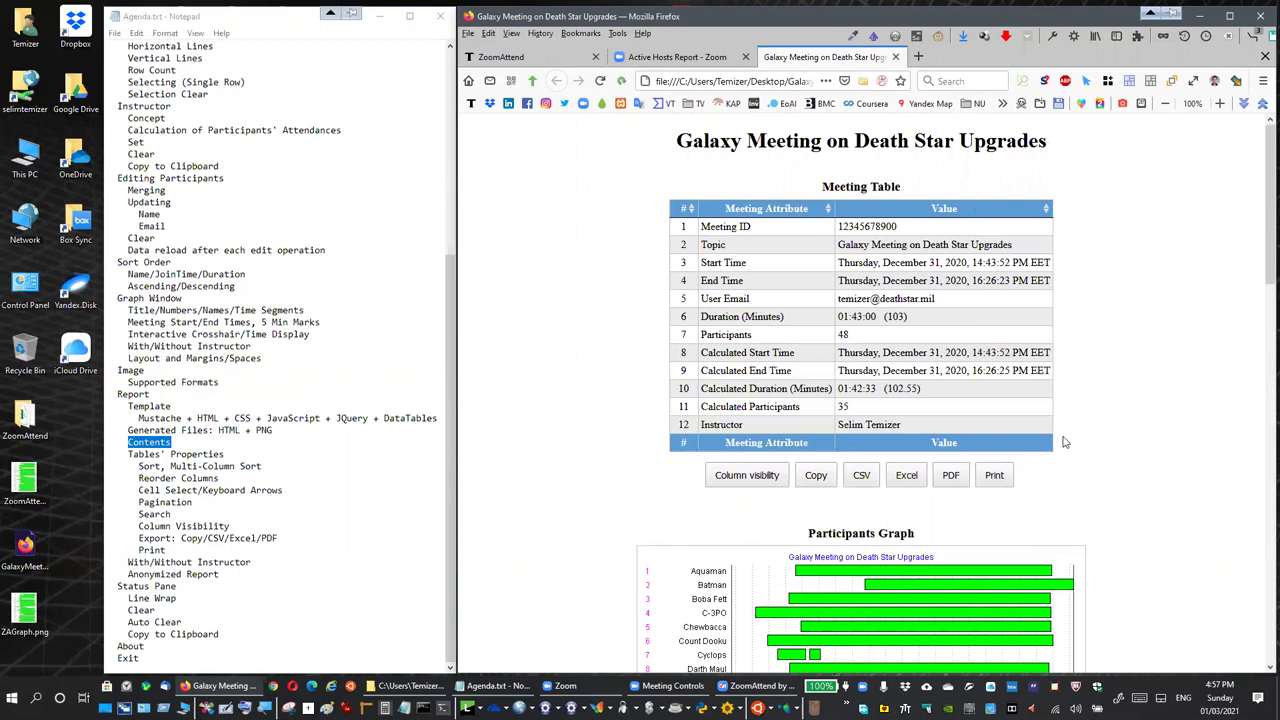
Examine the report's Meeting Table, Participants Graph and Participants Table.
scroll(896, 380, down, 5)
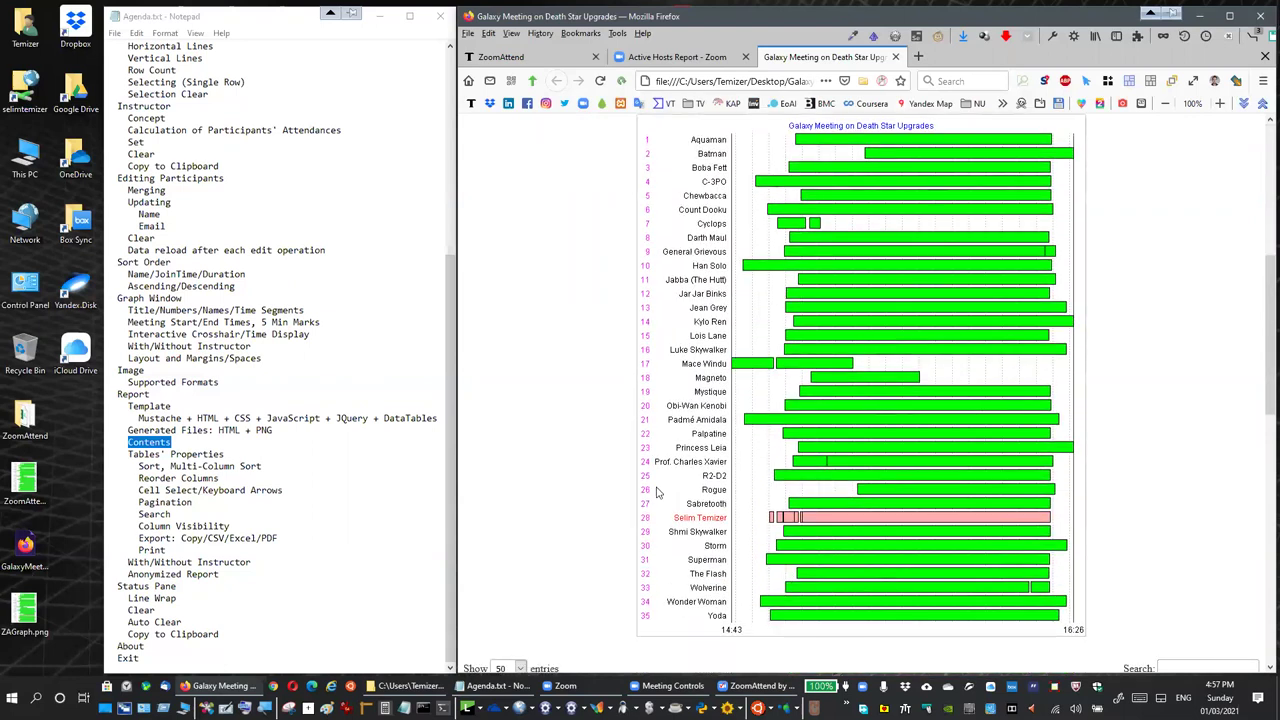
scroll(850, 310, up, 3)
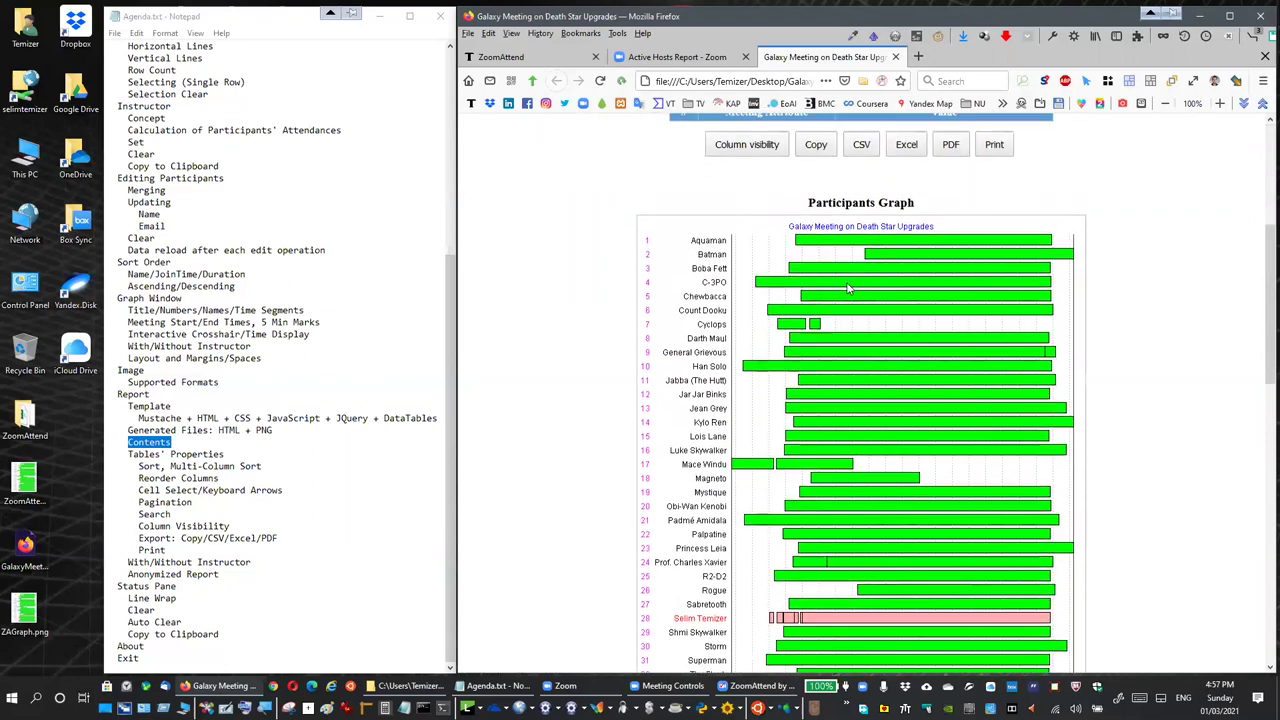
scroll(858, 355, down, 4)
scroll(862, 369, down, 5)
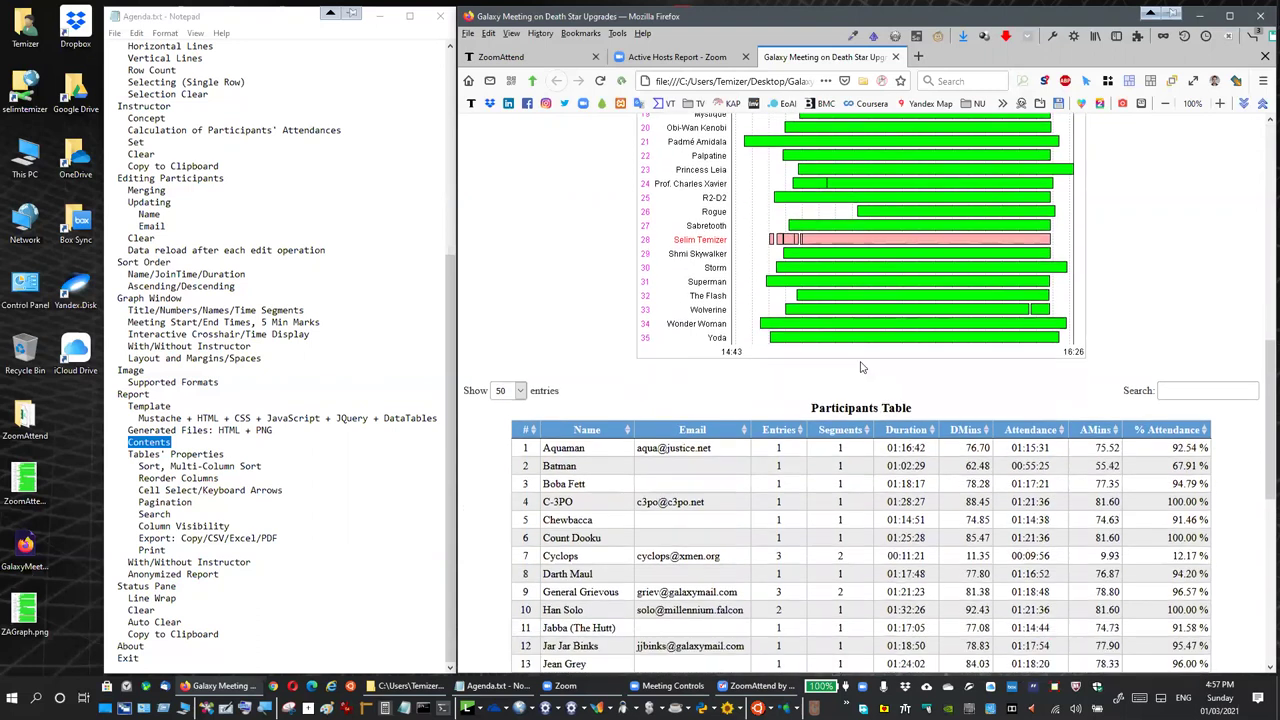
scroll(848, 345, down, 1)
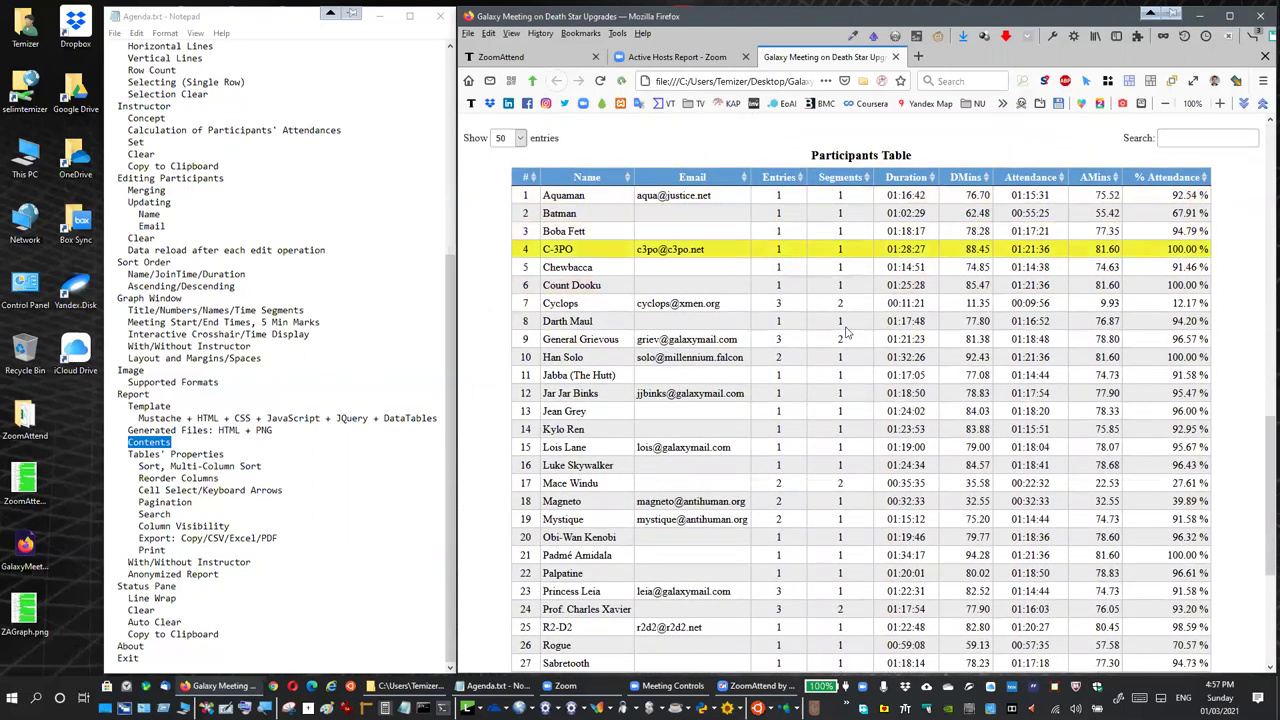
scroll(836, 466, down, 3)
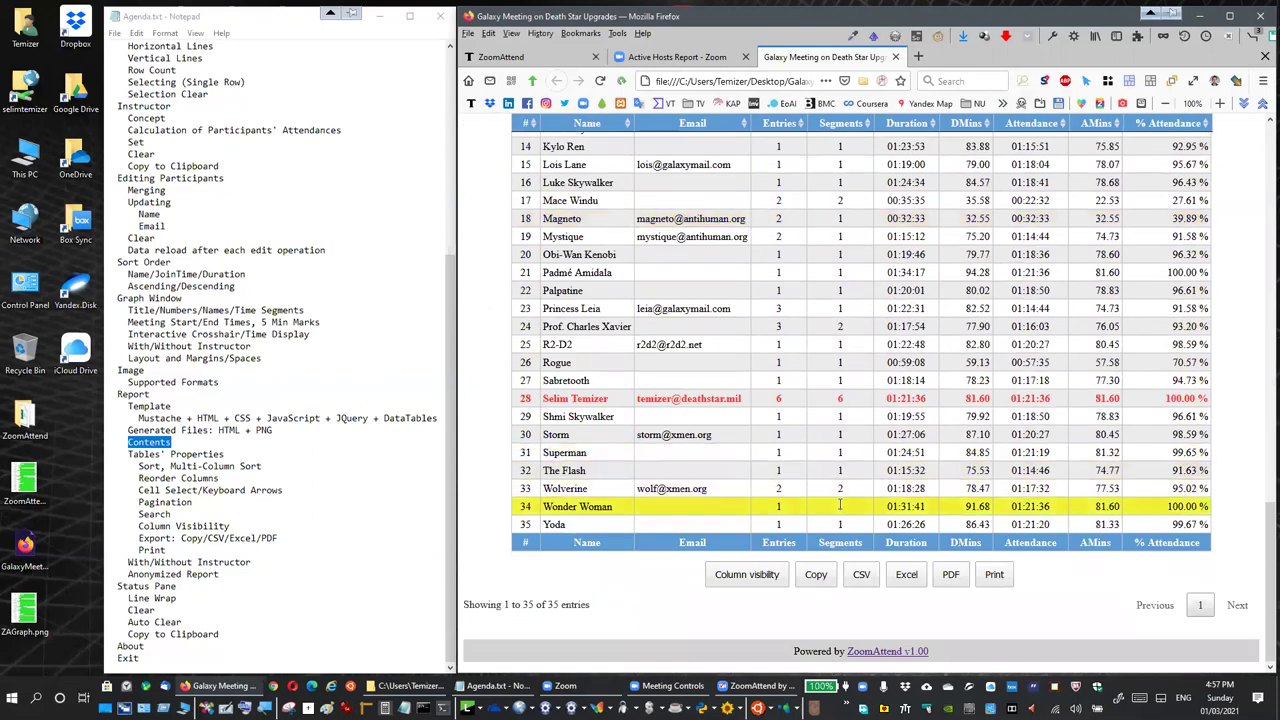
scroll(840, 505, up, 15)
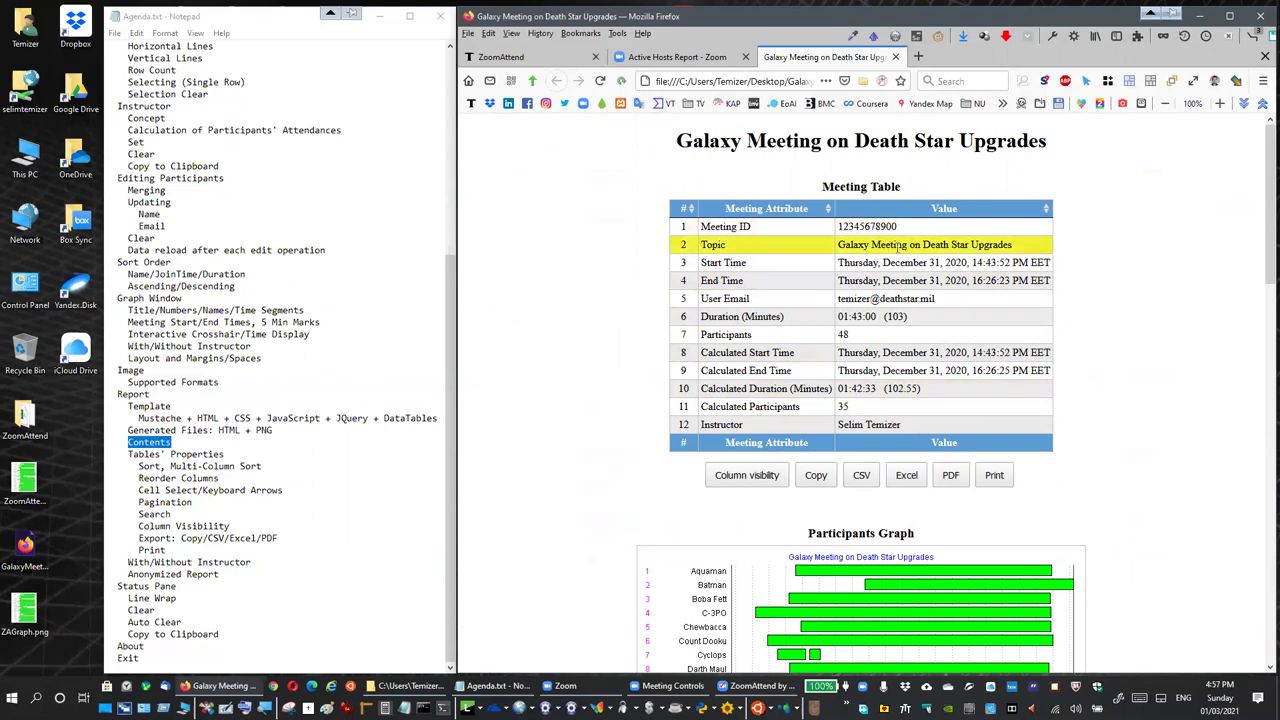
scroll(781, 390, down, 8)
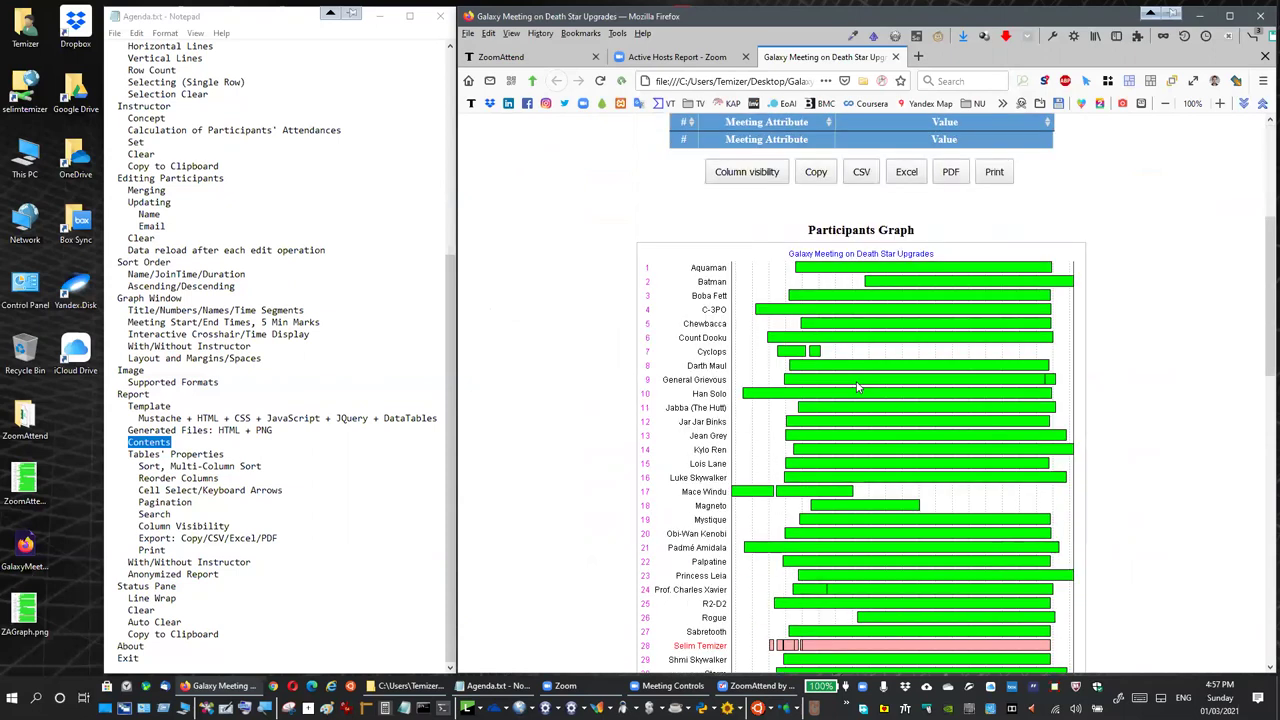
scroll(650, 320, down, 1)
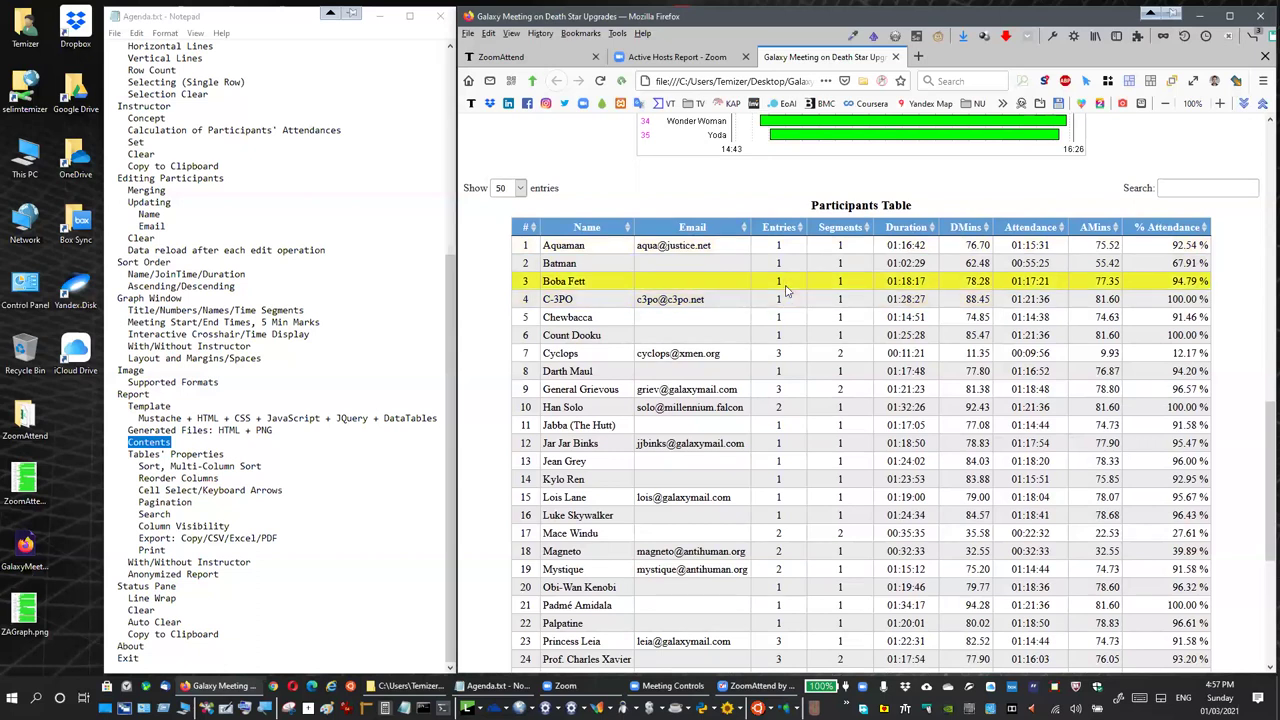
Select the Entries cell and the Segments cell of participant 7 in the Participants Table.
click(778, 353)
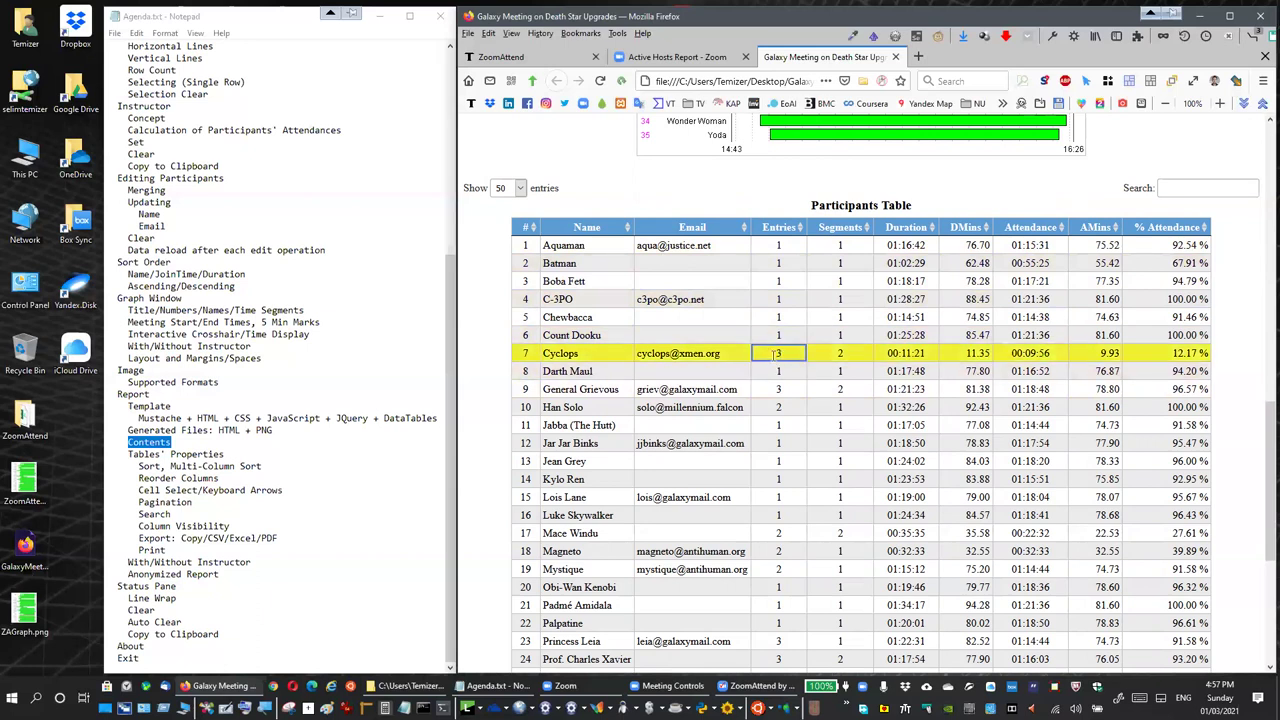
scroll(768, 358, down, 1)
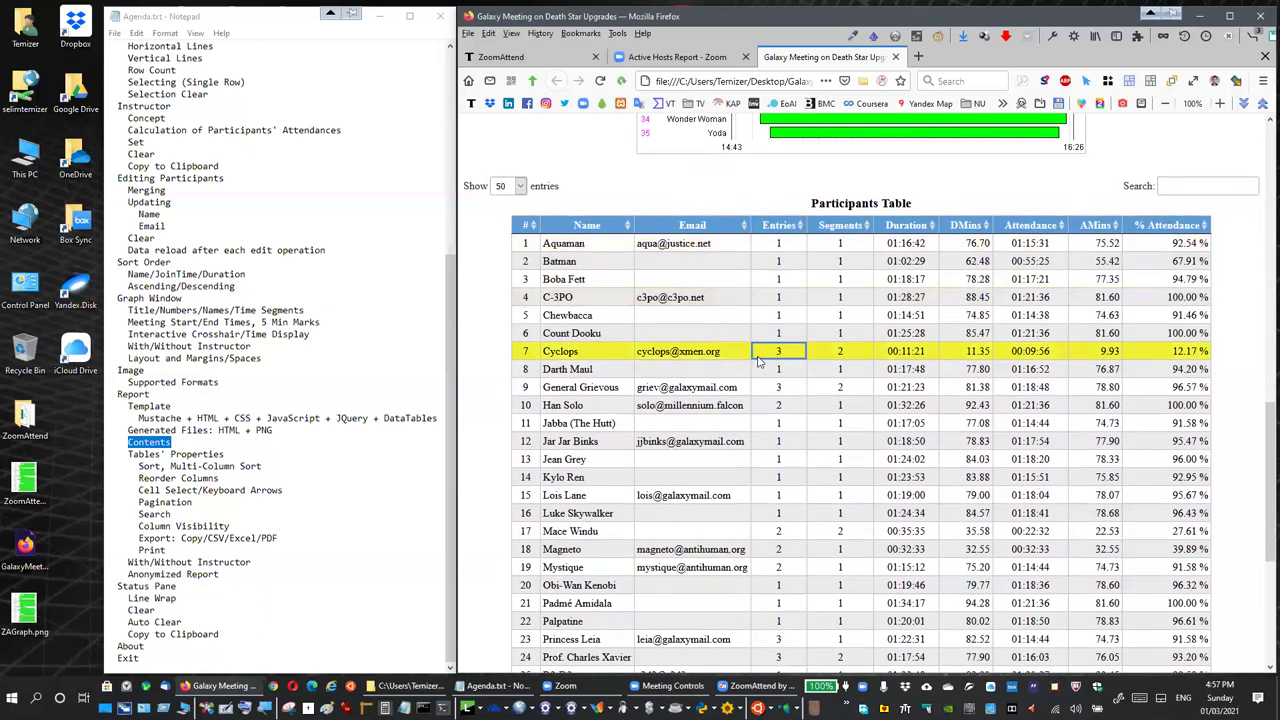
scroll(785, 356, up, 1)
scroll(805, 357, up, 1)
click(828, 358)
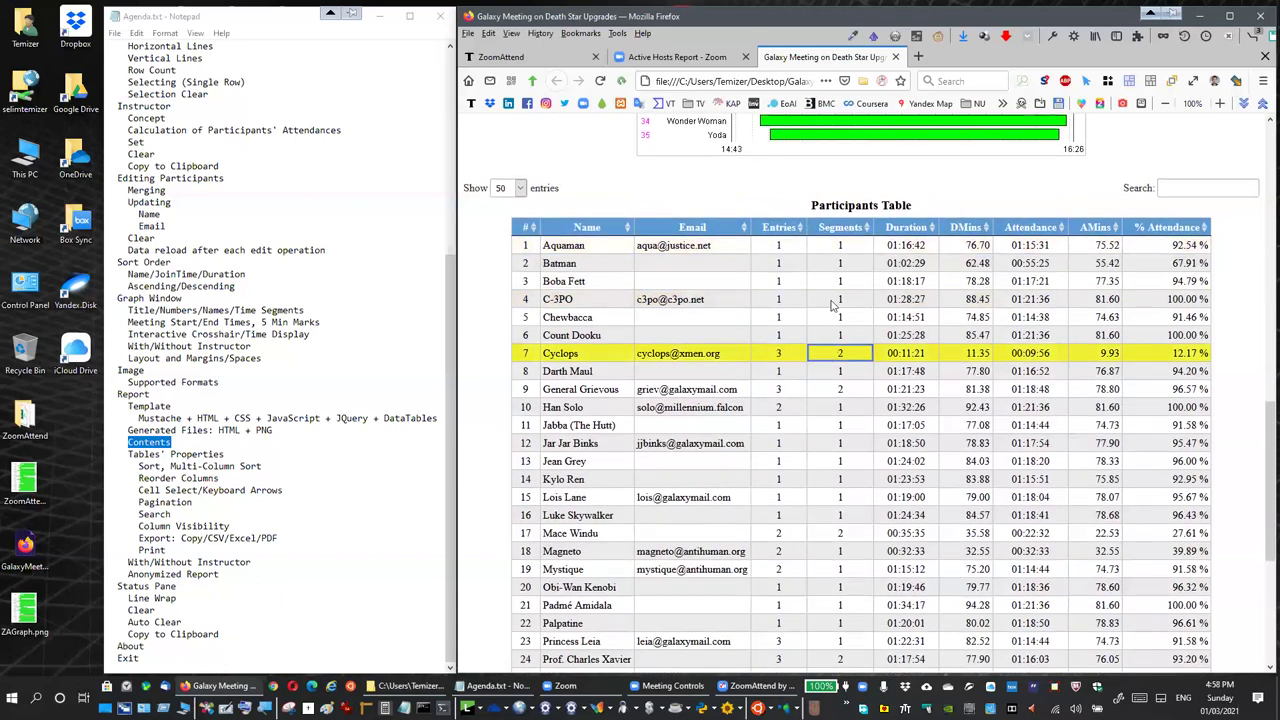
scroll(842, 361, down, 1)
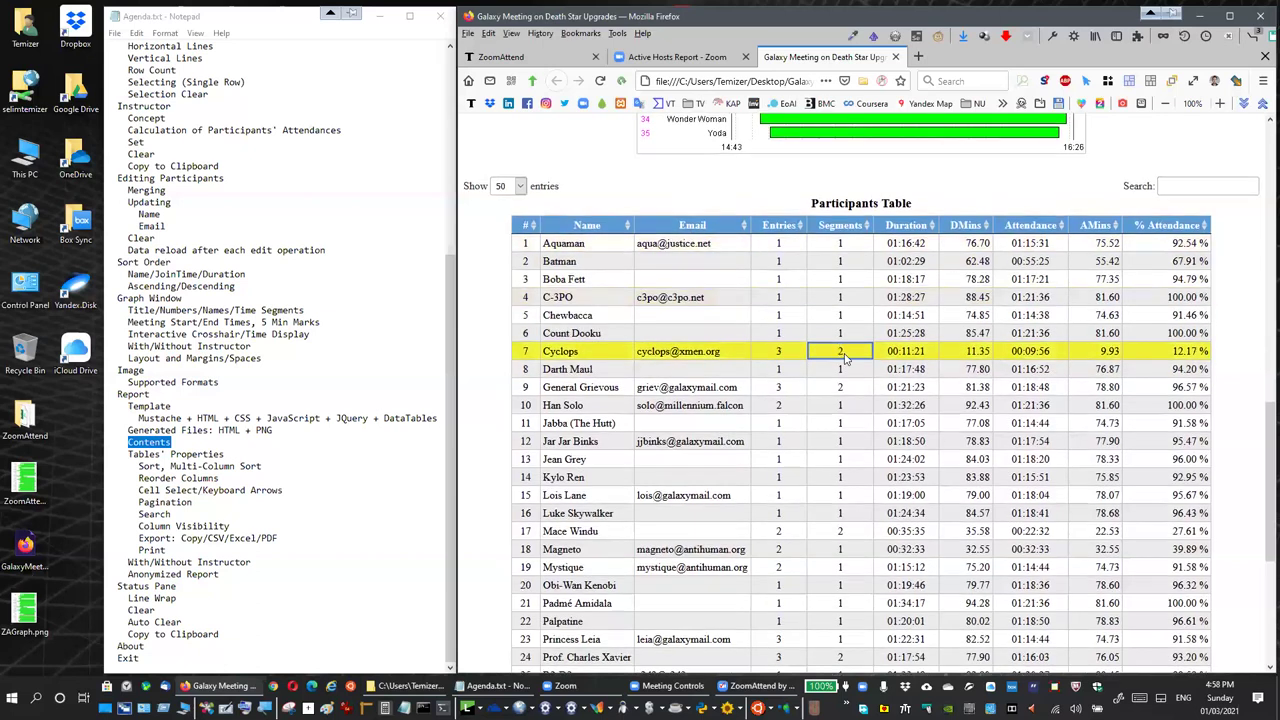
Check participant 7's attendance segments in the Participants Graph.
scroll(843, 362, up, 5)
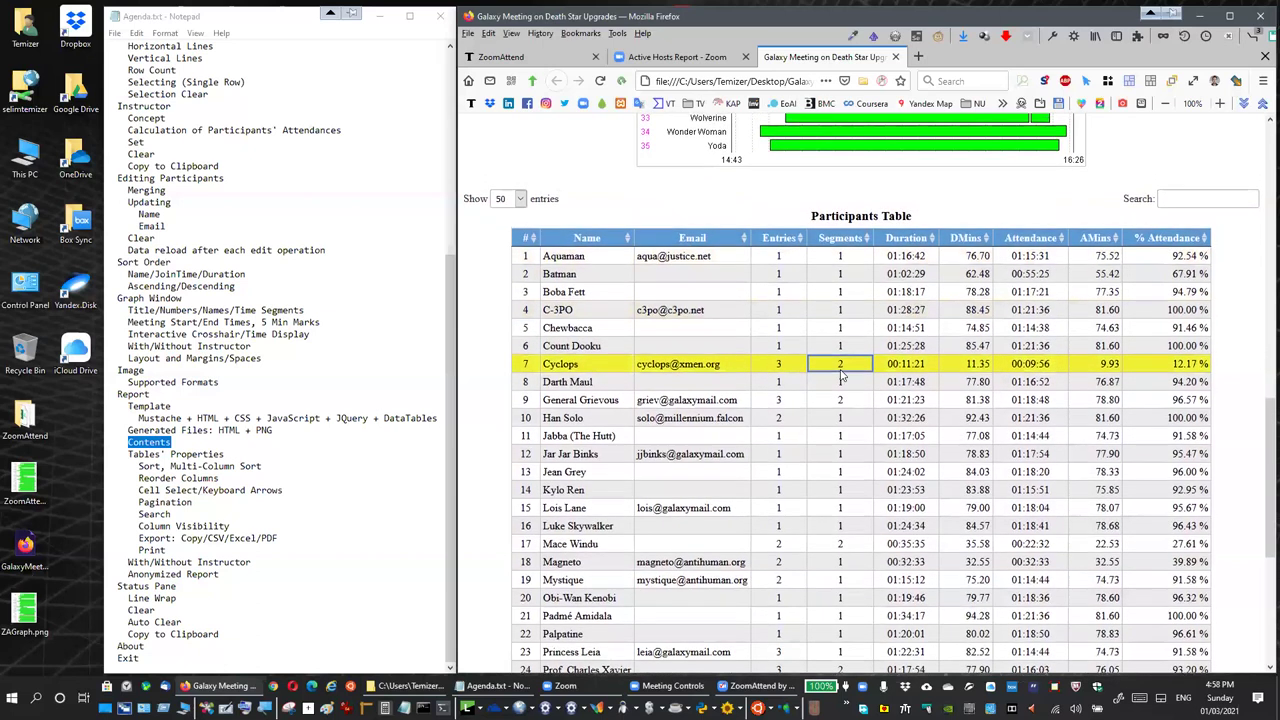
scroll(842, 374, up, 3)
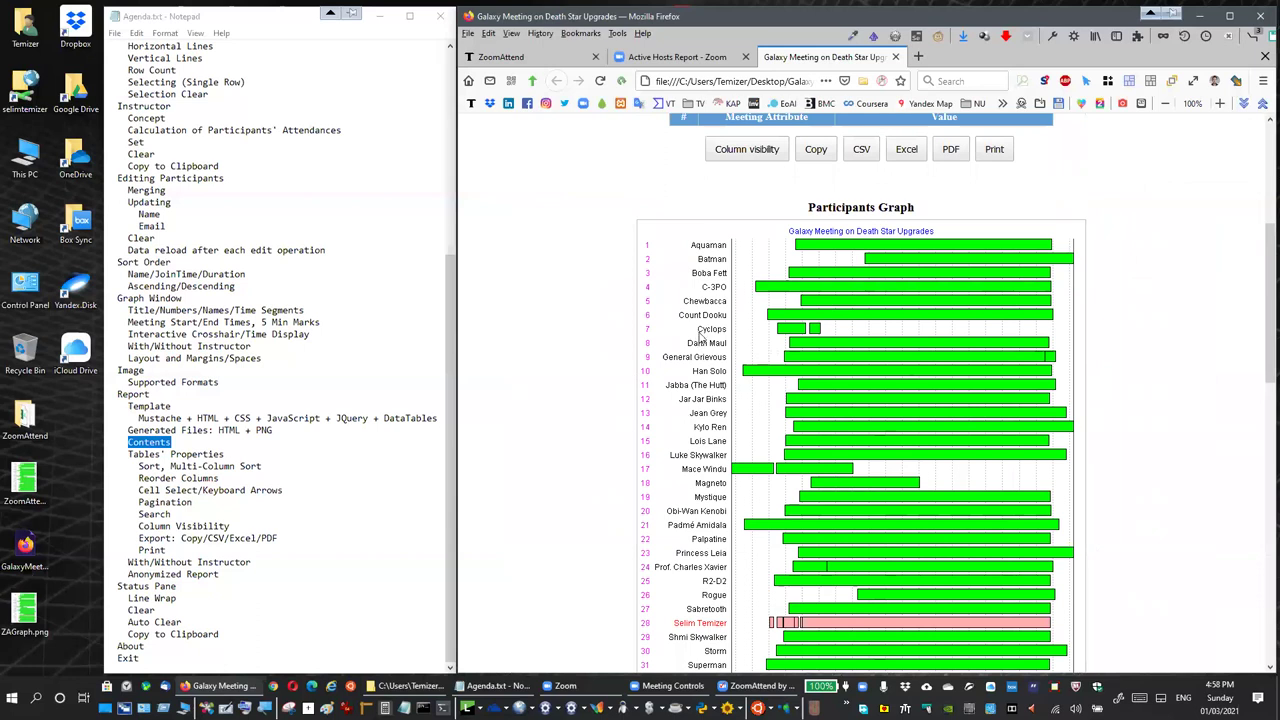
scroll(790, 336, down, 1)
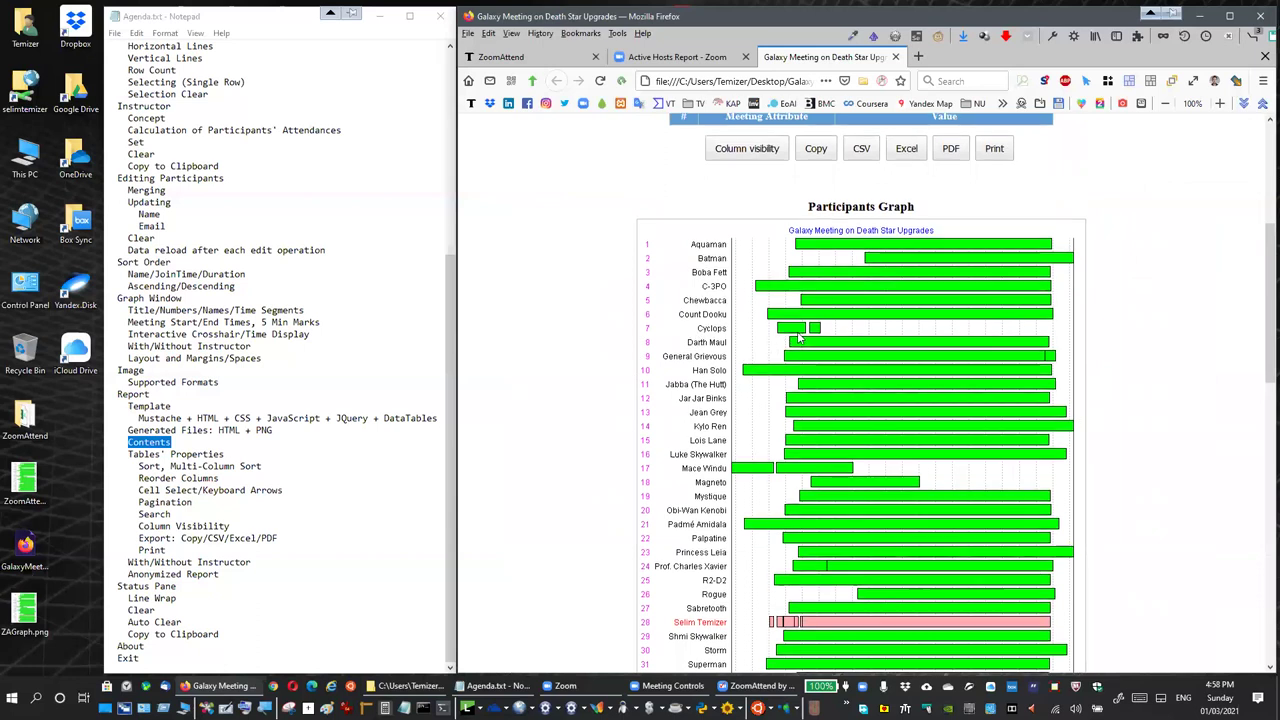
scroll(808, 332, down, 1)
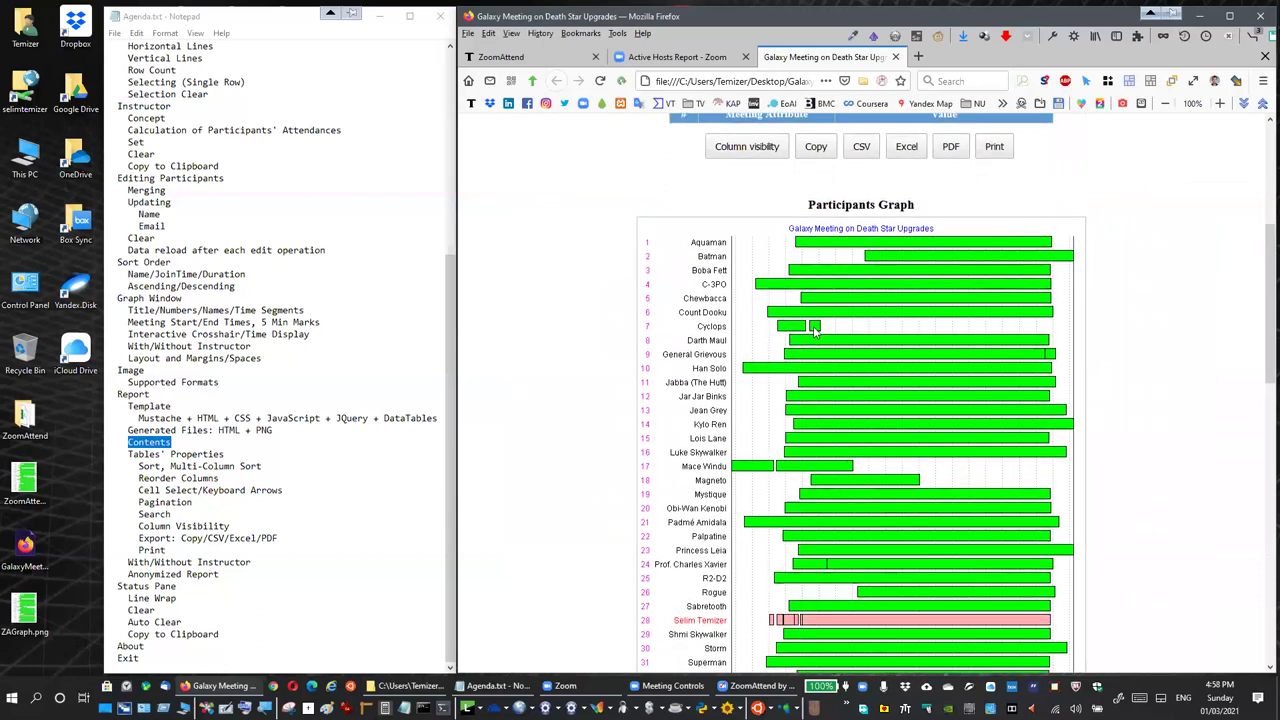
Return to the Participants Table and compare participant 7's Segments cell with the Entries cell.
click(820, 335)
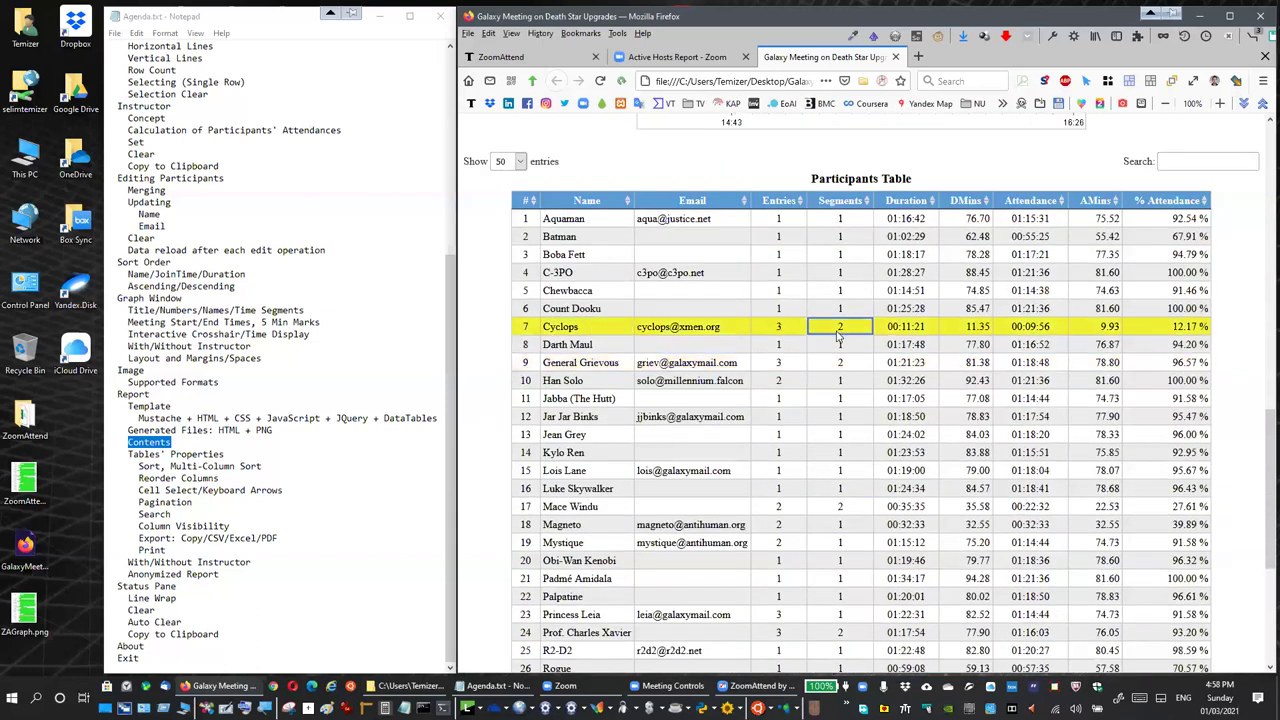
click(790, 335)
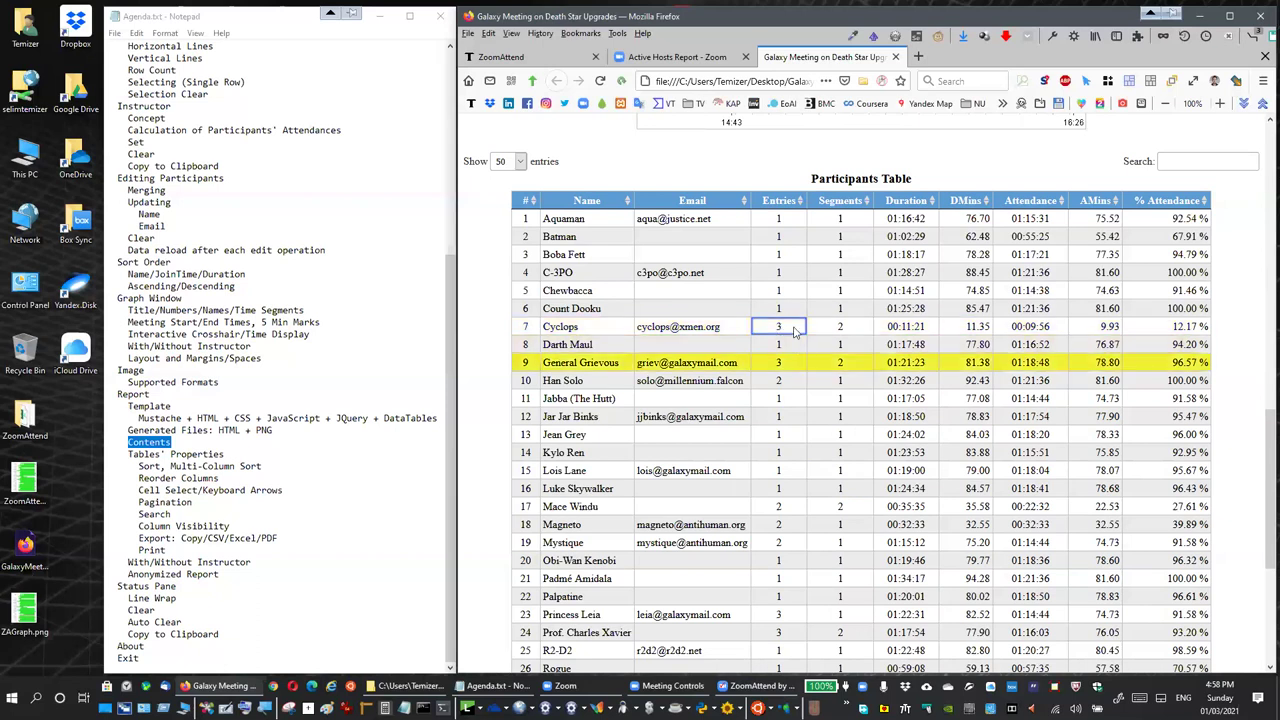
scroll(780, 334, down, 1)
scroll(785, 334, down, 1)
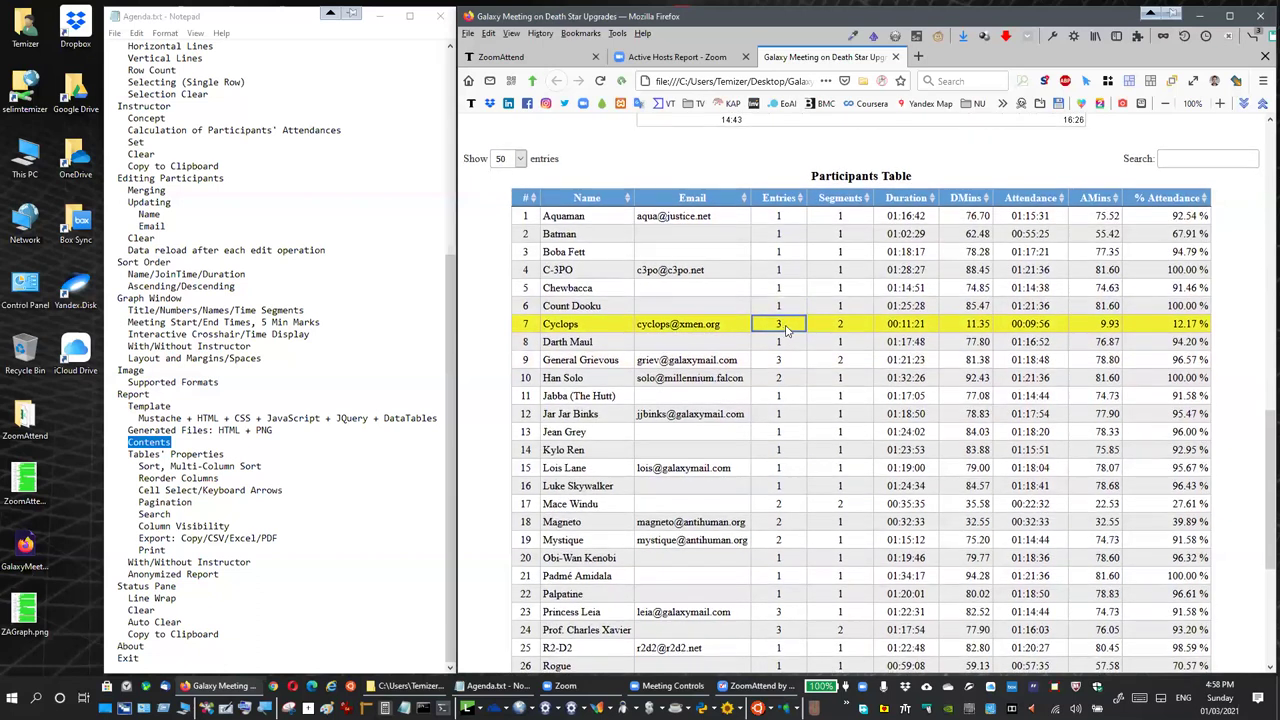
Return to the Participants Graph and examine participant 7's separate attendance bars against the Entries and Segments values.
scroll(787, 330, up, 1)
scroll(788, 342, up, 1)
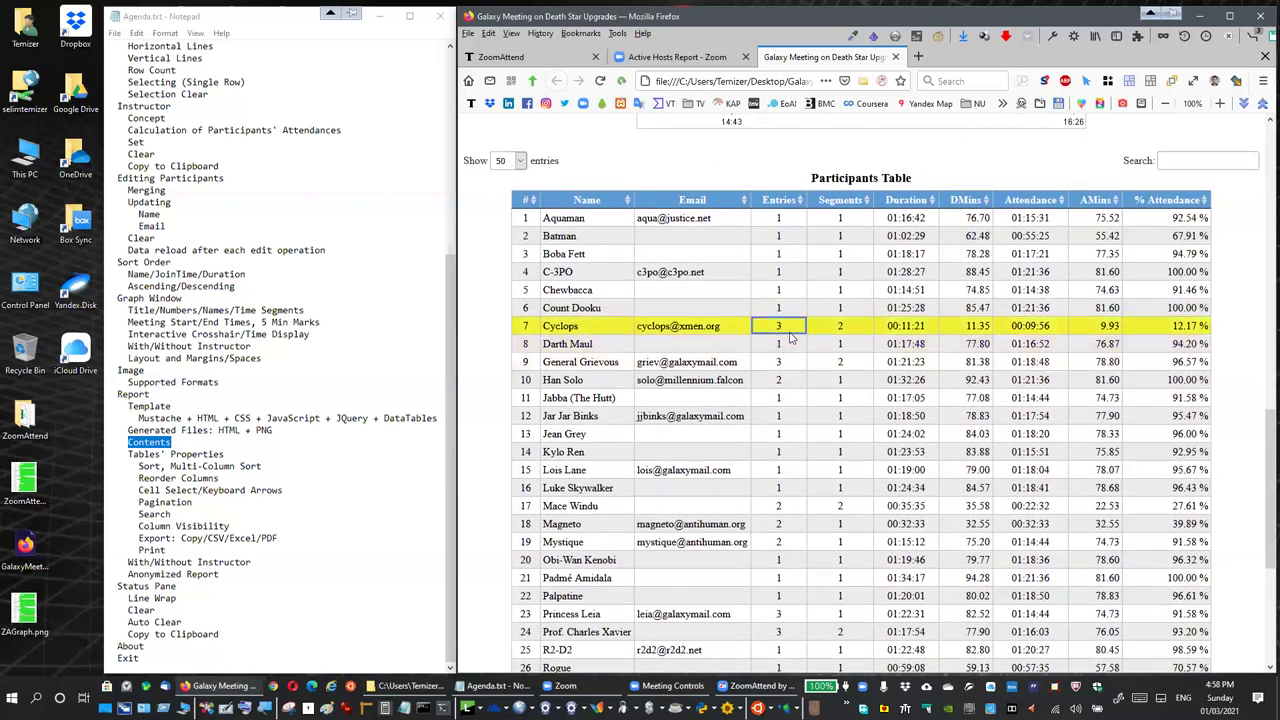
scroll(790, 328, up, 10)
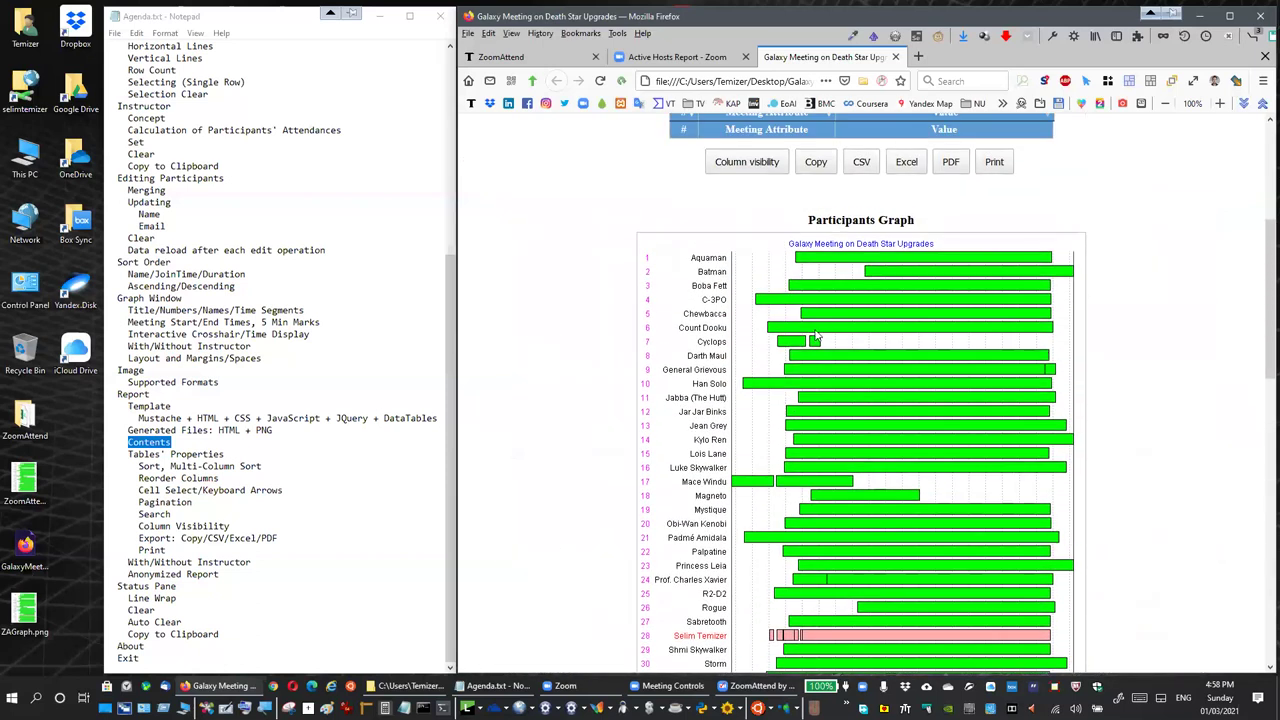
scroll(795, 342, down, 1)
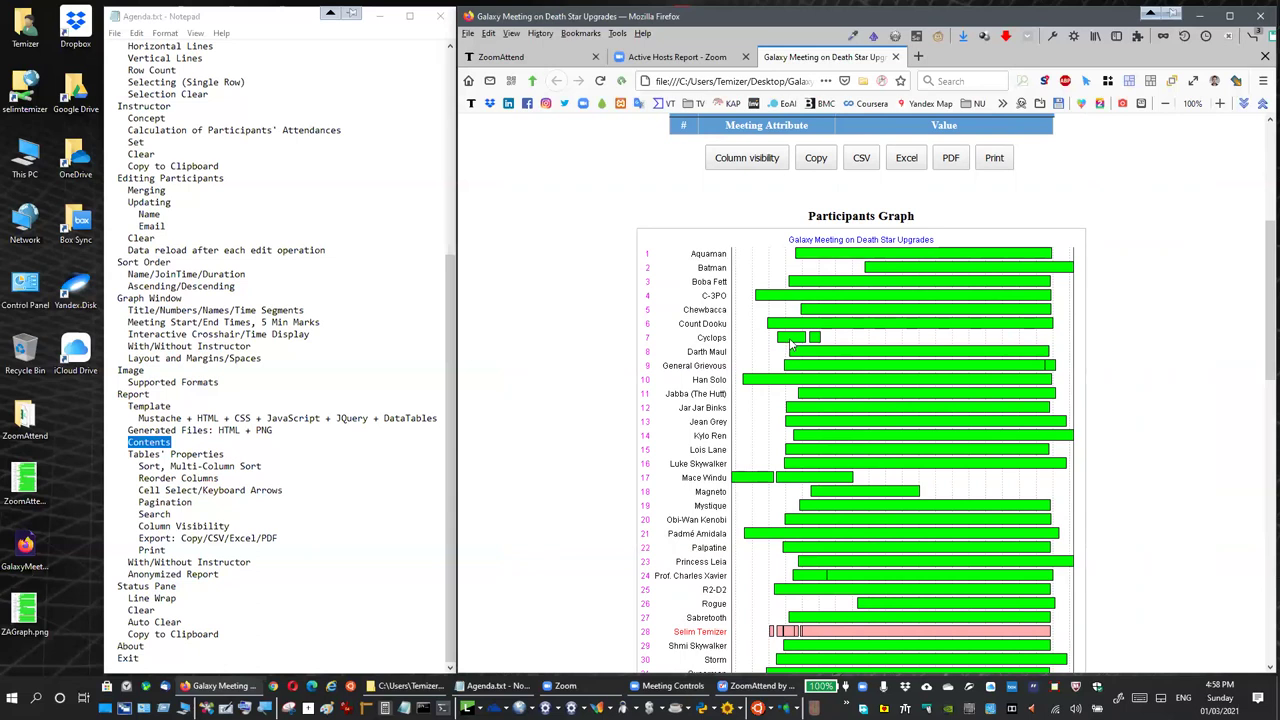
scroll(793, 342, down, 1)
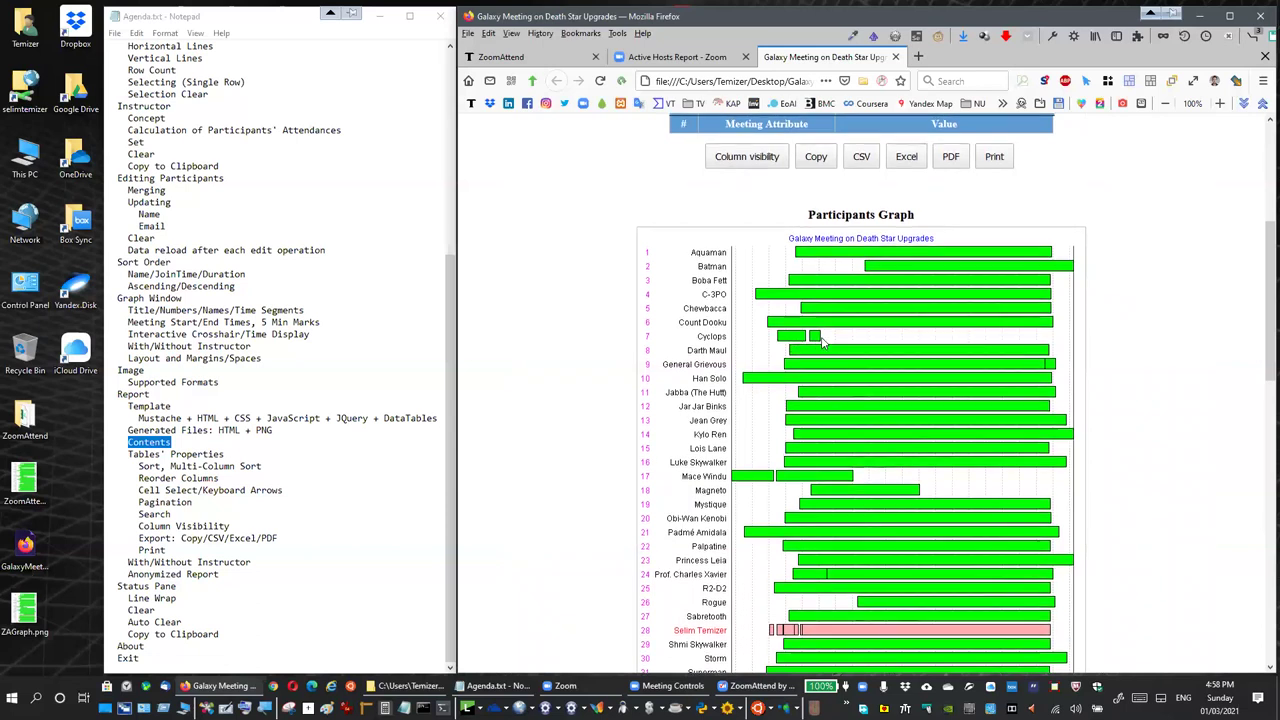
scroll(822, 342, up, 1)
scroll(793, 378, up, 1)
Go back to the Participants Table and examine the participants' Attendance column.
scroll(793, 378, down, 10)
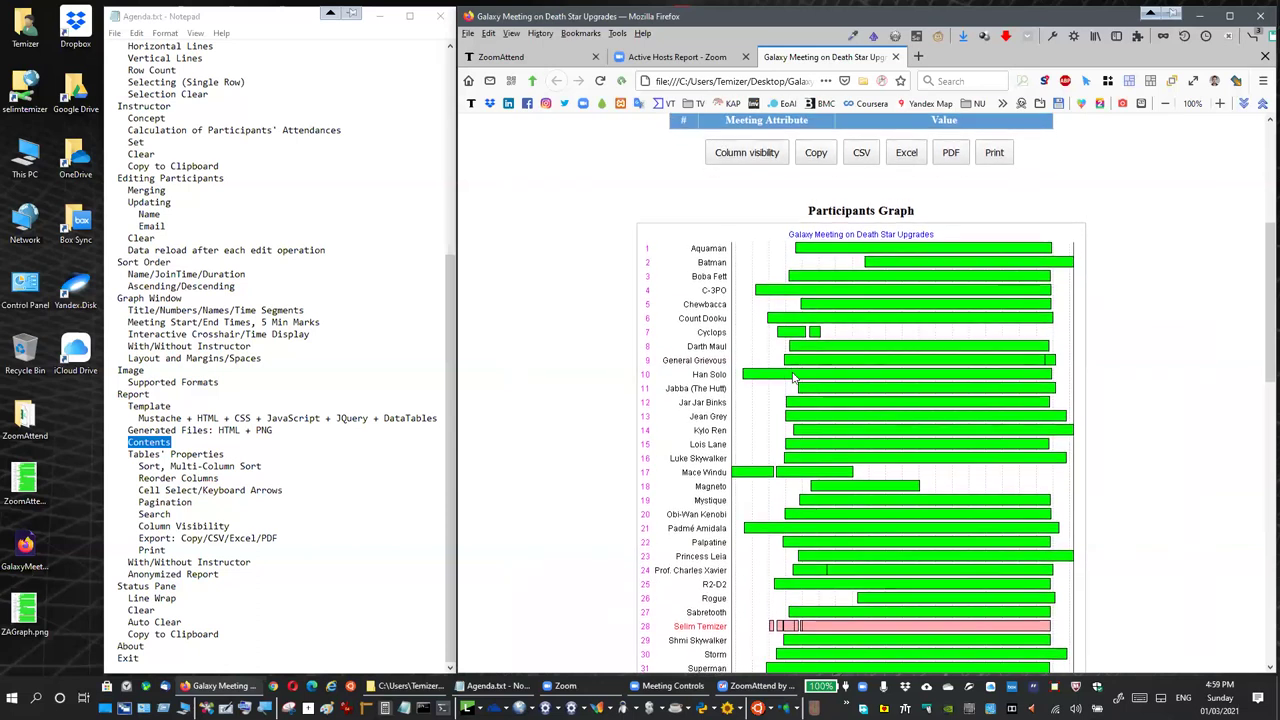
click(801, 380)
scroll(801, 380, down, 1)
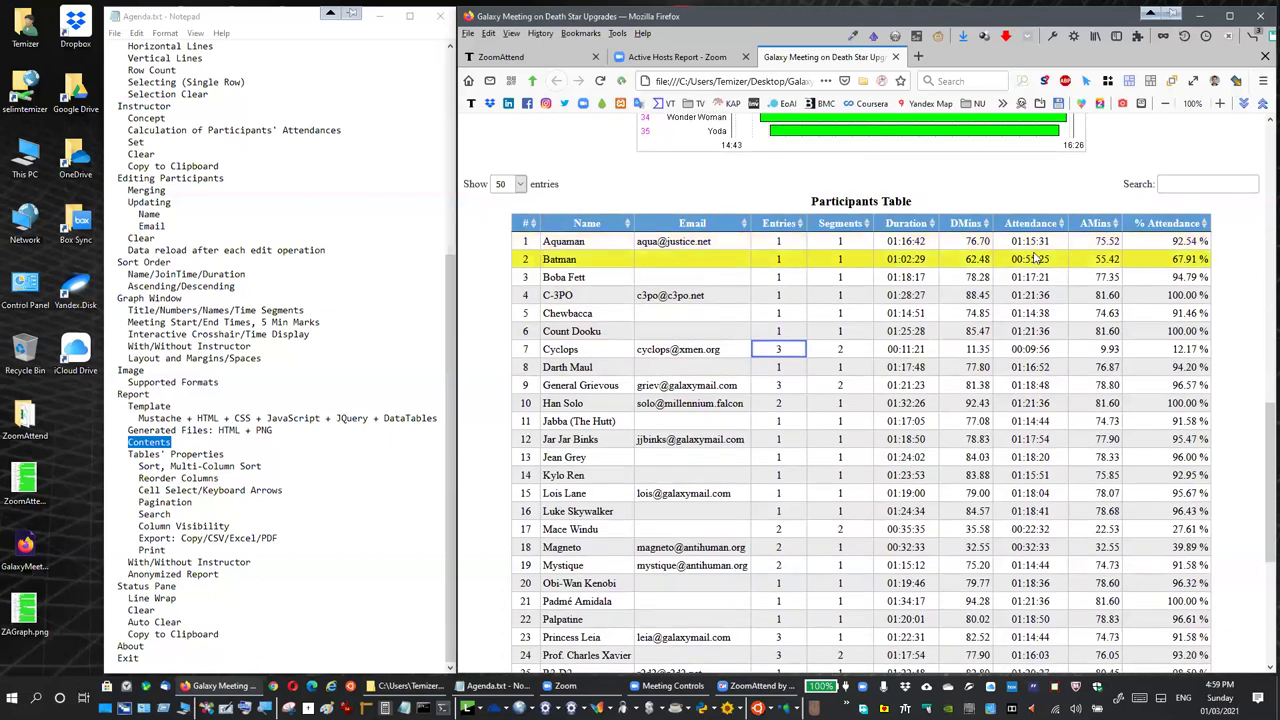
scroll(1030, 237, down, 1)
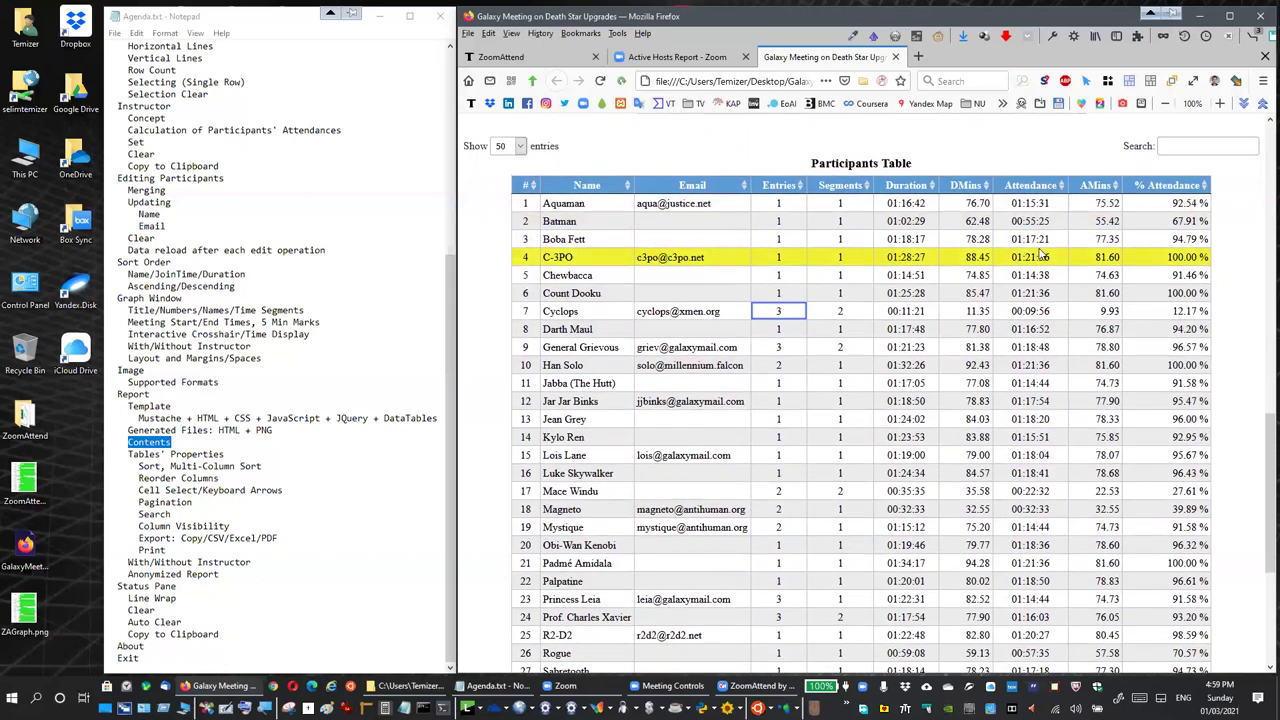
scroll(1037, 256, up, 5)
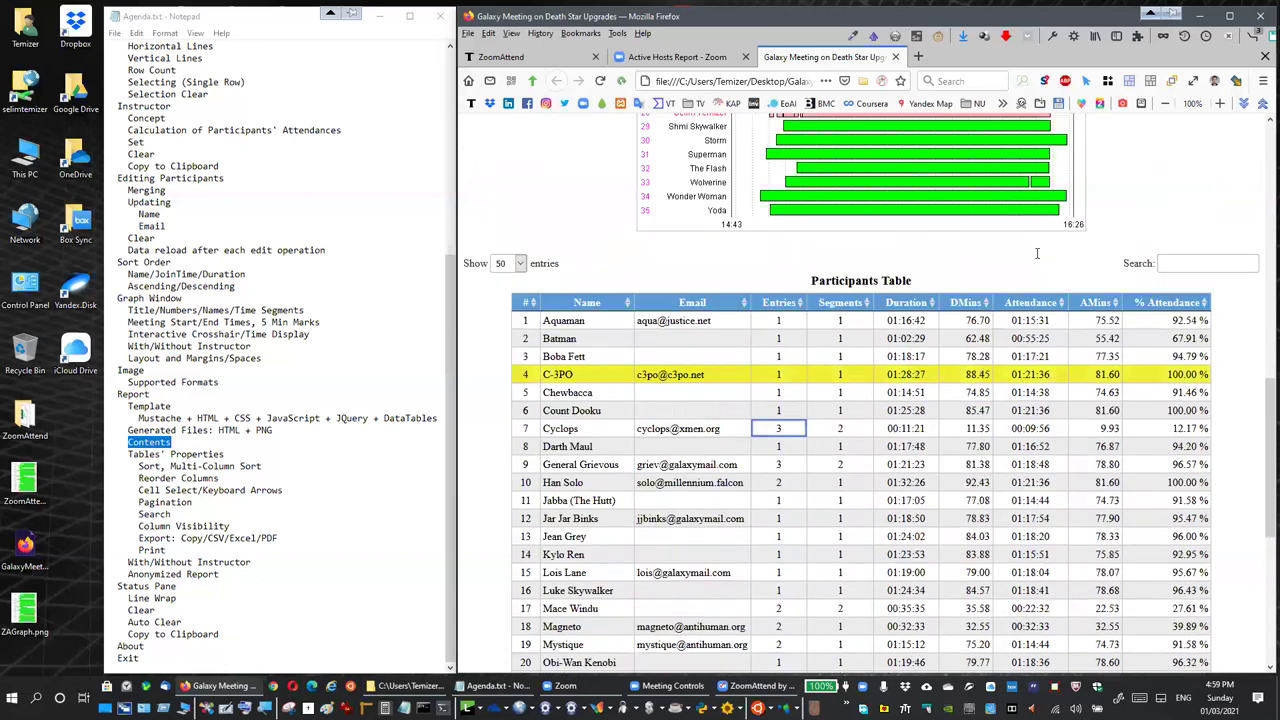